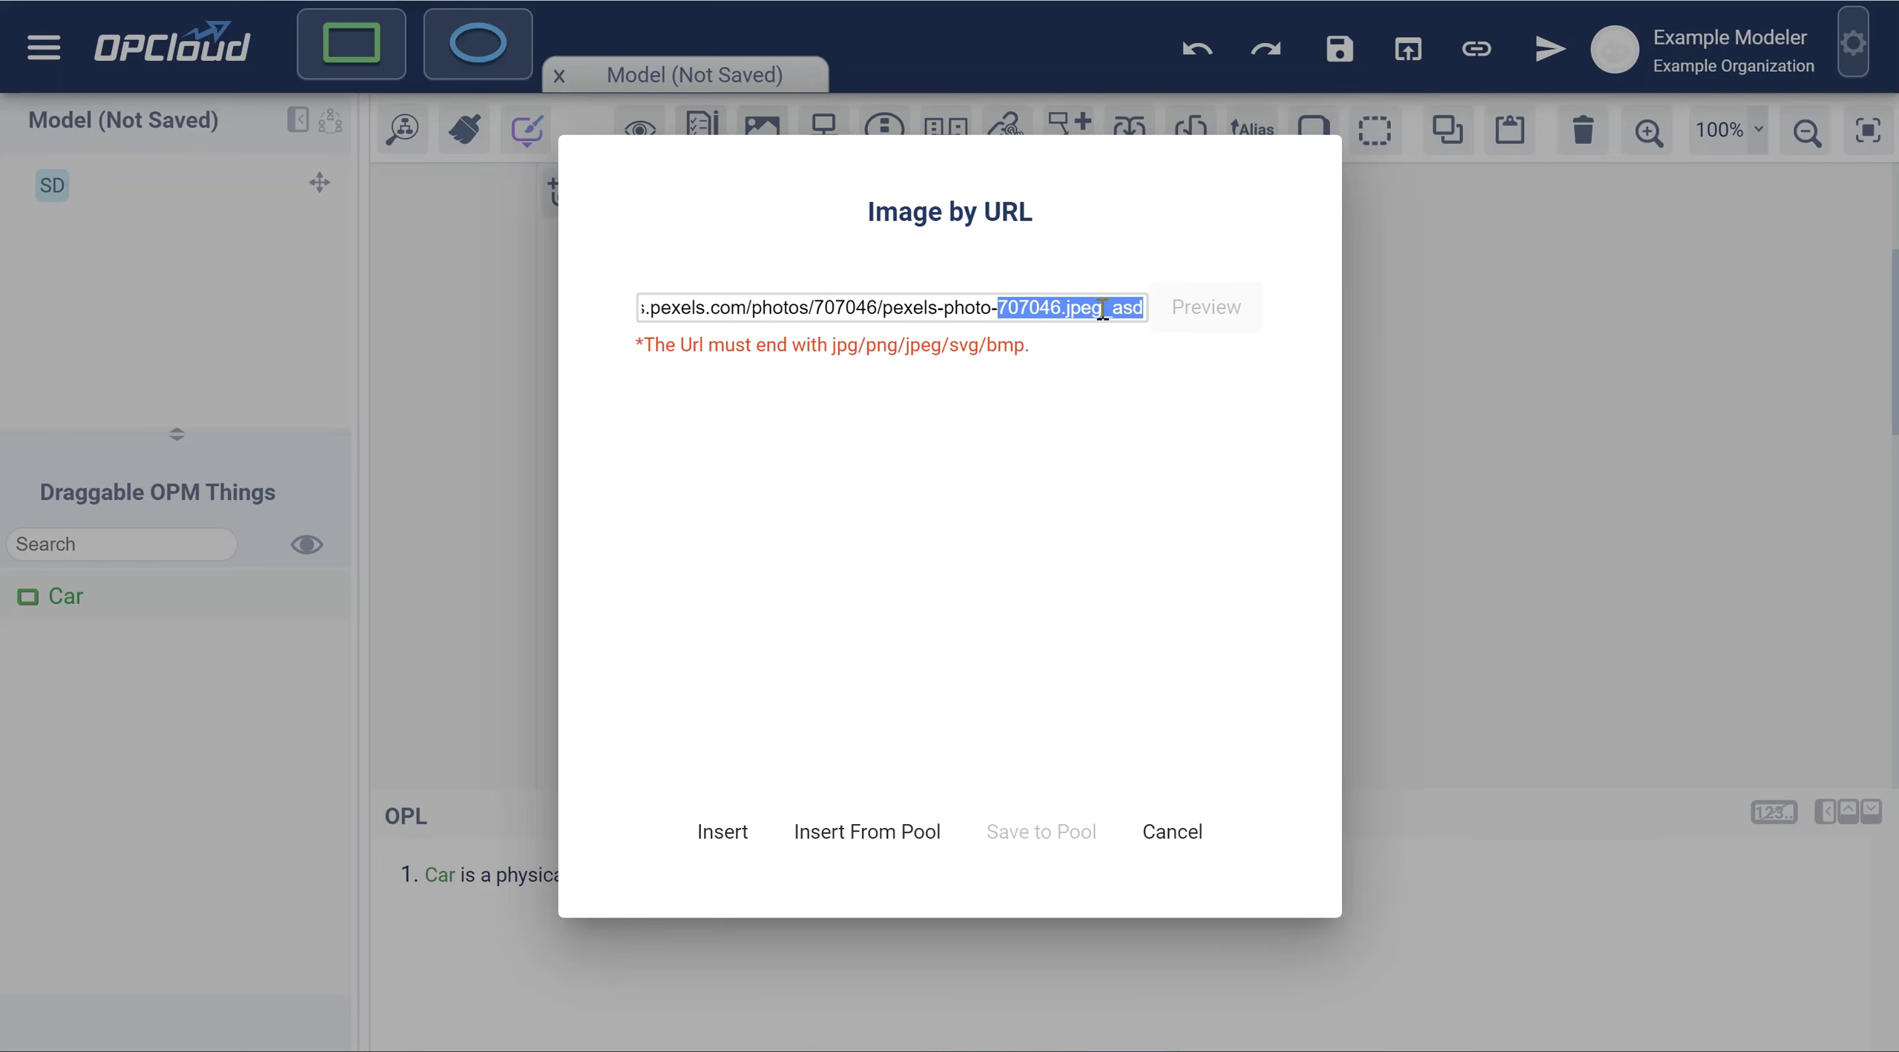
Remove the stray text after .jpeg in the image URL, preview the picture, and insert it into the Car object.
left_click_drag(1107, 309, 1237, 319)
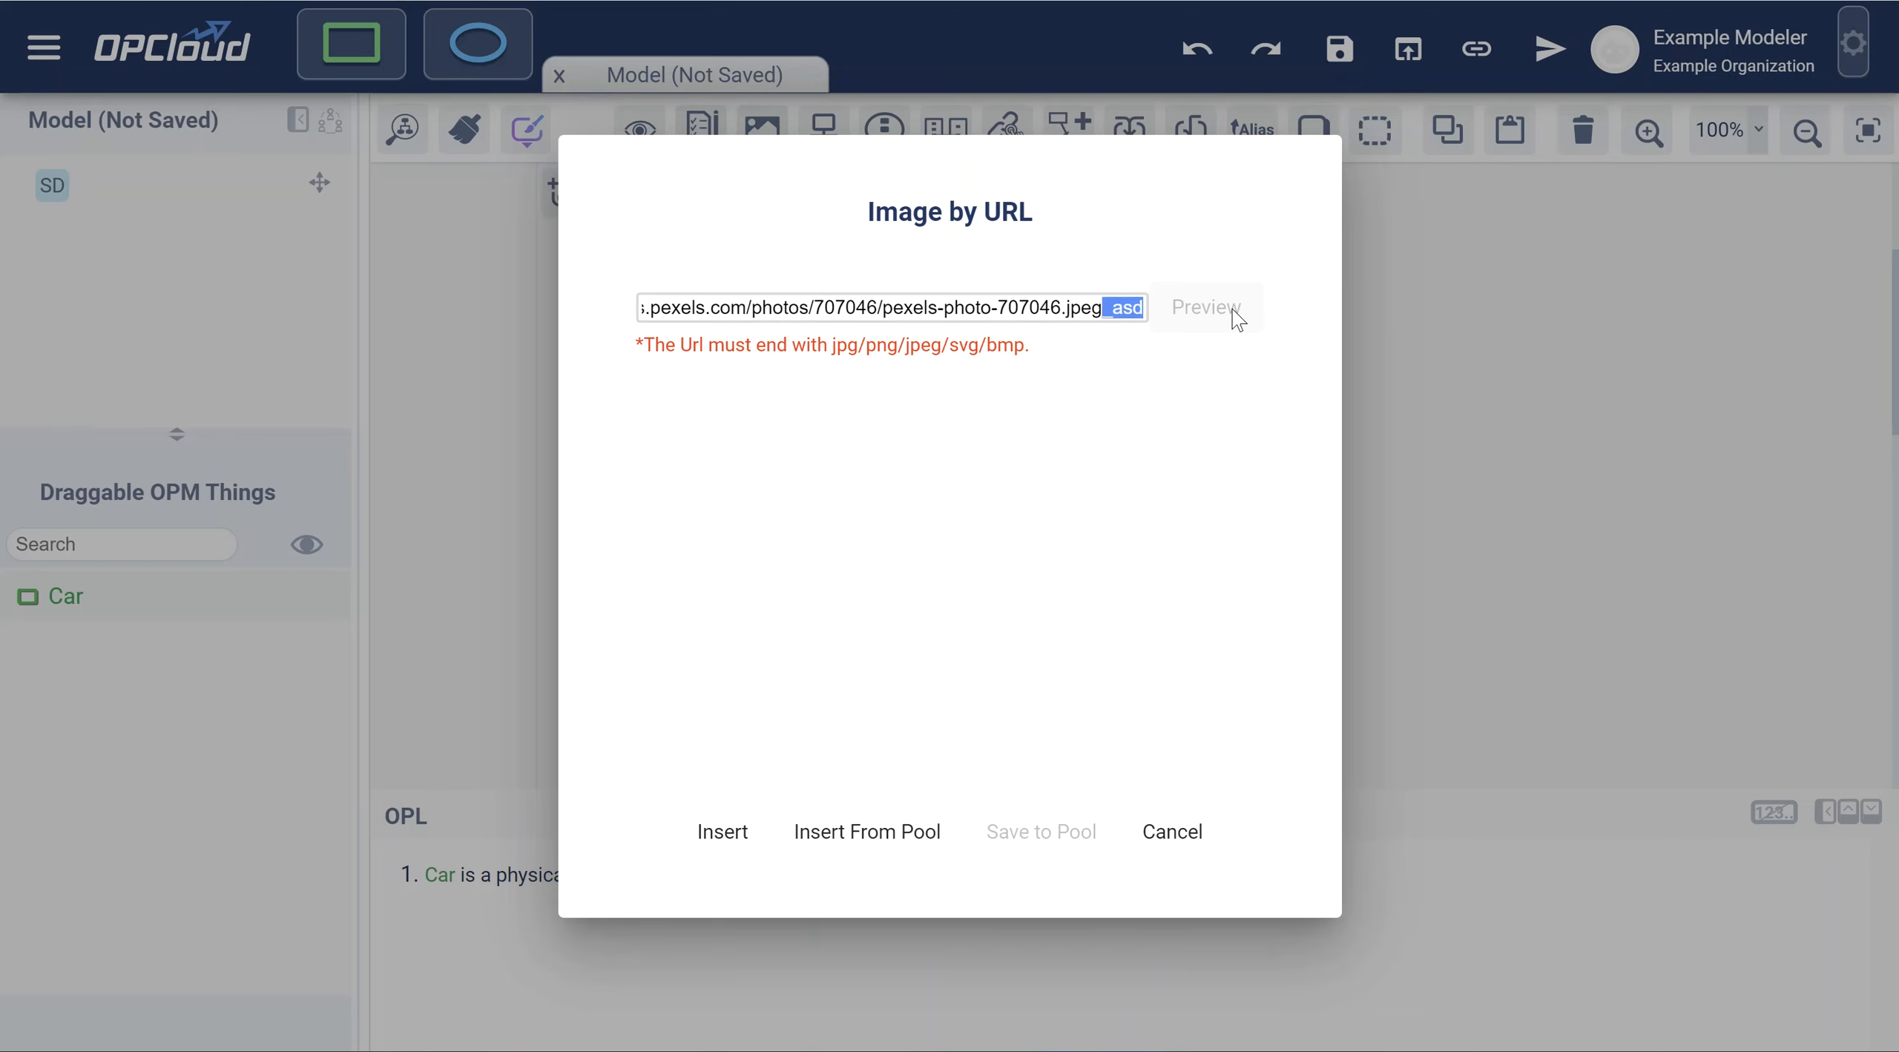
key("BackSpace")
left_click(1236, 318)
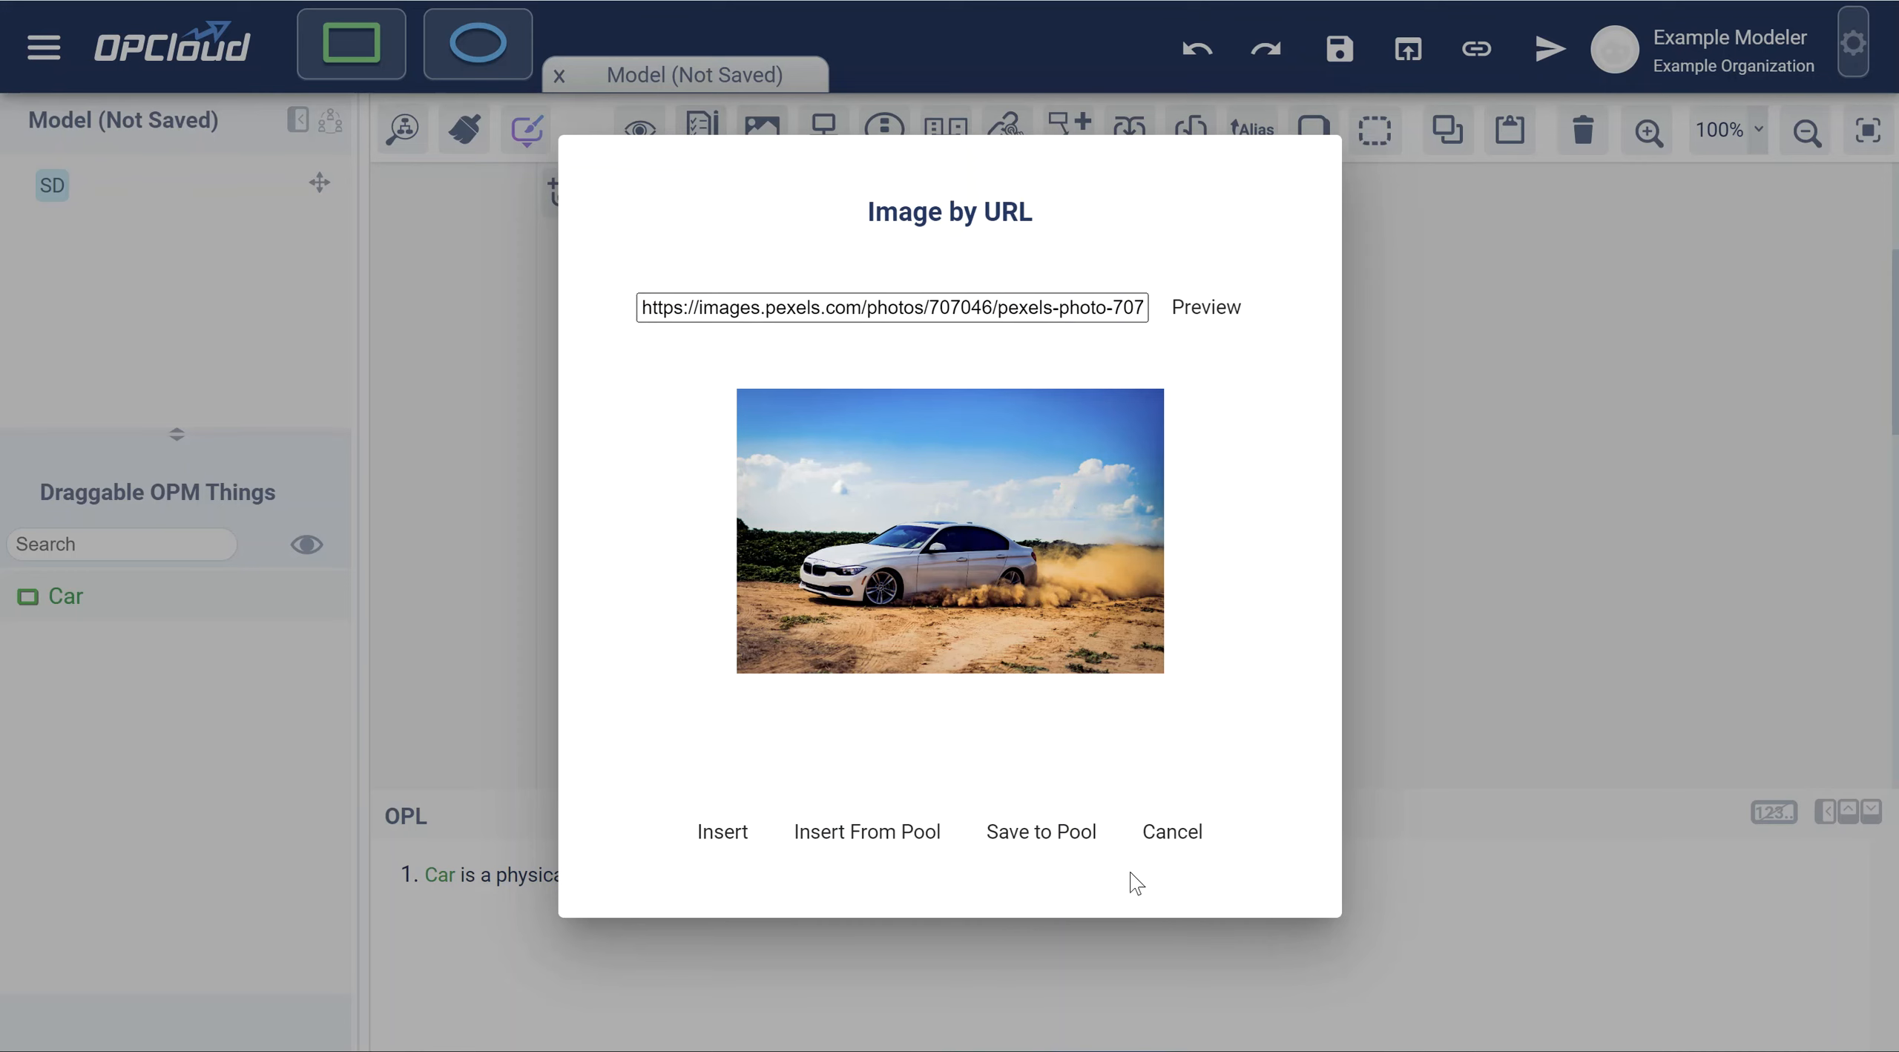
left_click(720, 843)
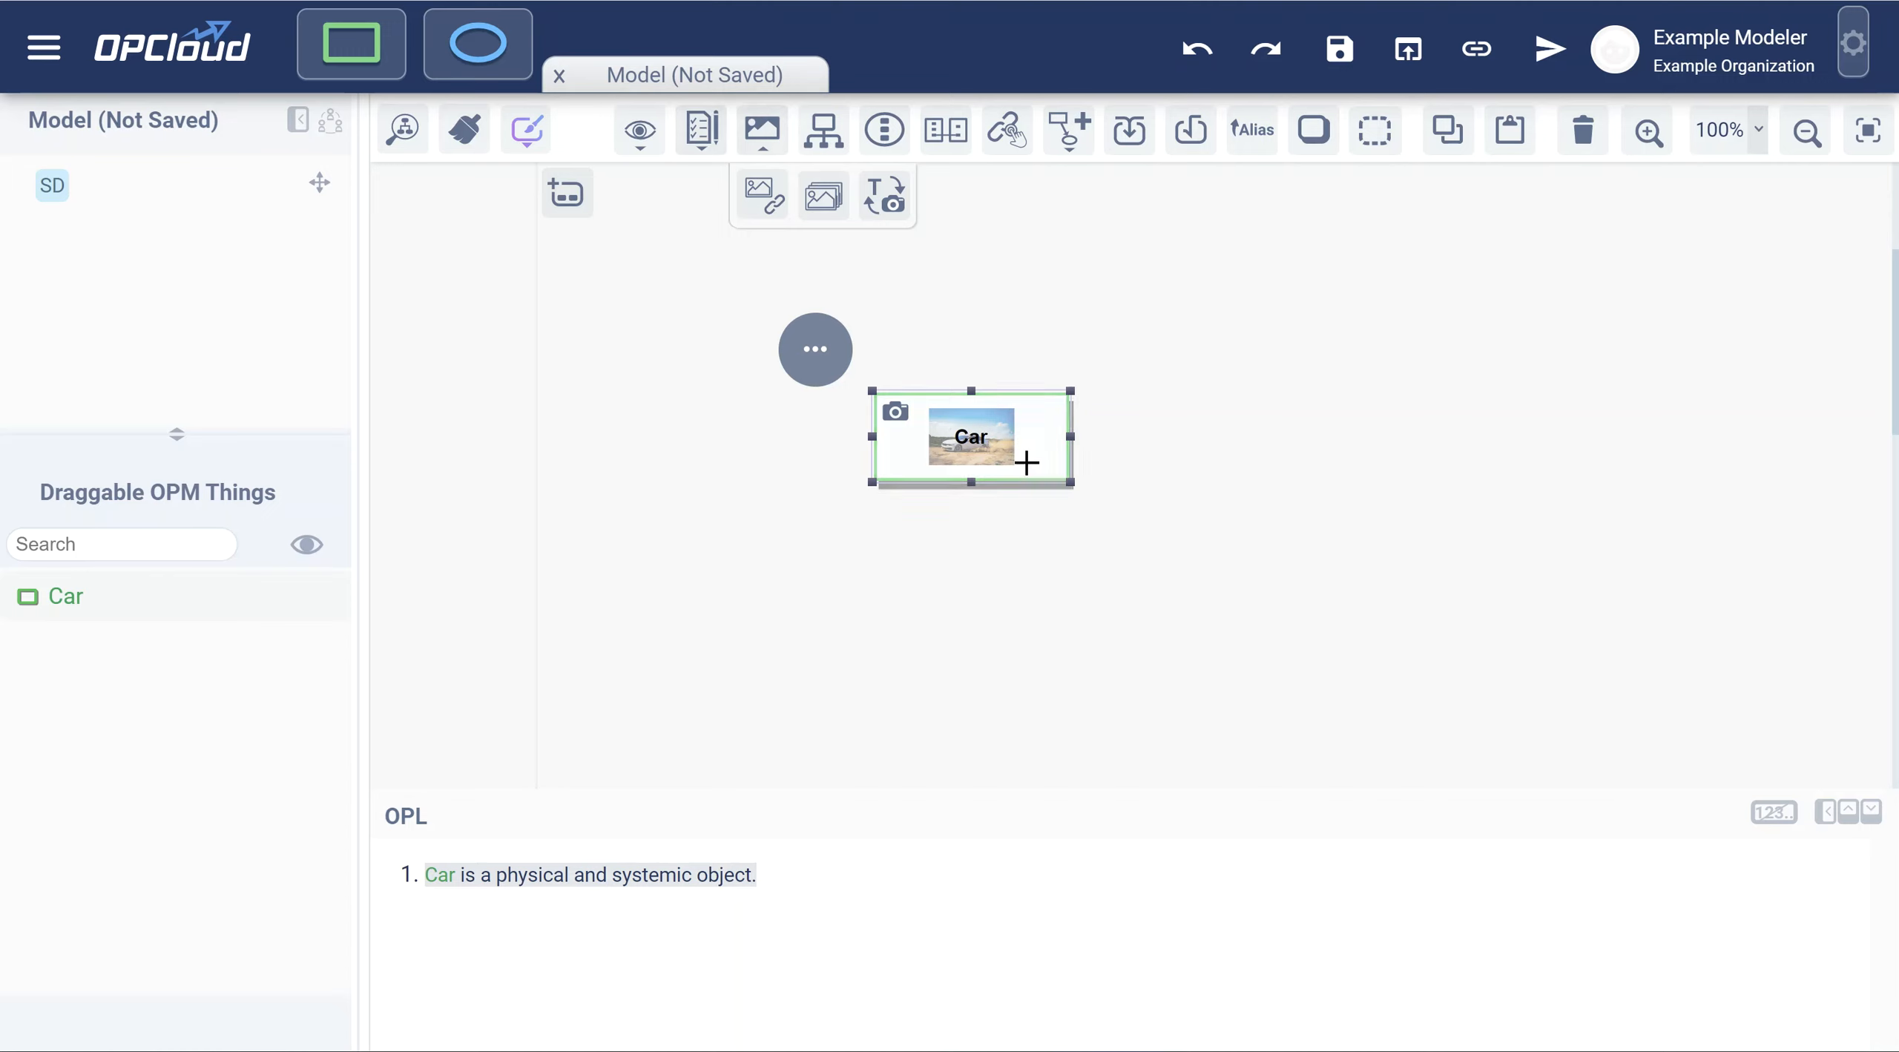
Enlarge the Car object and shift it slightly upward on the diagram.
left_click_drag(1068, 479, 1199, 569)
left_click_drag(1065, 482, 1074, 431)
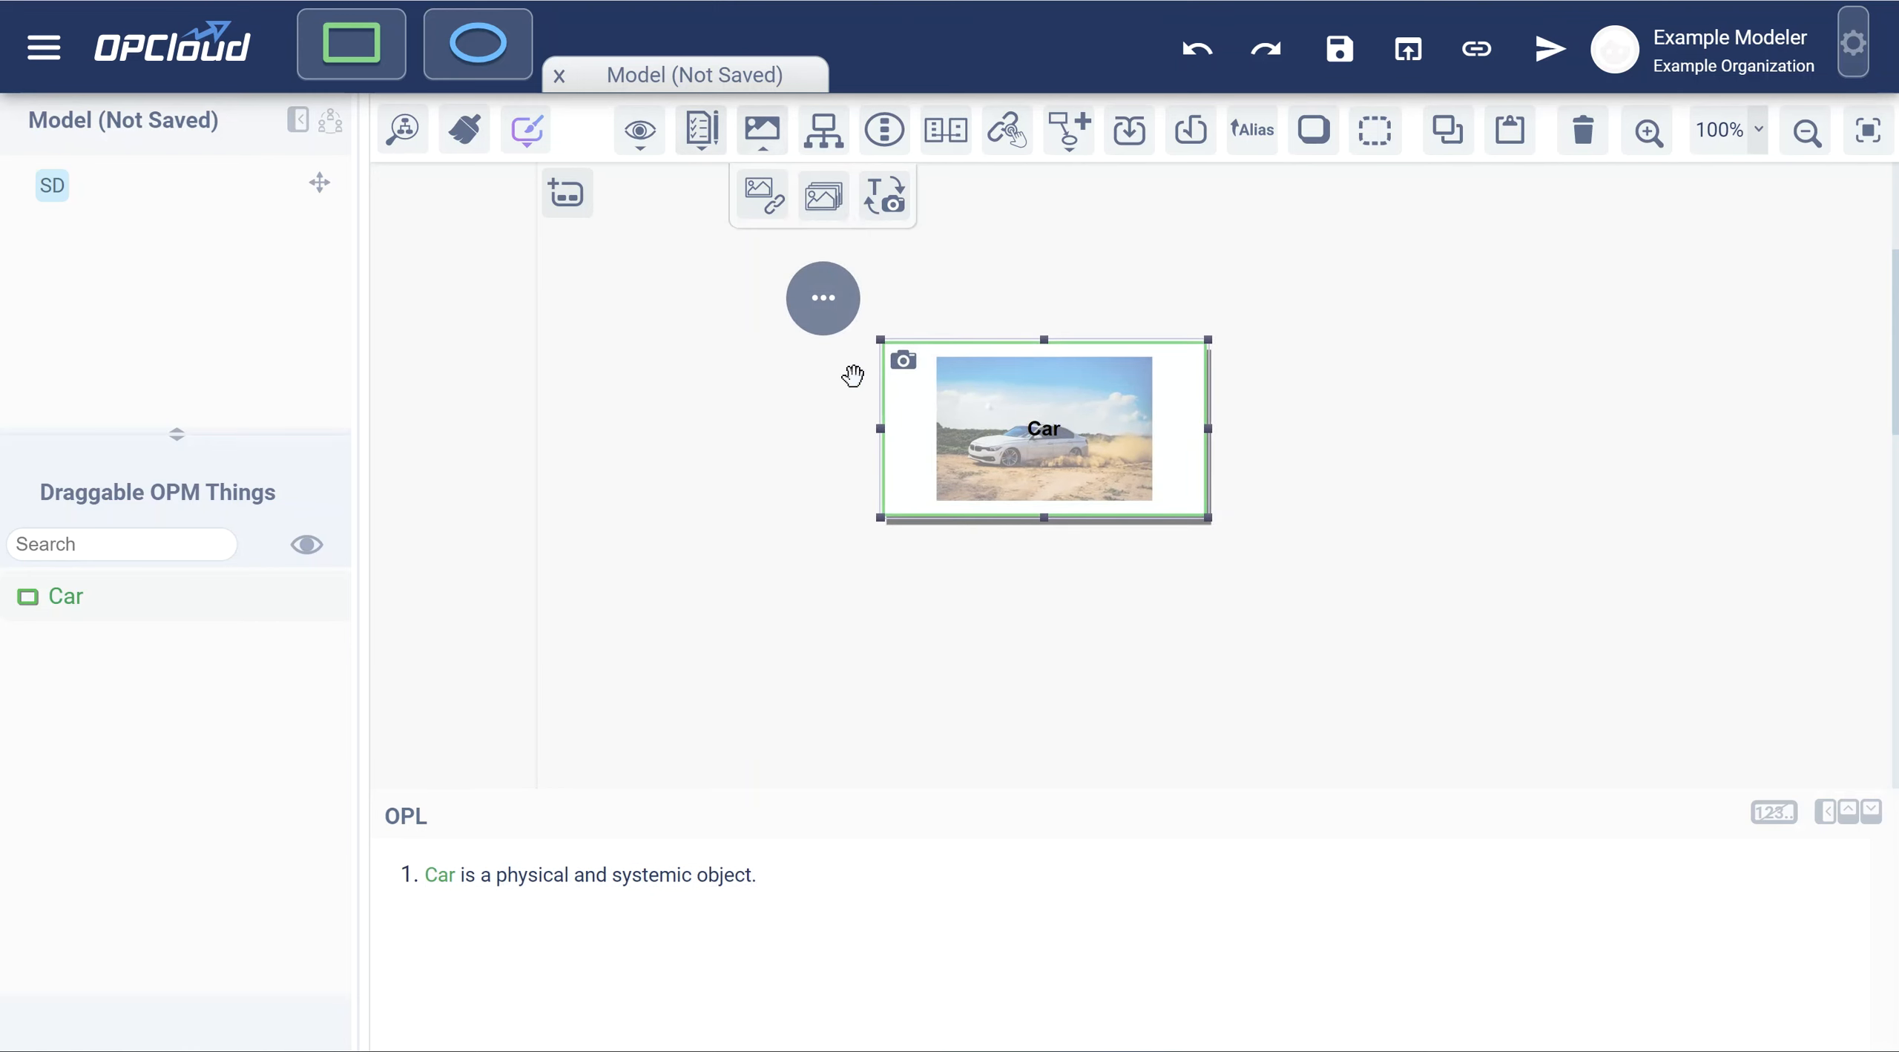
left_click(941, 289)
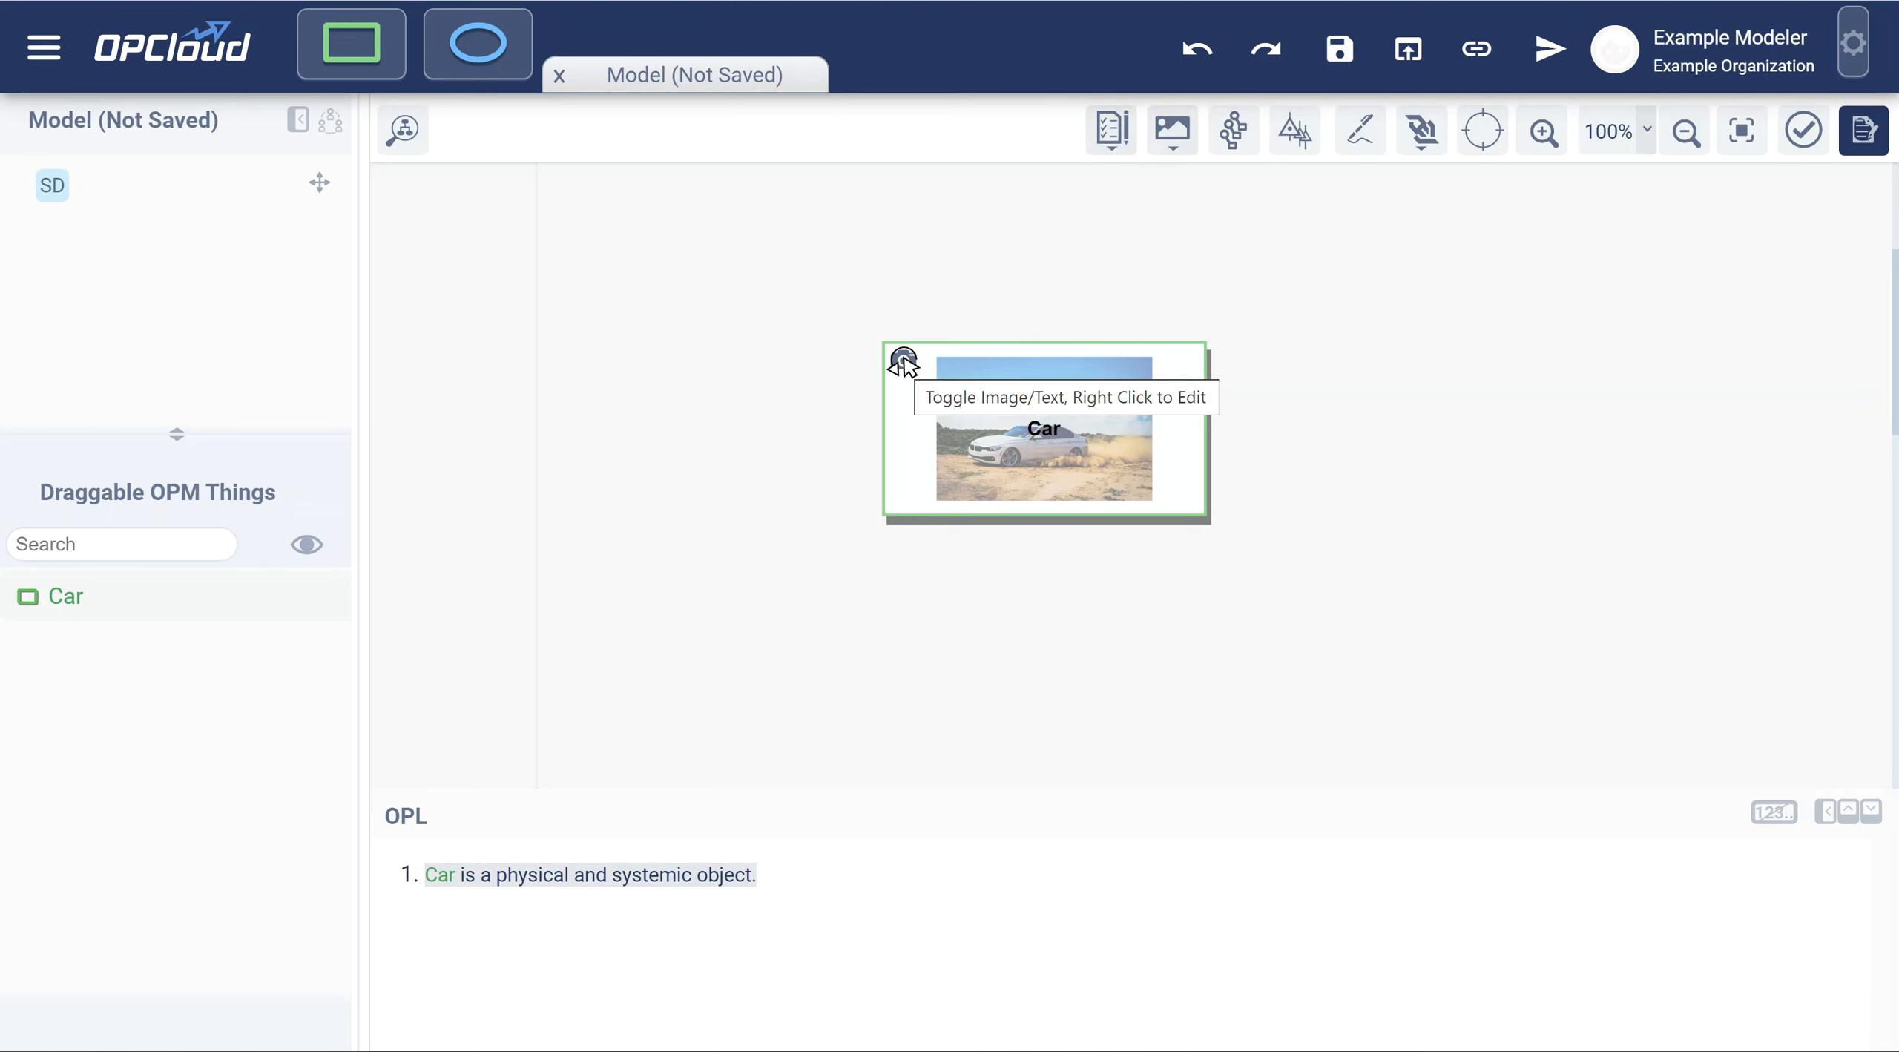
Cycle the Car object's display through text only, image only, and image with text.
left_click(903, 361)
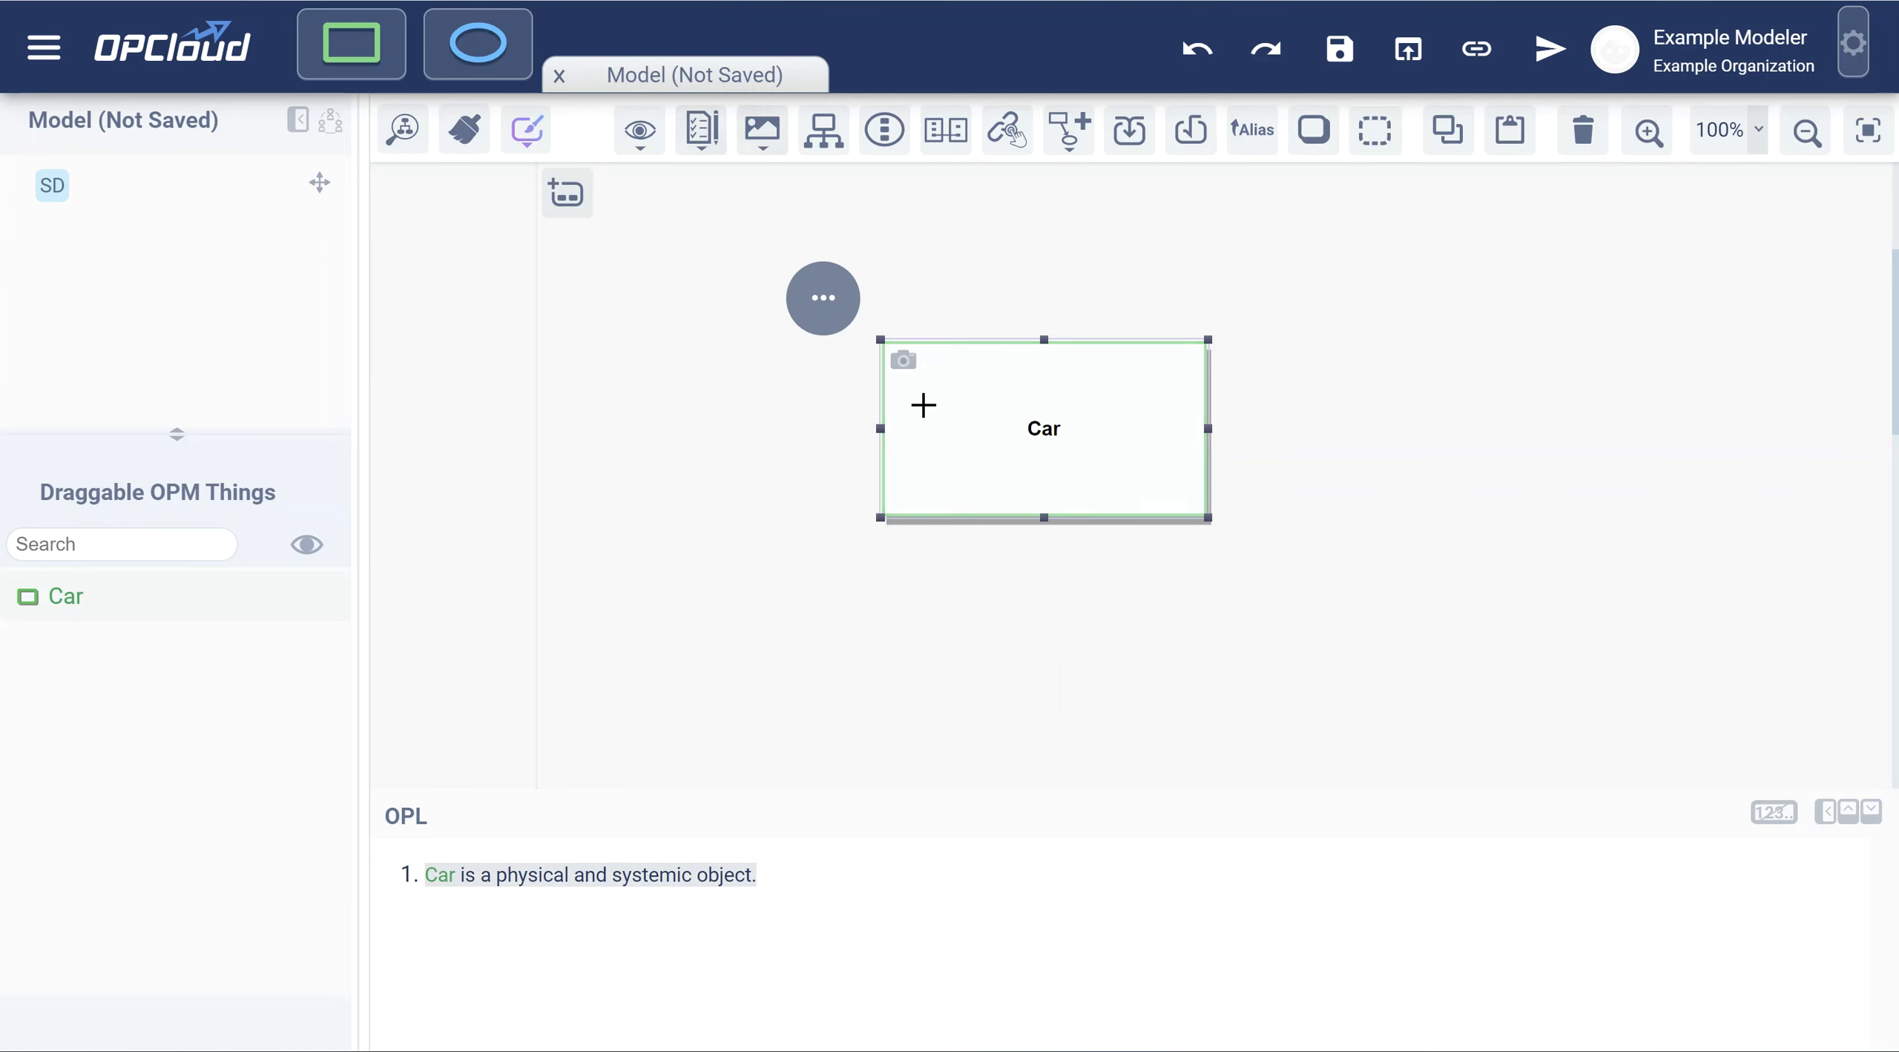
left_click(902, 361)
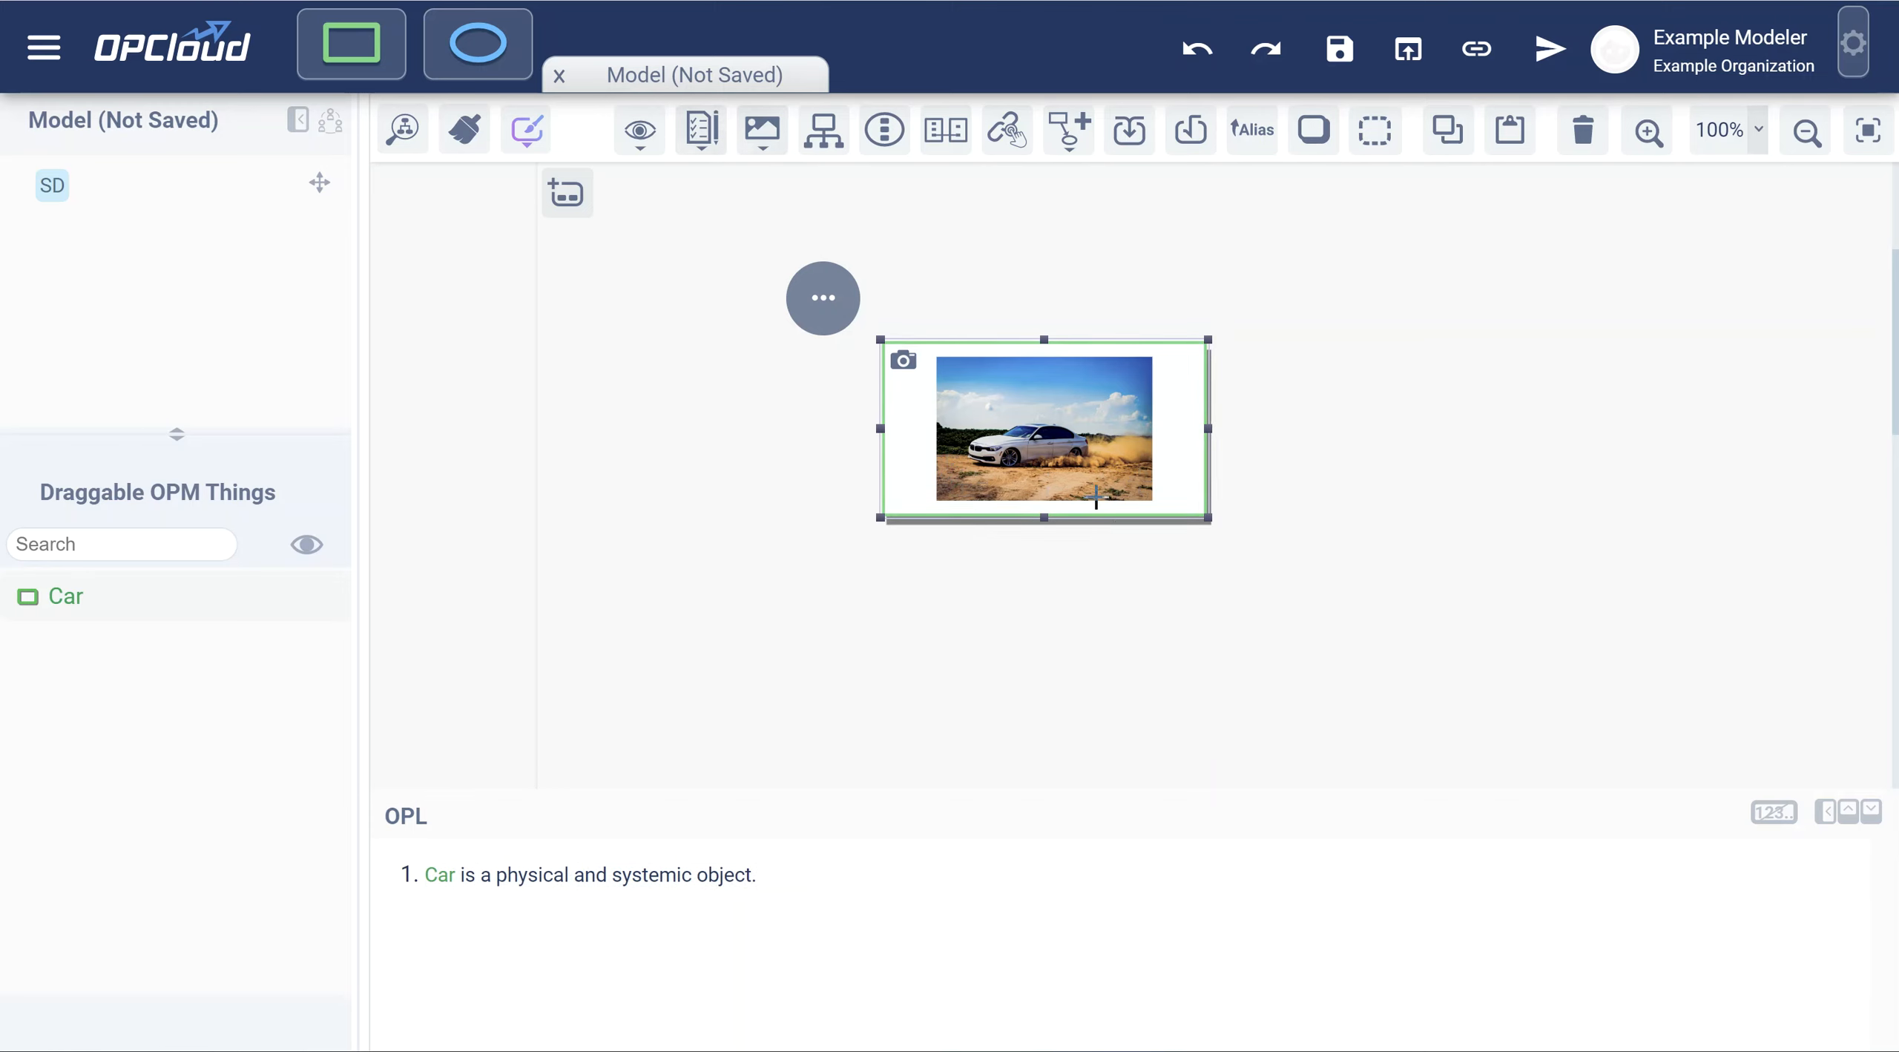
left_click(902, 361)
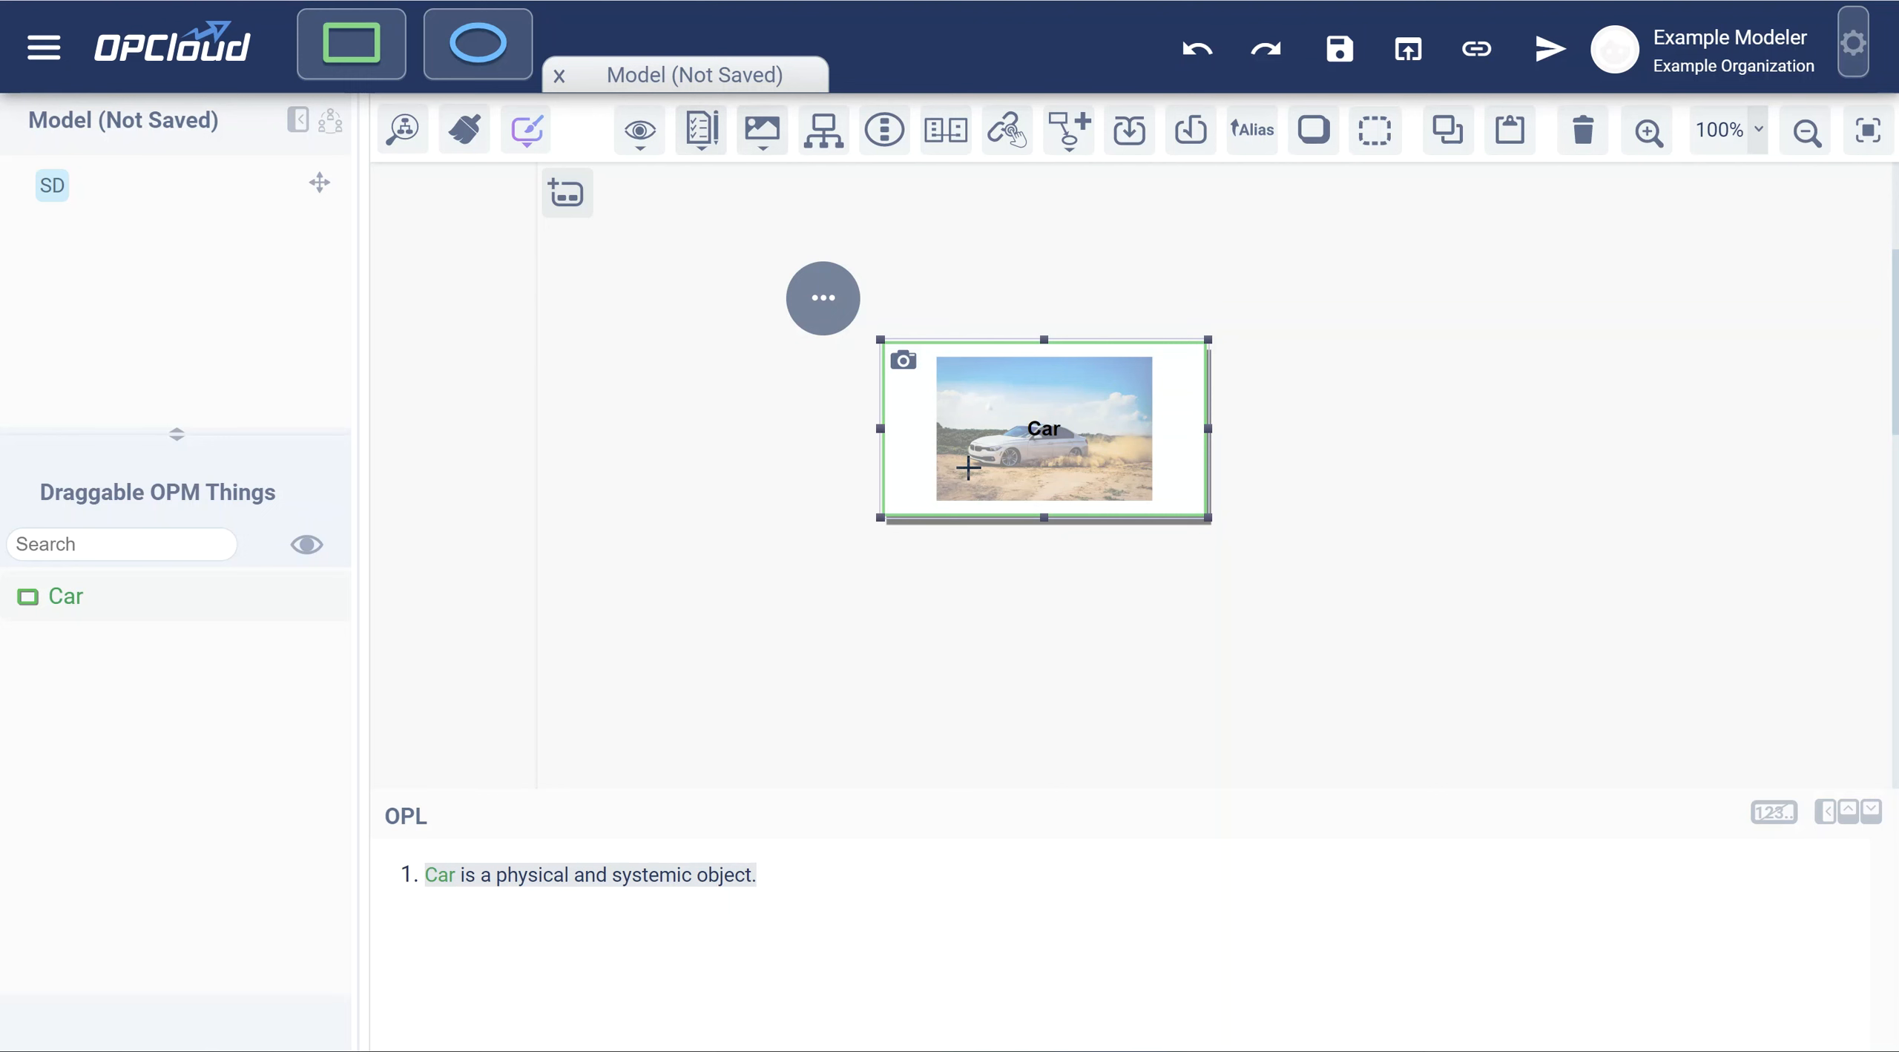
left_click(903, 360)
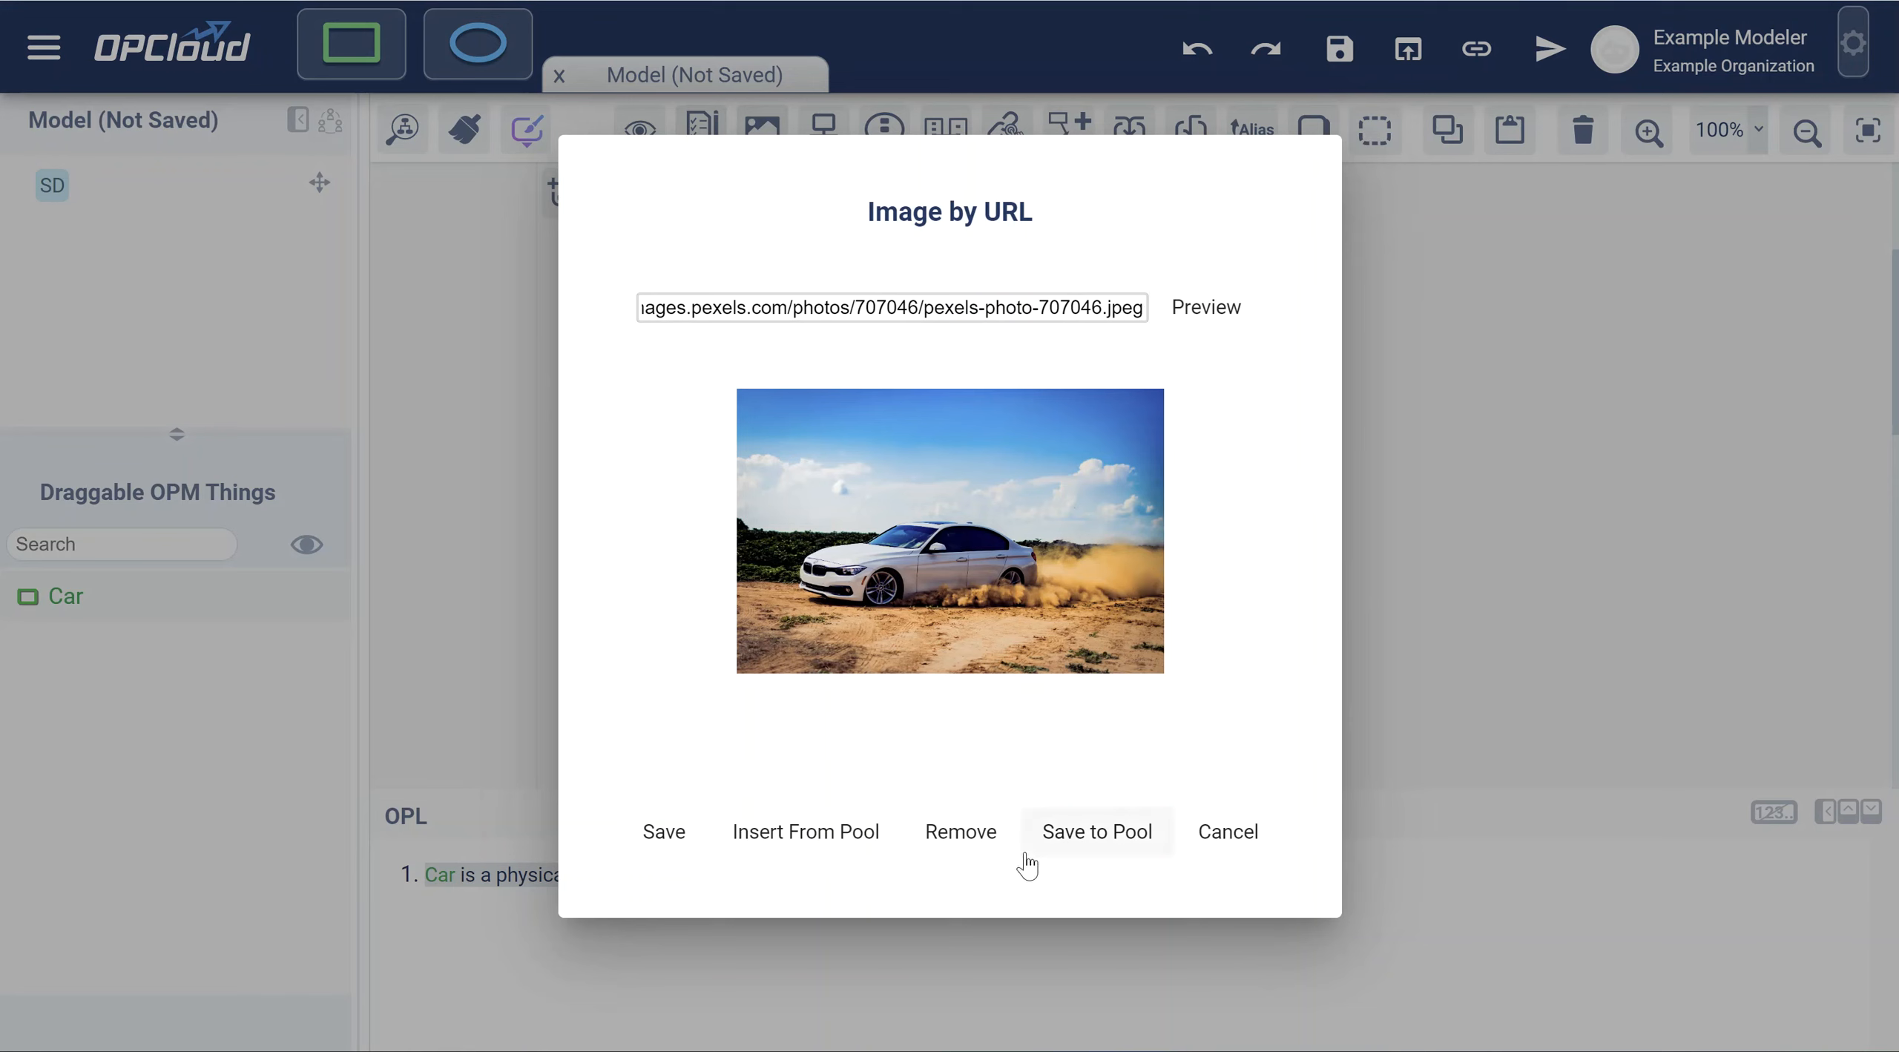
left_click(951, 832)
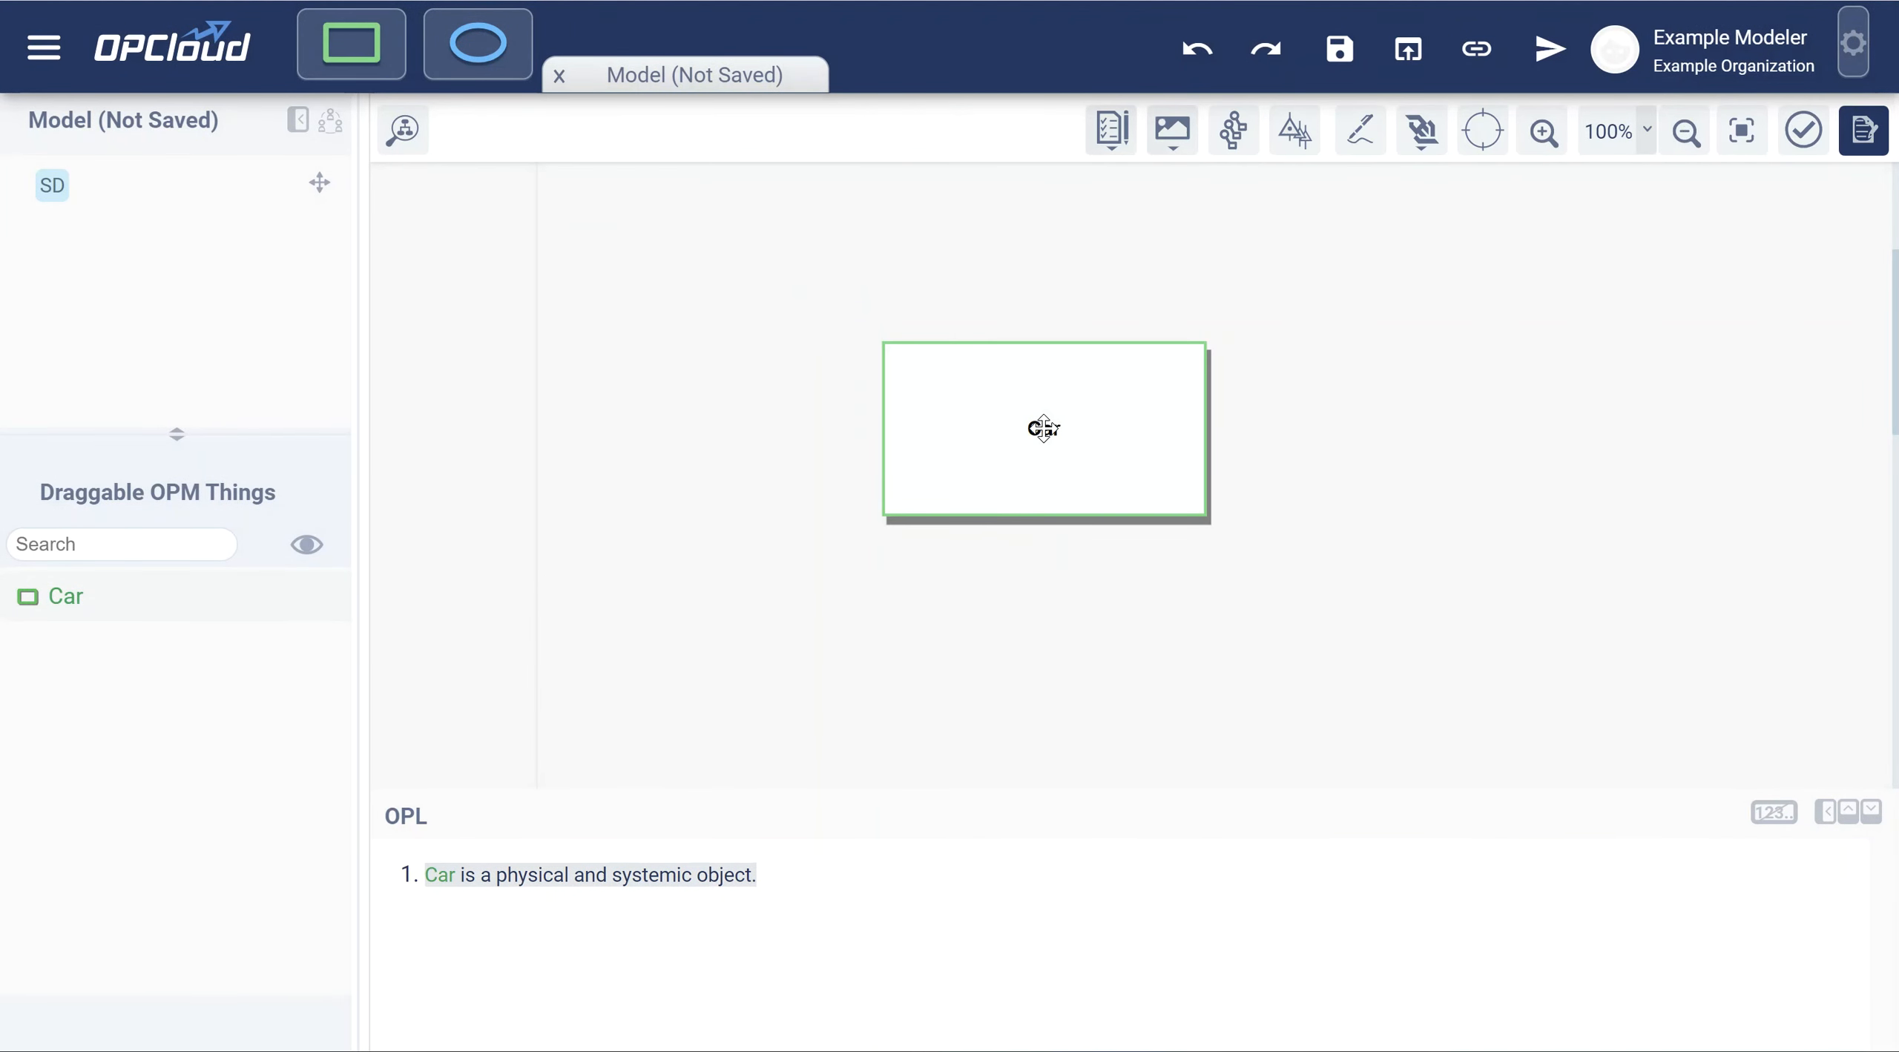
left_click(1041, 429)
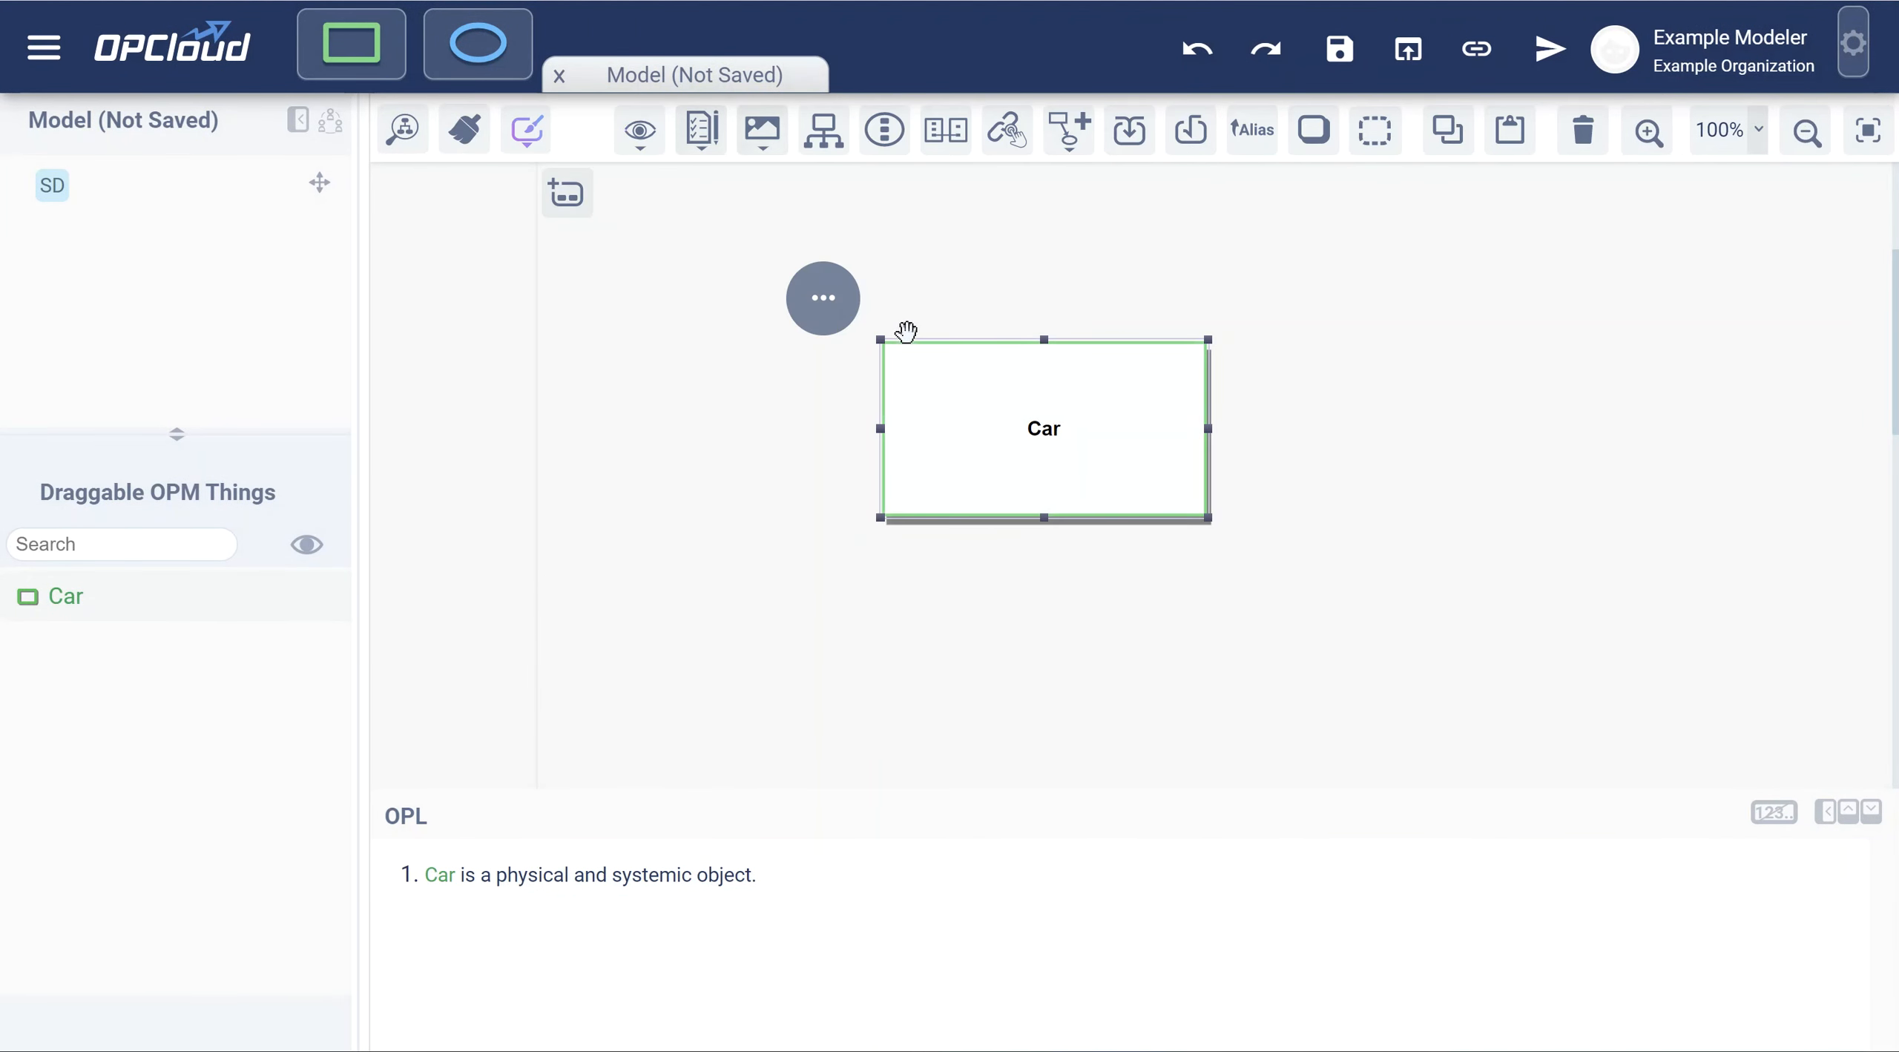
left_click(766, 145)
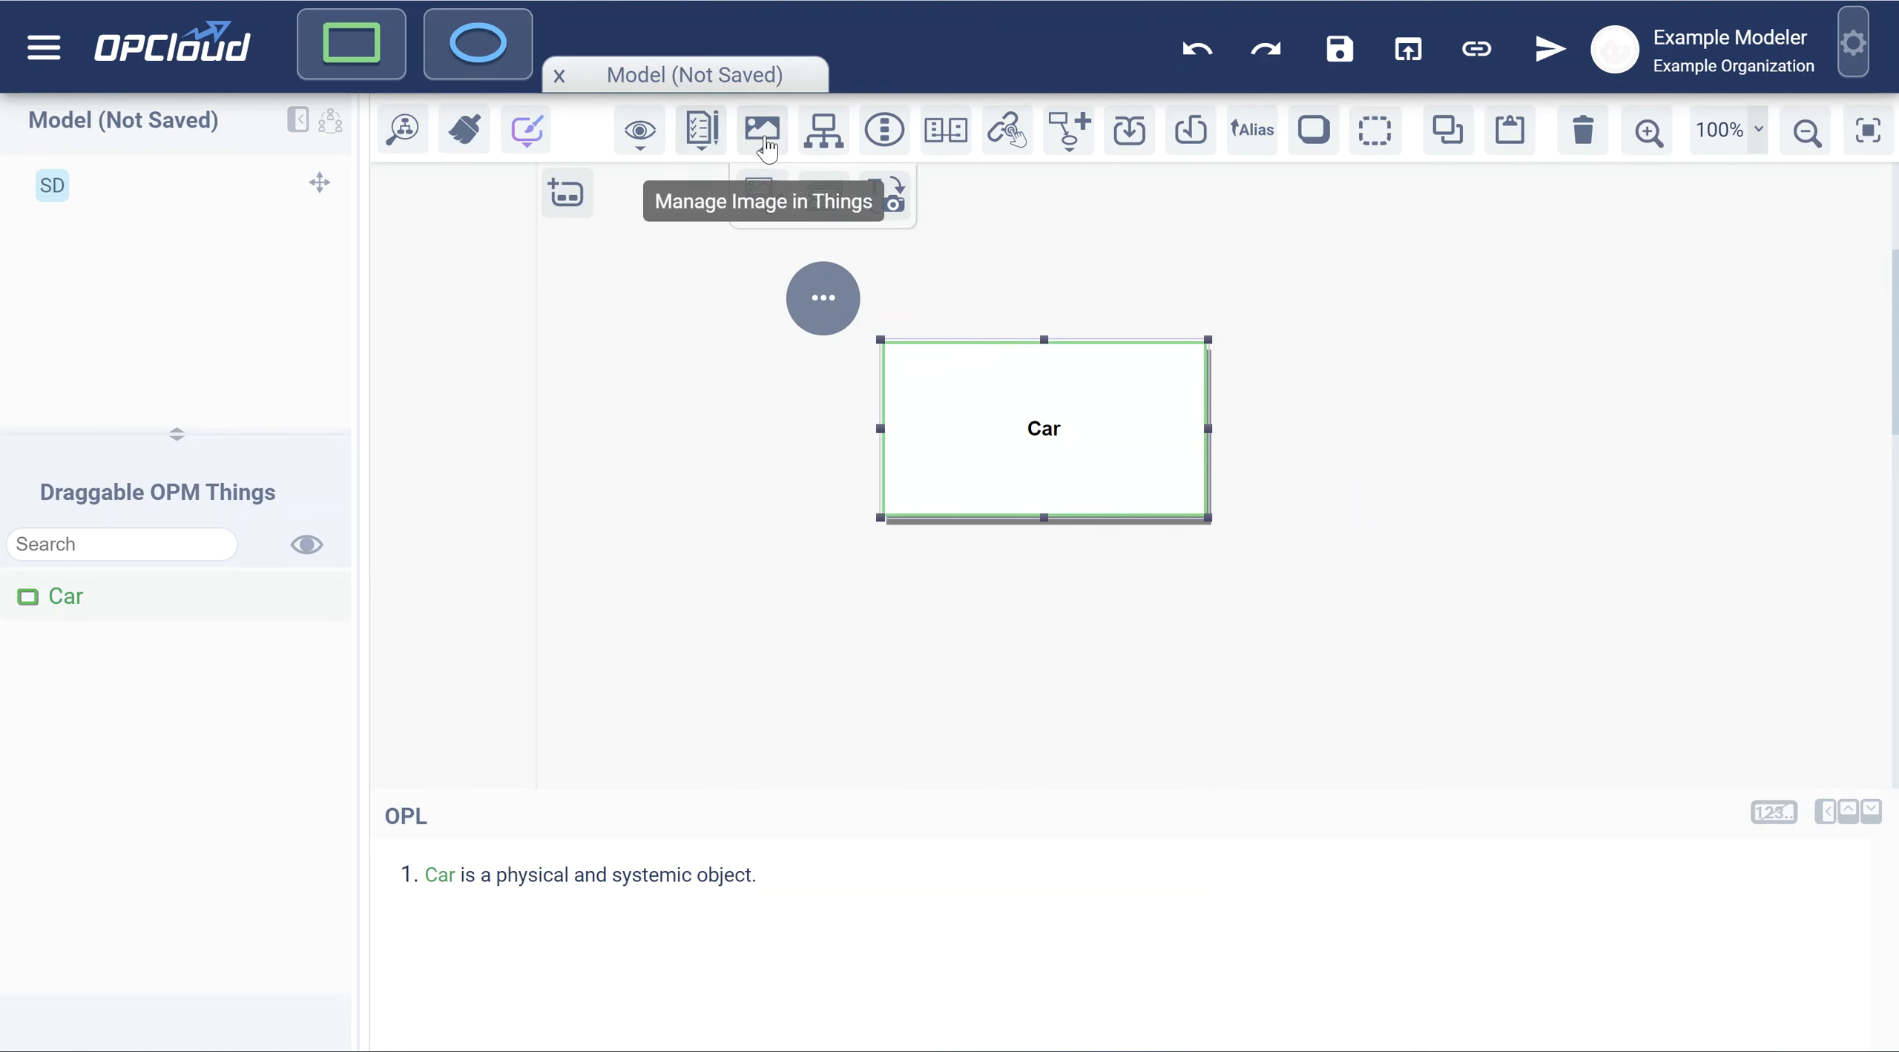
left_click(758, 196)
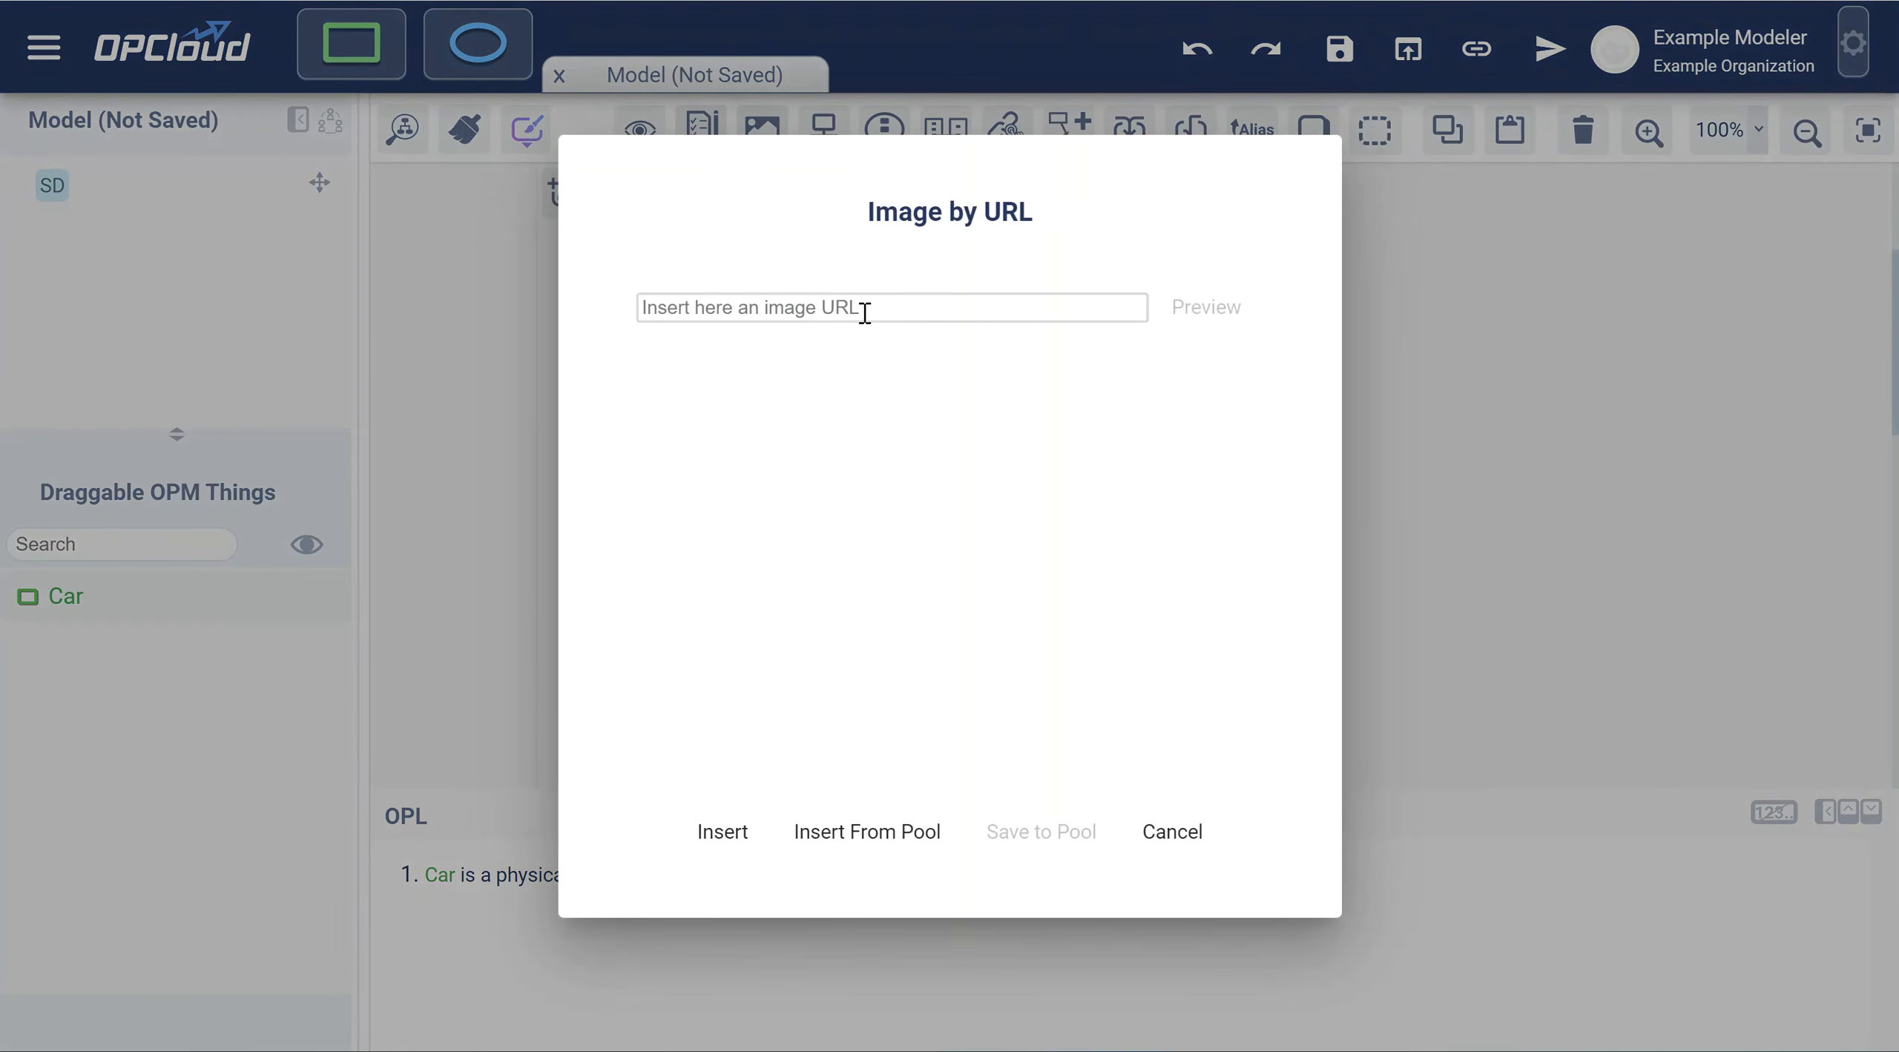
type("https://images.pexels.com/photos/707046/pexels-photo-707046.jpeg")
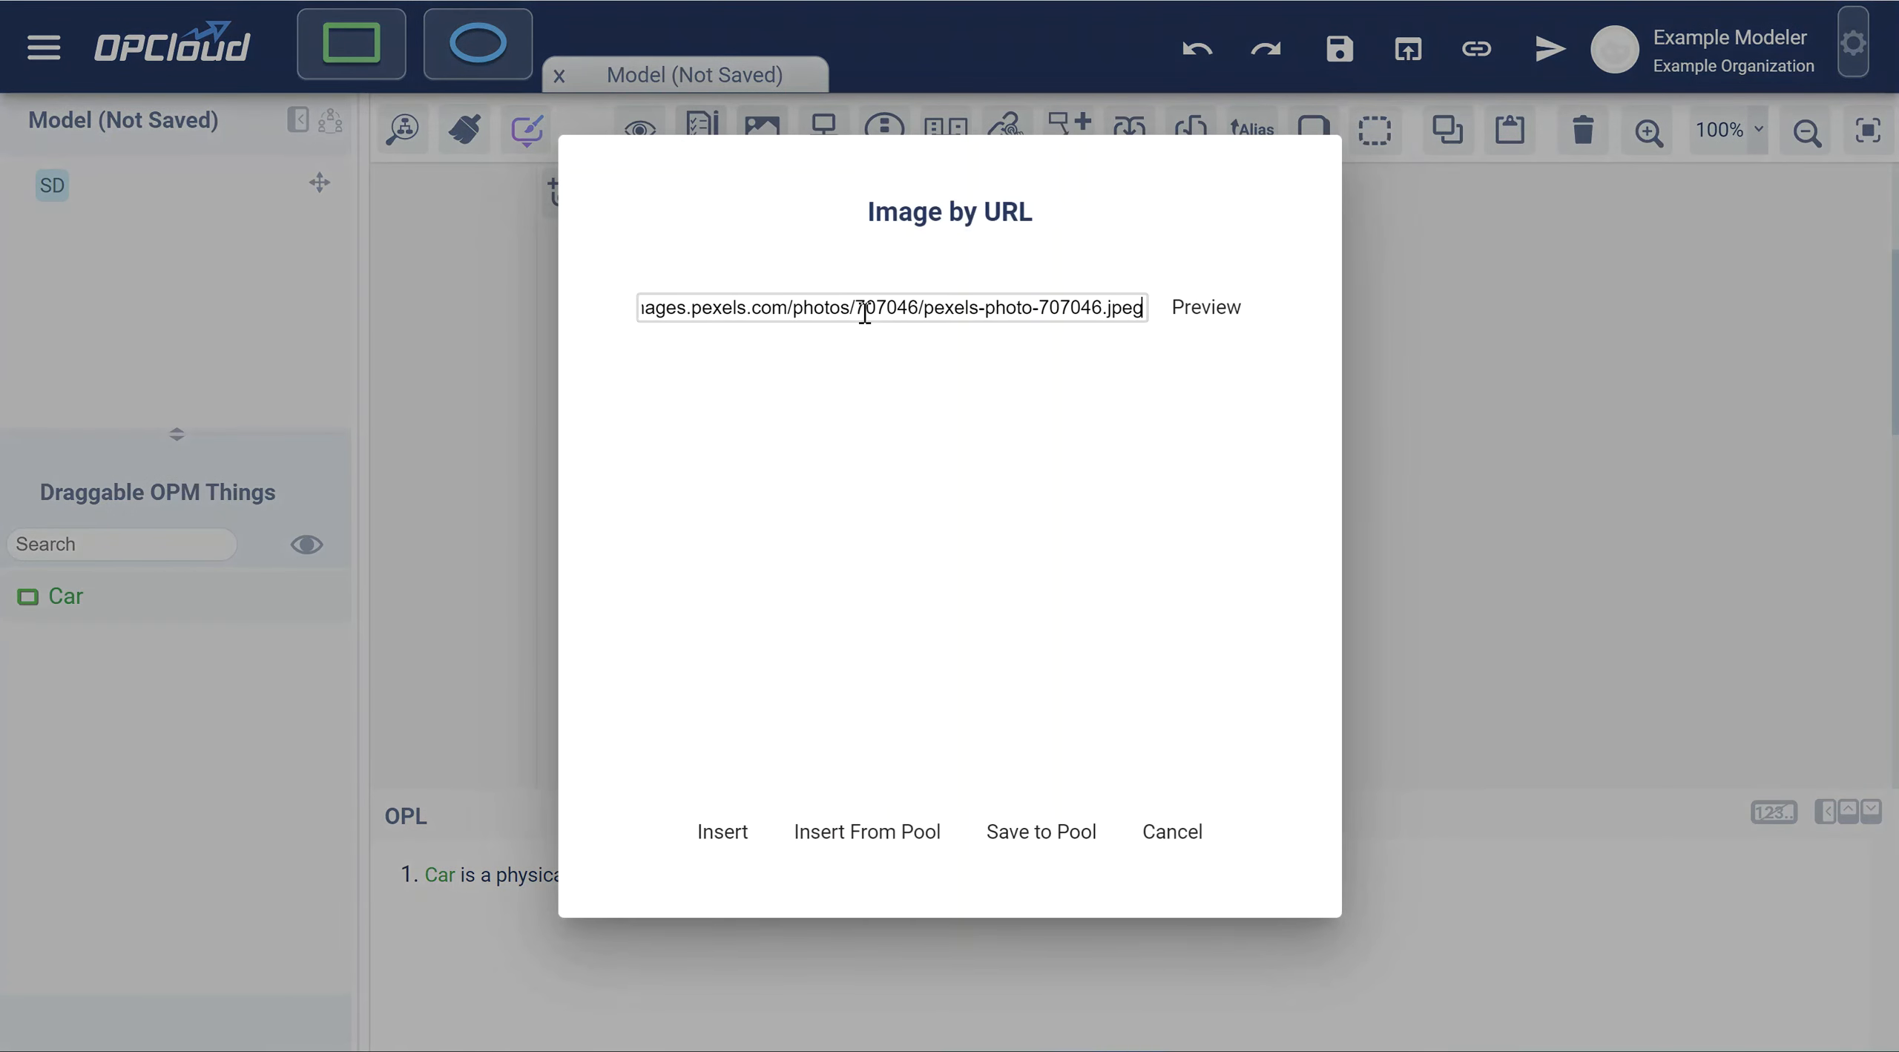
left_click(722, 831)
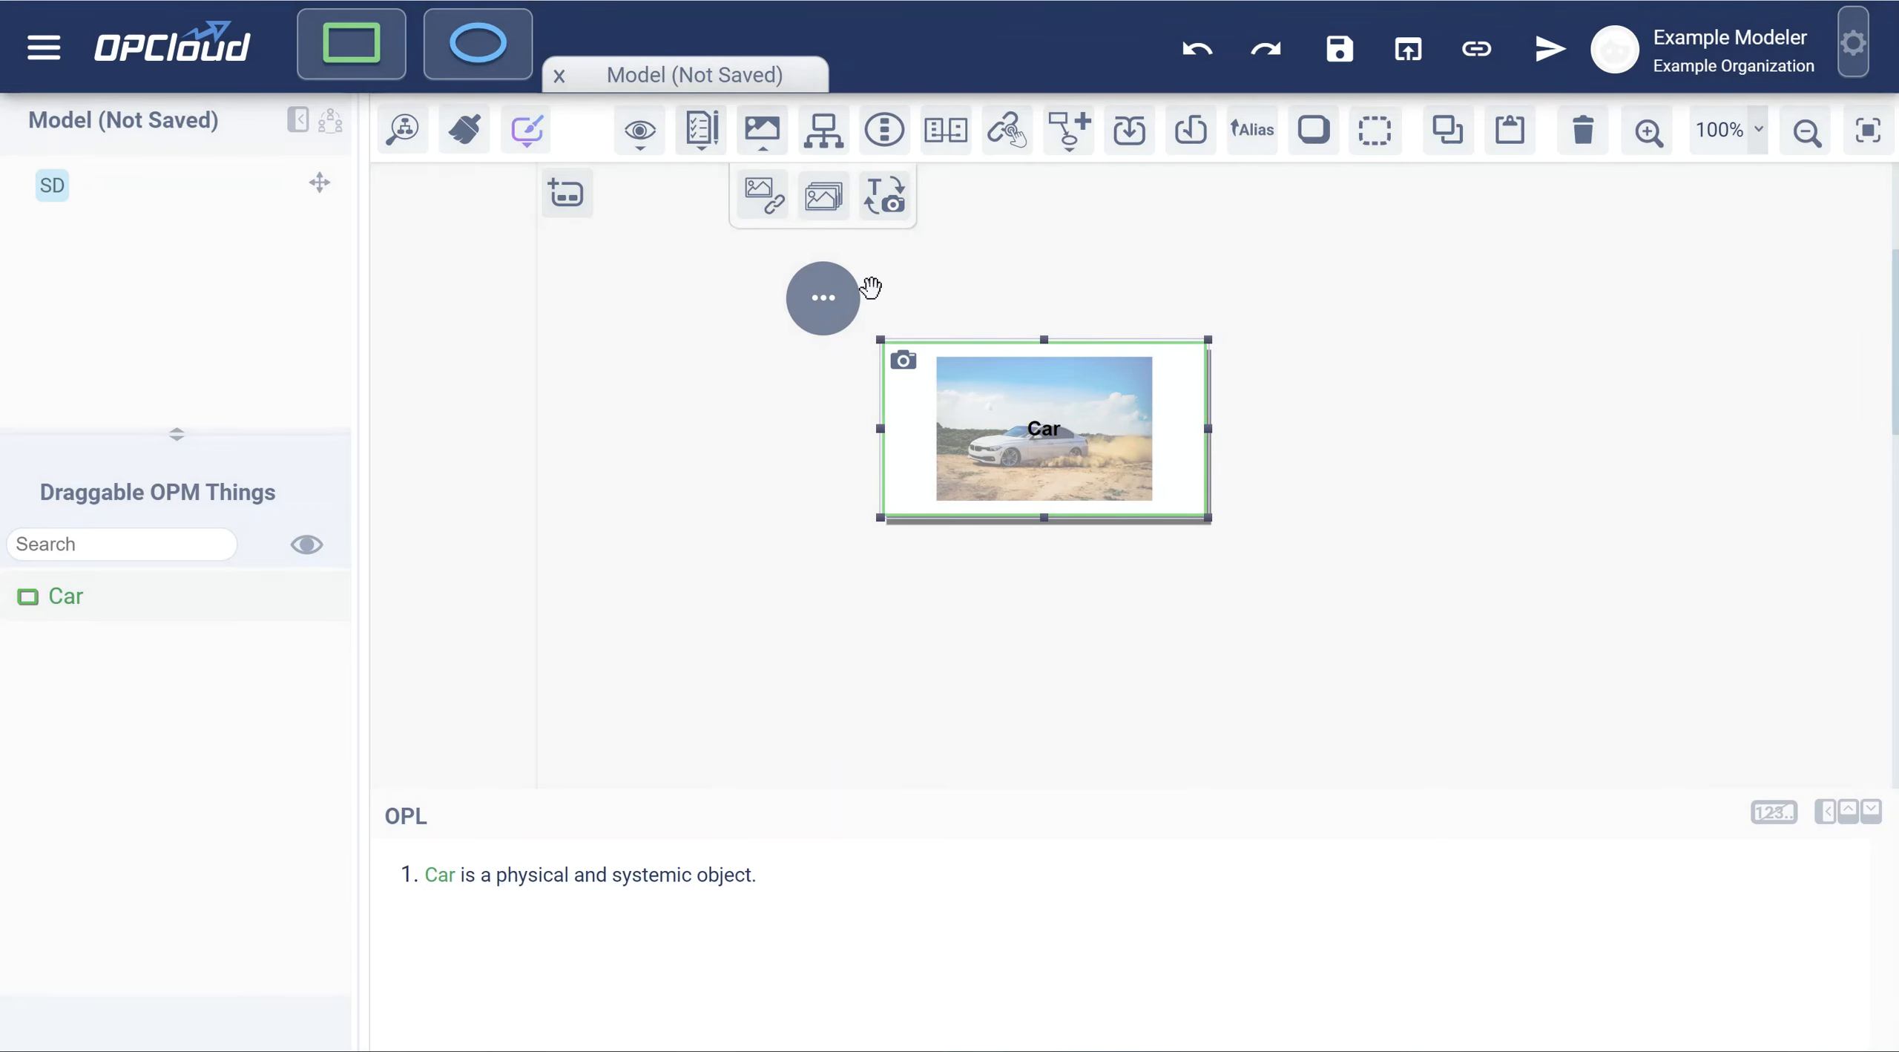
left_click(1072, 280)
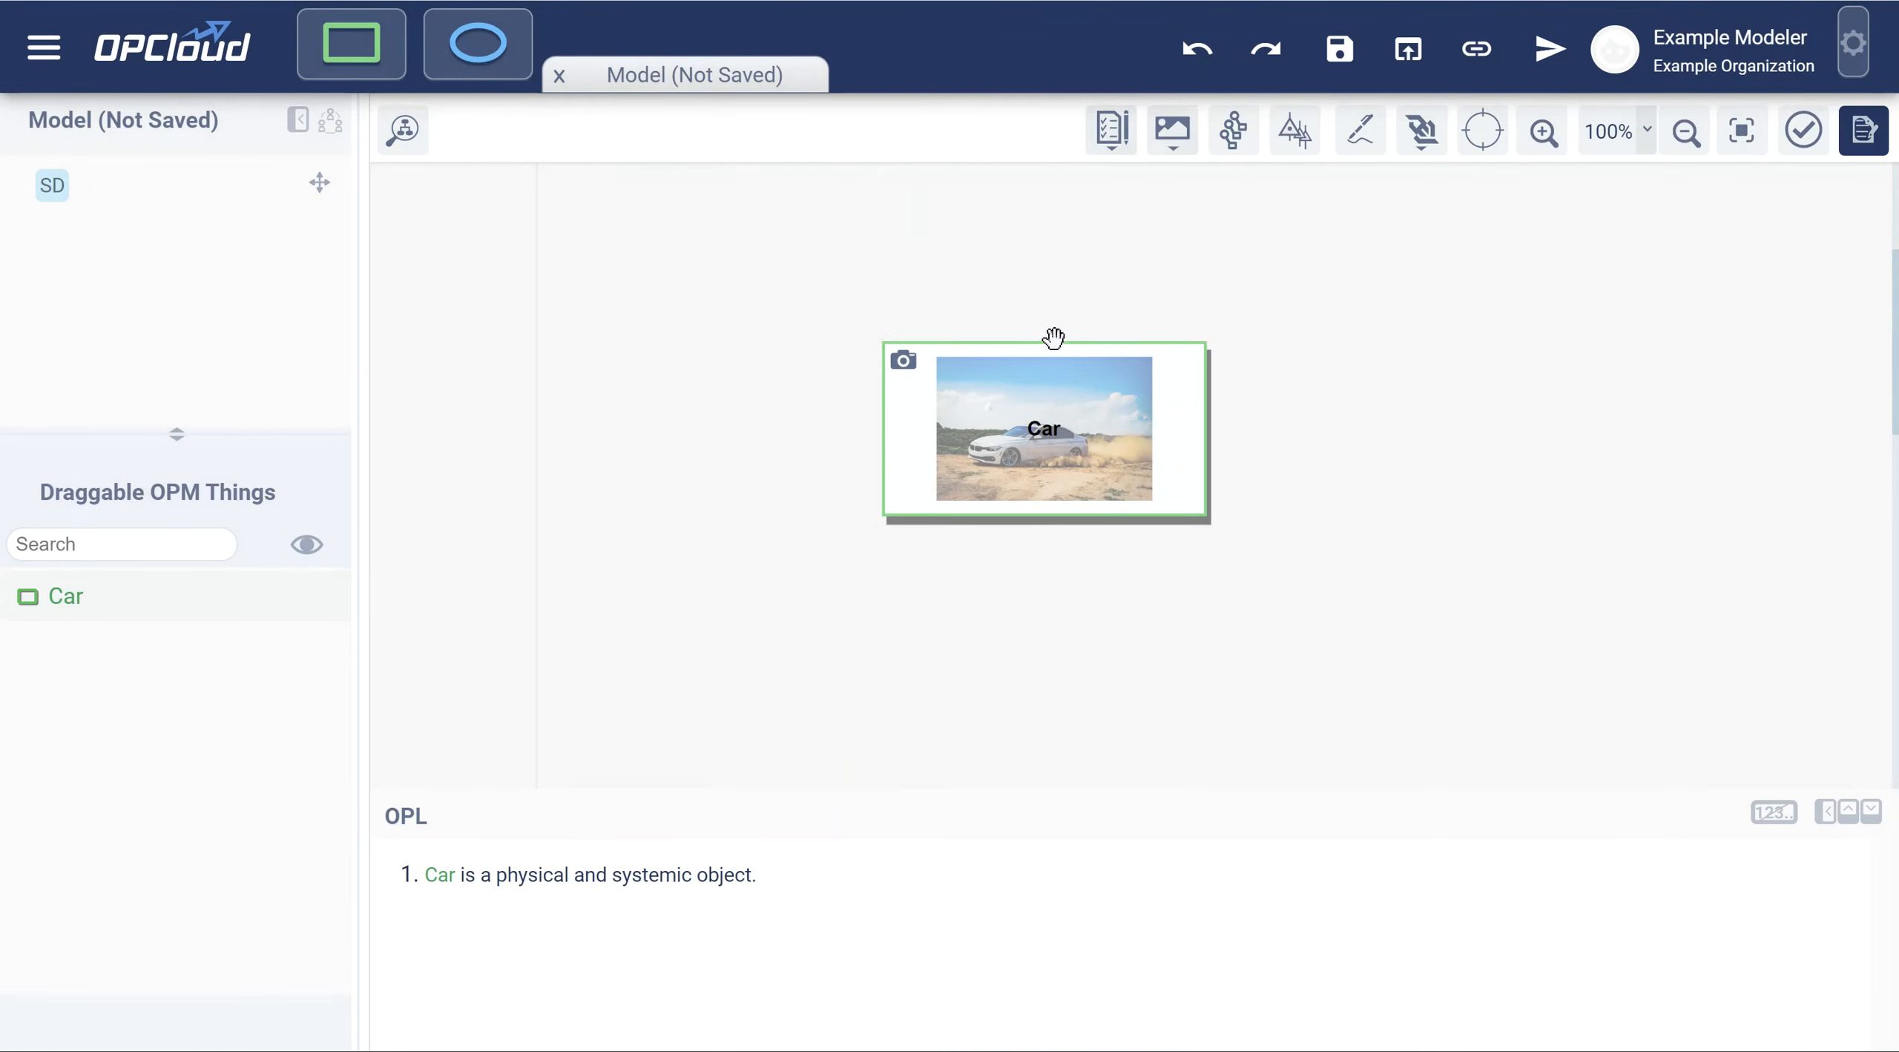
Start saving the Car object's image to the image pool, adding the tags Car and White Car.
left_click(1038, 422)
left_click(761, 132)
left_click(773, 210)
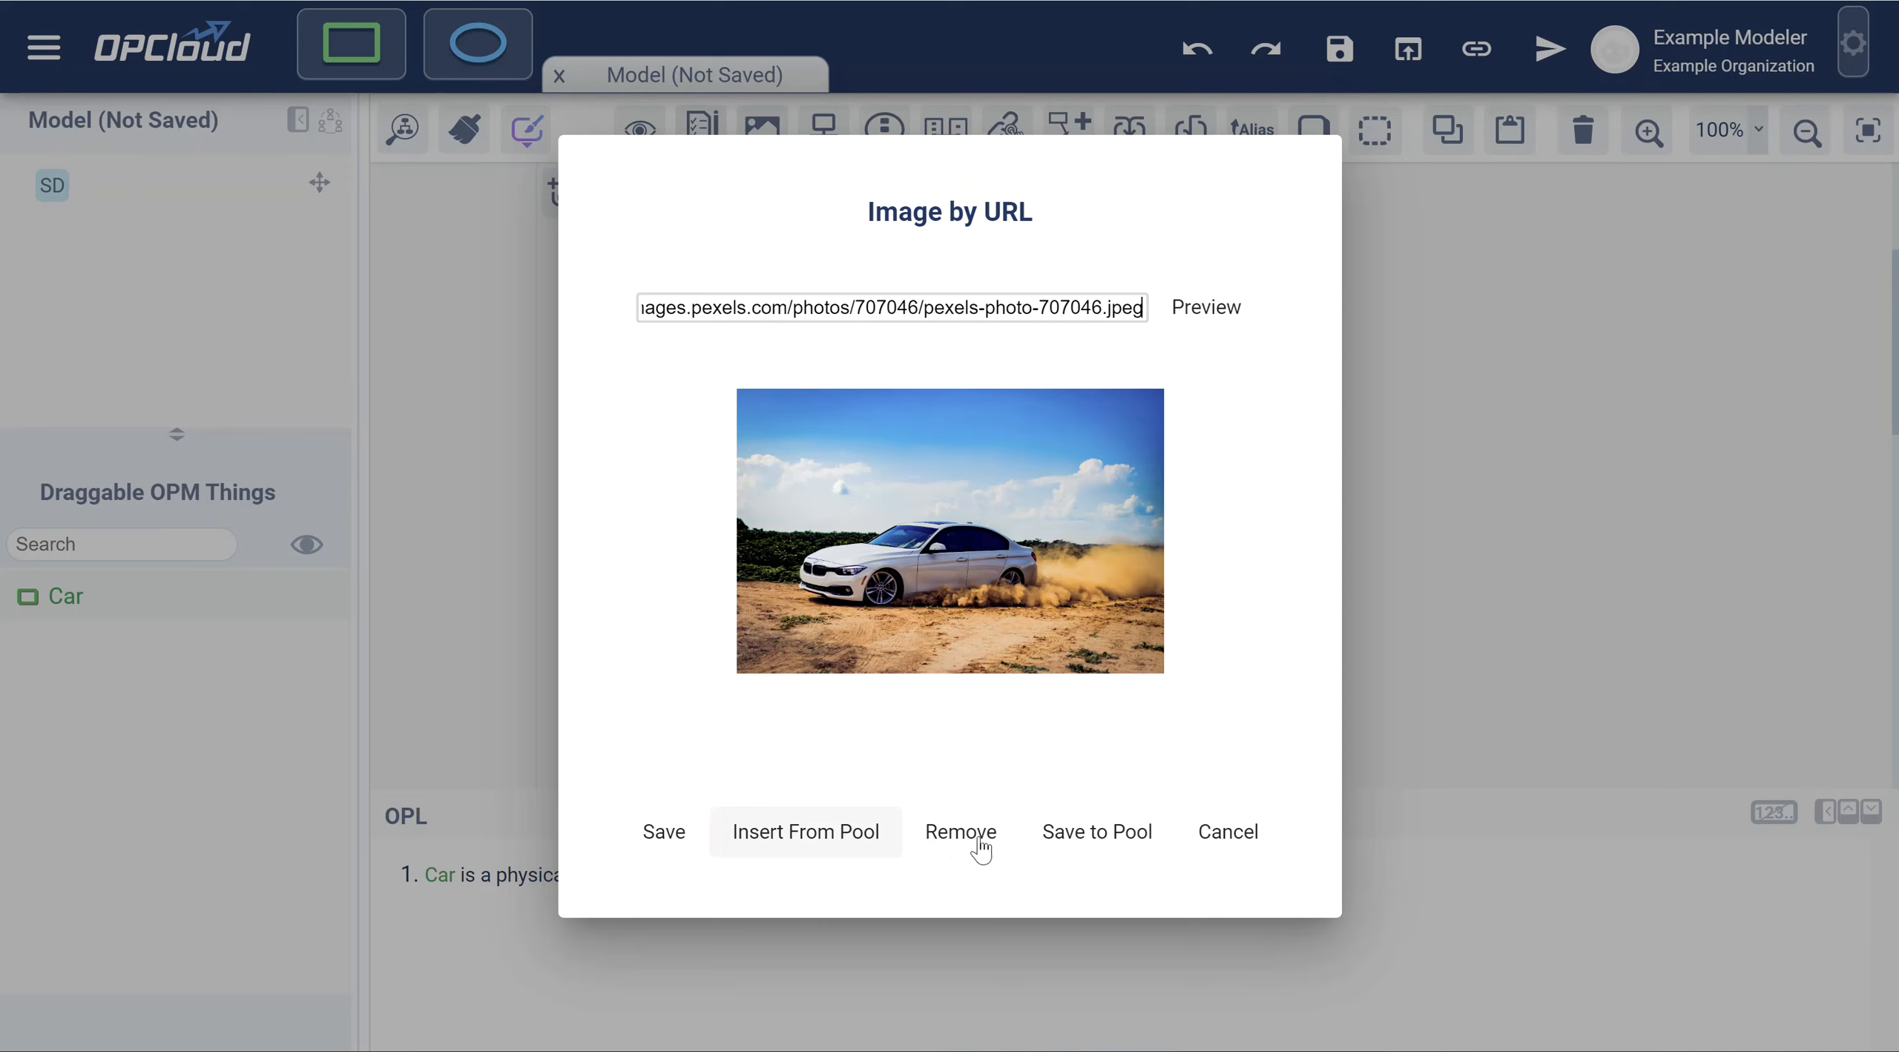
left_click(1097, 839)
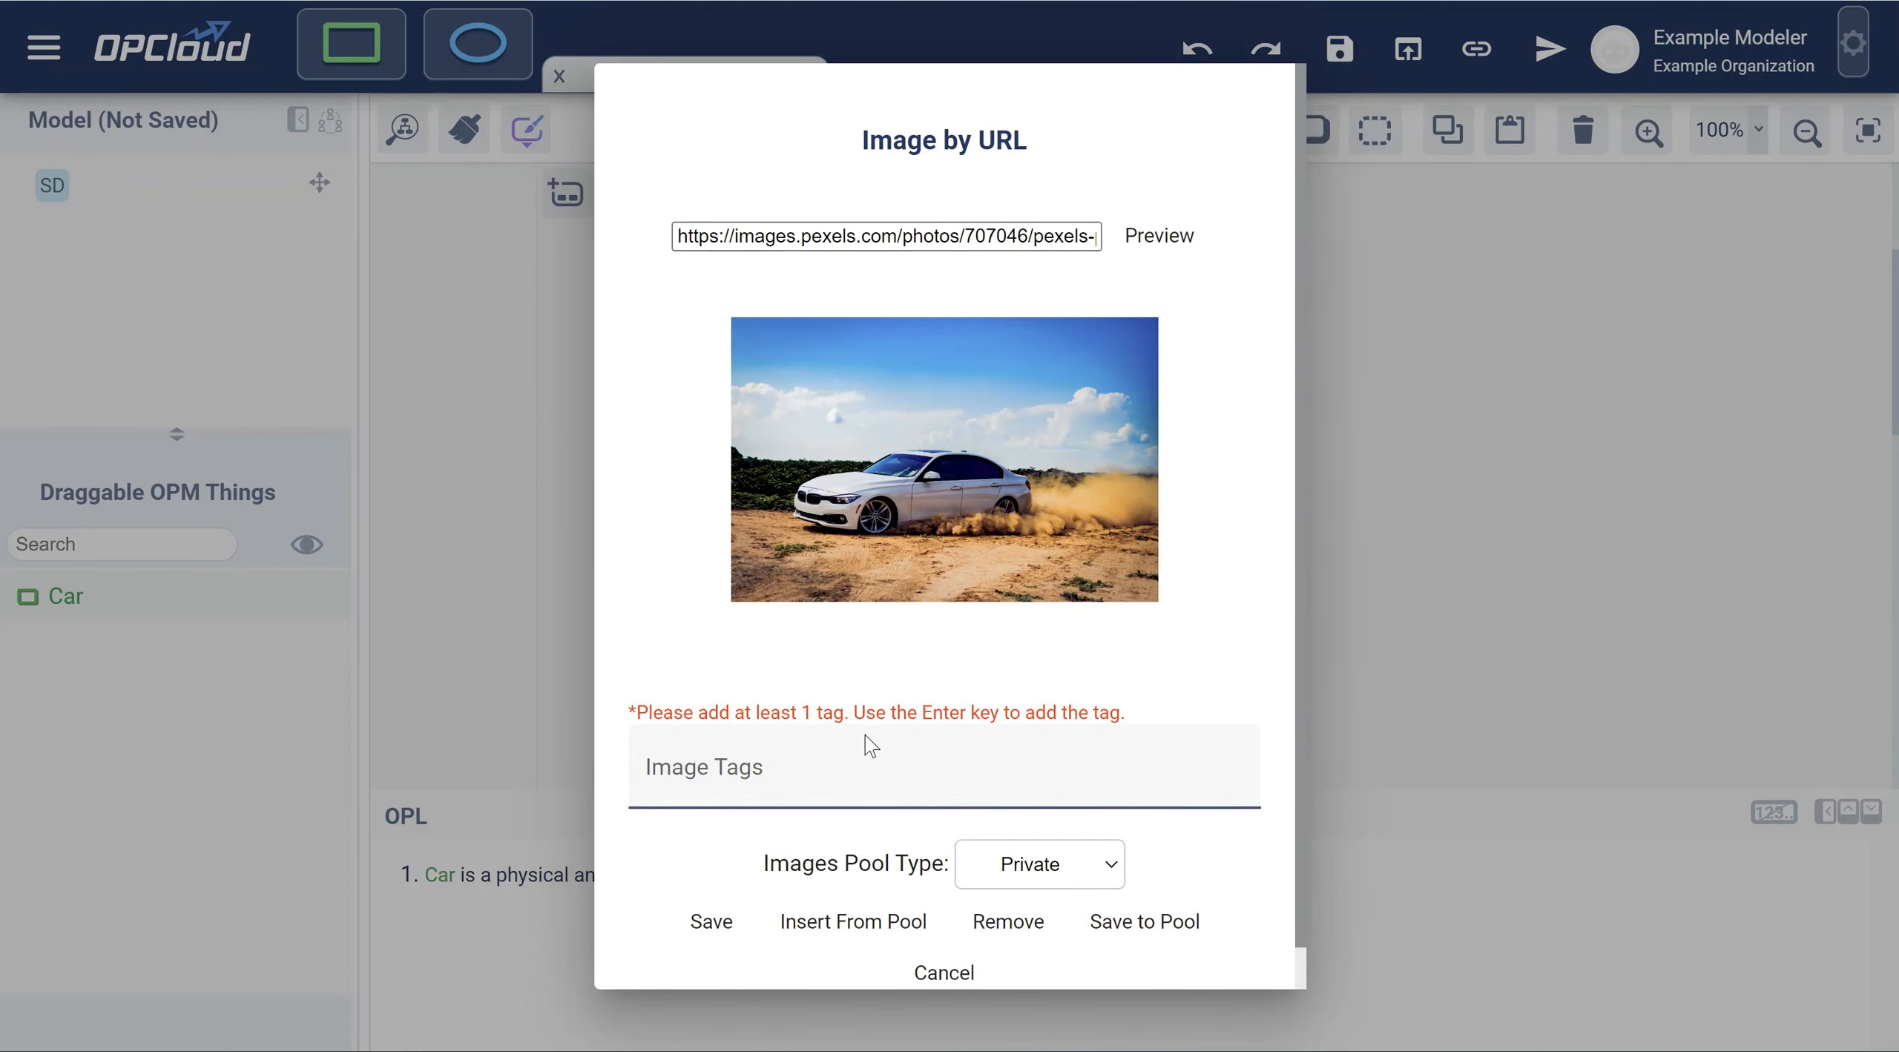
left_click(732, 767)
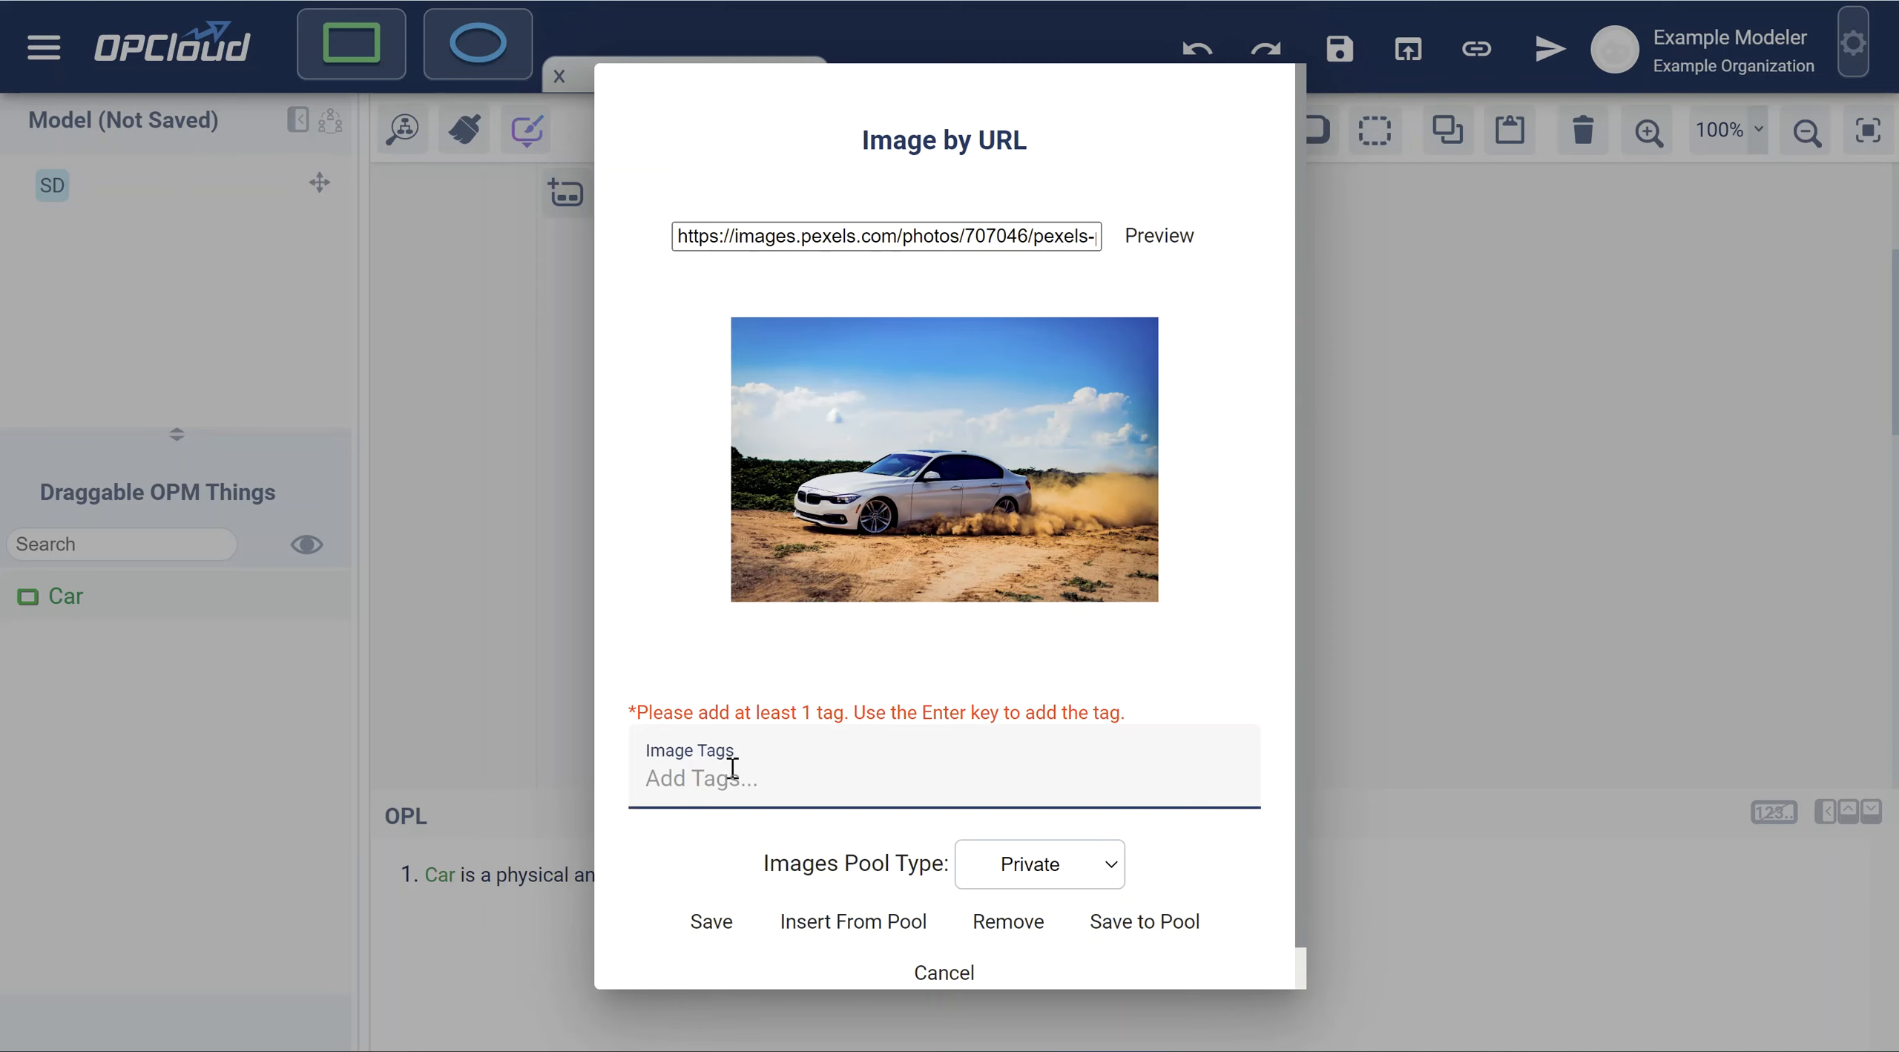
type("Car")
key("Return")
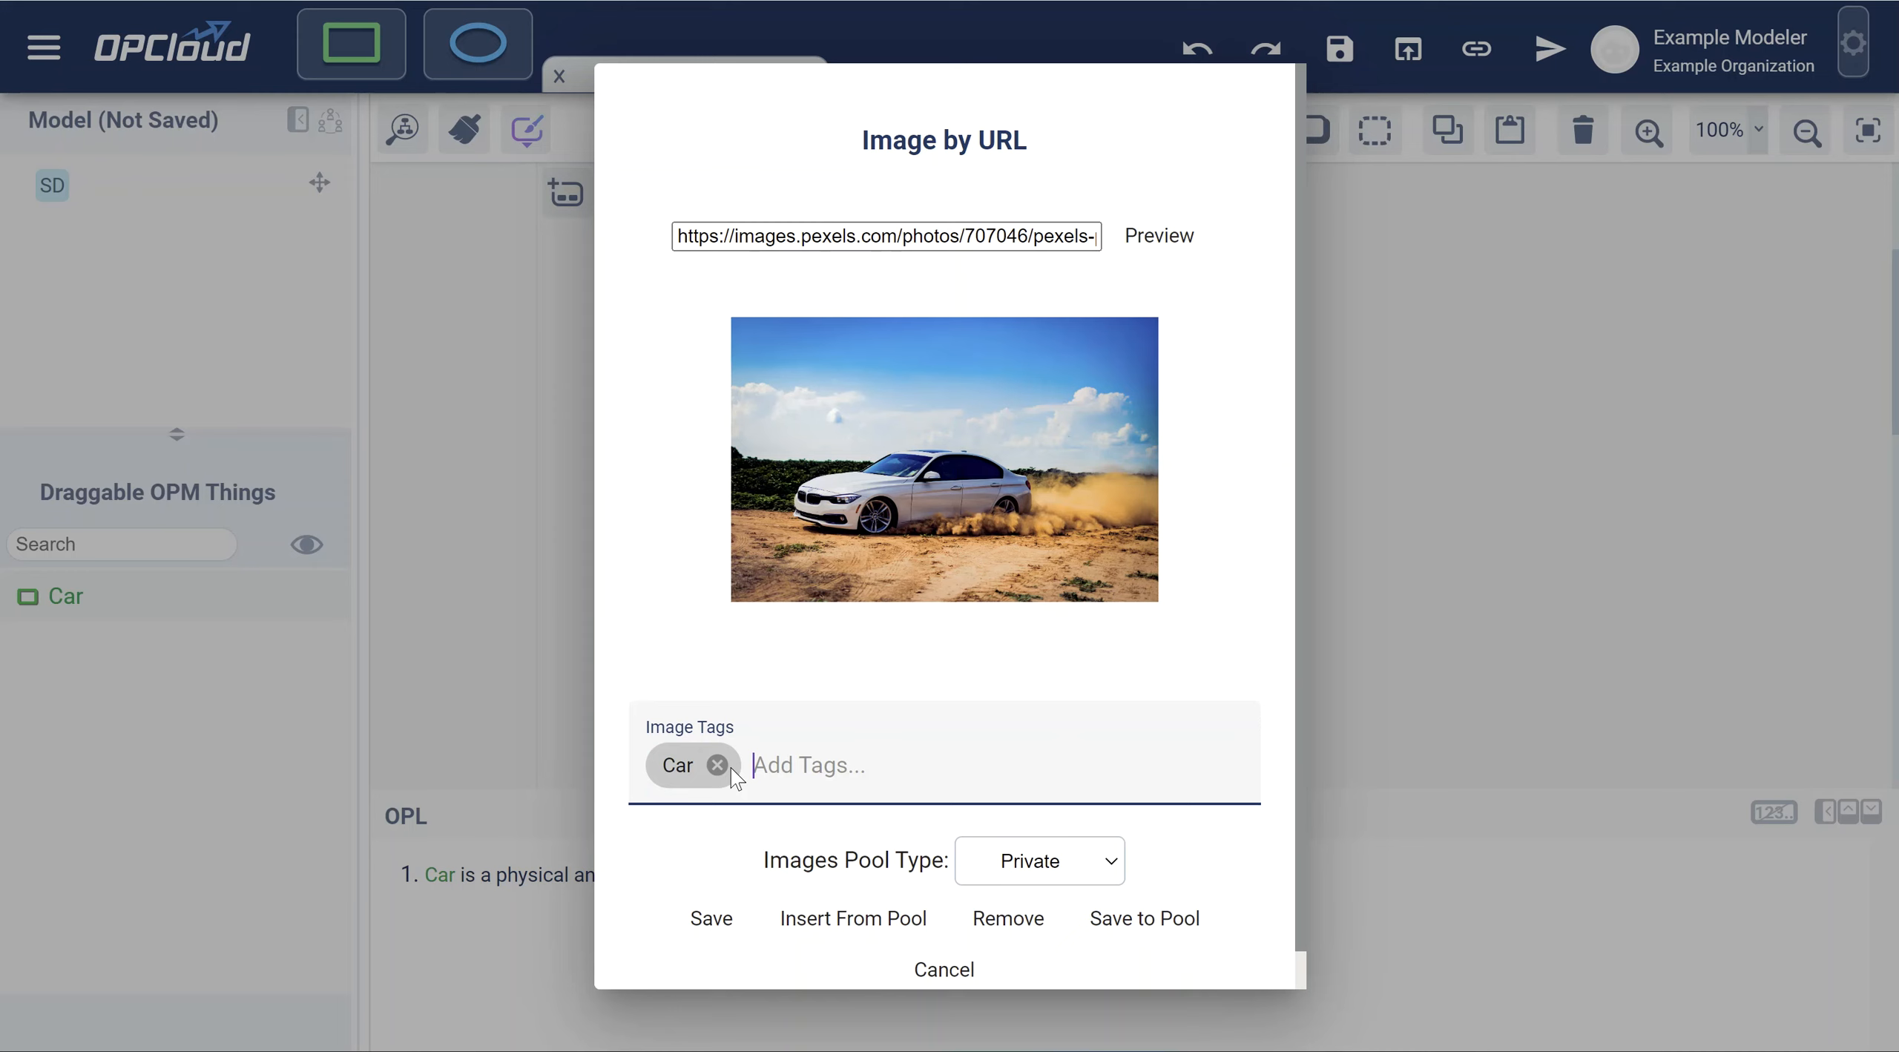
type("White Car")
key("Return")
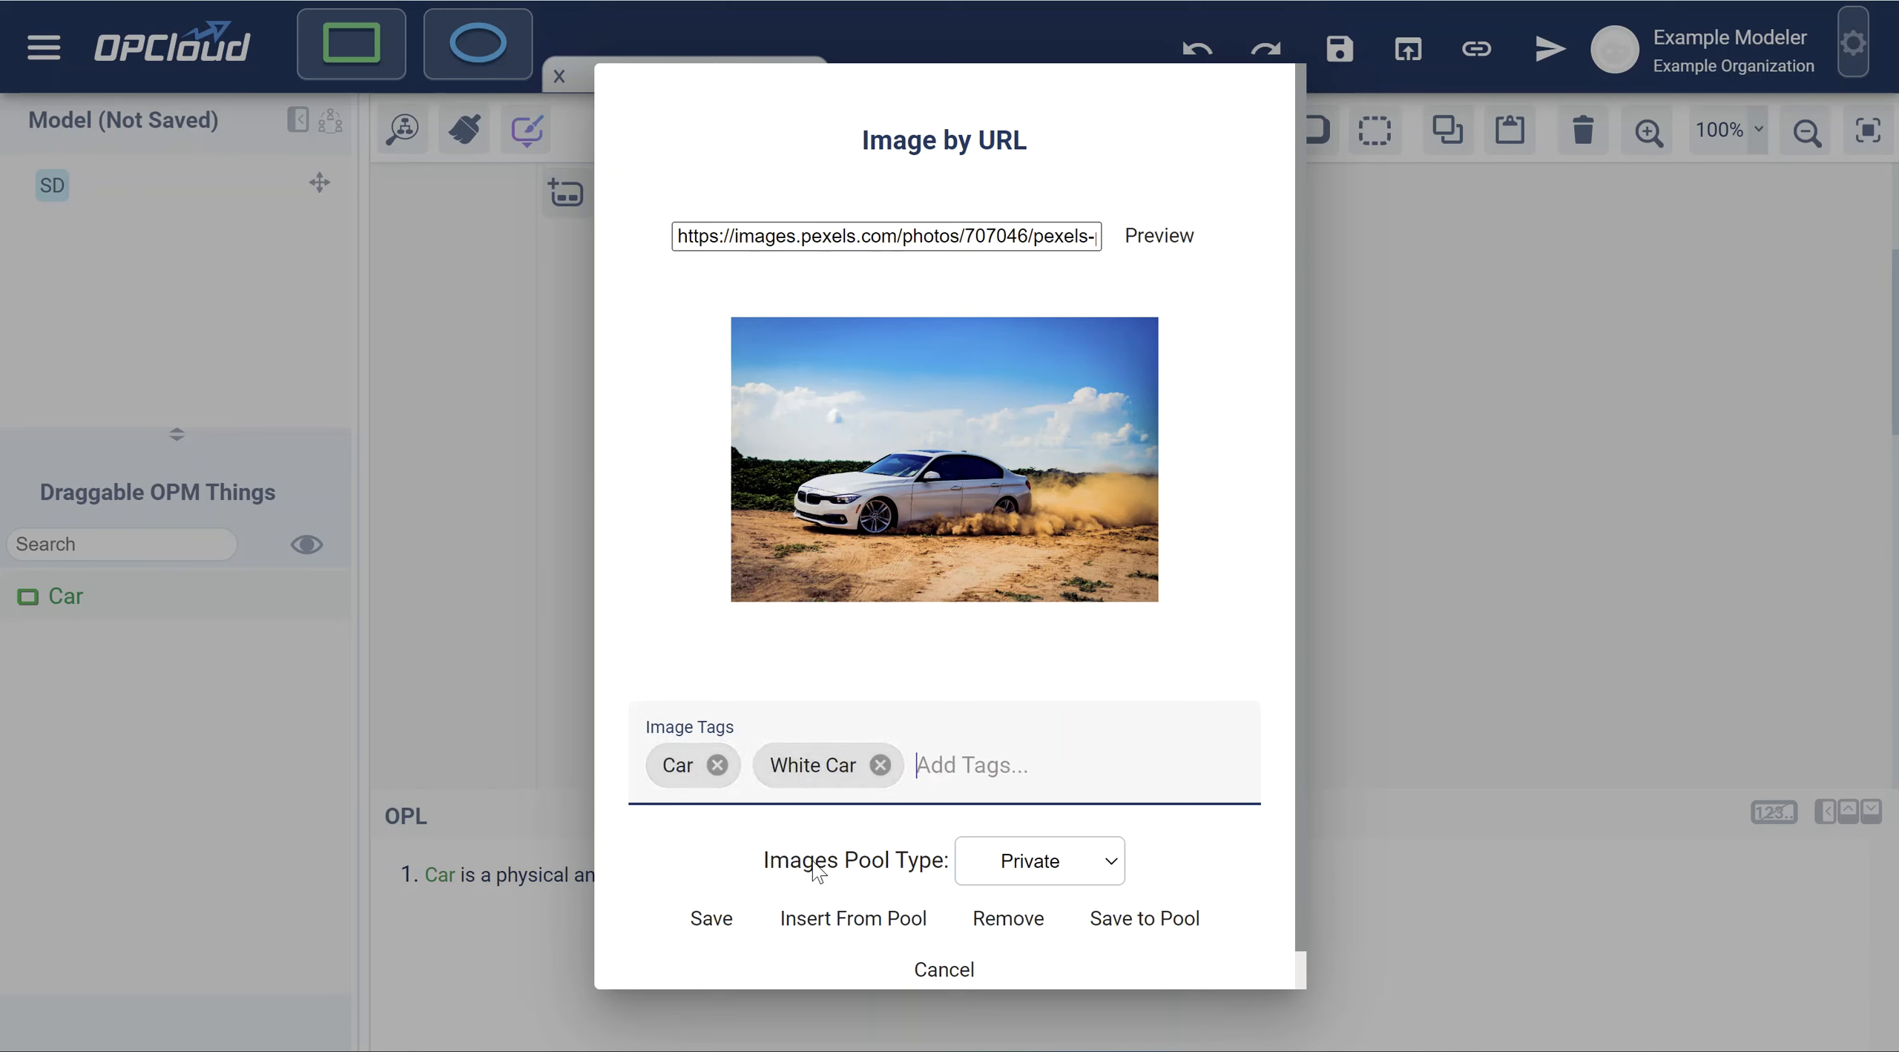
Keep the images pool type as Private and save the tagged image to the pool.
left_click(1061, 864)
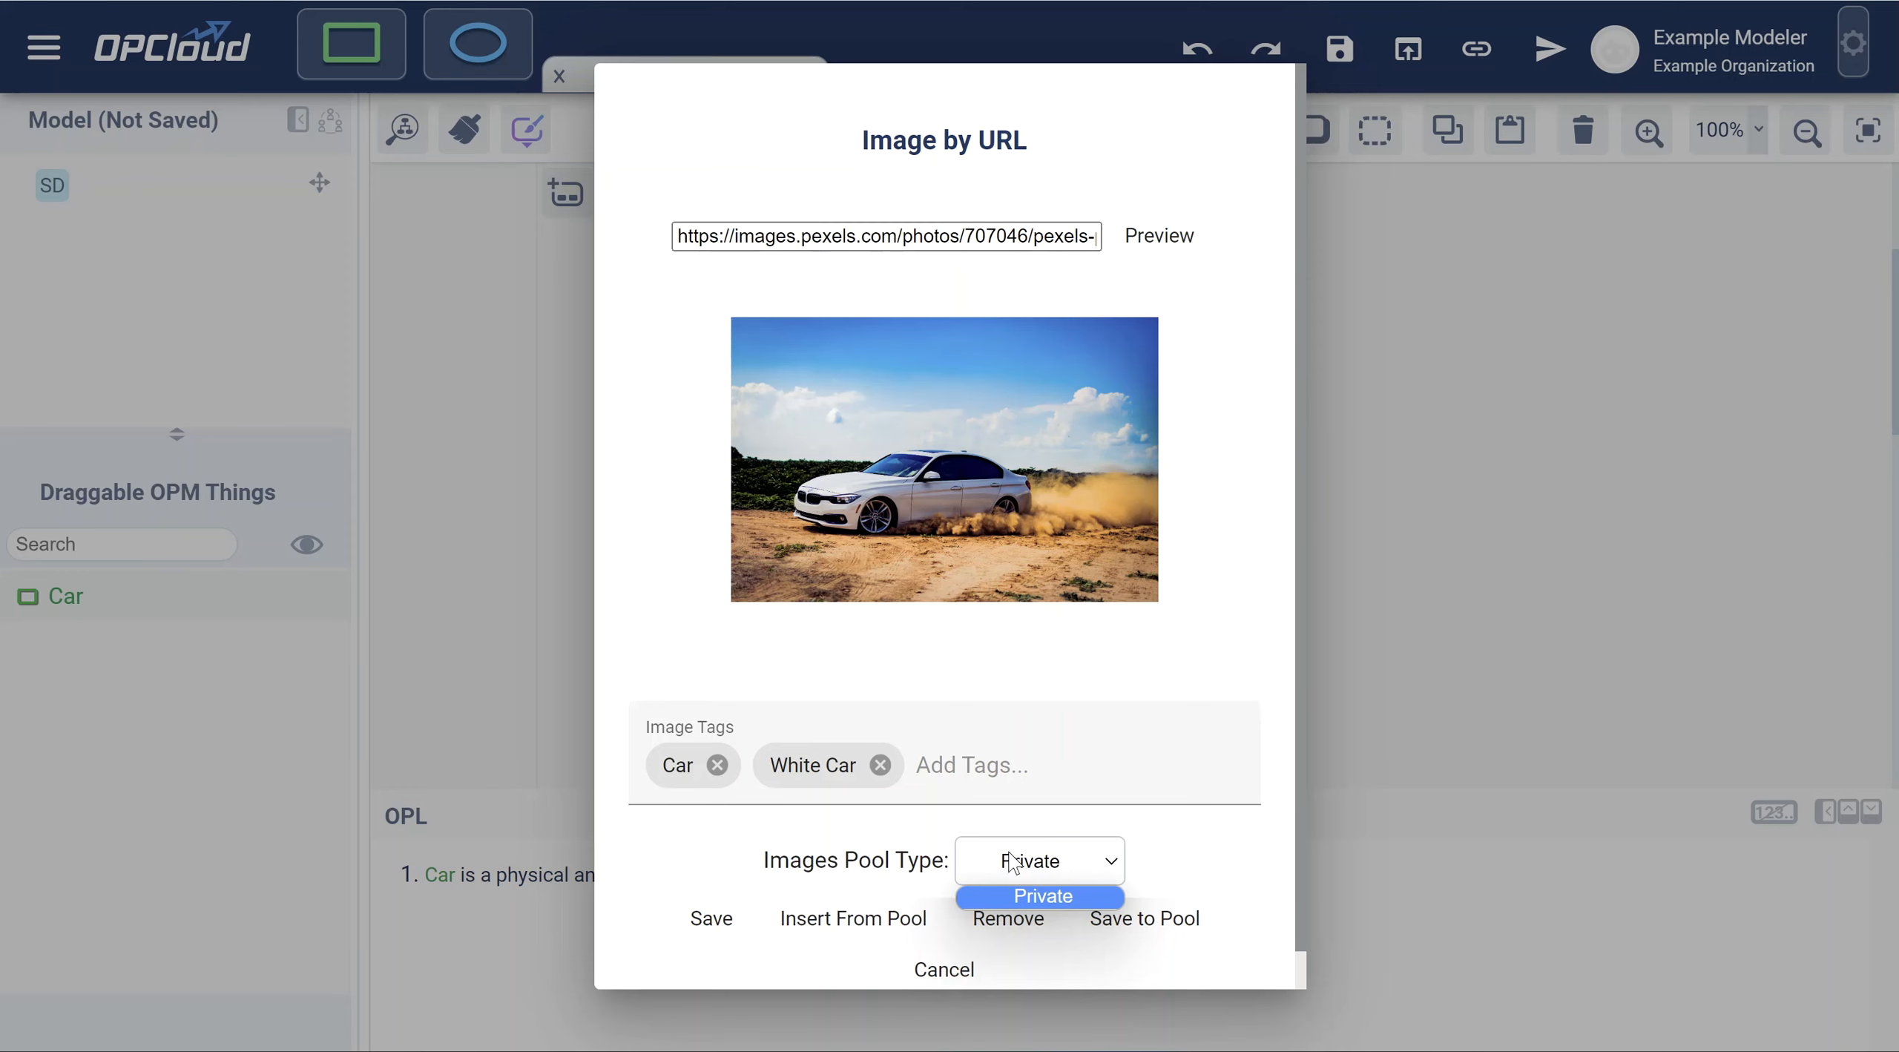
left_click(1061, 862)
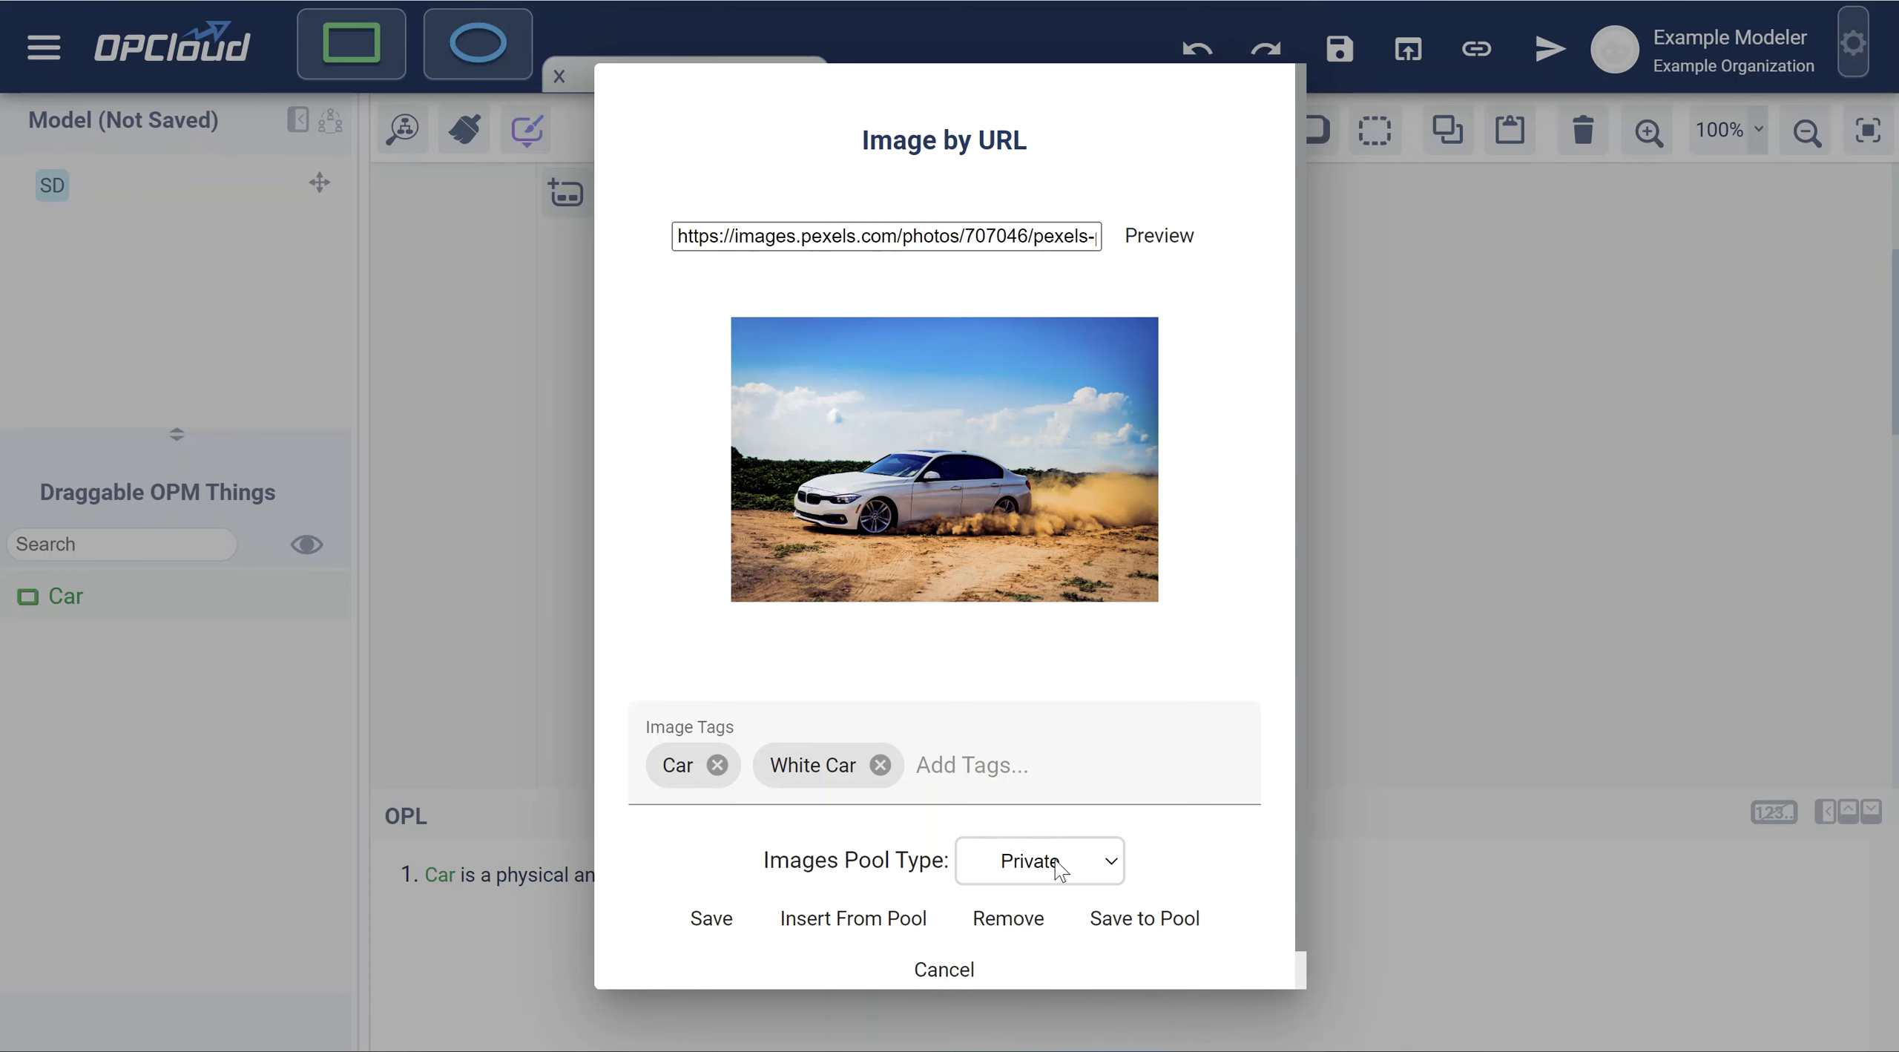
left_click(1170, 933)
Open the images pool for inserting an image and browse its Private, Organizational and Global collections.
left_click(862, 927)
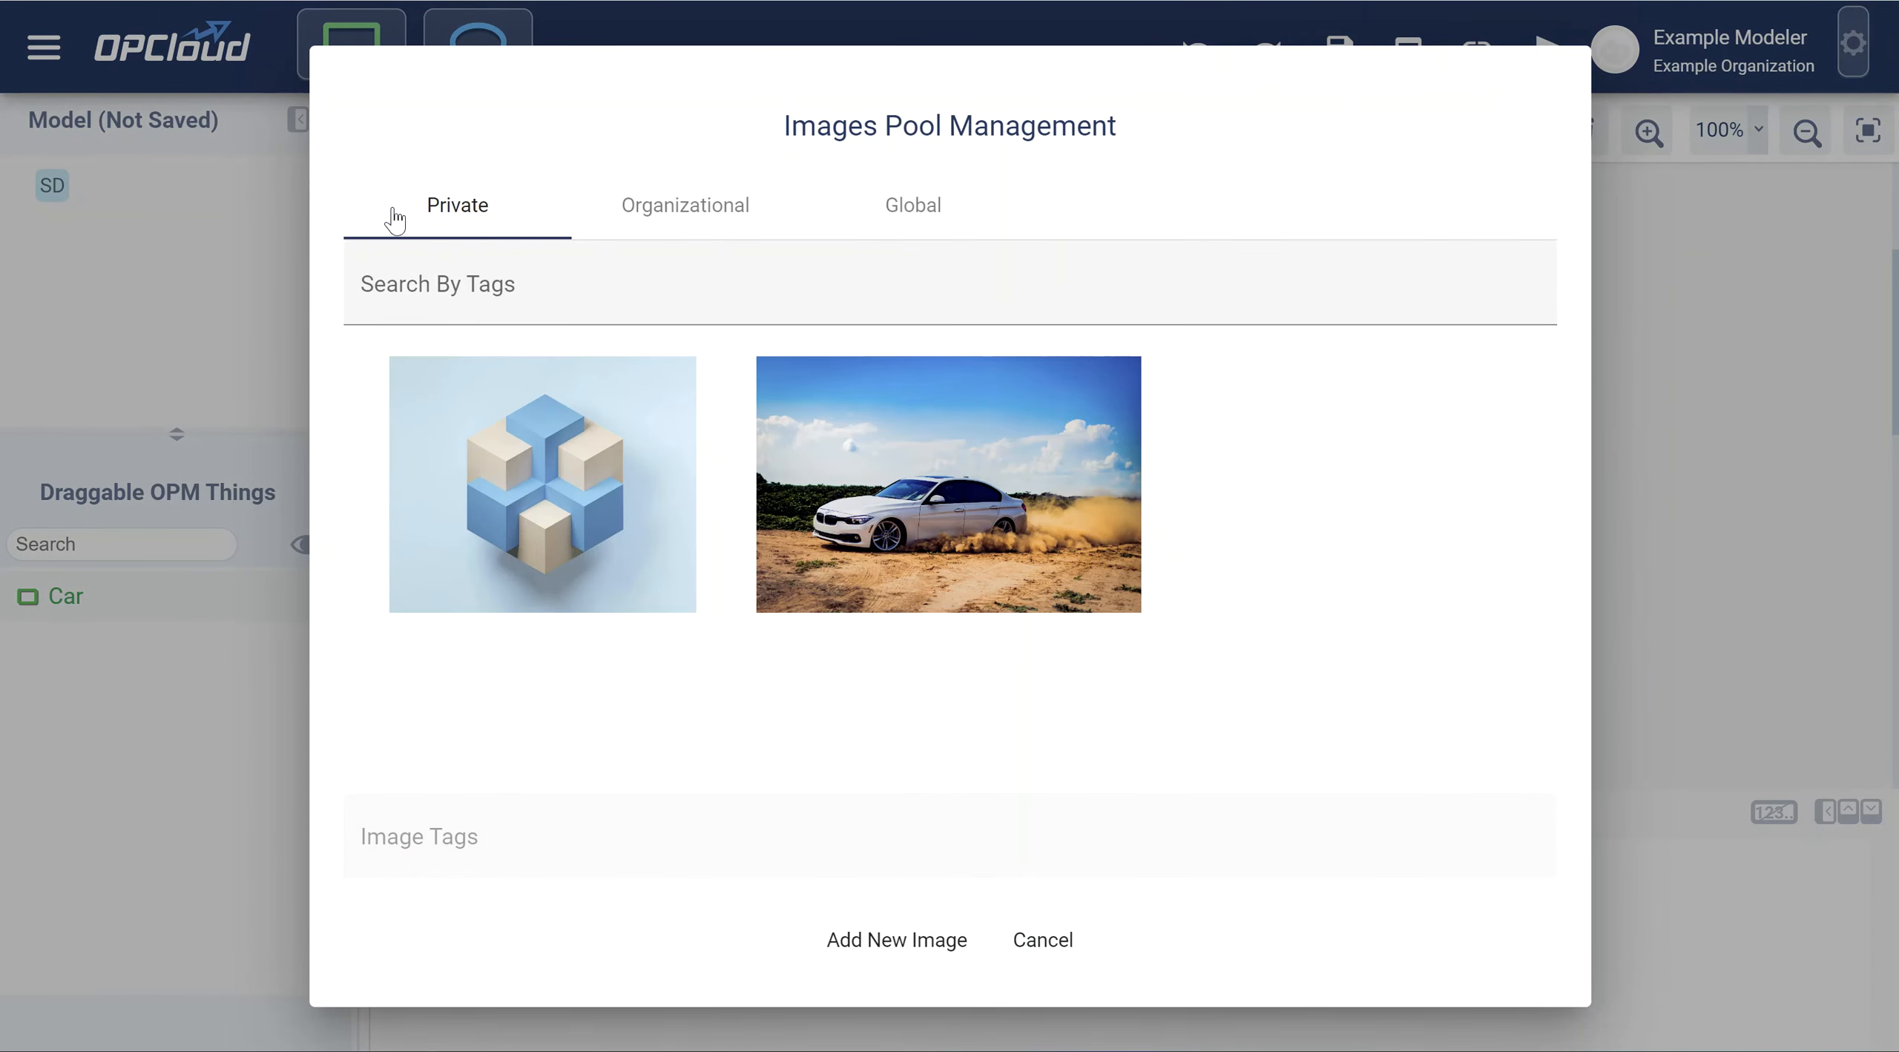
left_click(461, 211)
left_click(694, 215)
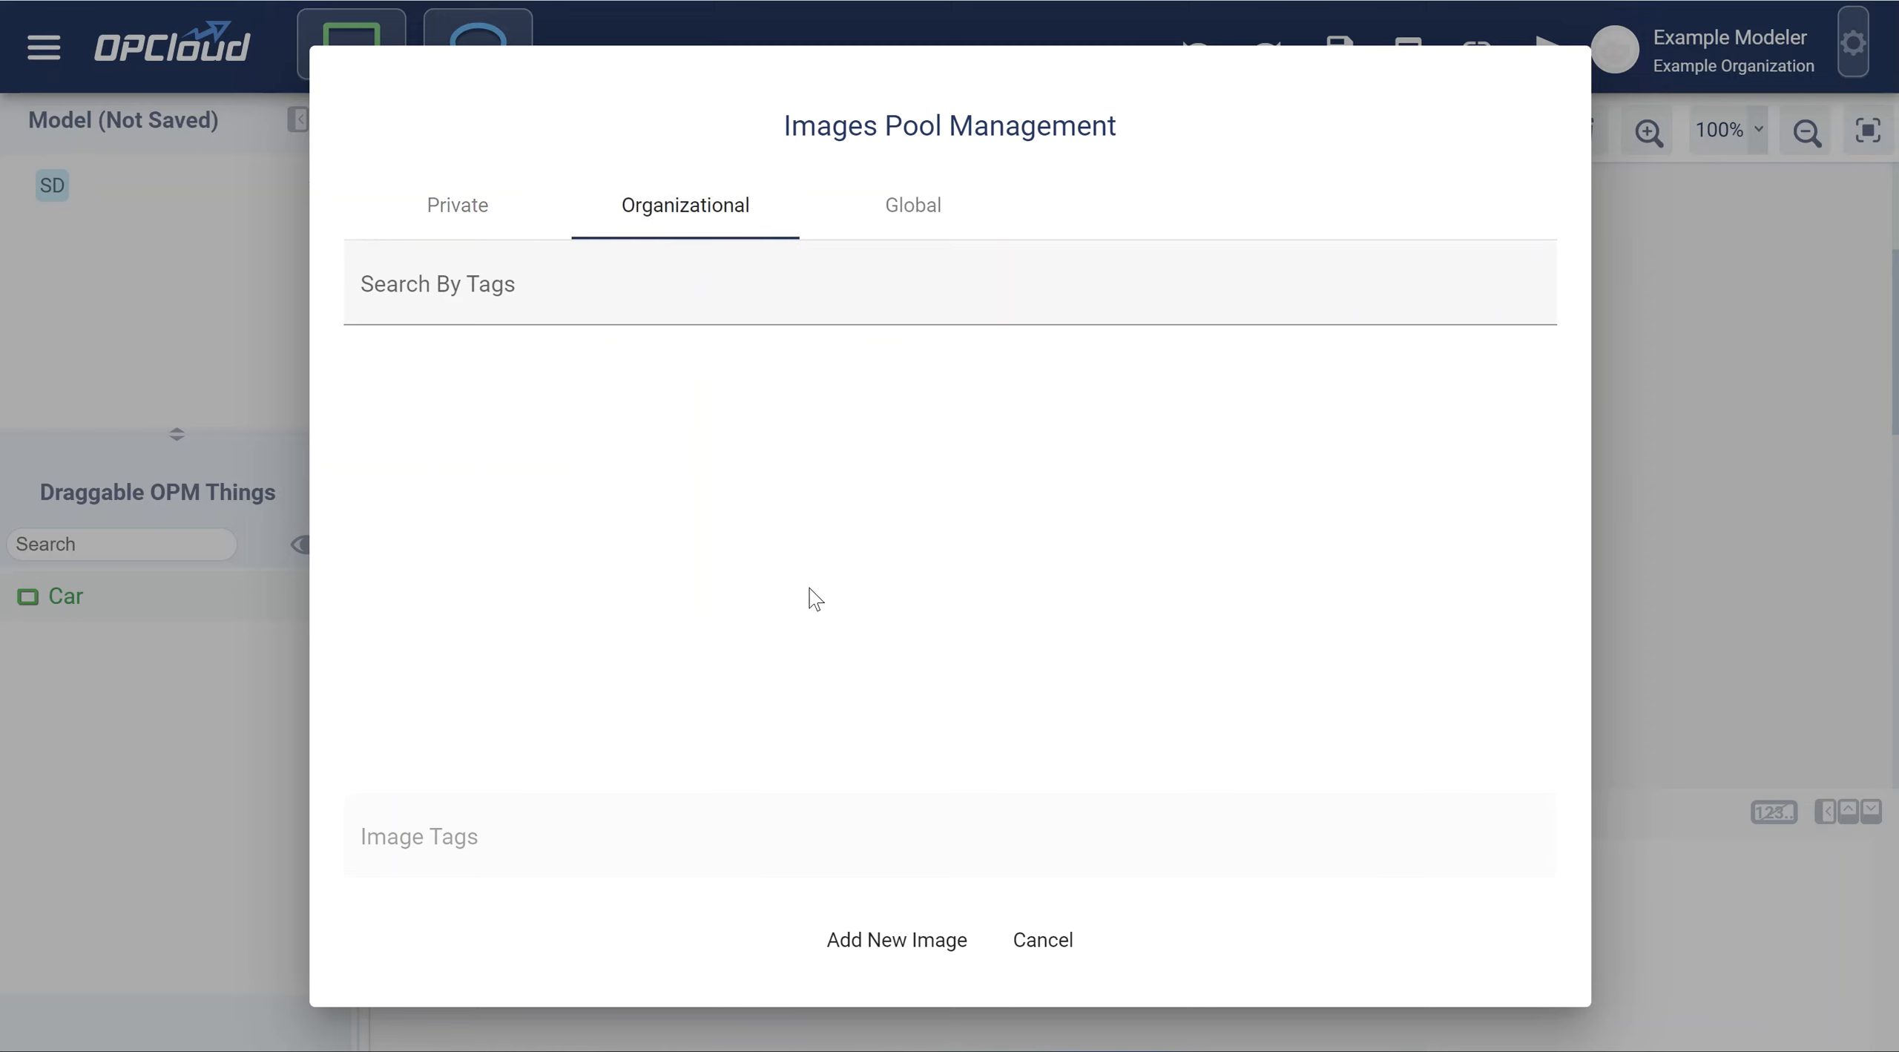
left_click(906, 220)
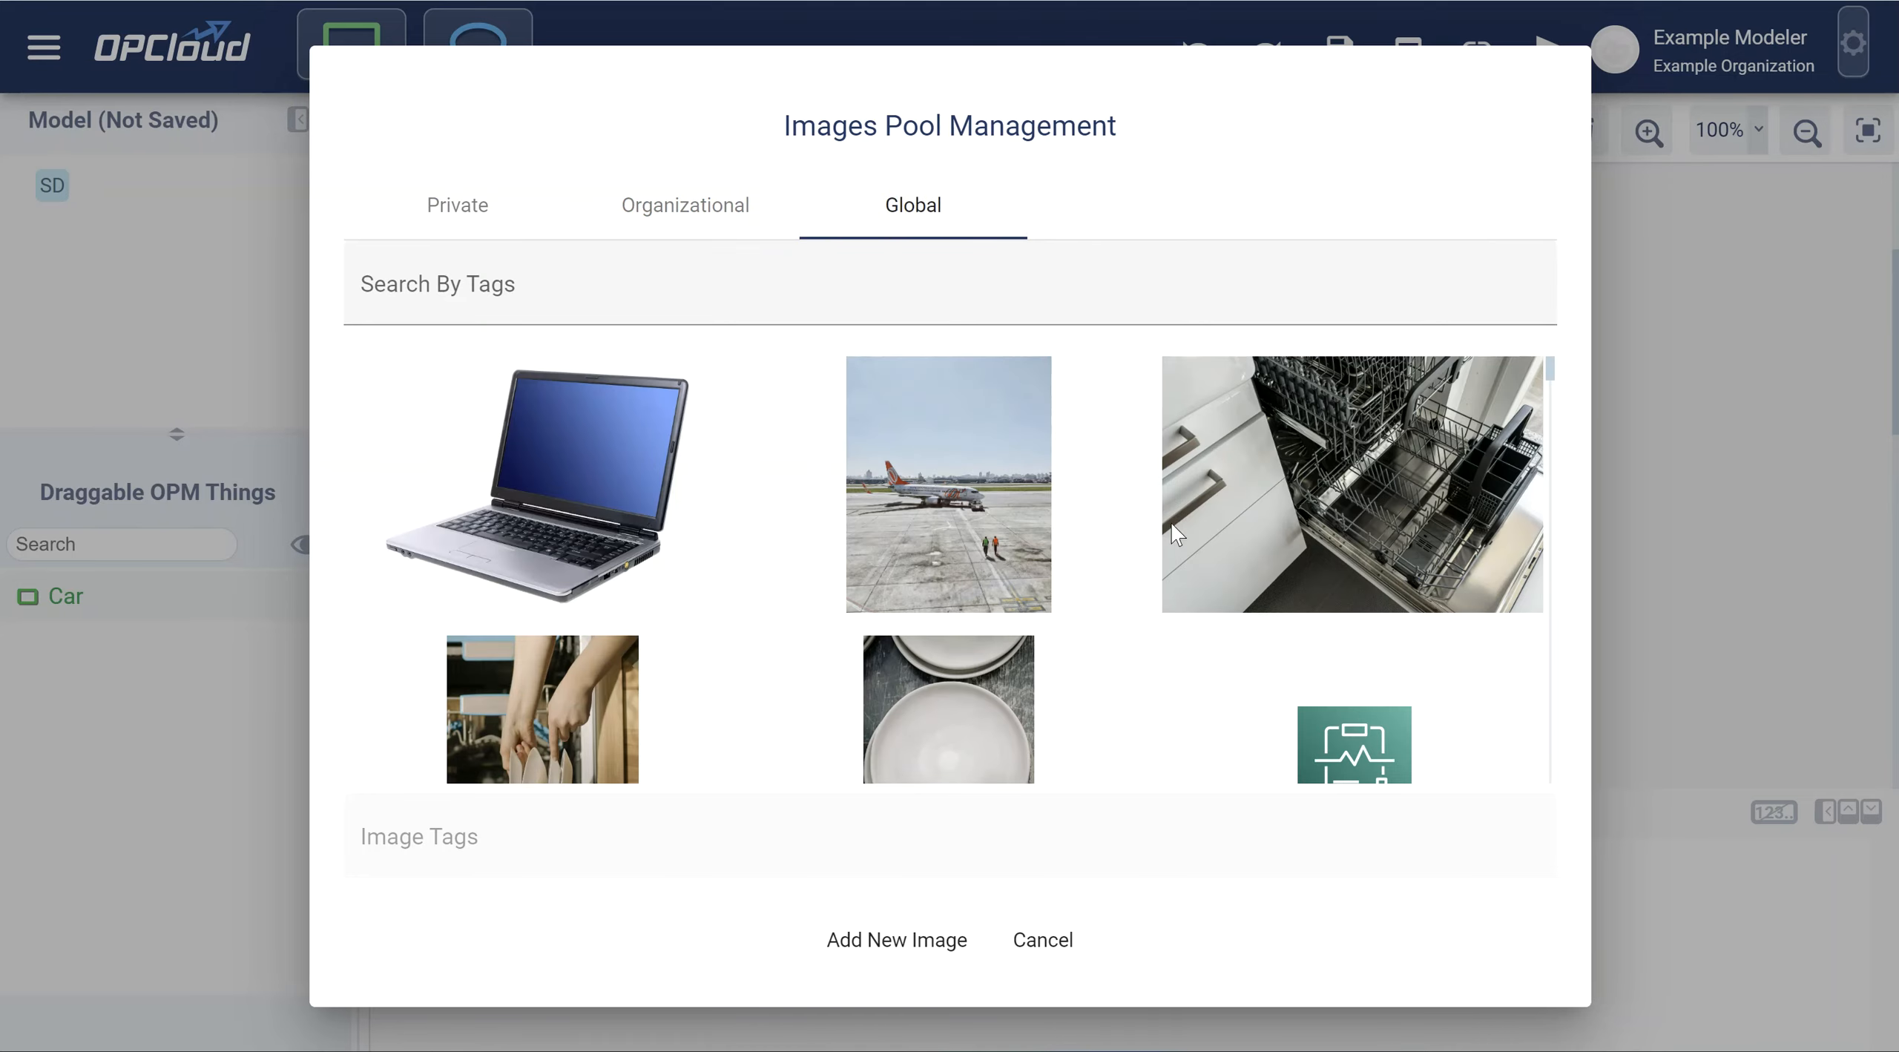
scroll(1167, 532, "down", 5)
scroll(697, 612, "down", 5)
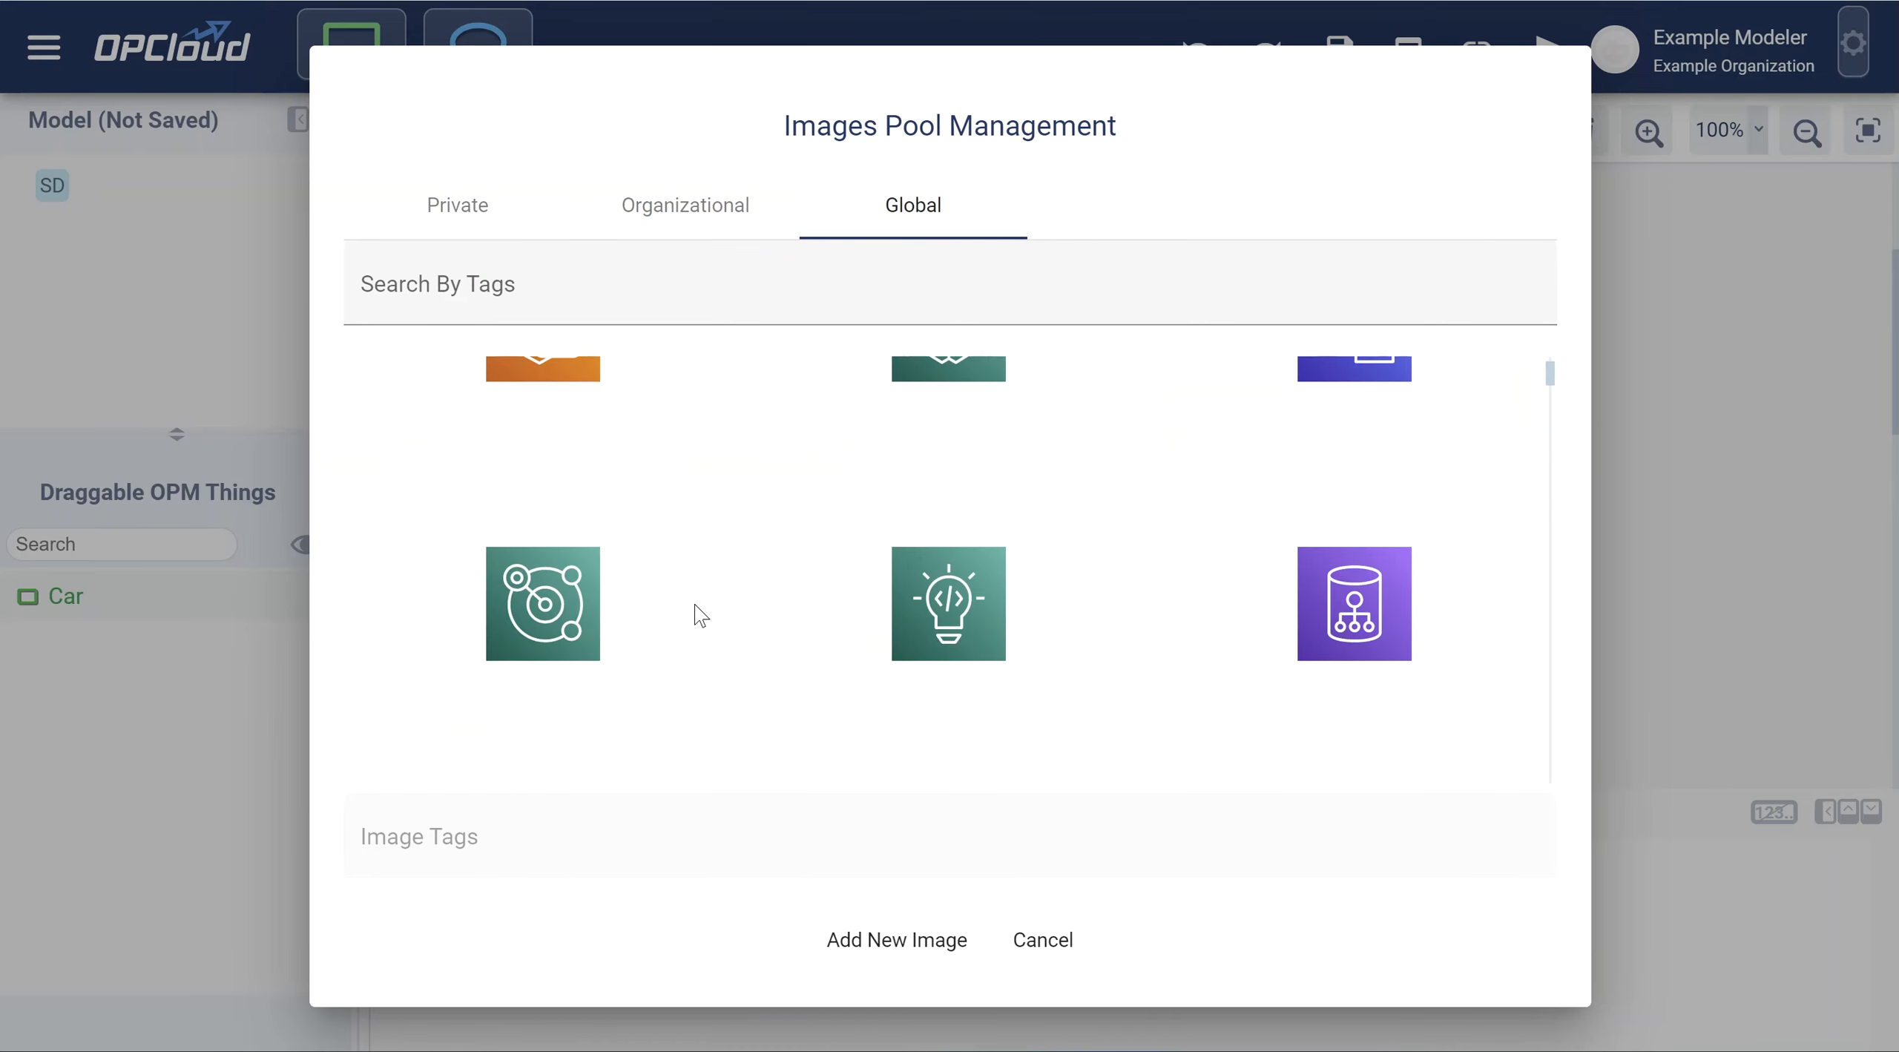
scroll(697, 627, "up", 3)
Filter the Global images pool by the tag toolkit.
left_click(508, 297)
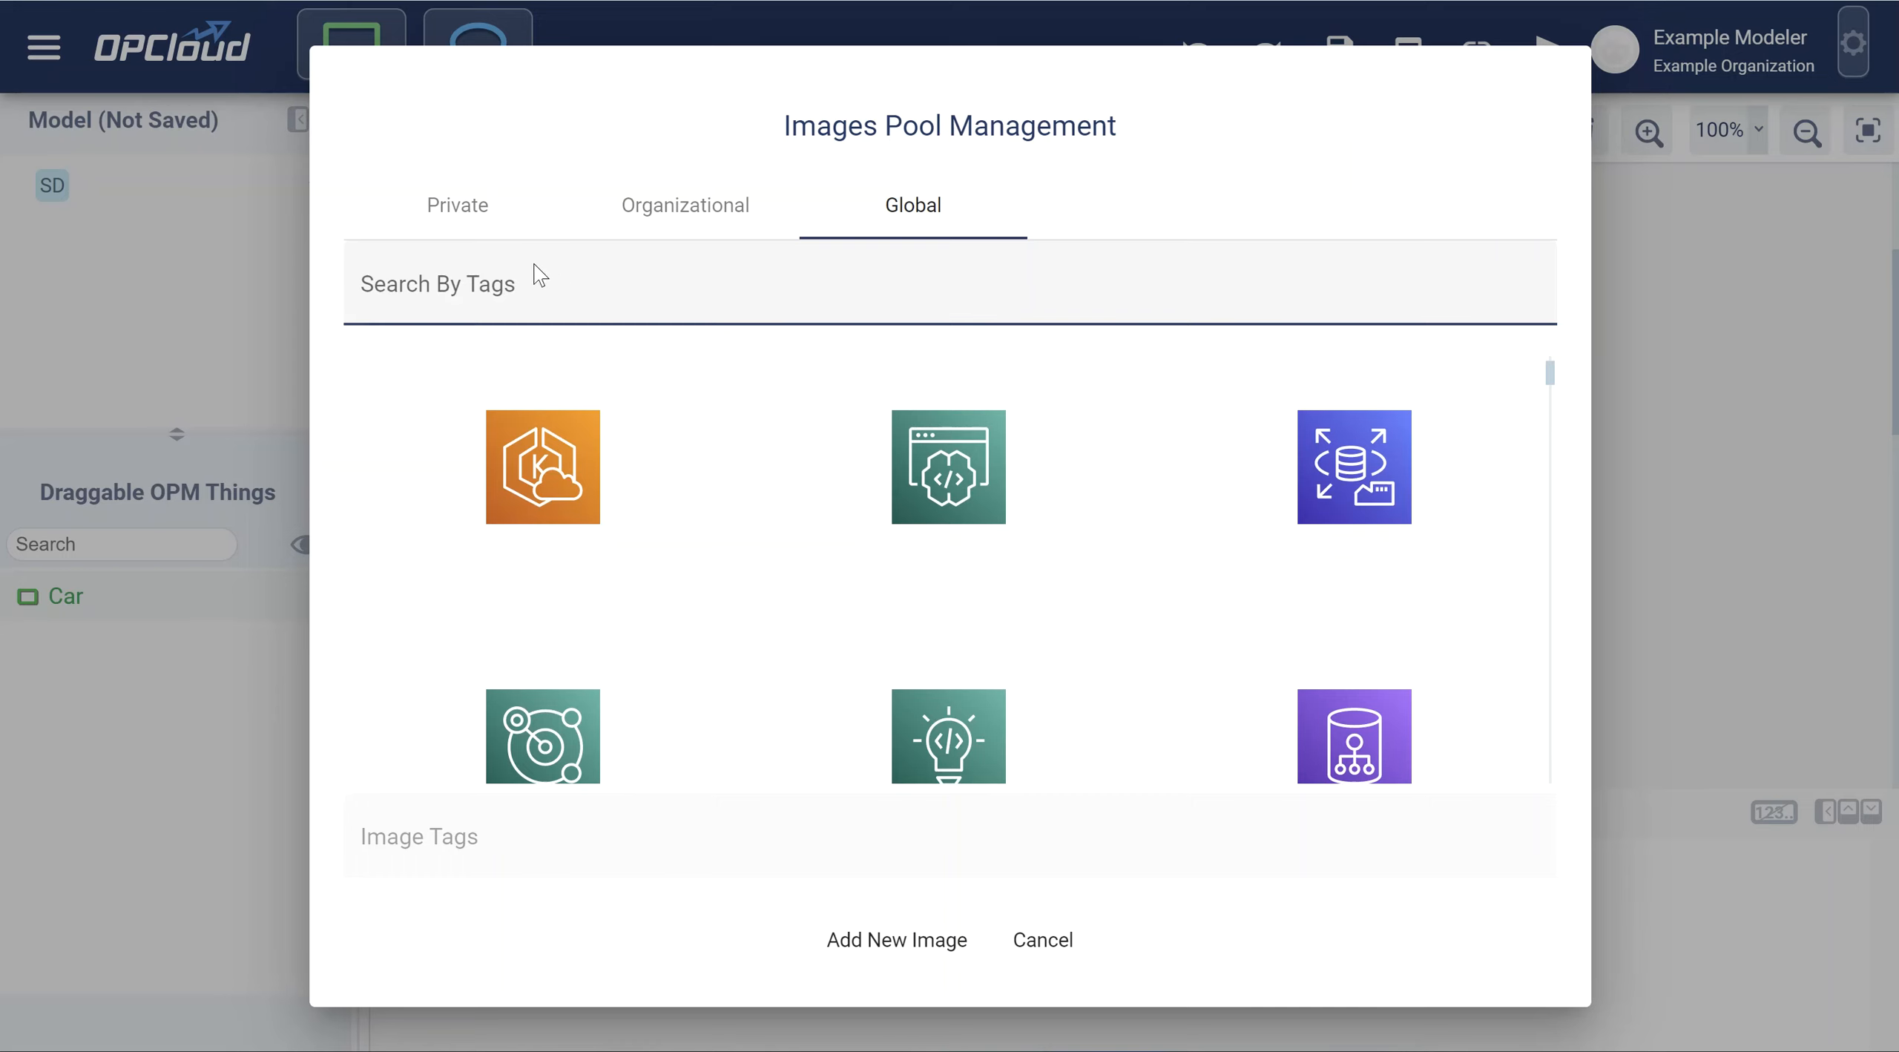
left_click(507, 283)
type("tool")
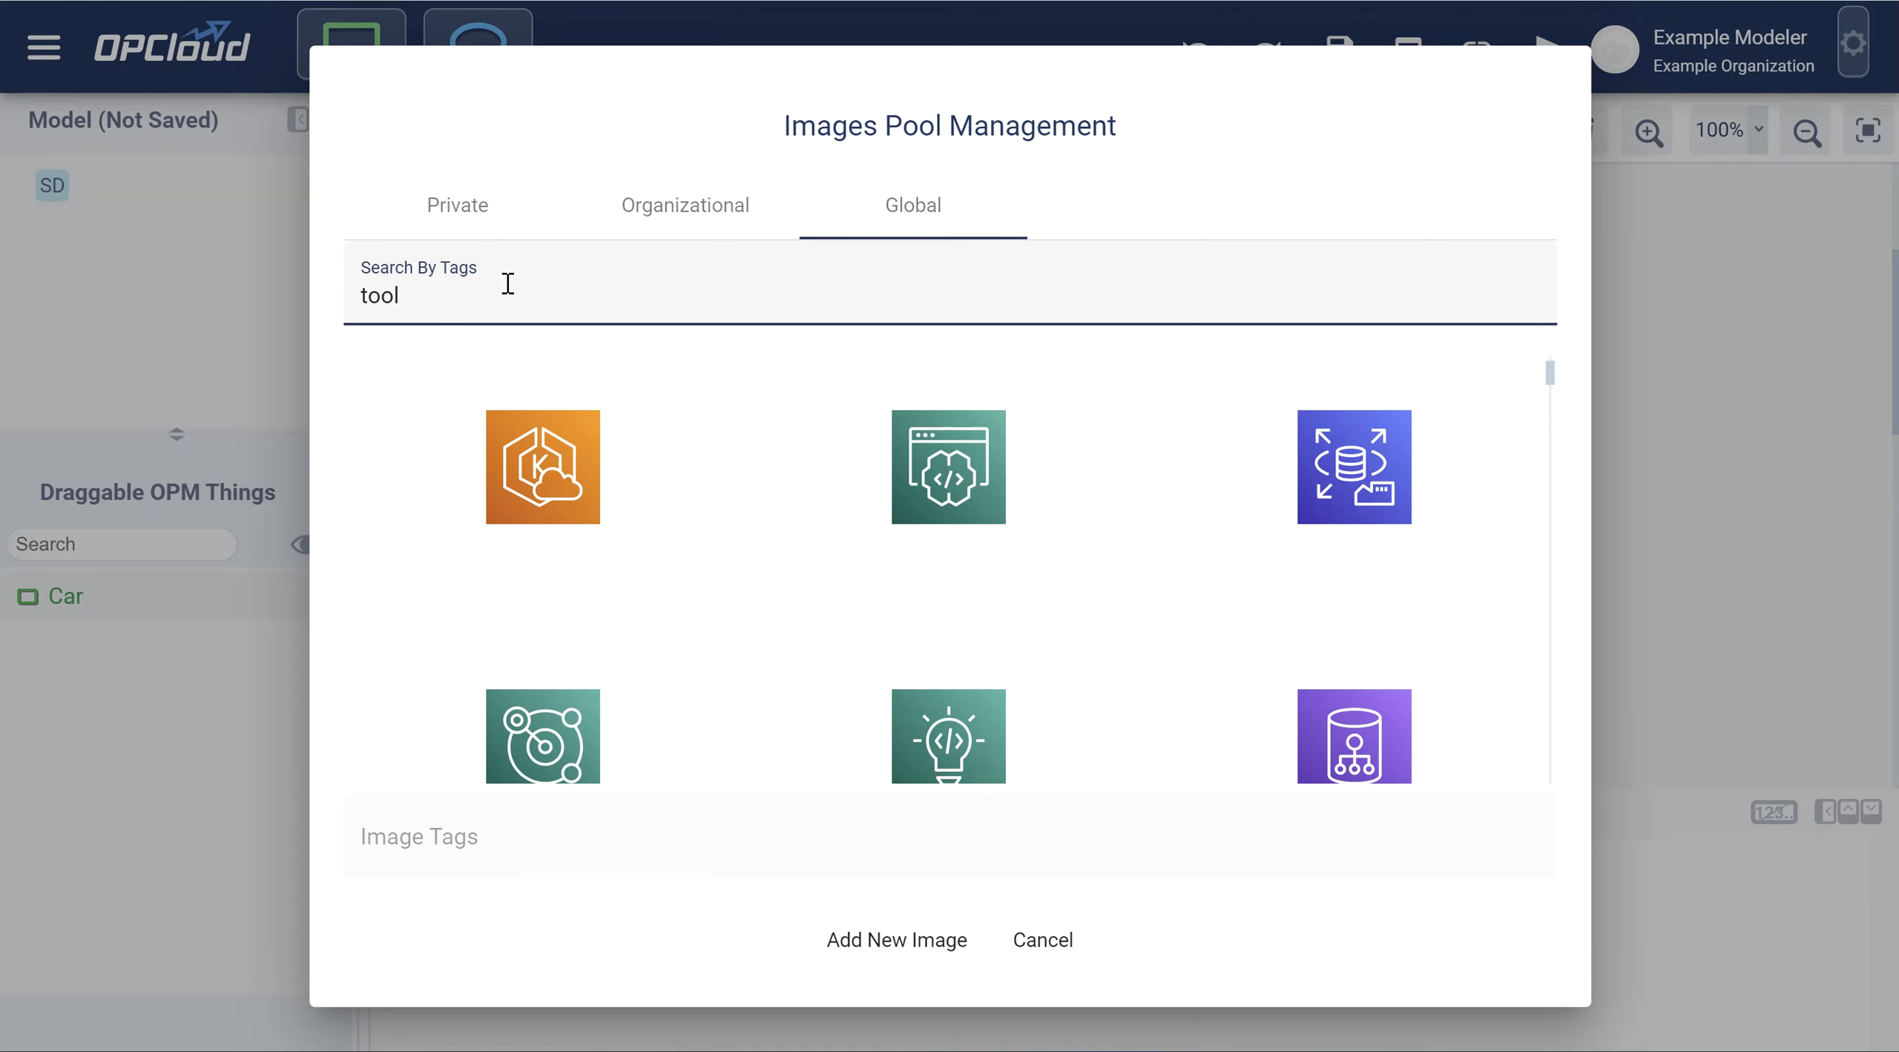
type("kit")
key("Return")
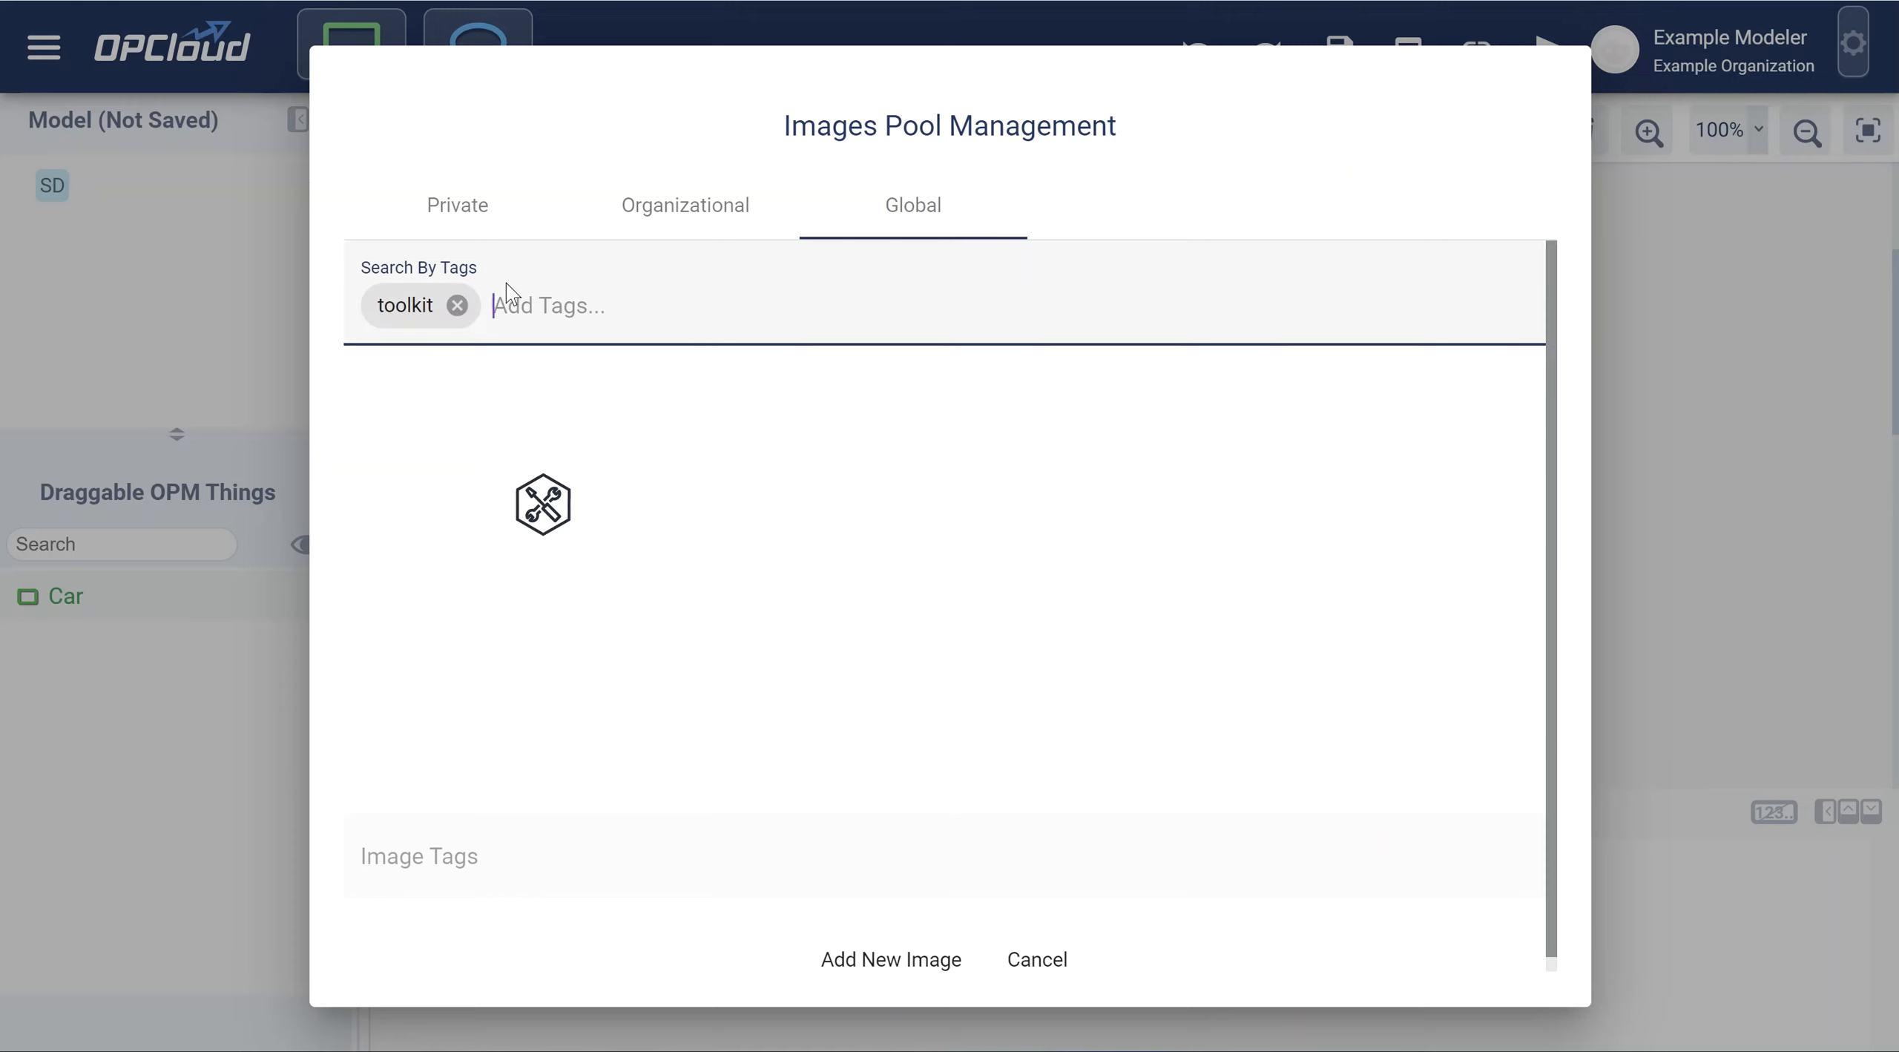
Select the toolkit icon from the filtered Global pool and insert it as the Car object's image.
left_click(554, 518)
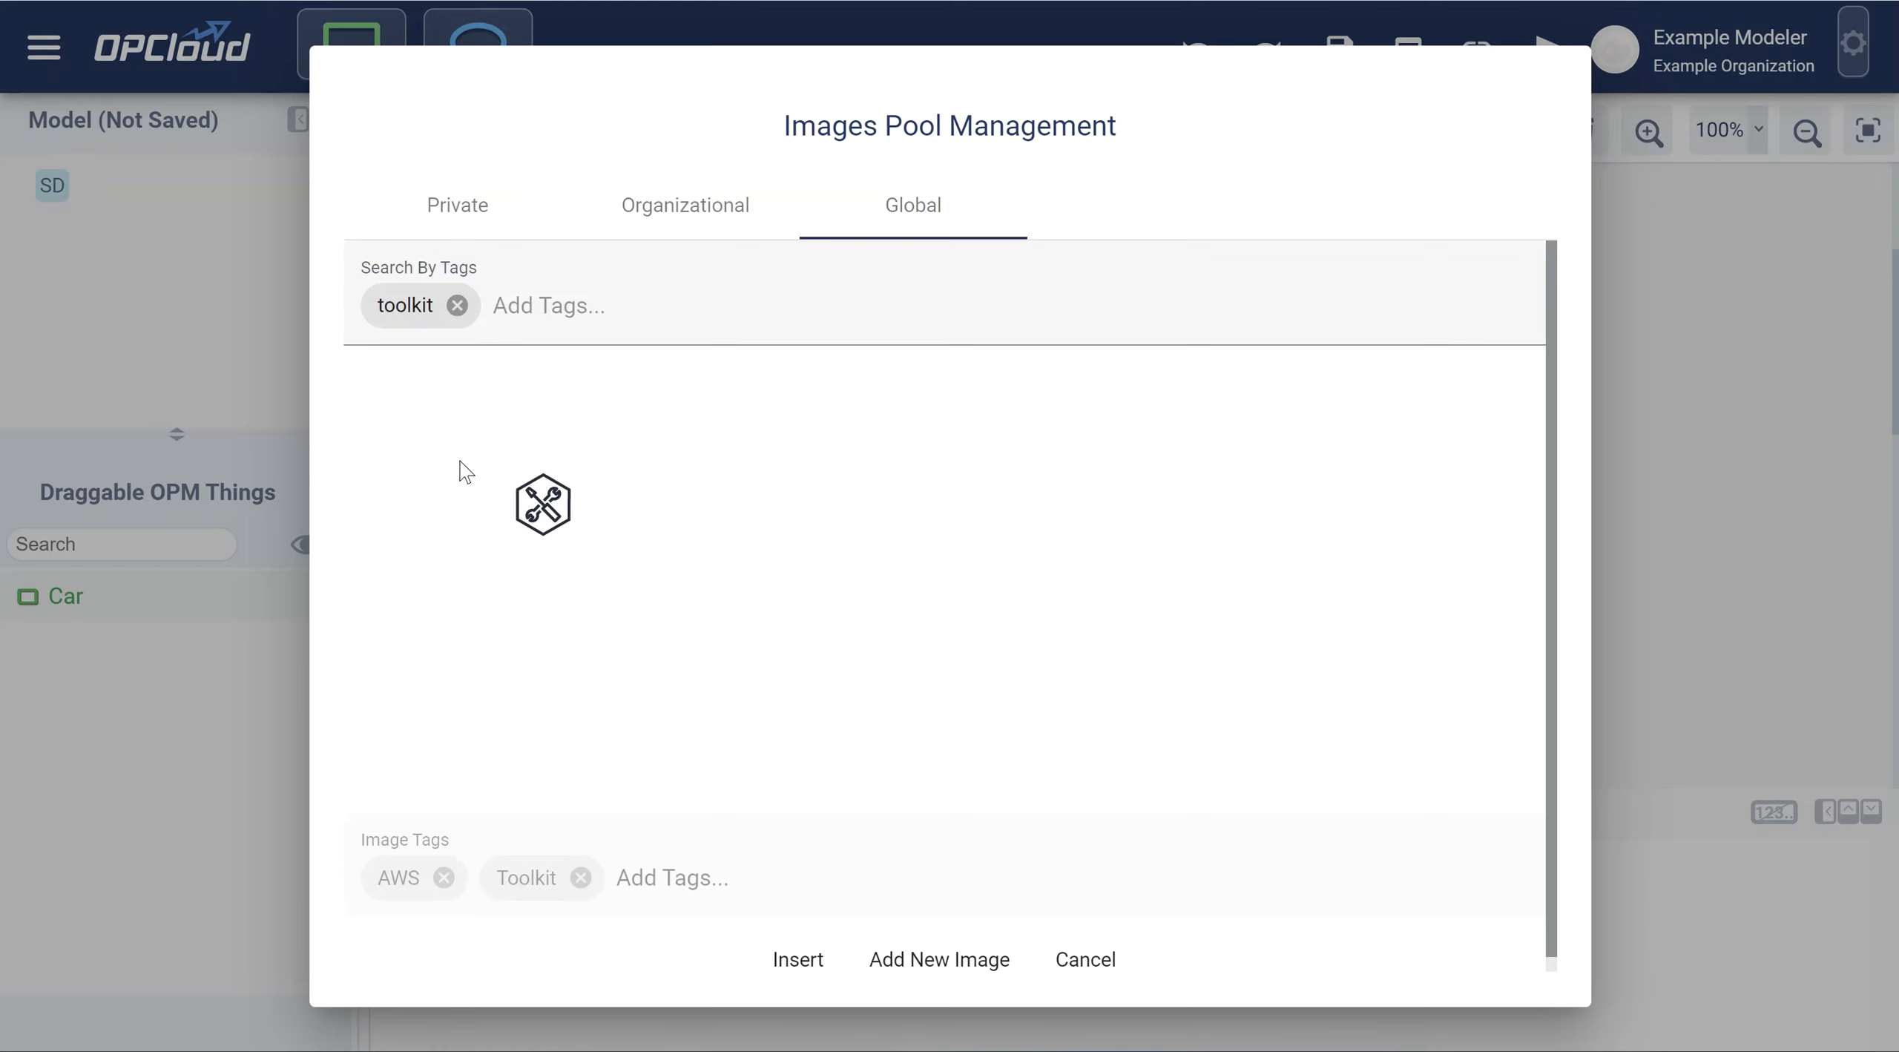
left_click(554, 515)
left_click(519, 498)
left_click(547, 523)
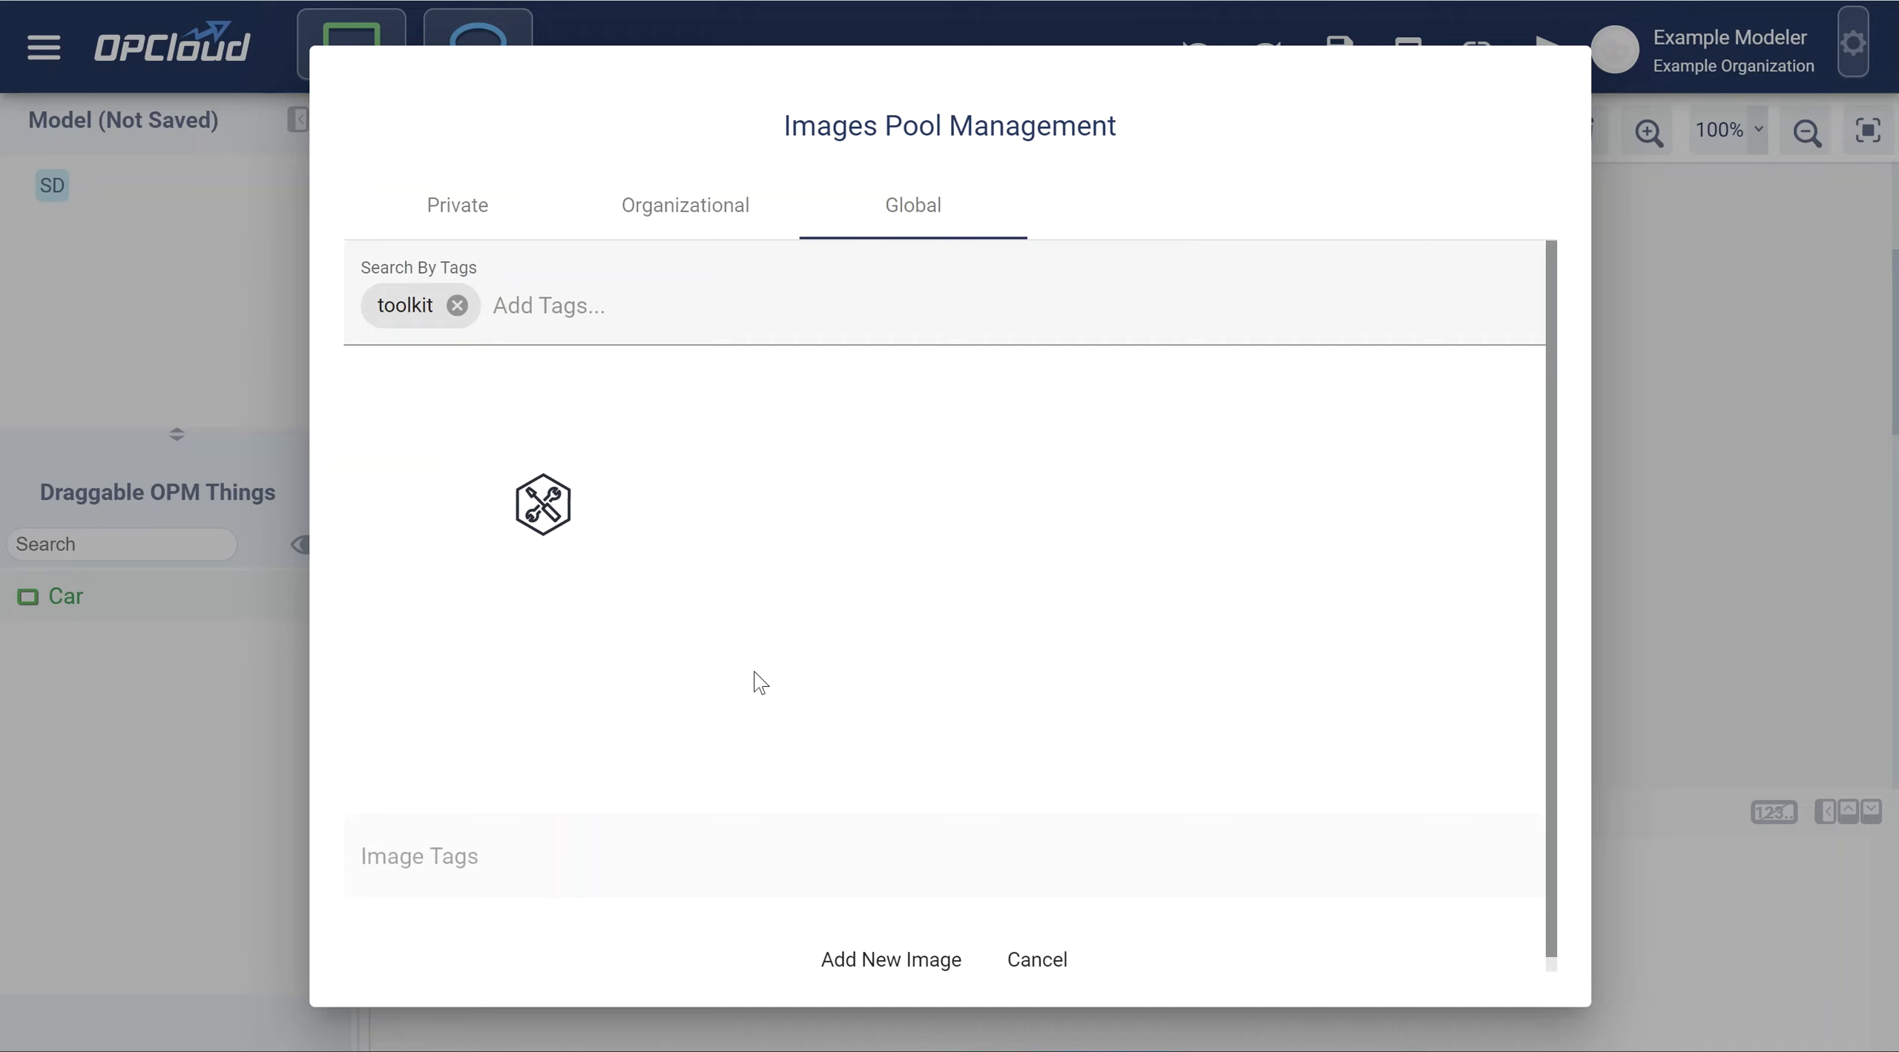
left_click(534, 519)
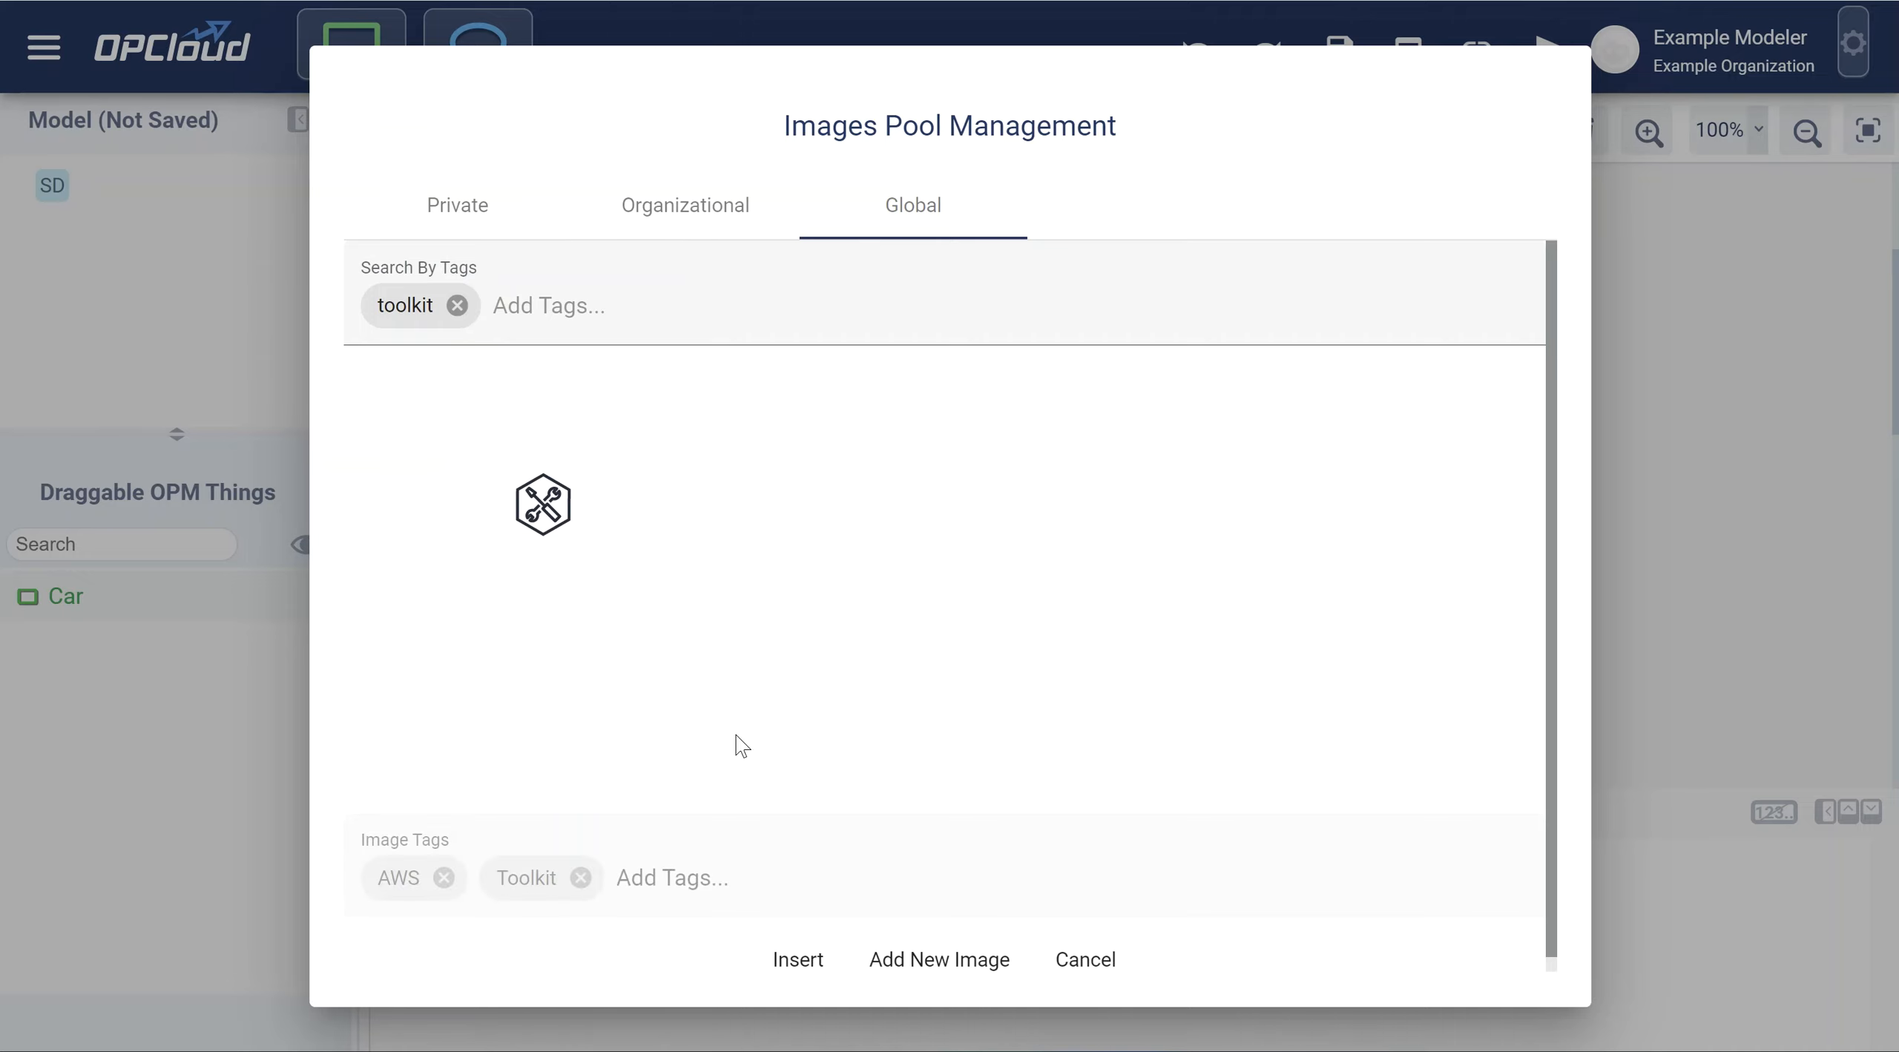
left_click(786, 977)
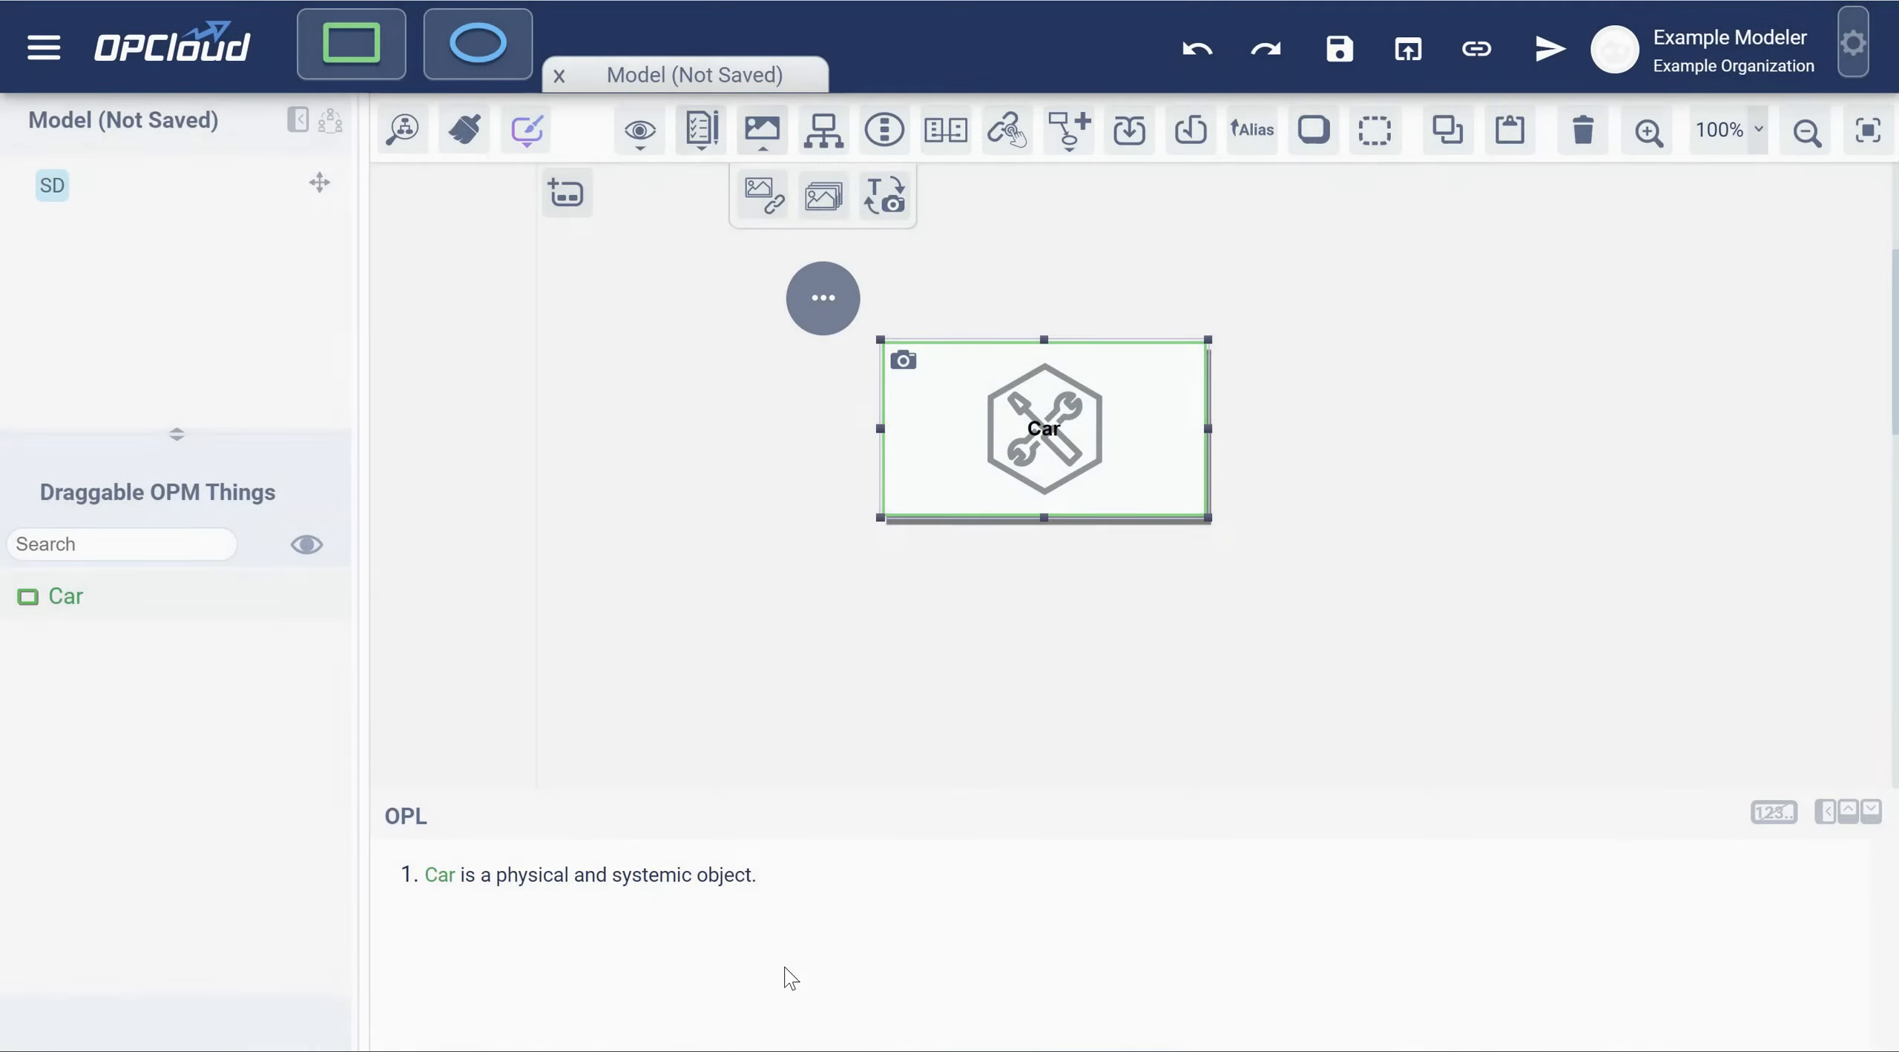
left_click(1035, 428)
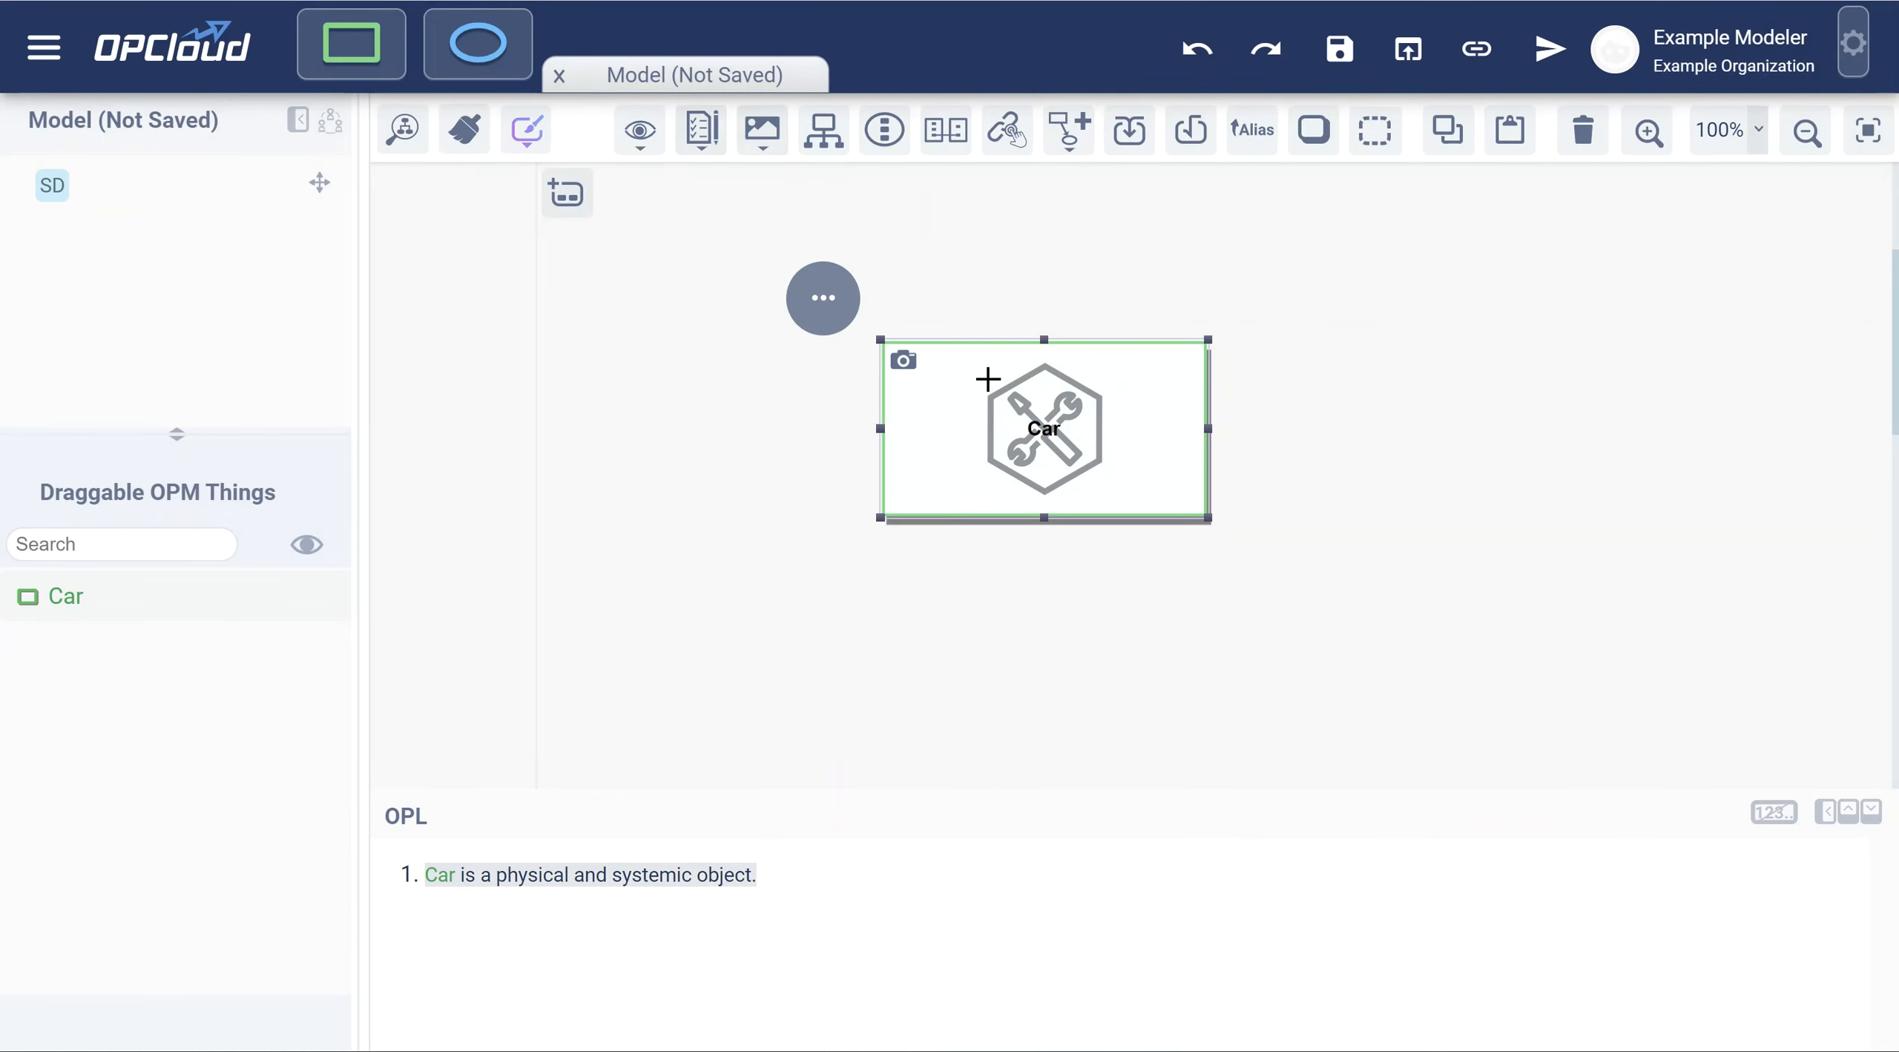
Remove the toolkit image from the Car object.
left_click(903, 361)
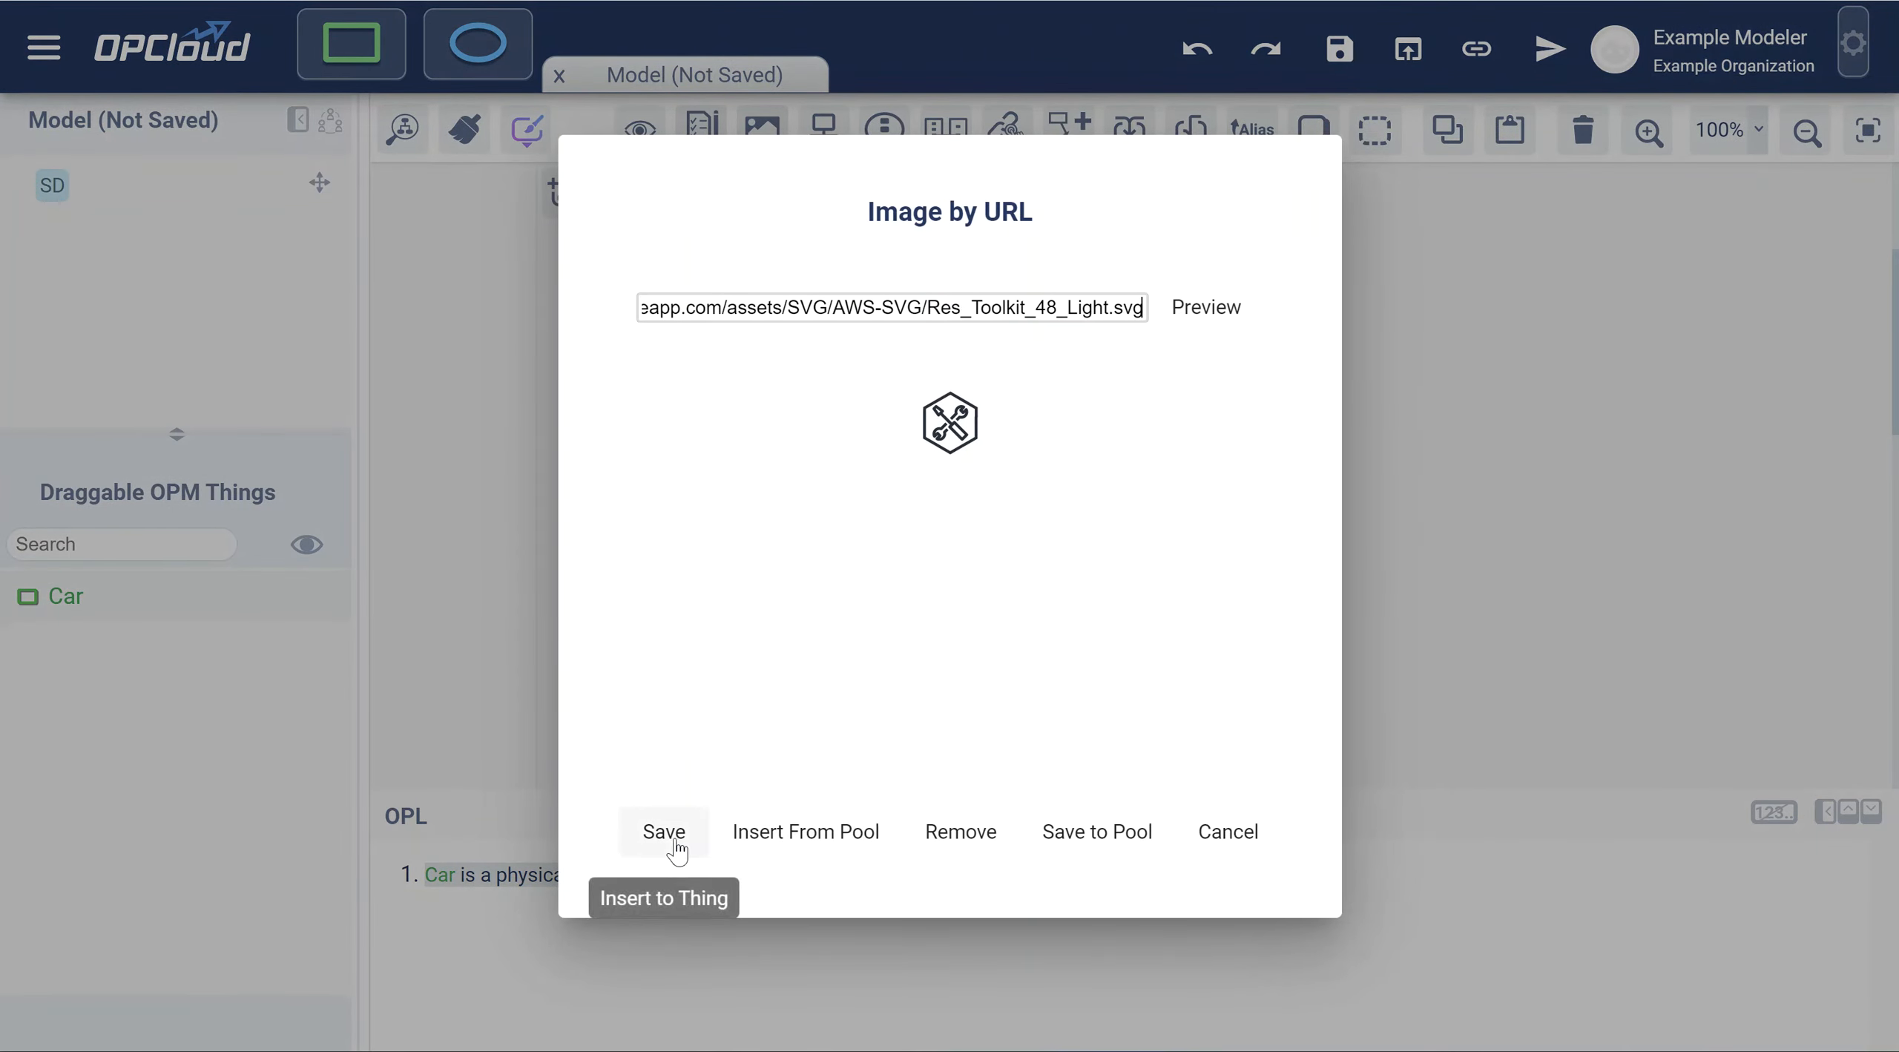
left_click(931, 842)
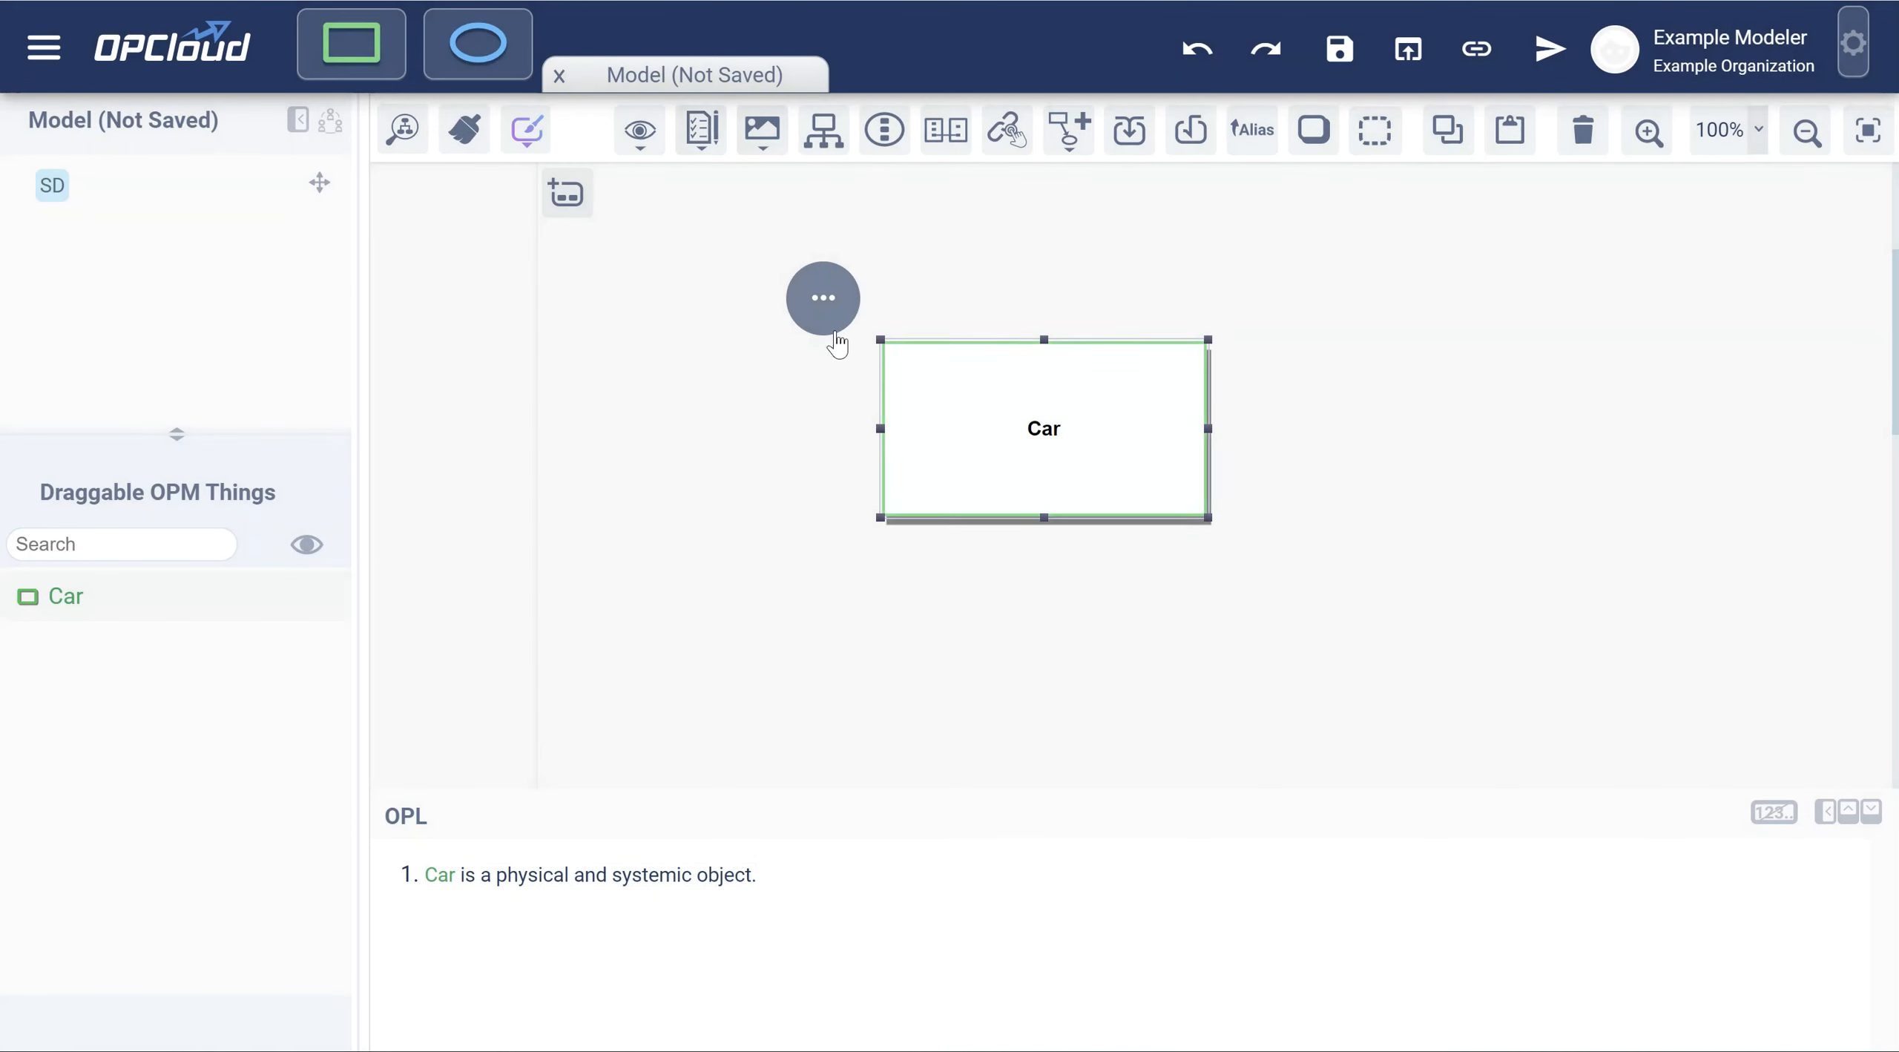
left_click(1238, 295)
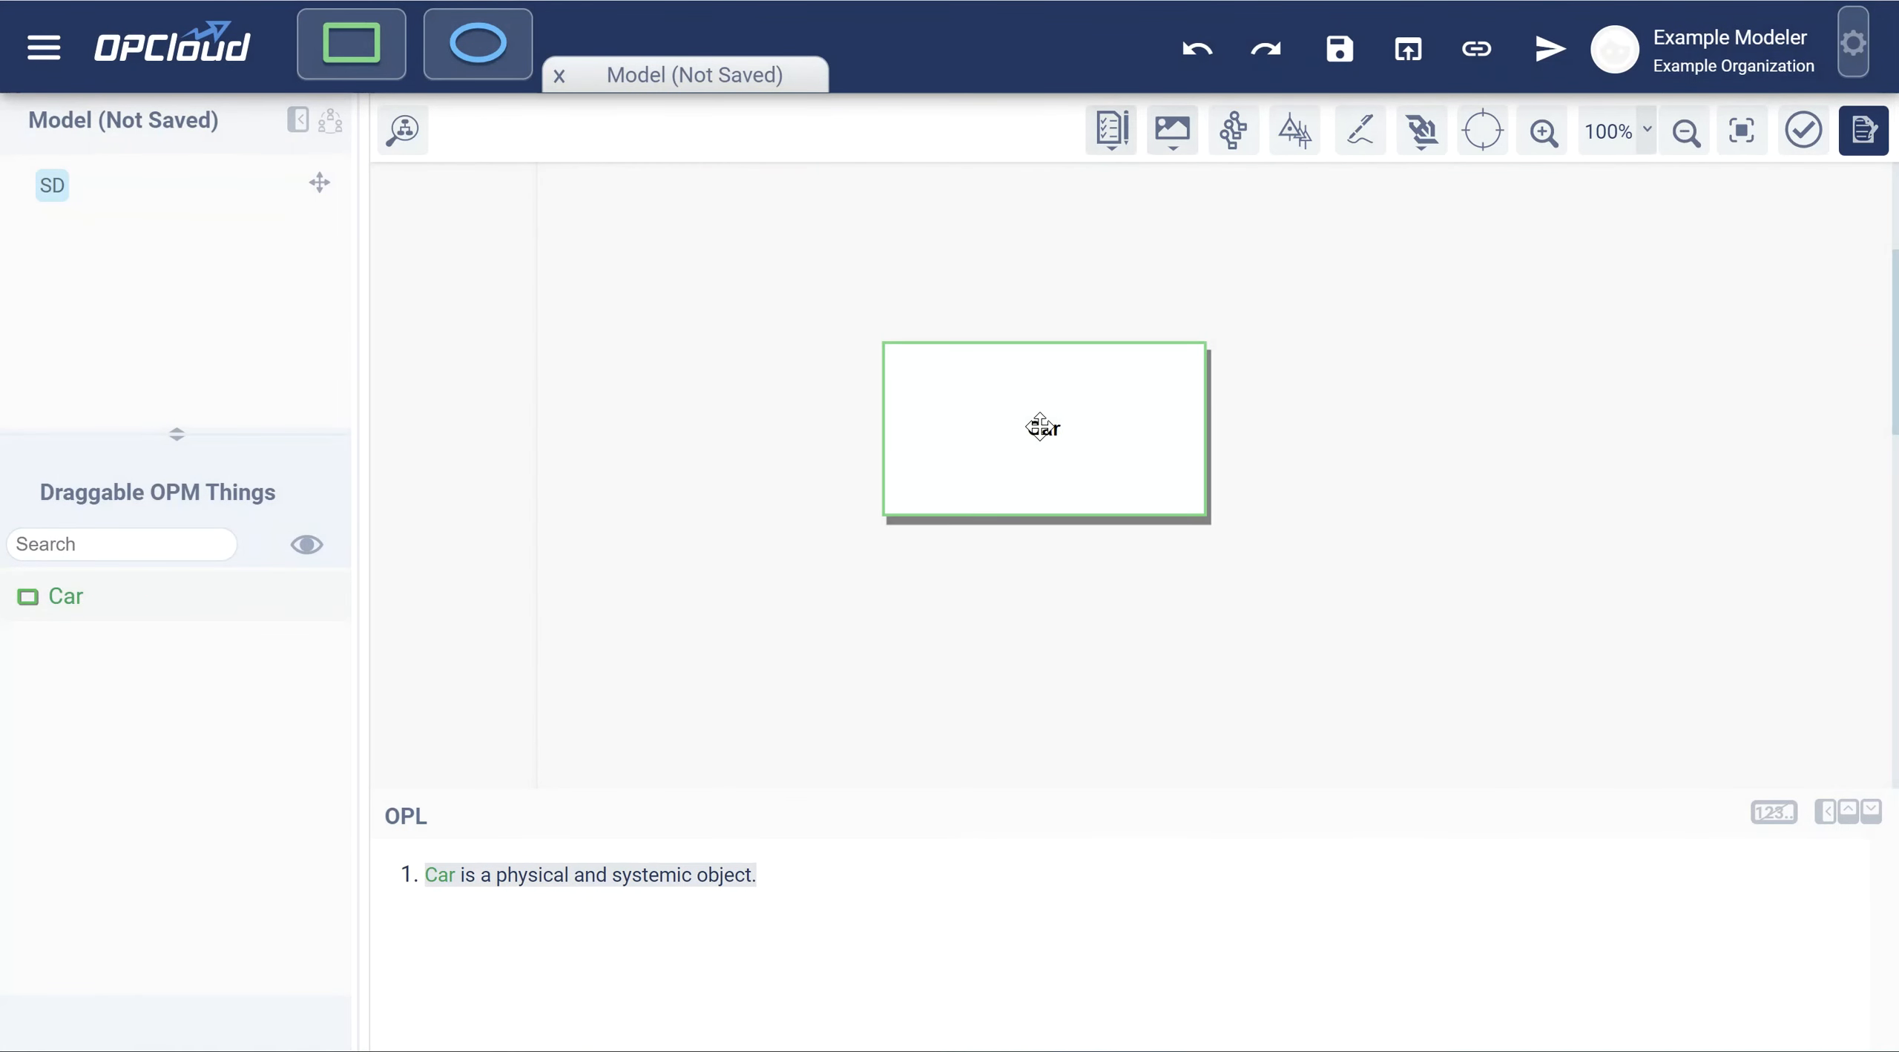
Insert the white car photo from the Private images pool into the Car object.
left_click(1038, 427)
left_click(764, 156)
left_click(825, 200)
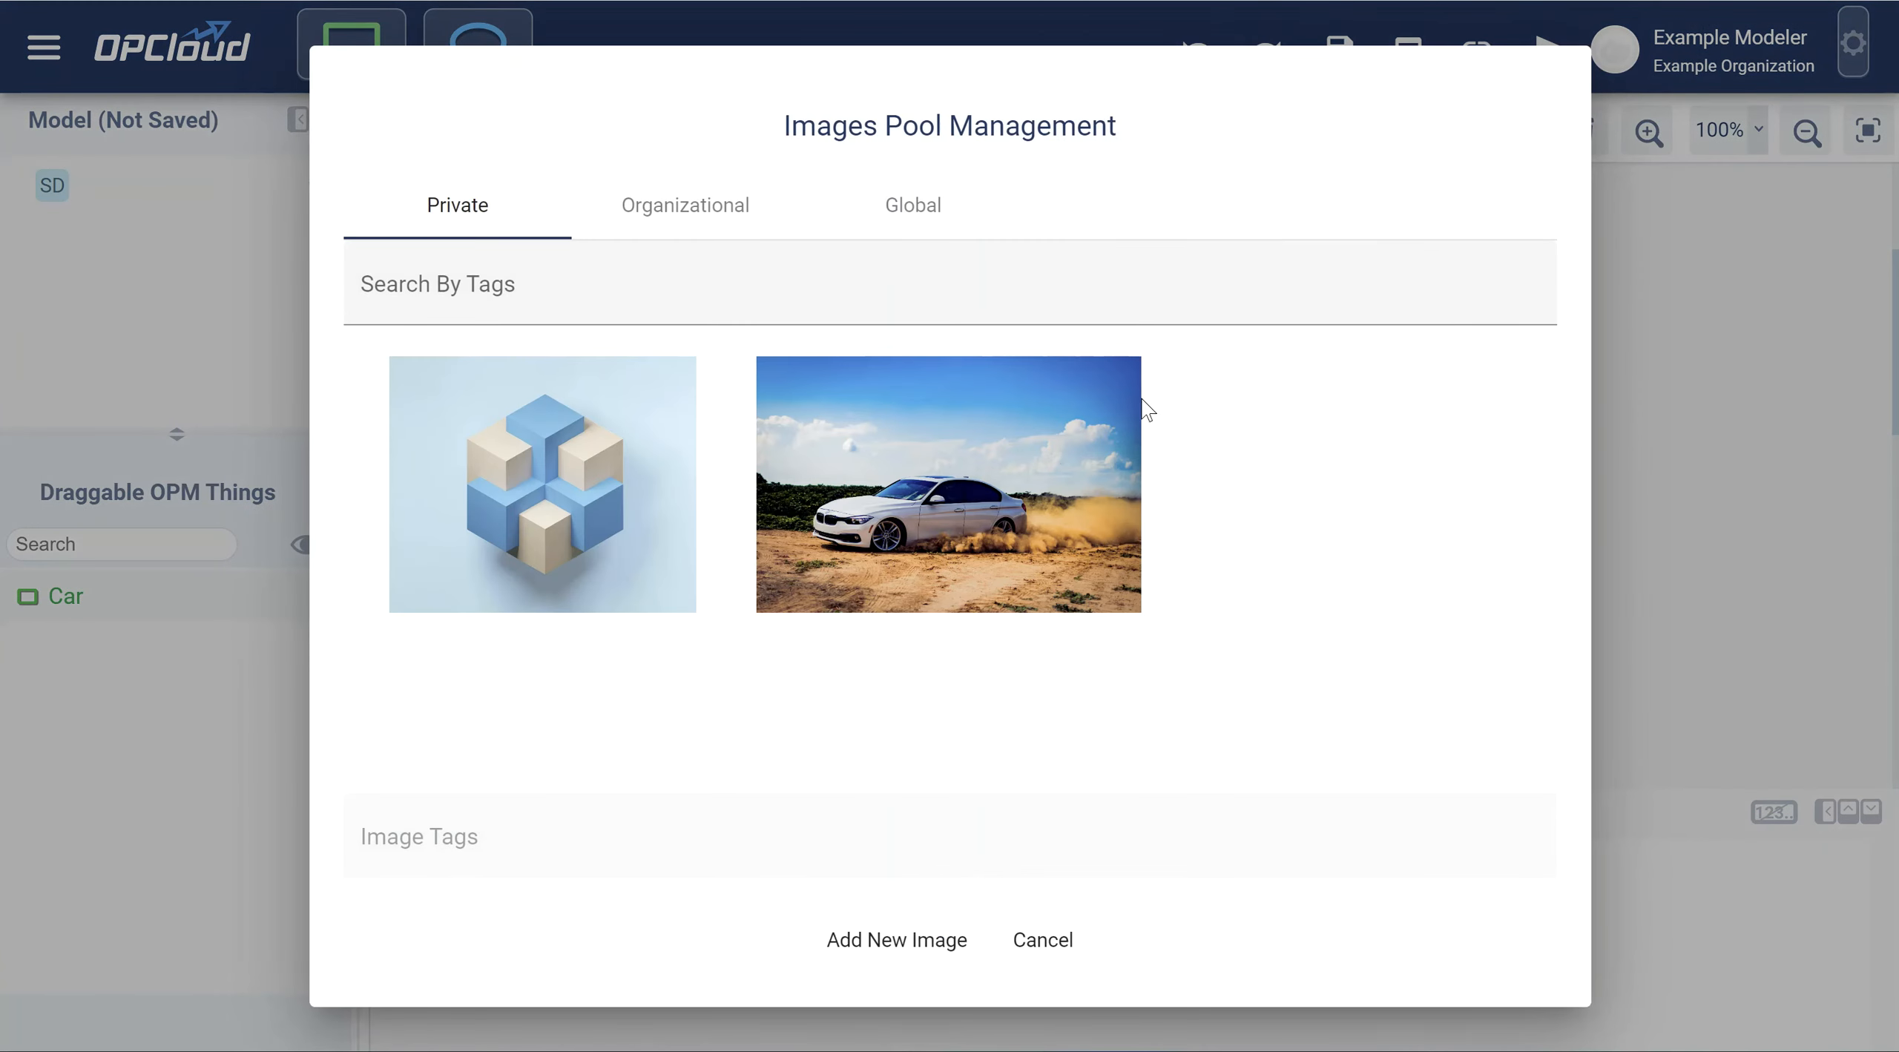
left_click(985, 466)
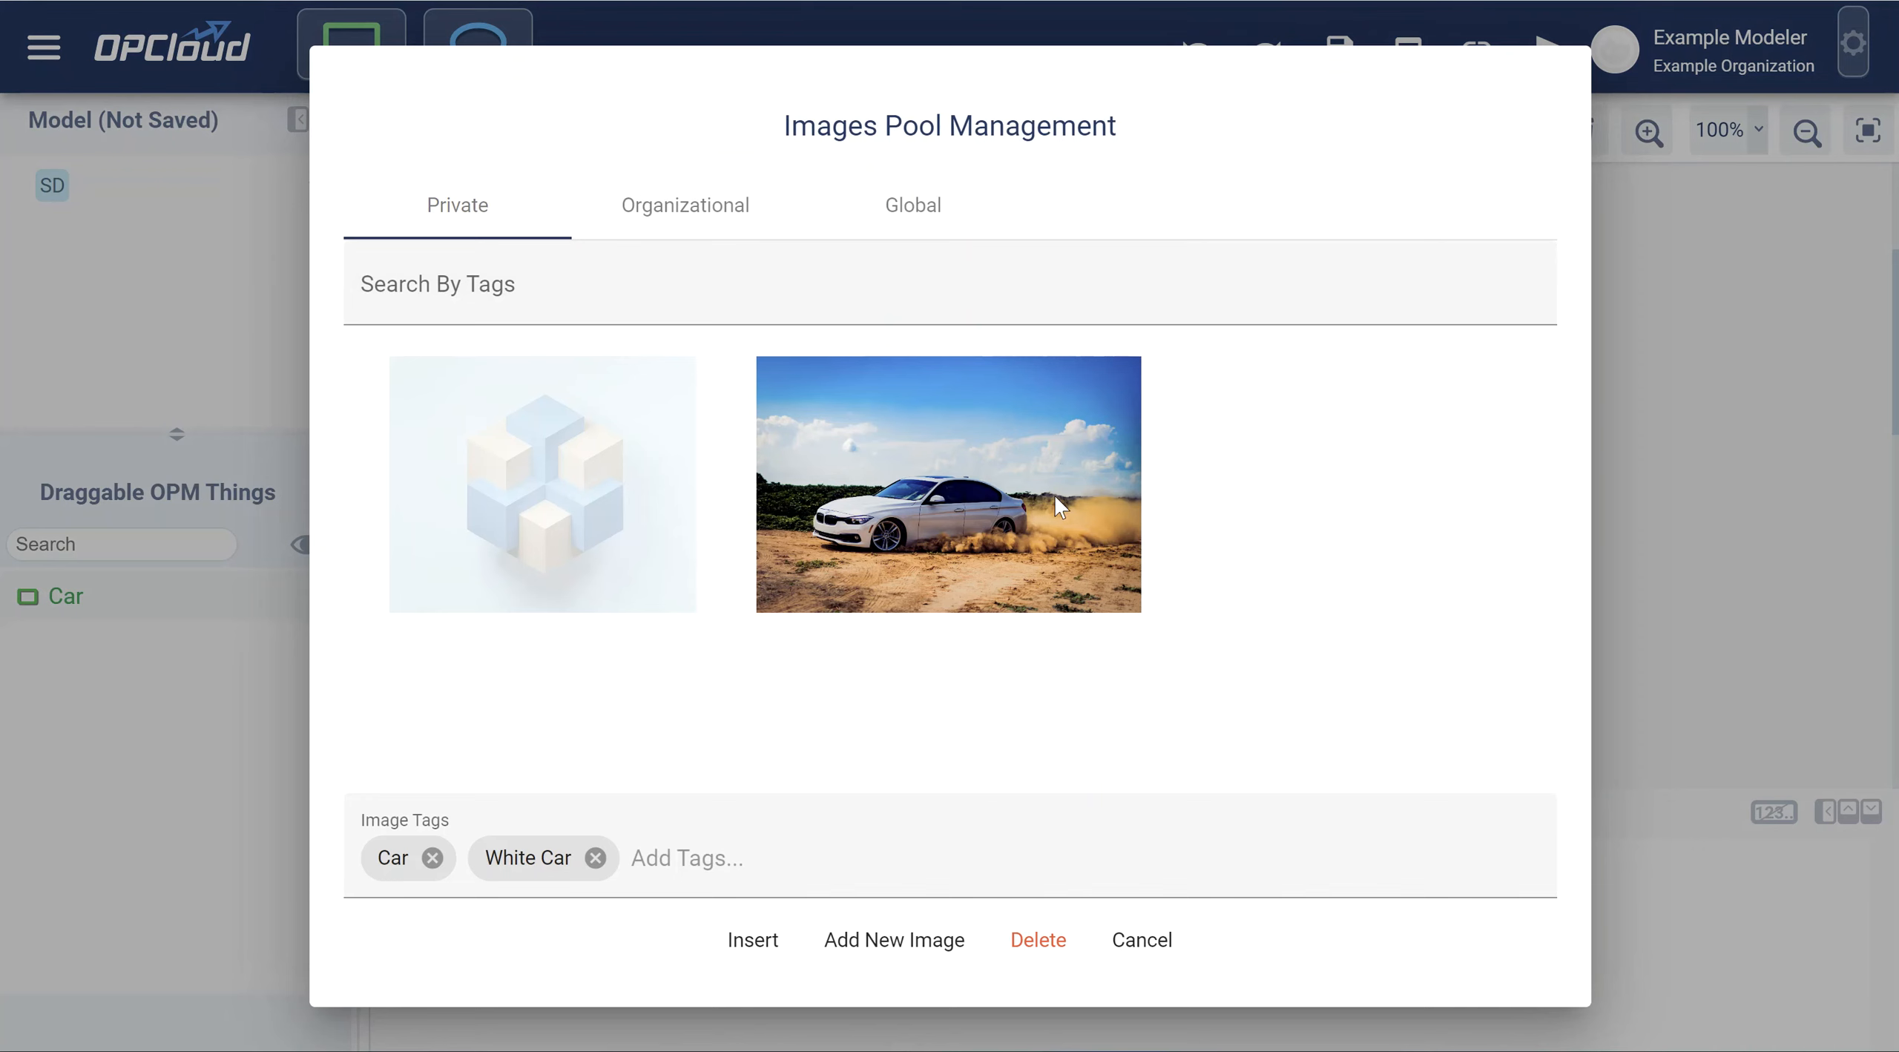
left_click(753, 940)
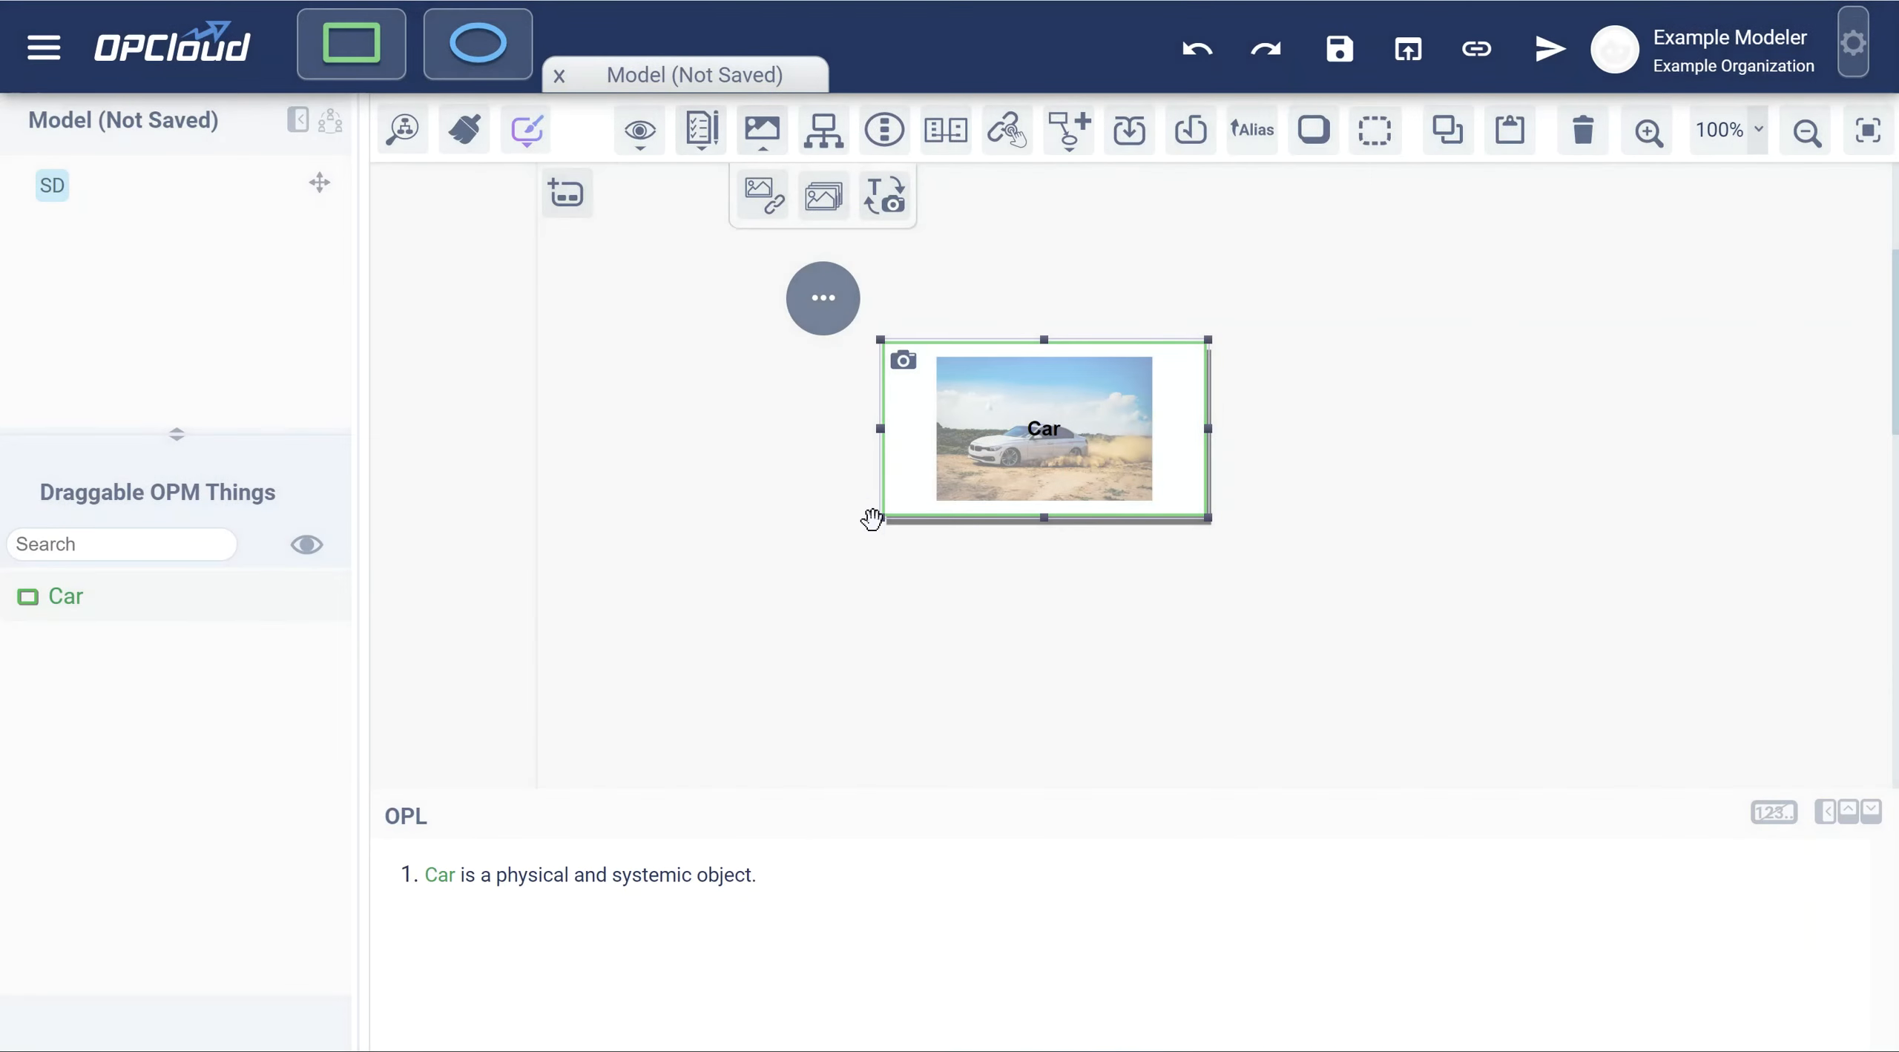
left_click(750, 520)
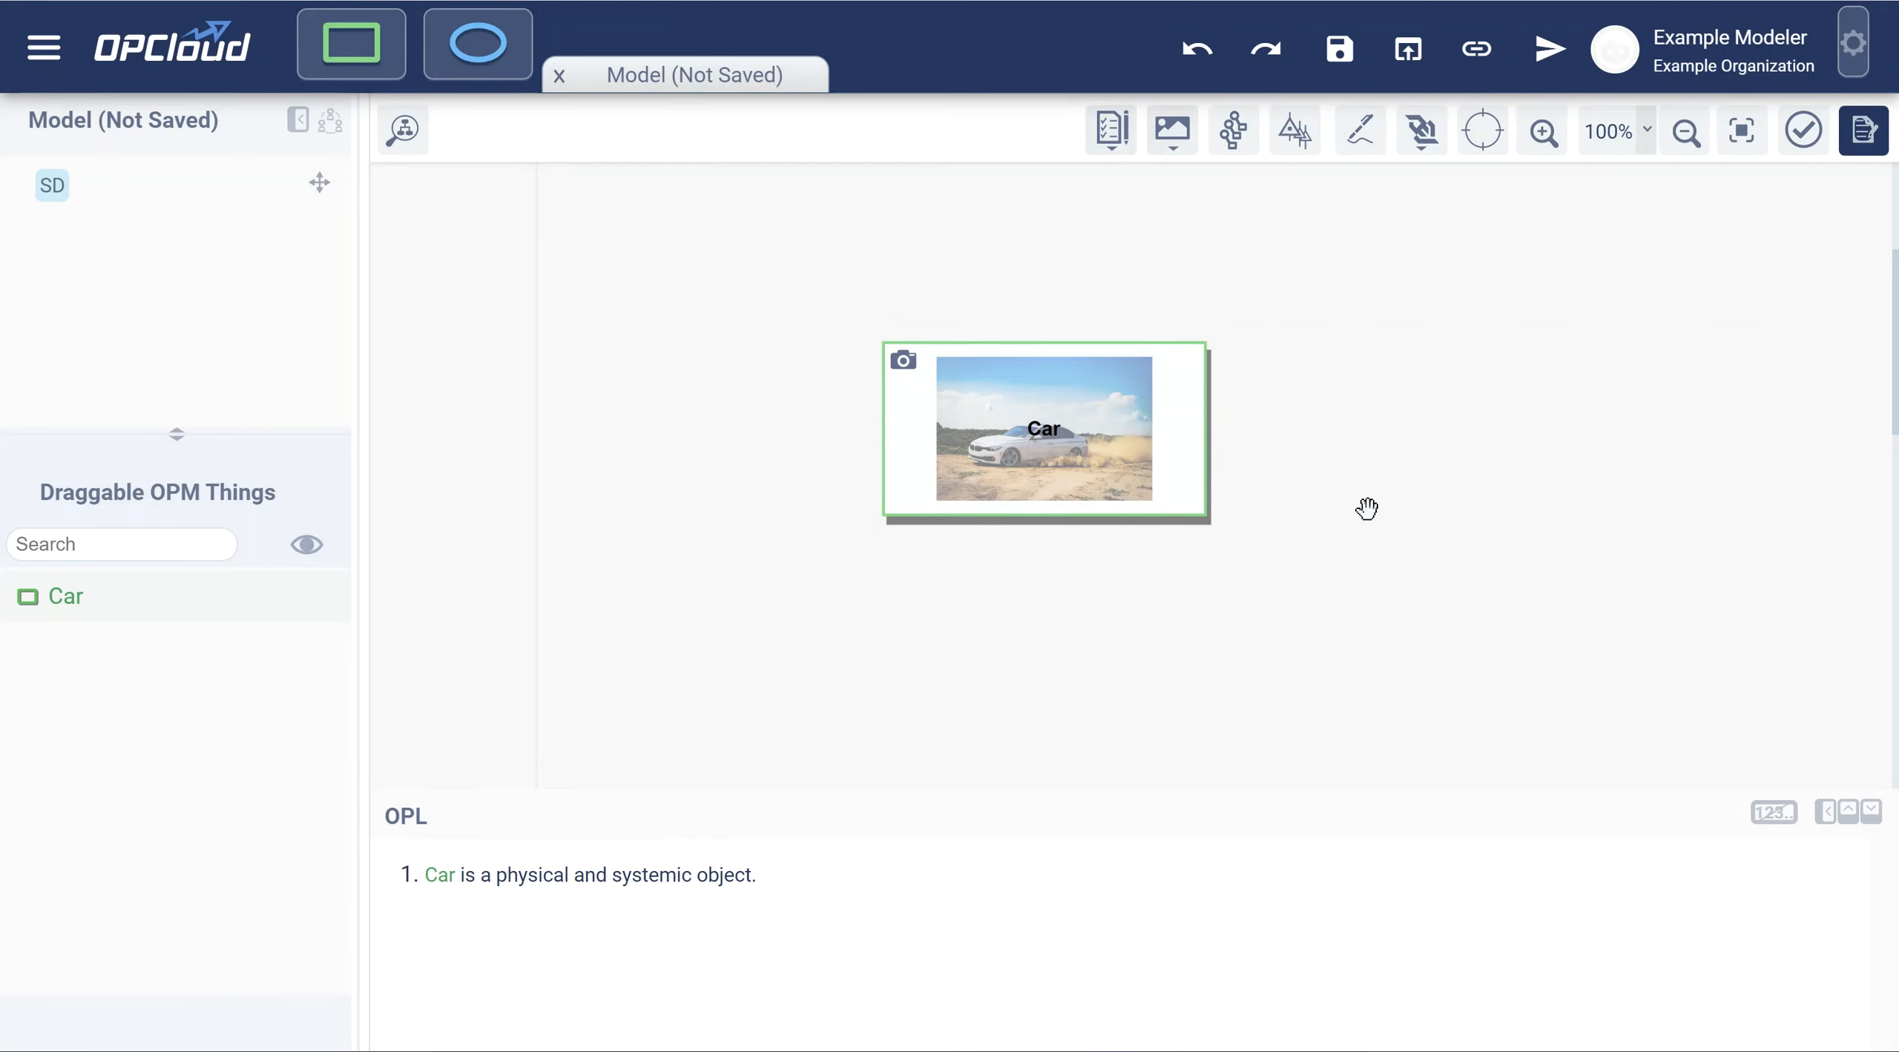
Add a new object beside Car, change its essence to physical and name it User Group.
left_click(352, 43)
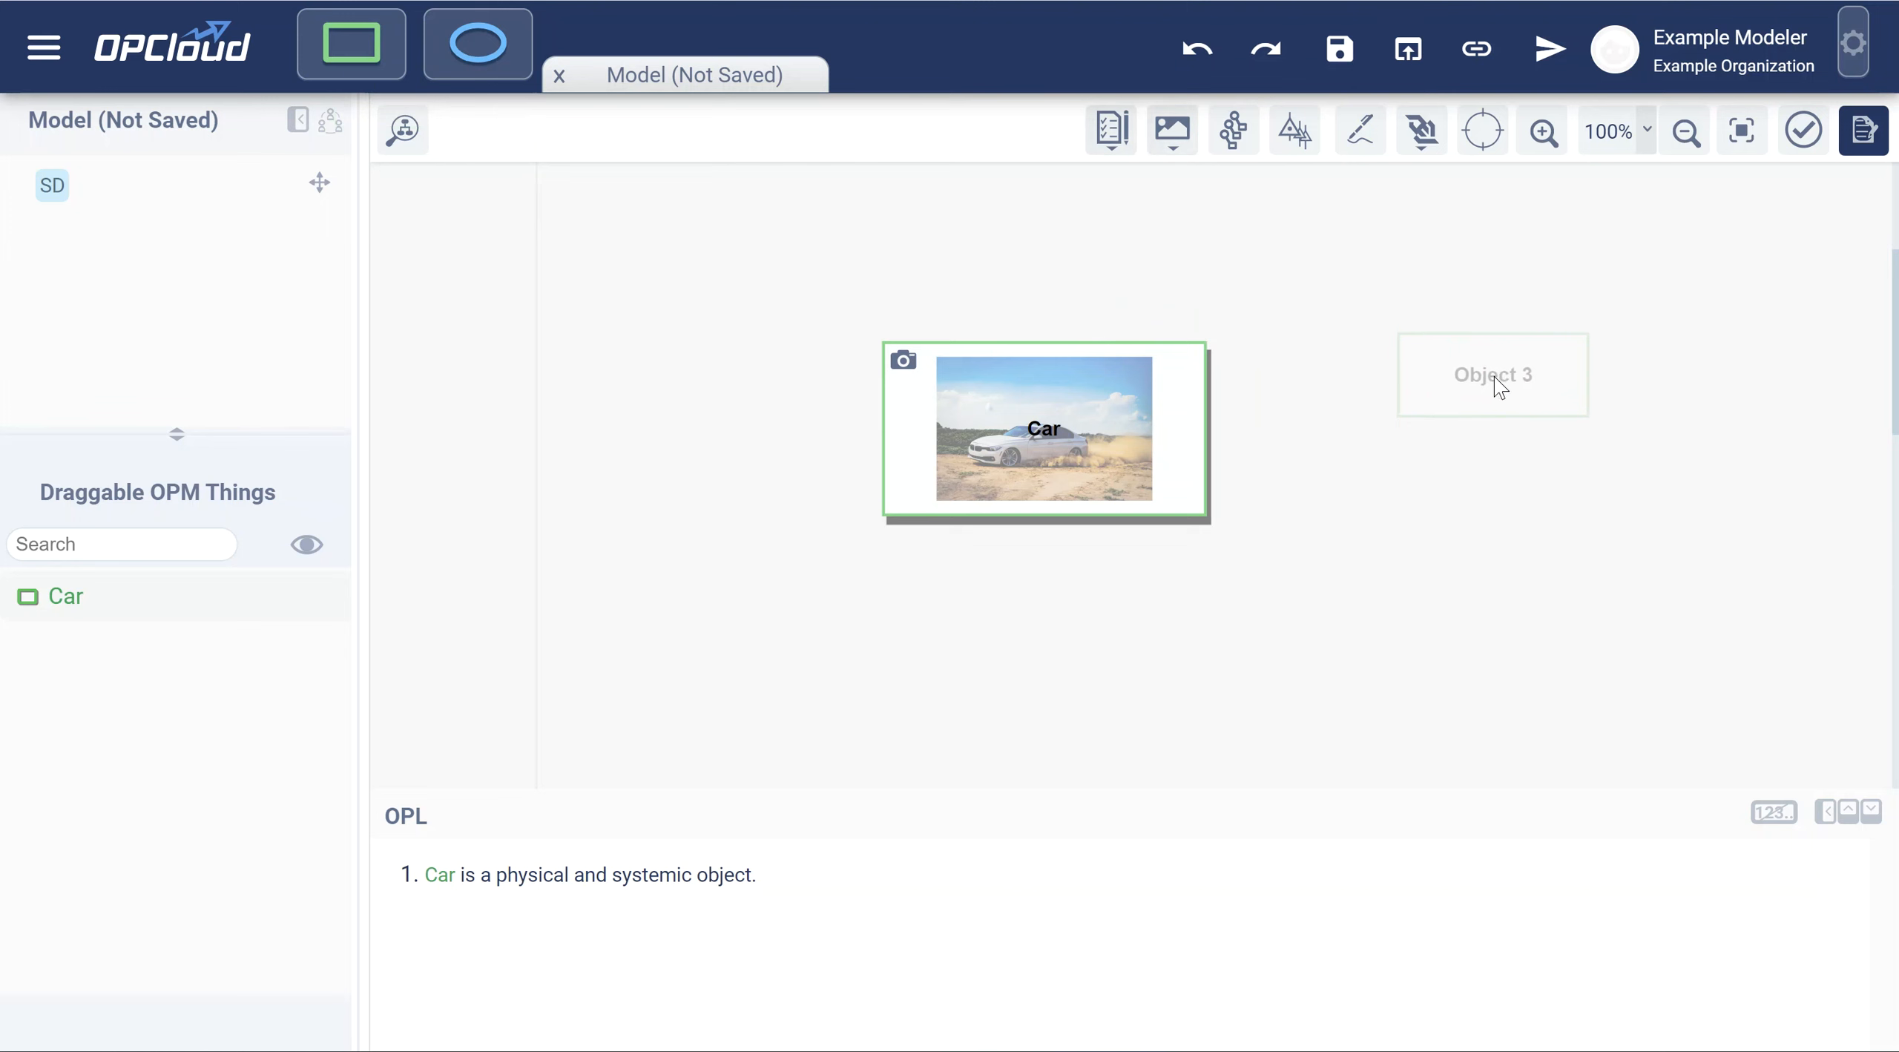
left_click(1502, 386)
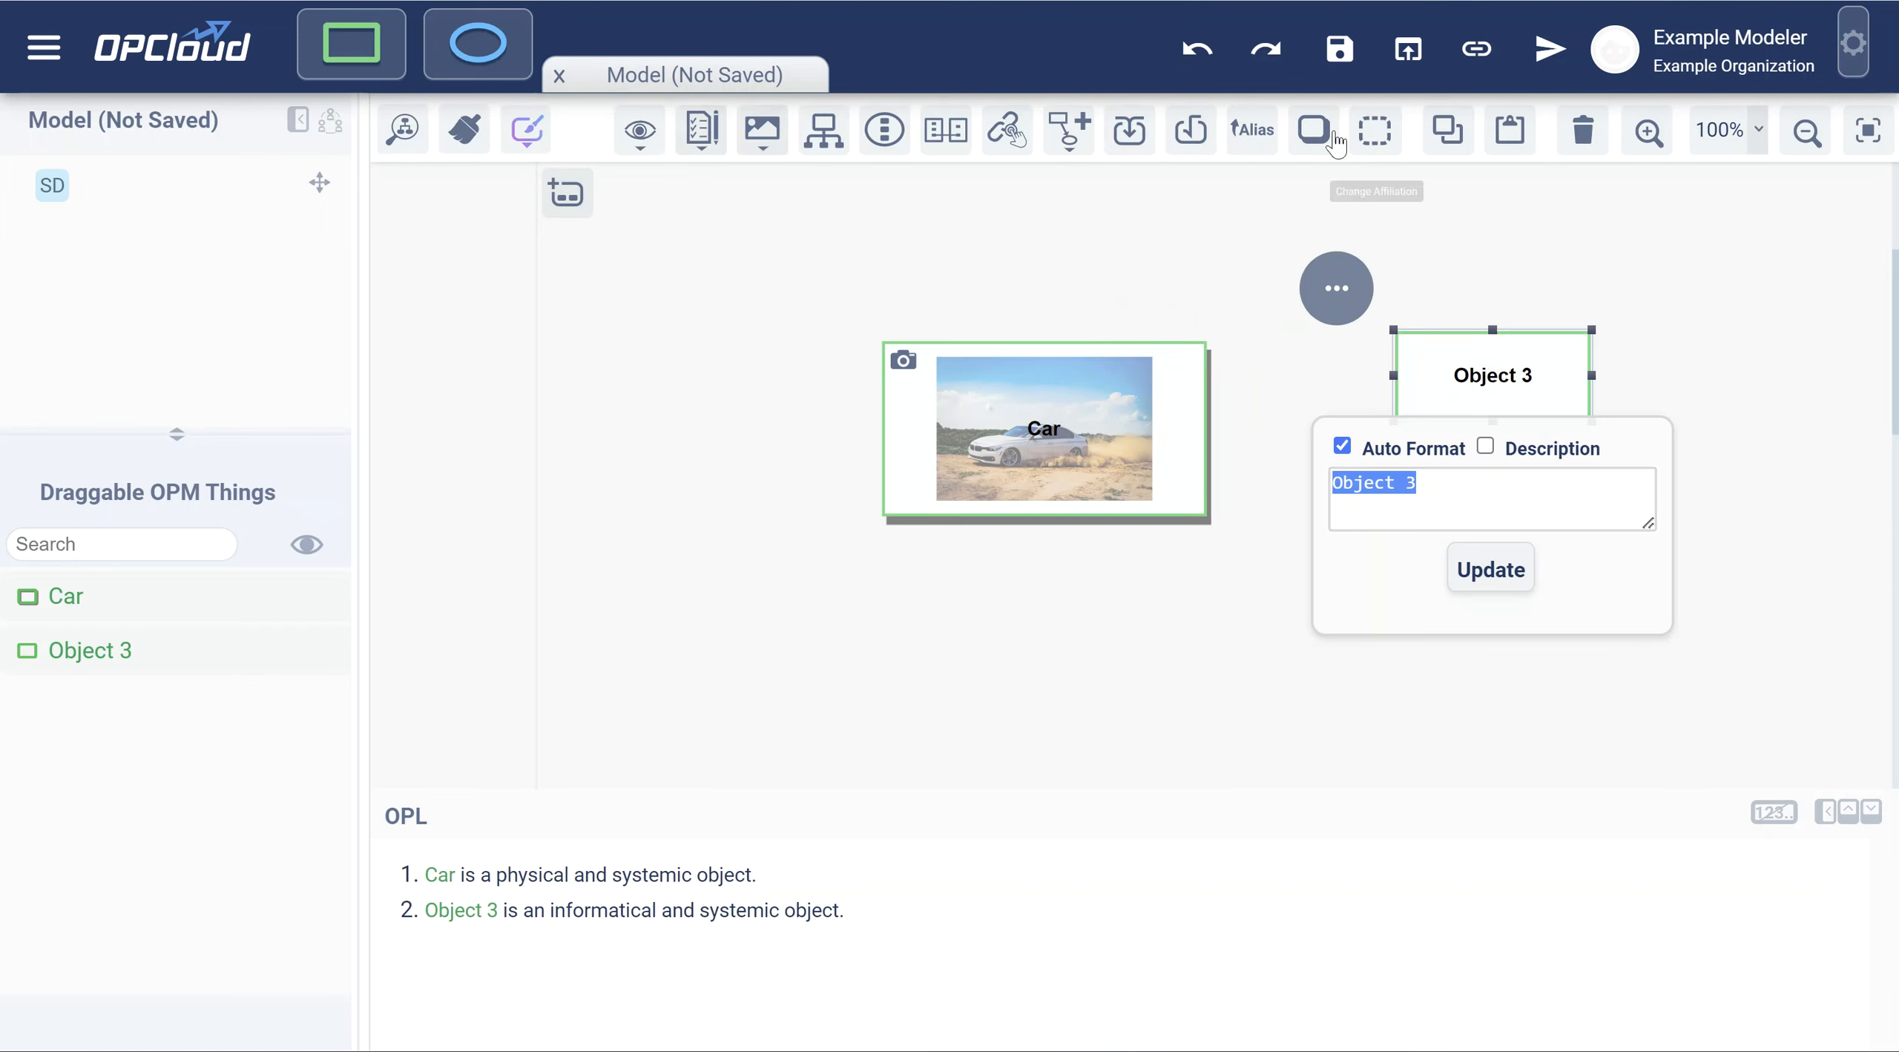
left_click(1314, 132)
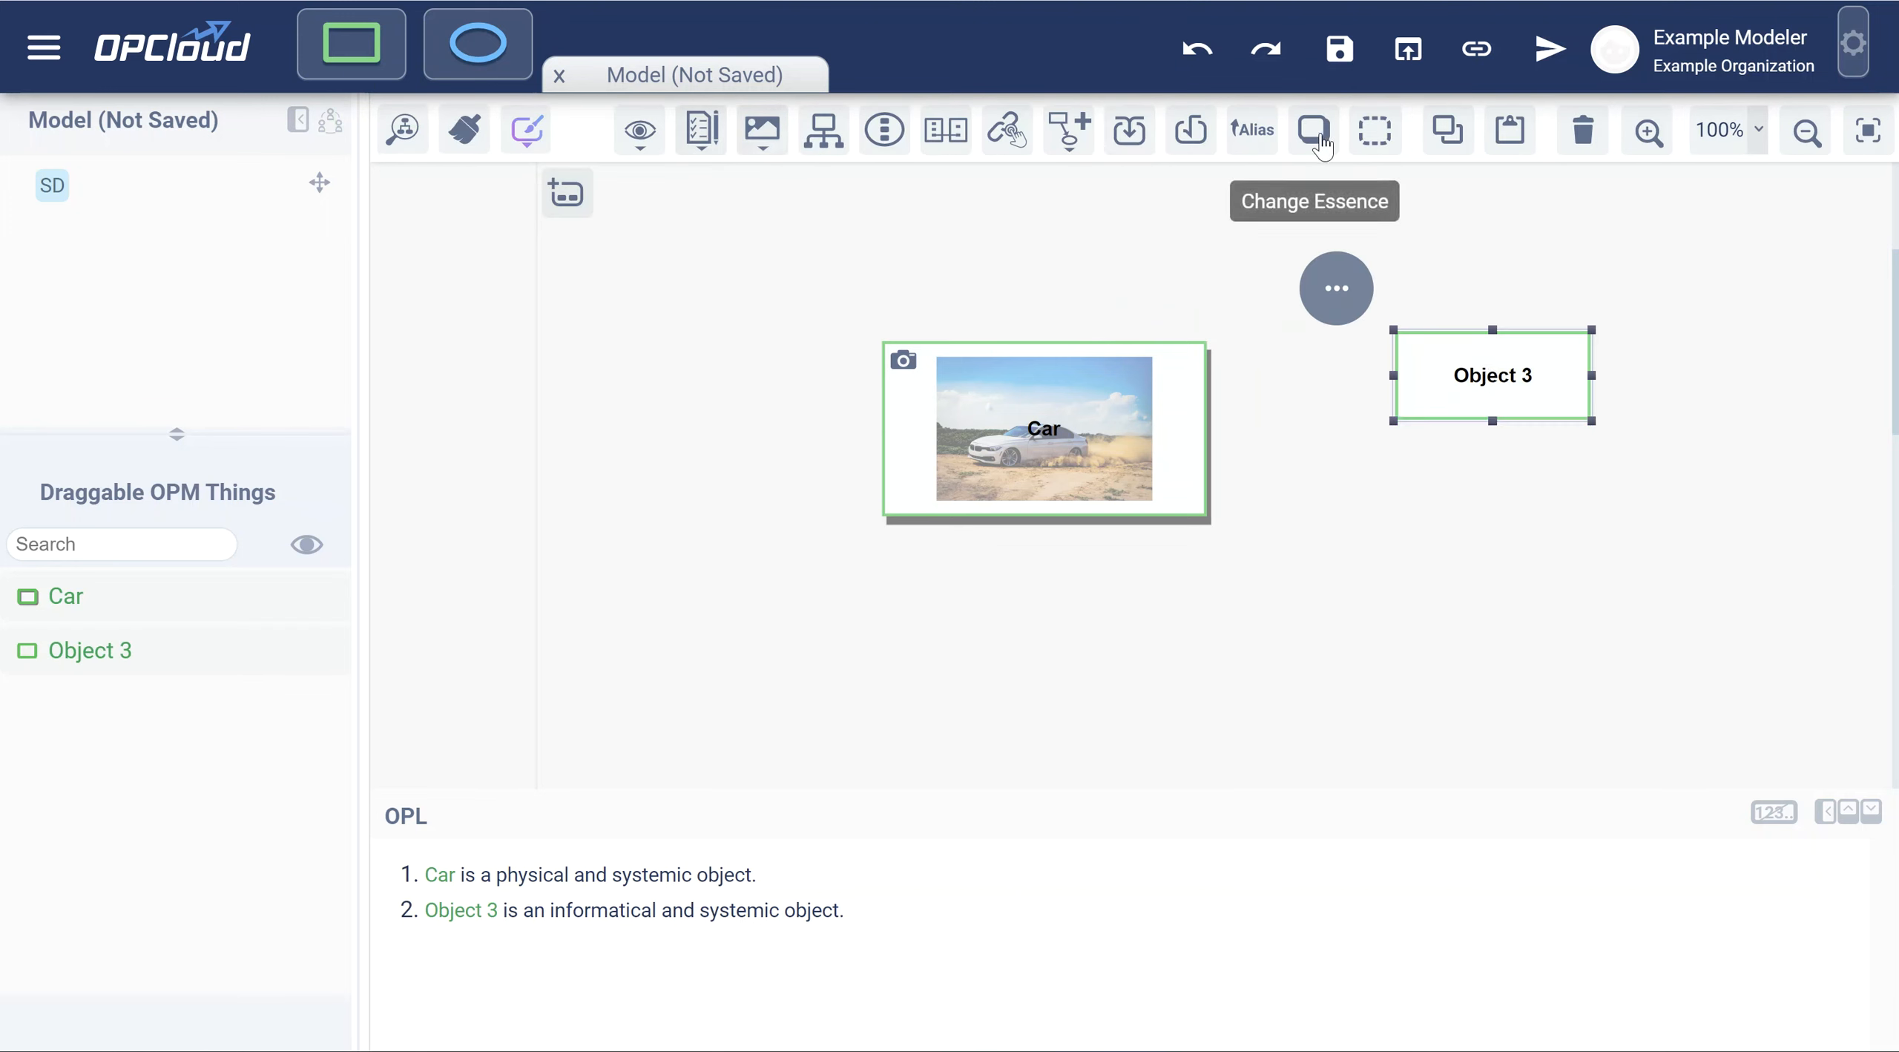
double_click(1506, 377)
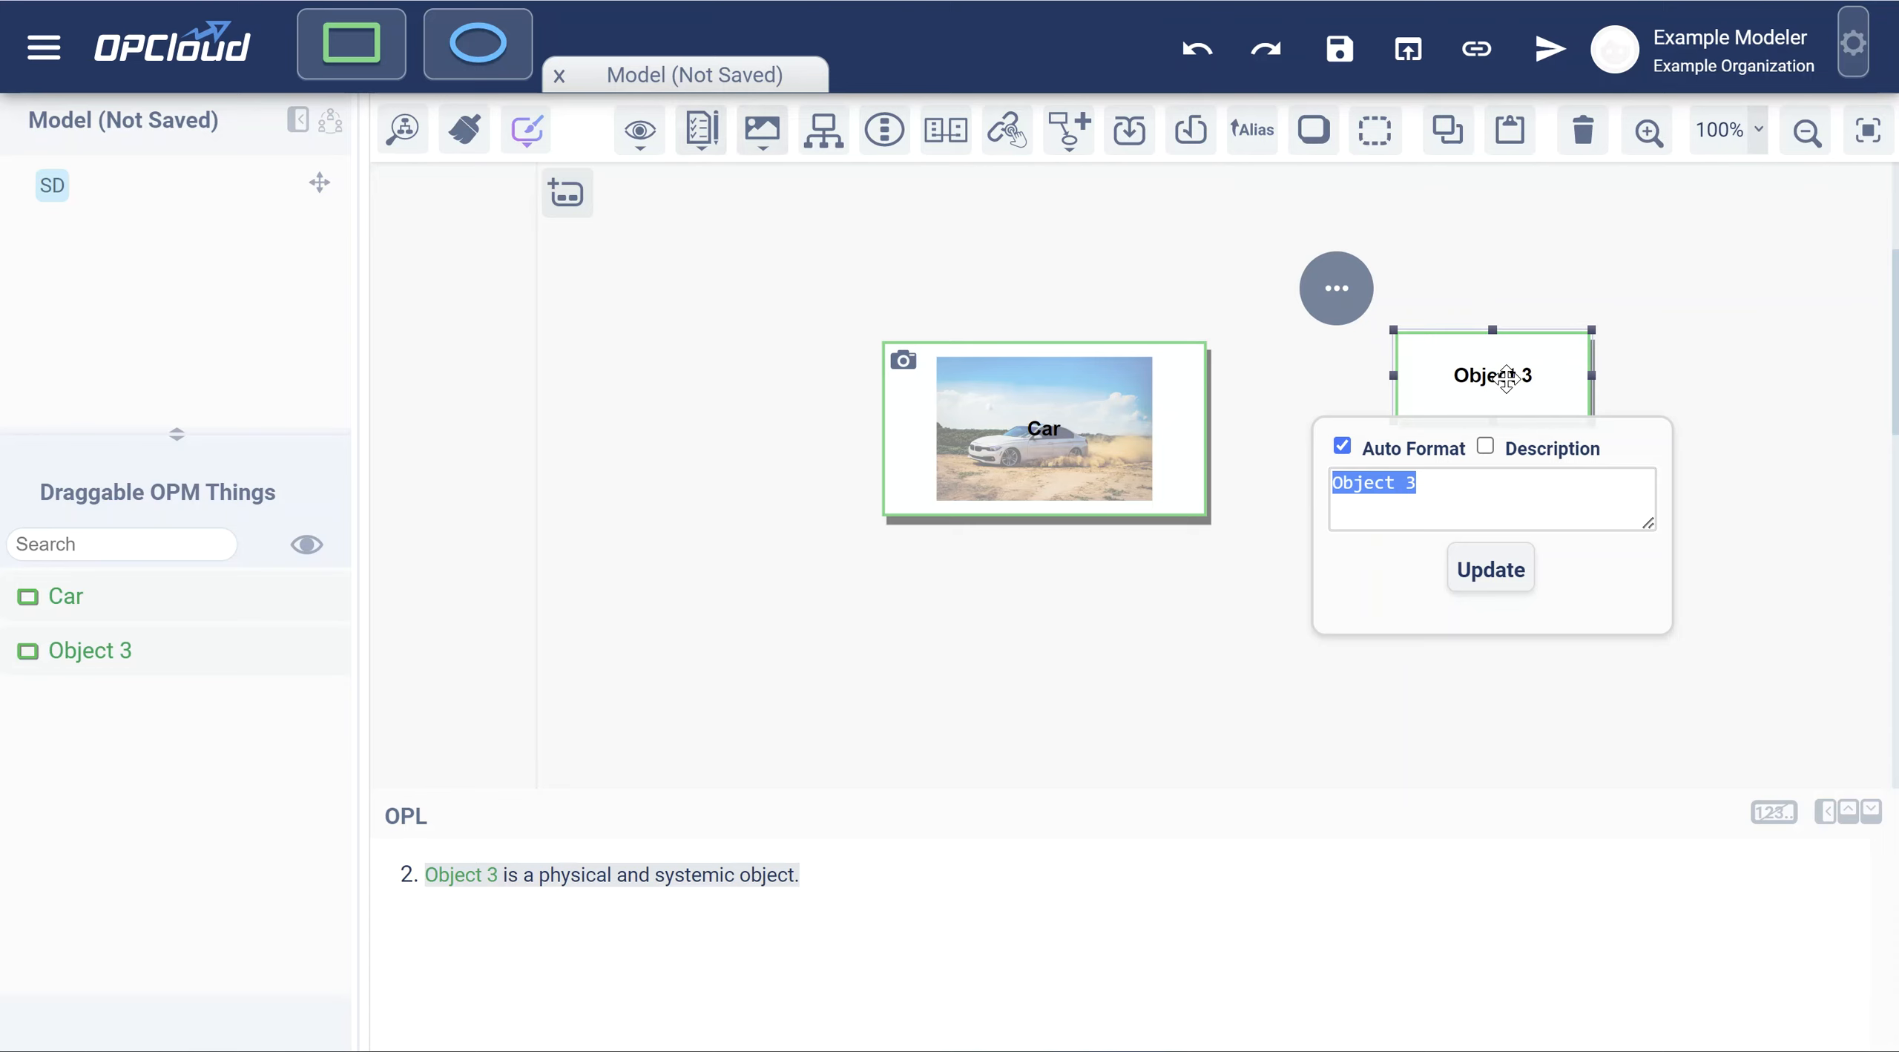
type("User Group")
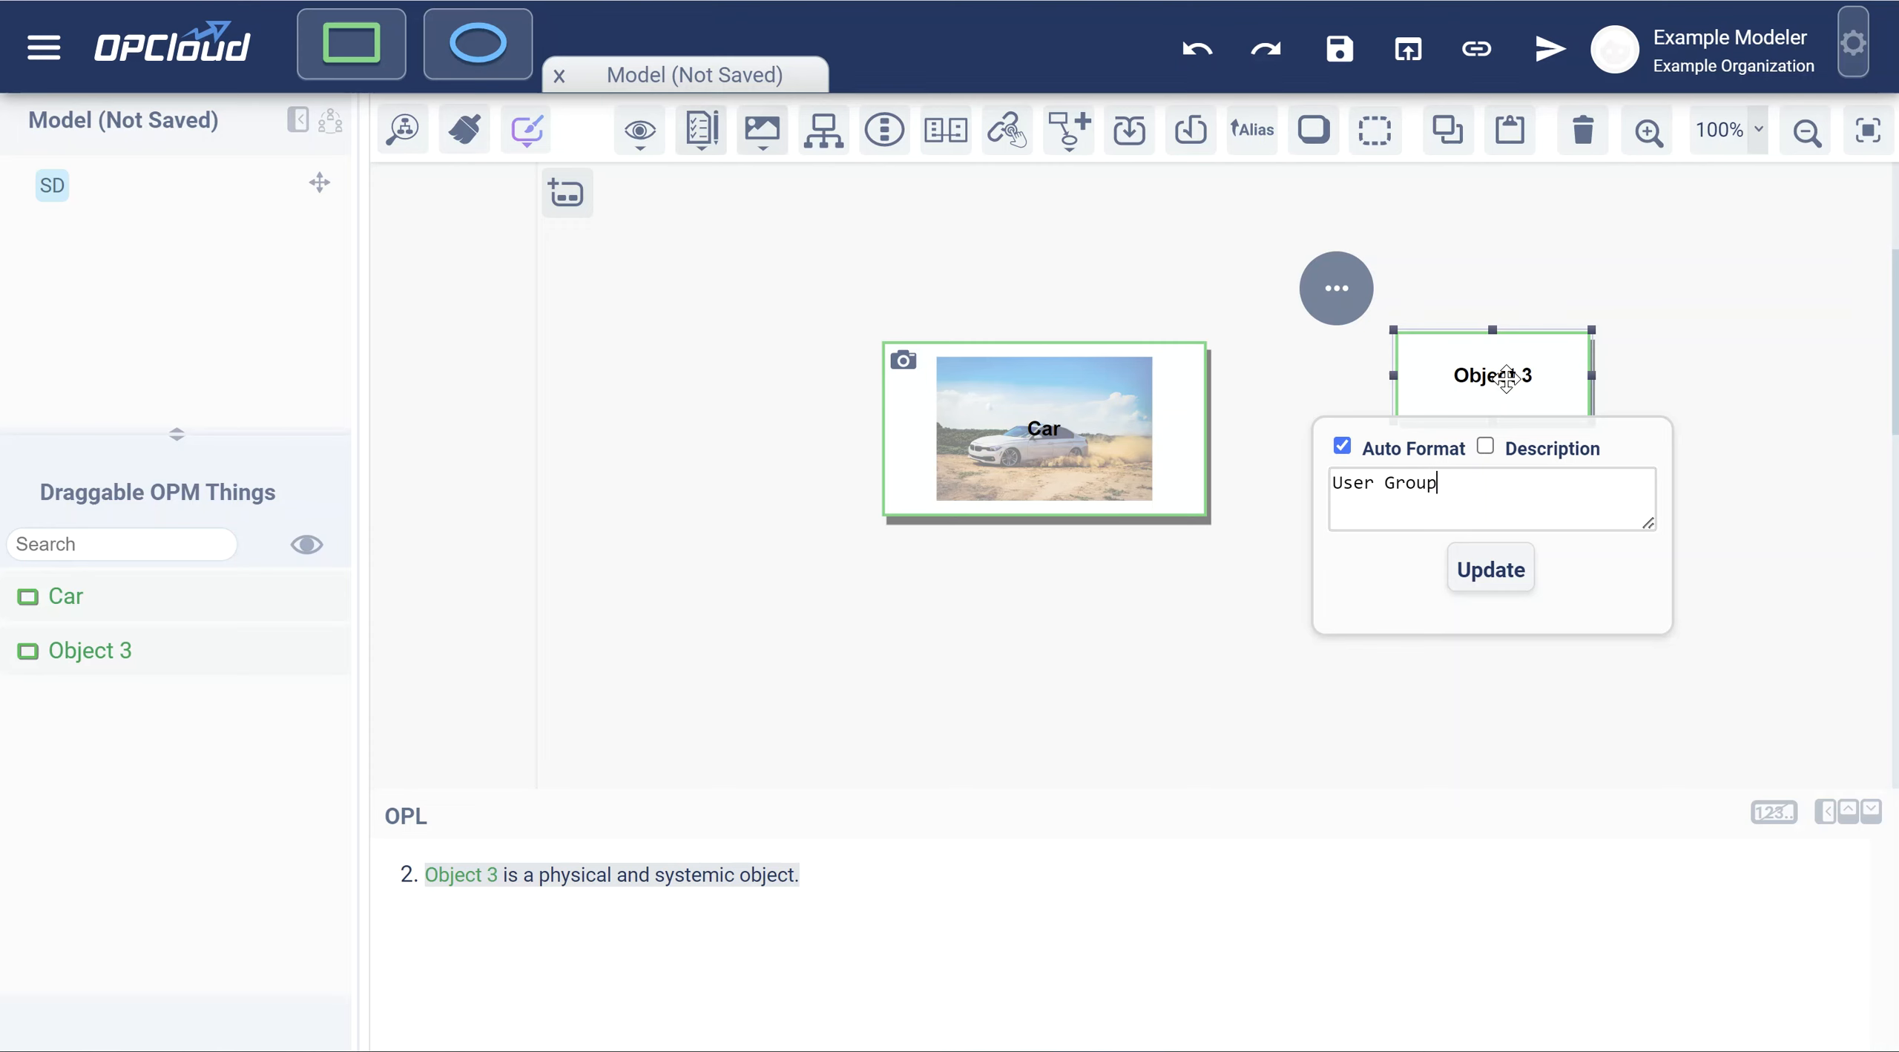
key("Return")
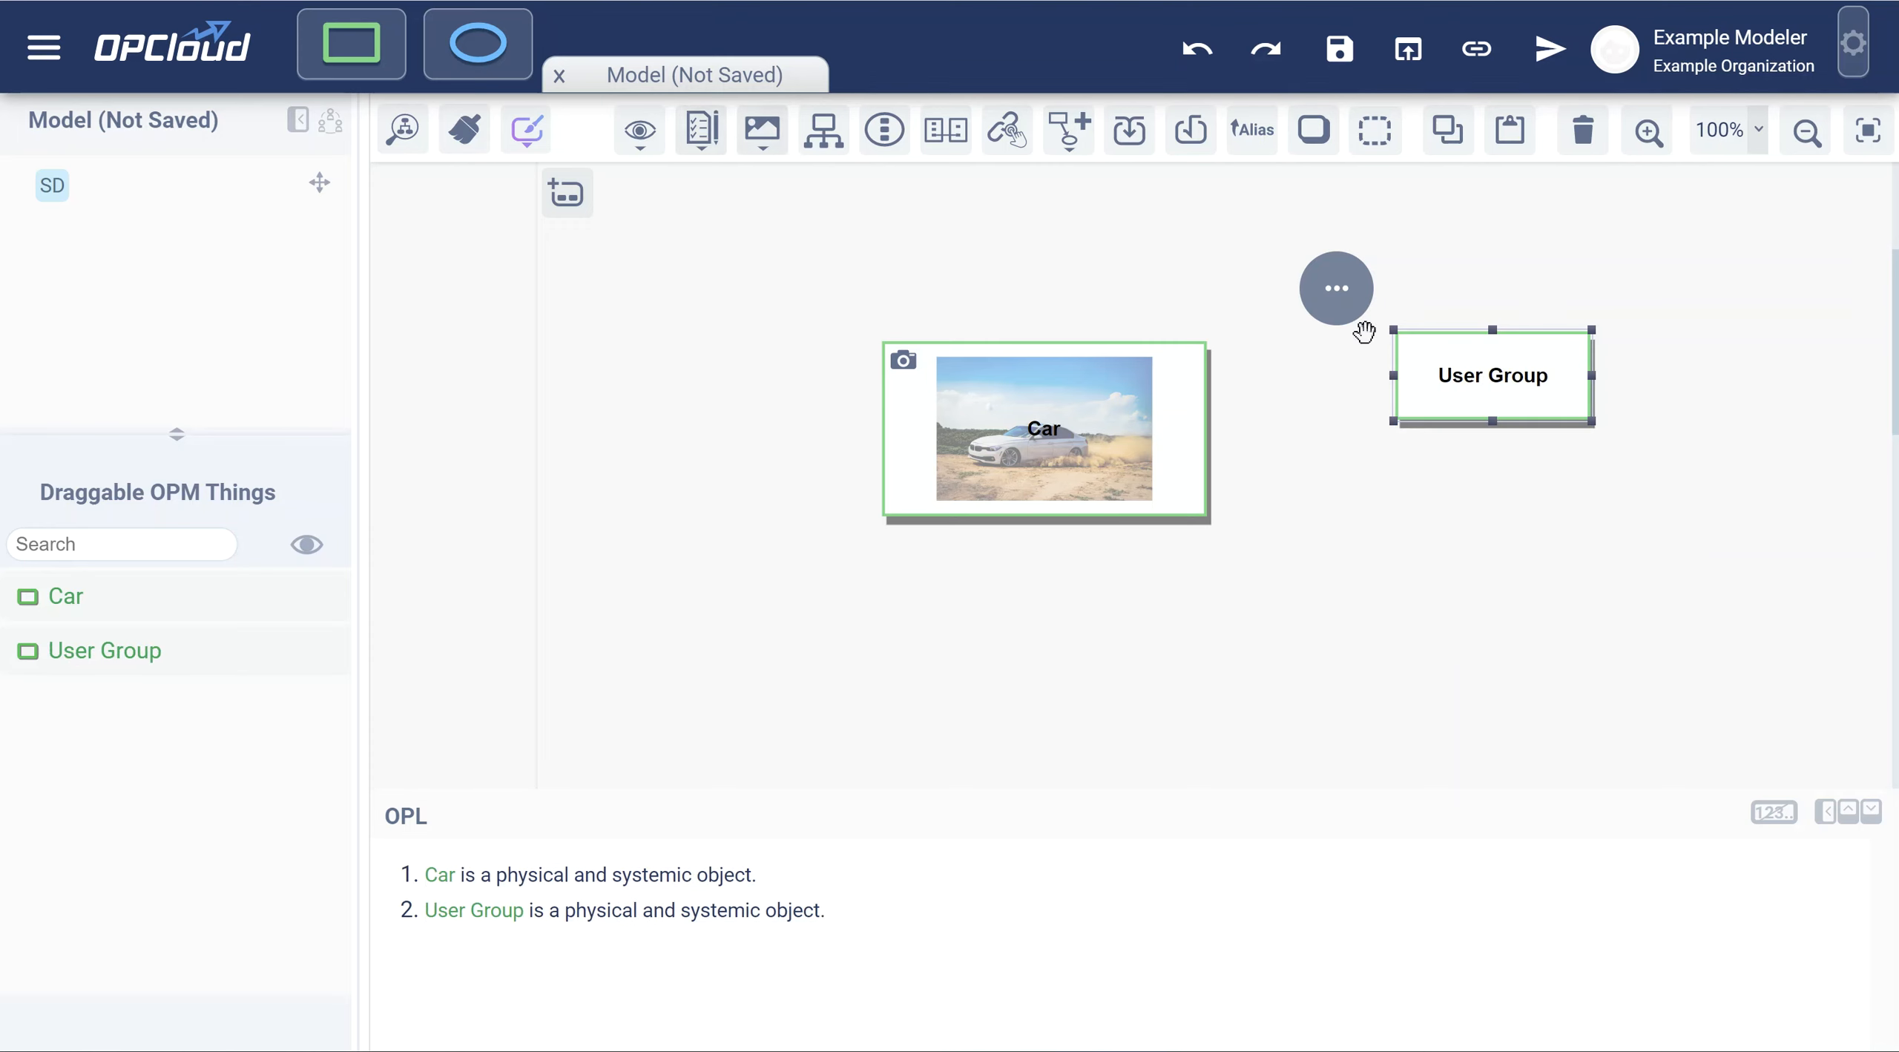
Add an object named User below User Group and change its essence to physical.
left_click_drag(352, 43, 1492, 543)
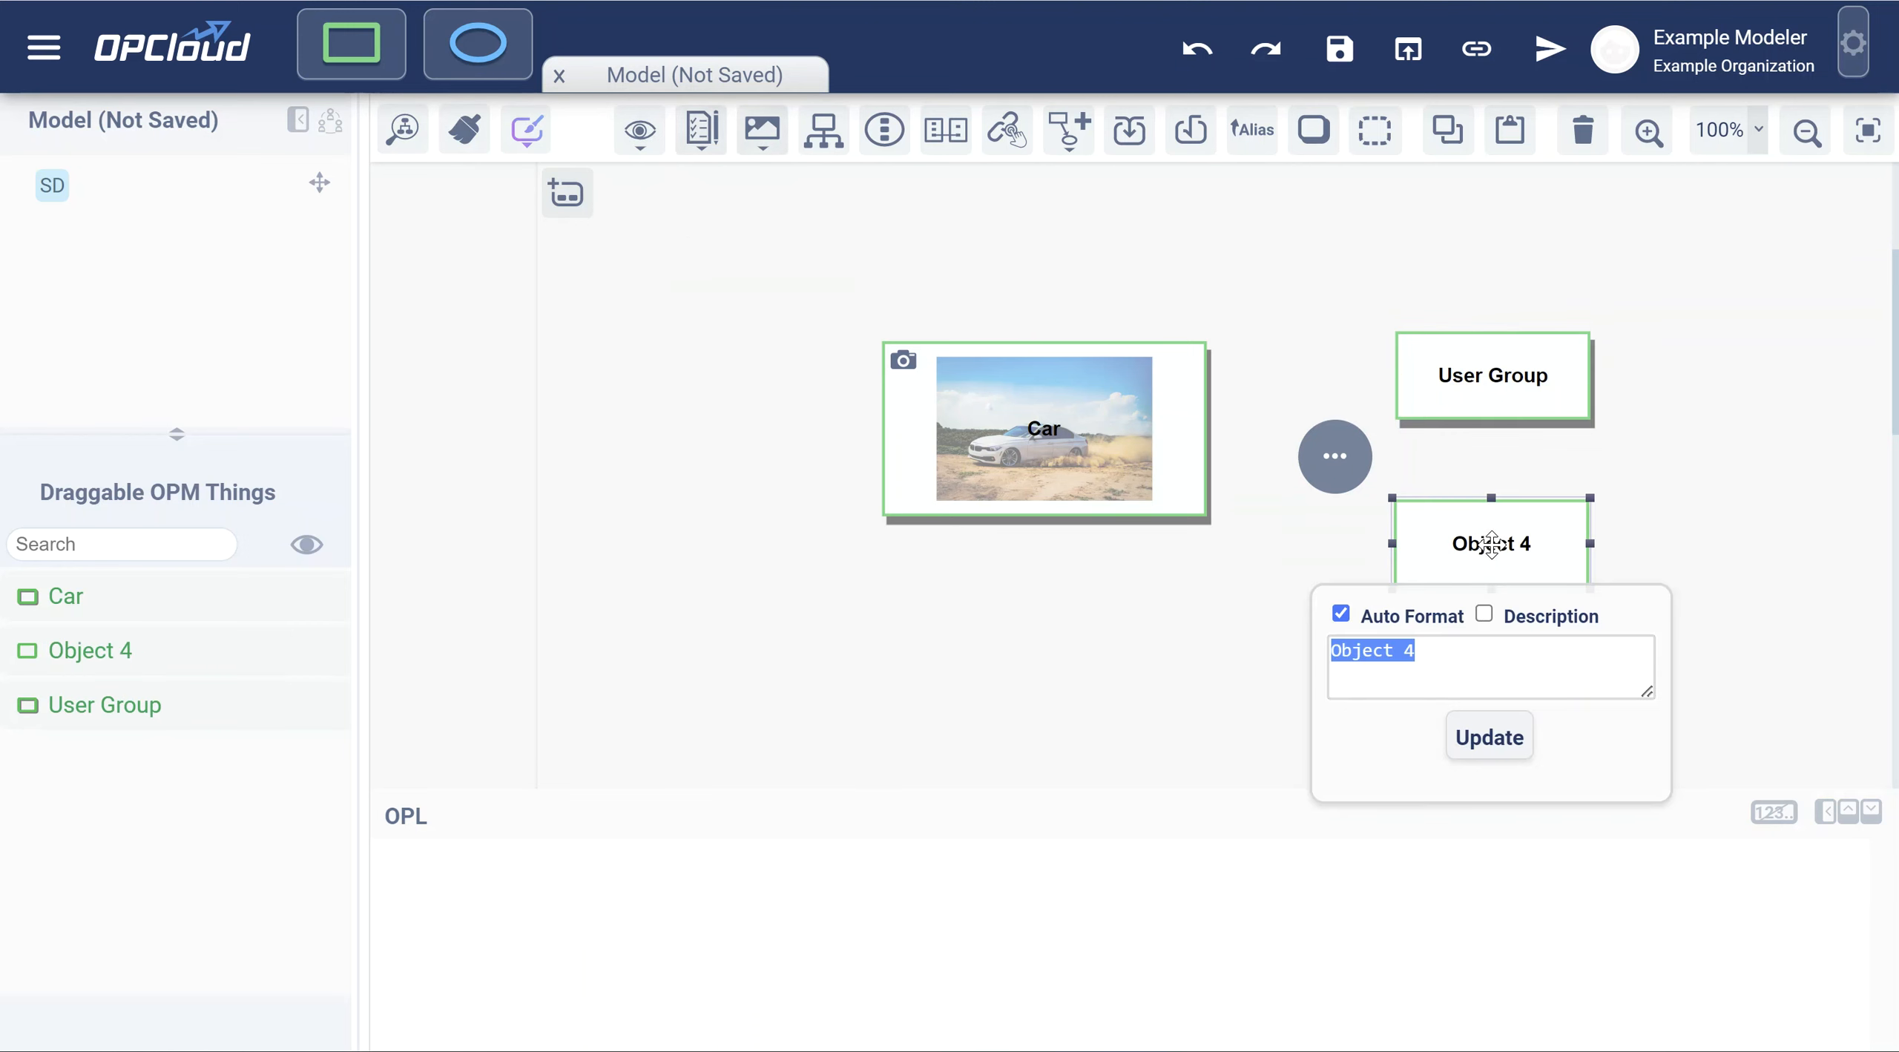
type("User")
key("Return")
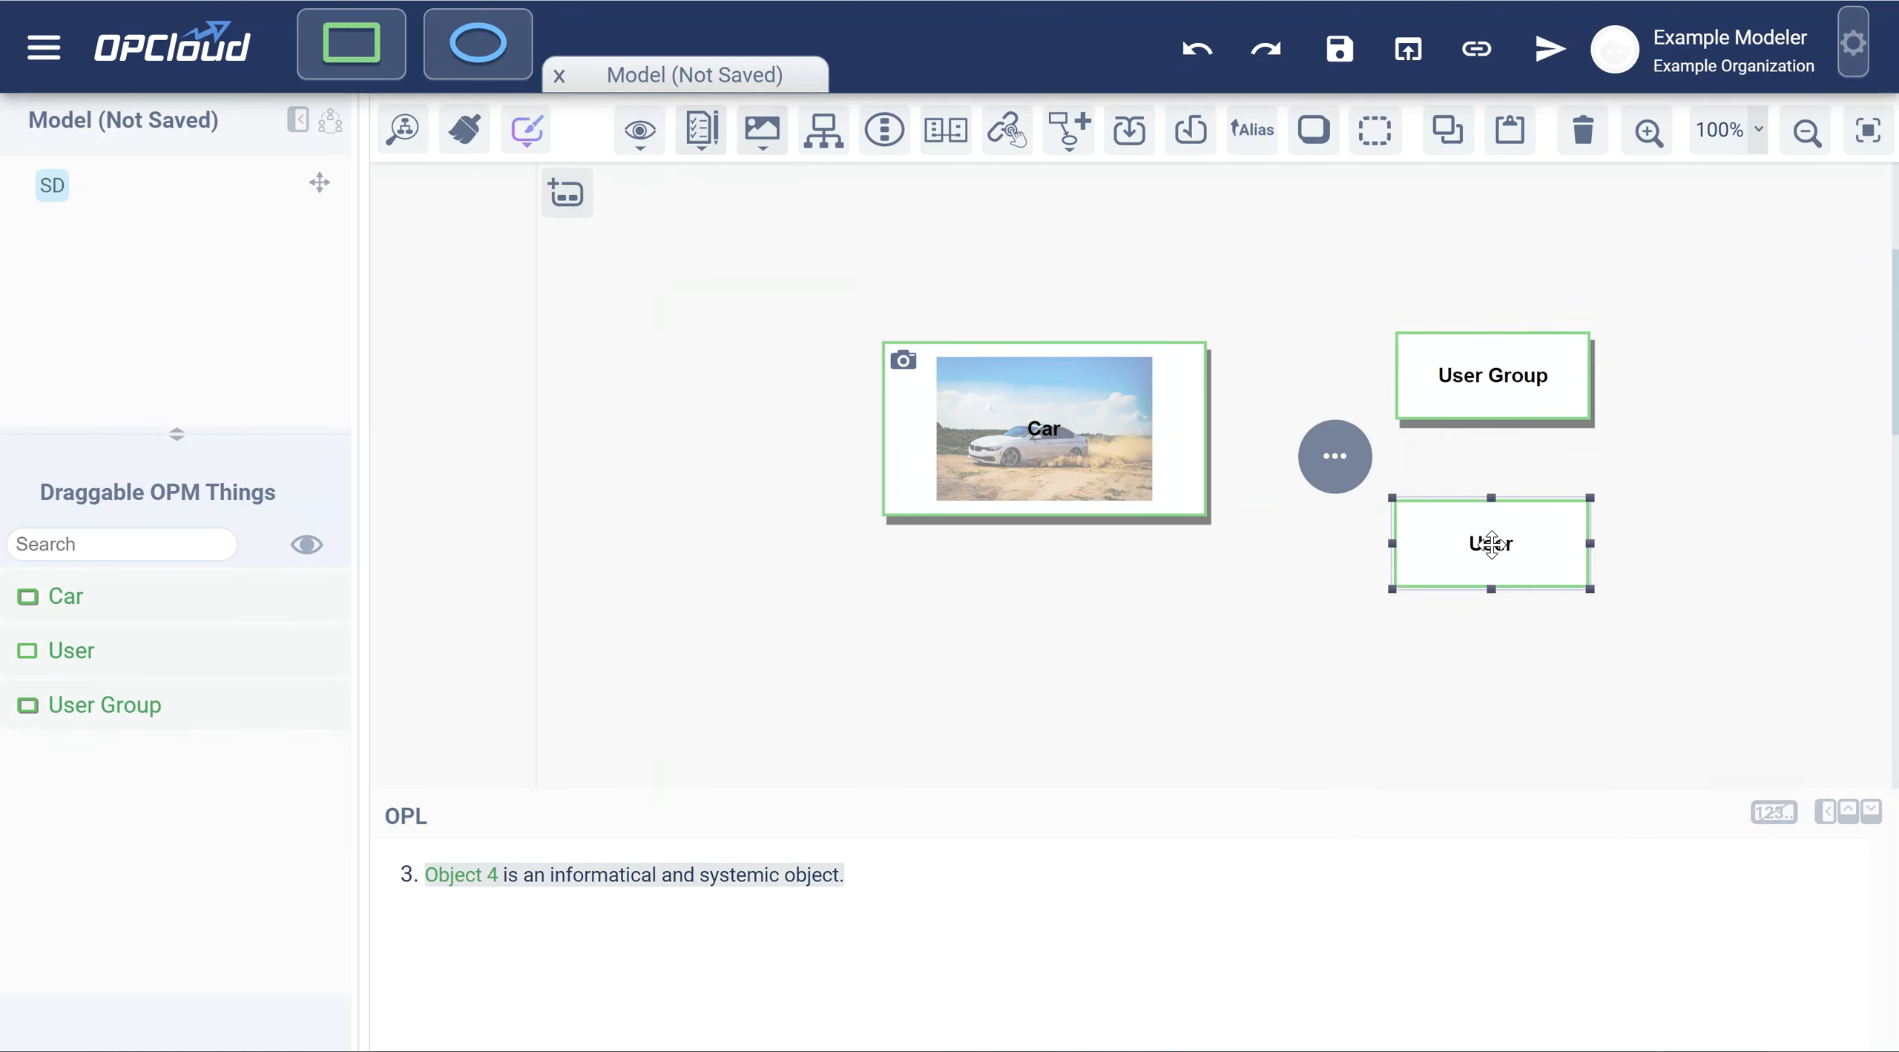
left_click(1313, 130)
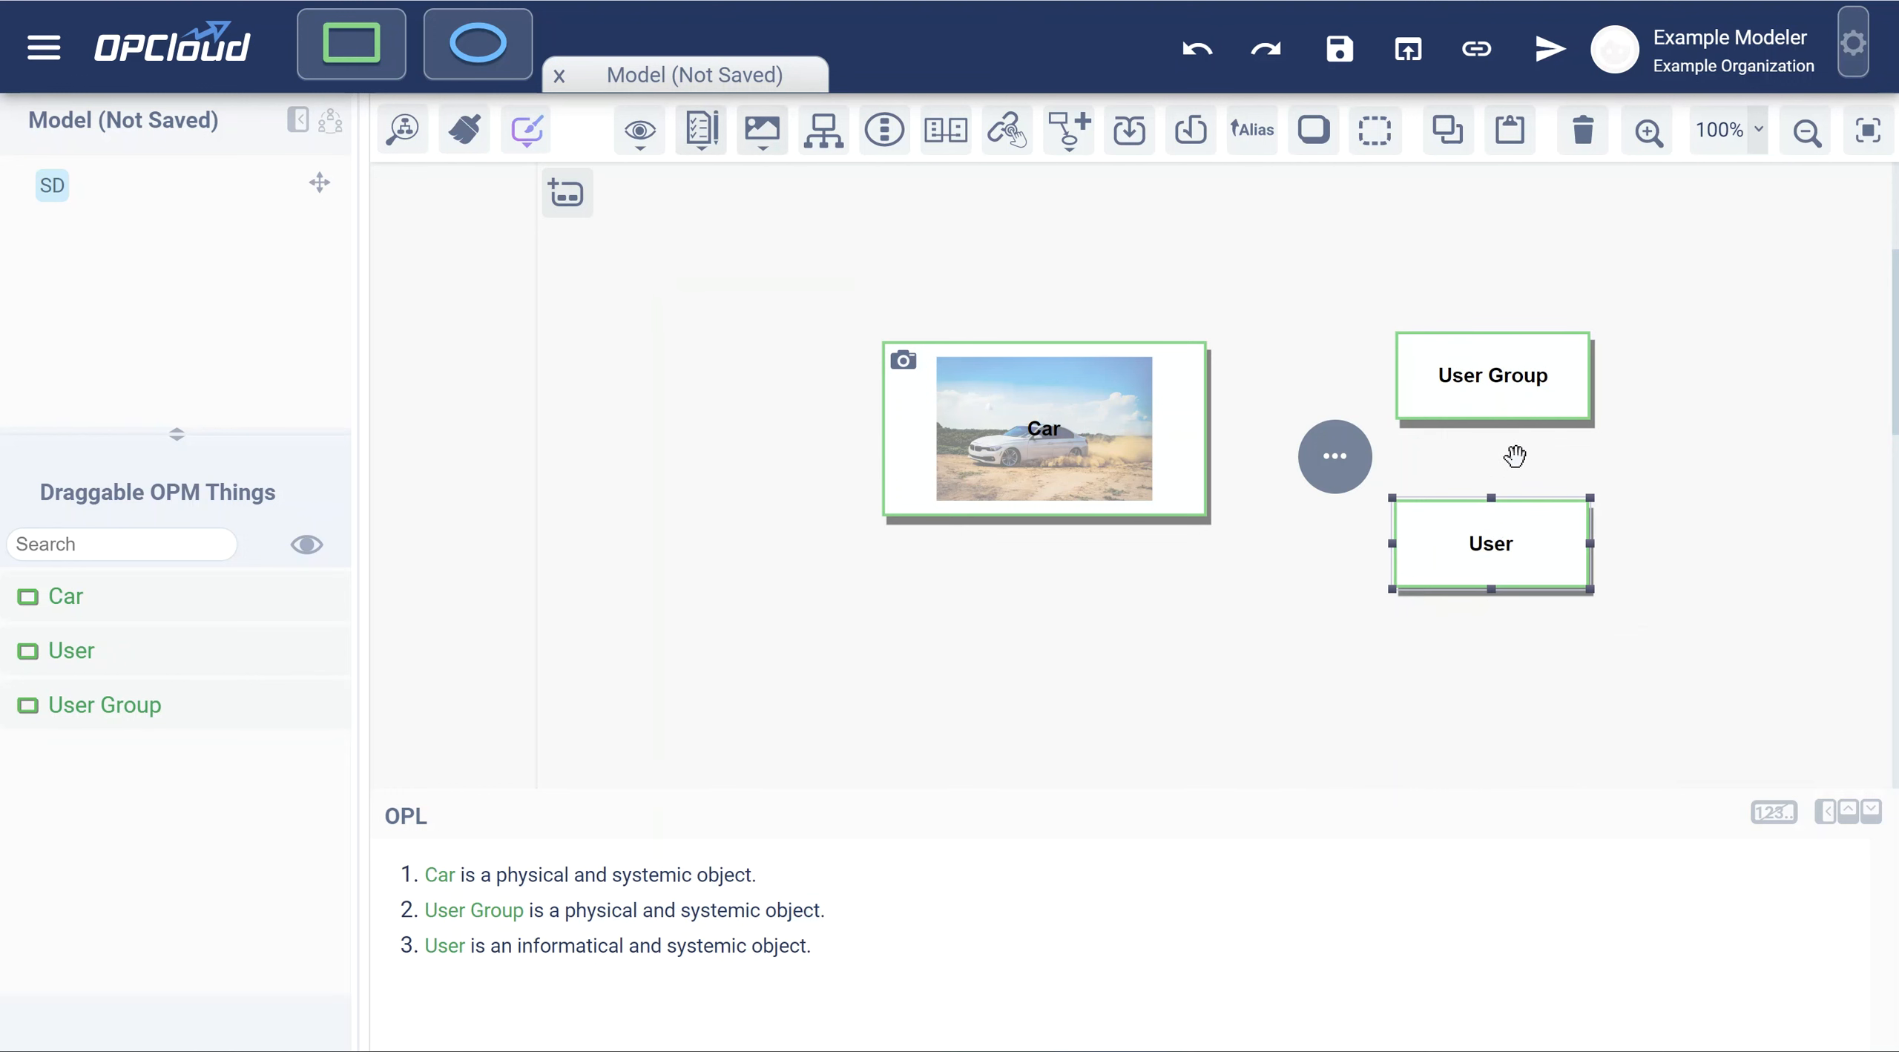
Link User Group to User with an Aggregation-Participation link and place its triangle to the right of both objects.
left_click_drag(1545, 418, 1530, 542)
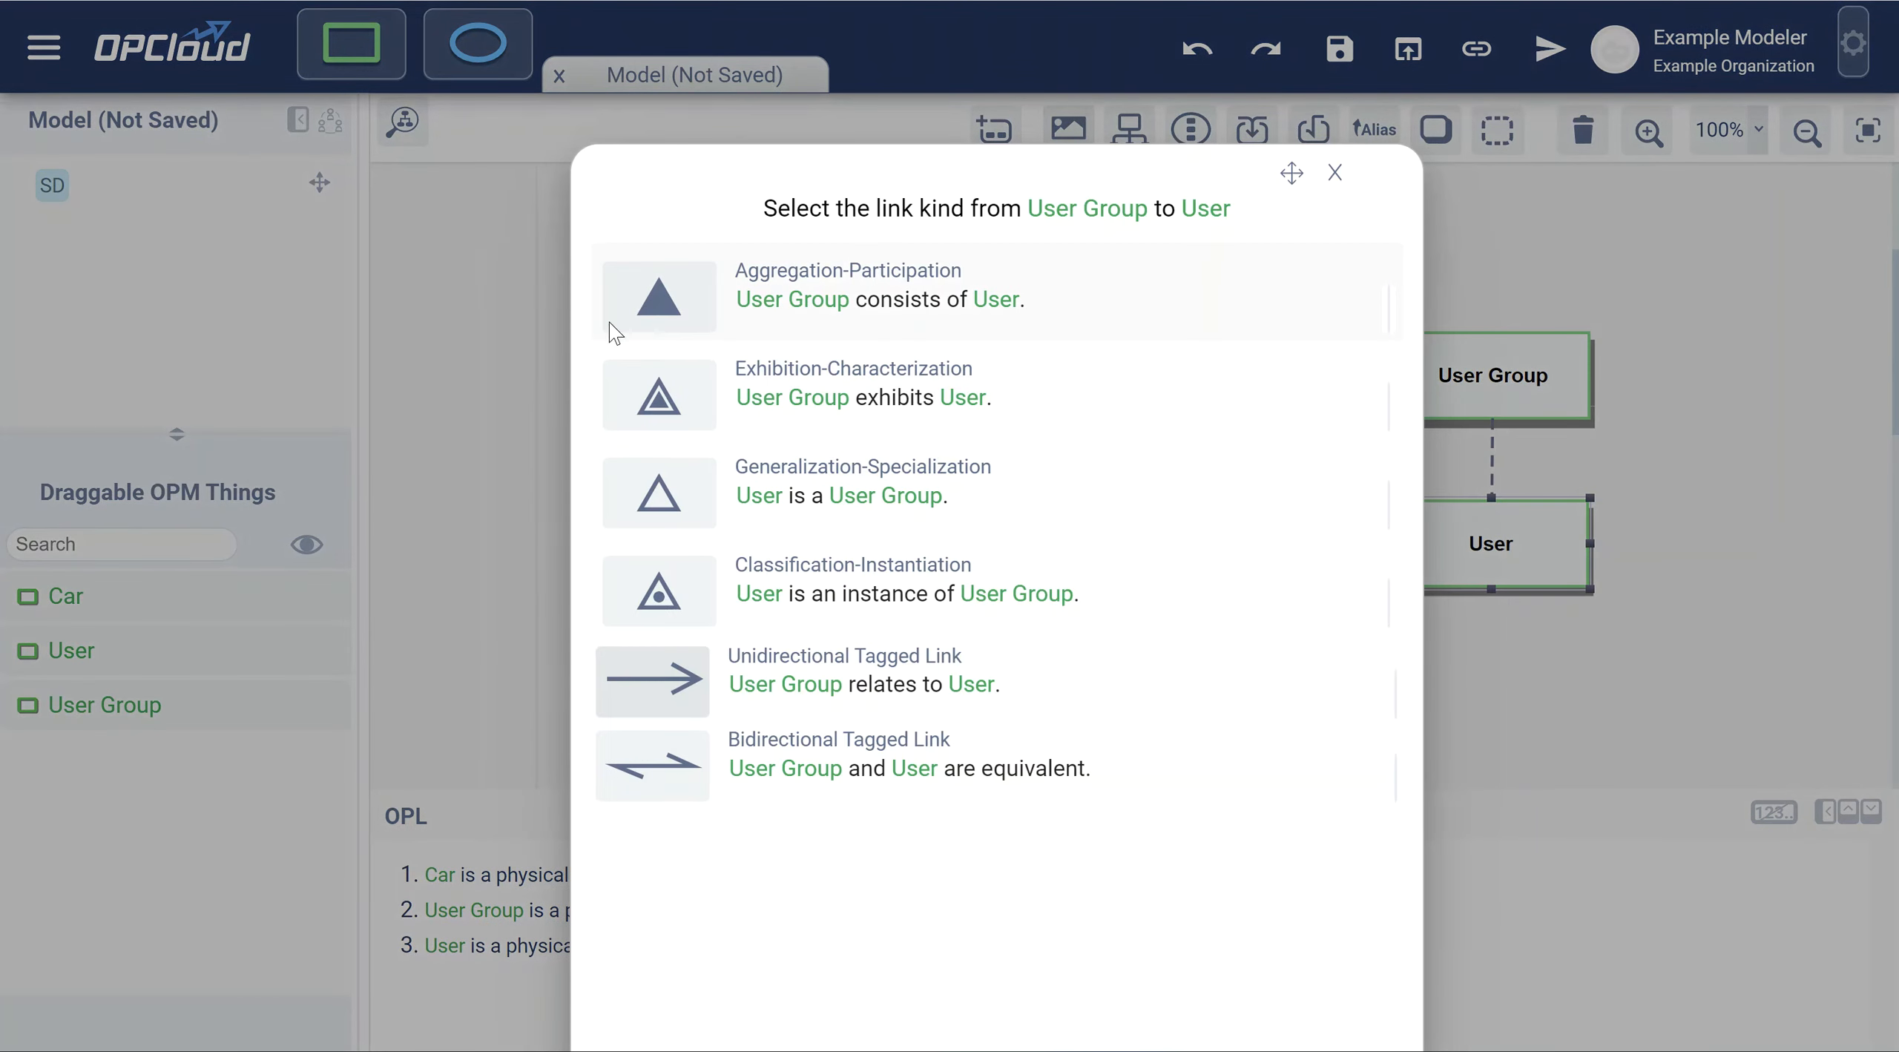
left_click(658, 301)
left_click_drag(1510, 528, 1668, 434)
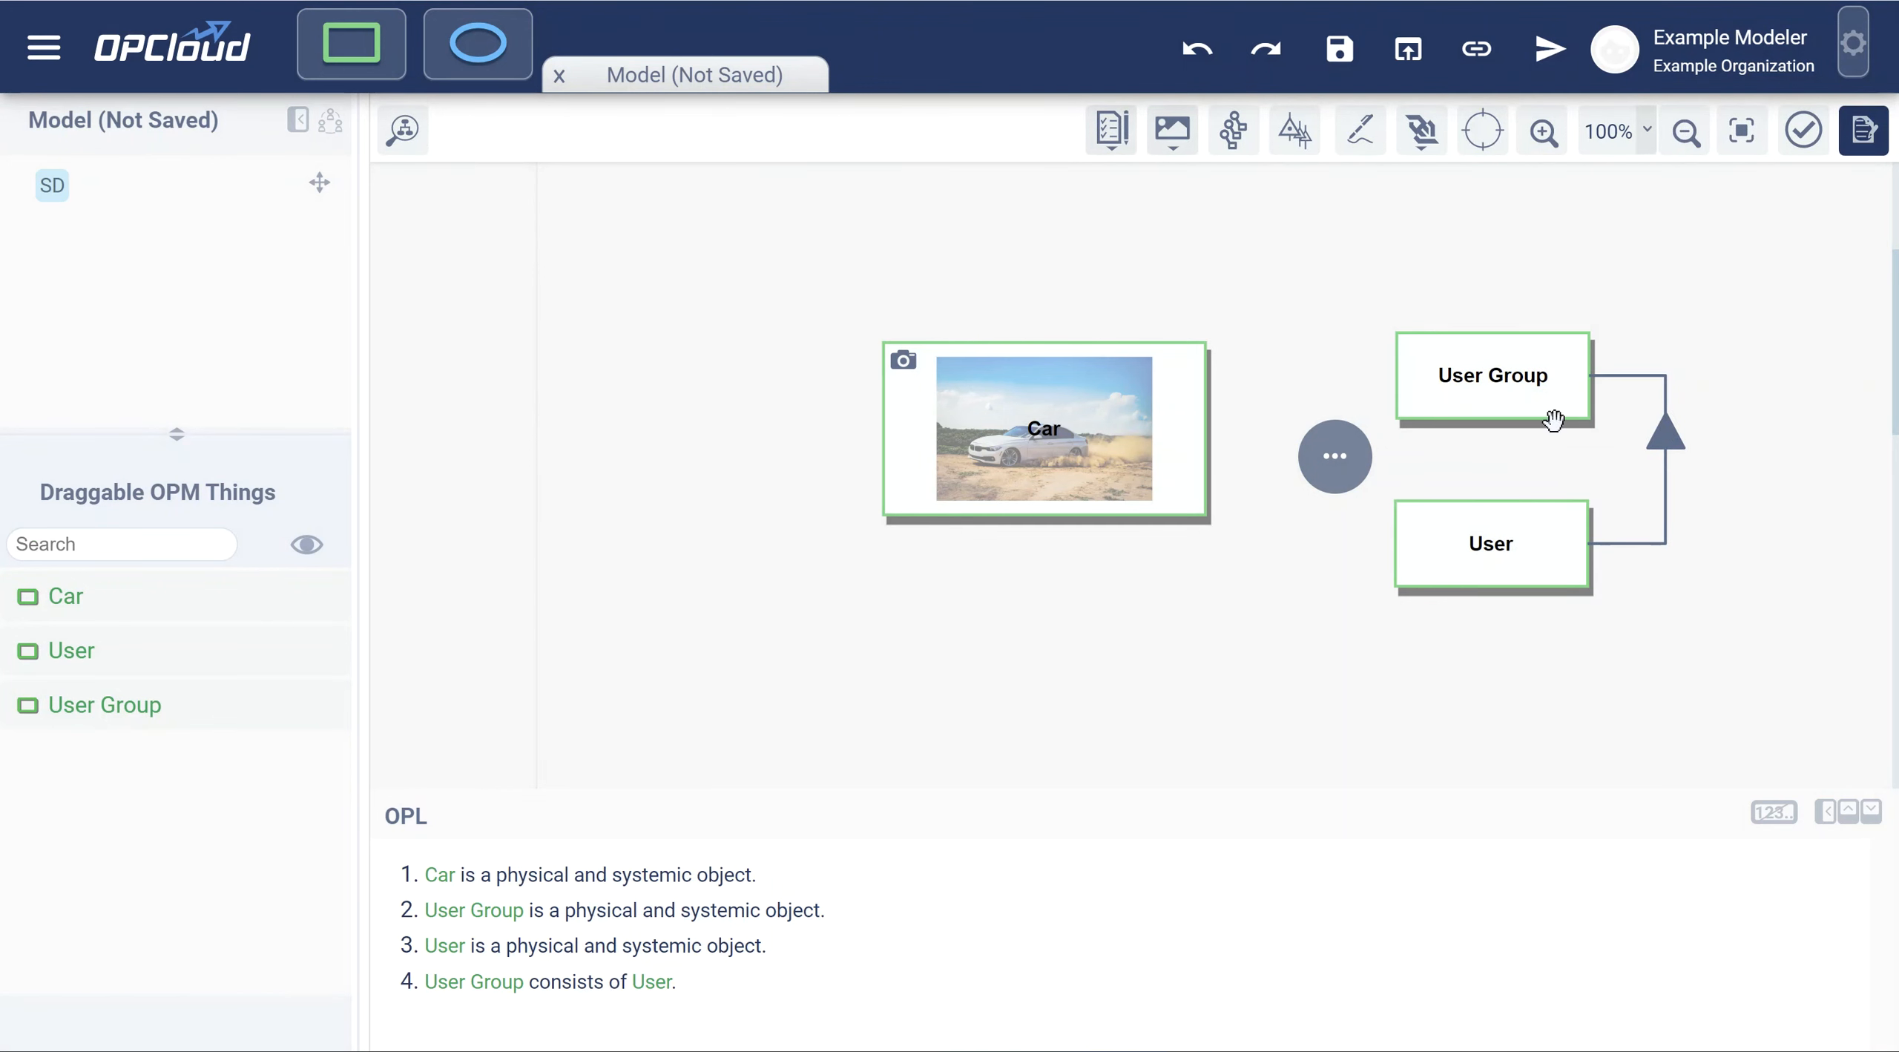
Set the target multiplicity of the aggregation link's User end to +.
left_click(1621, 543)
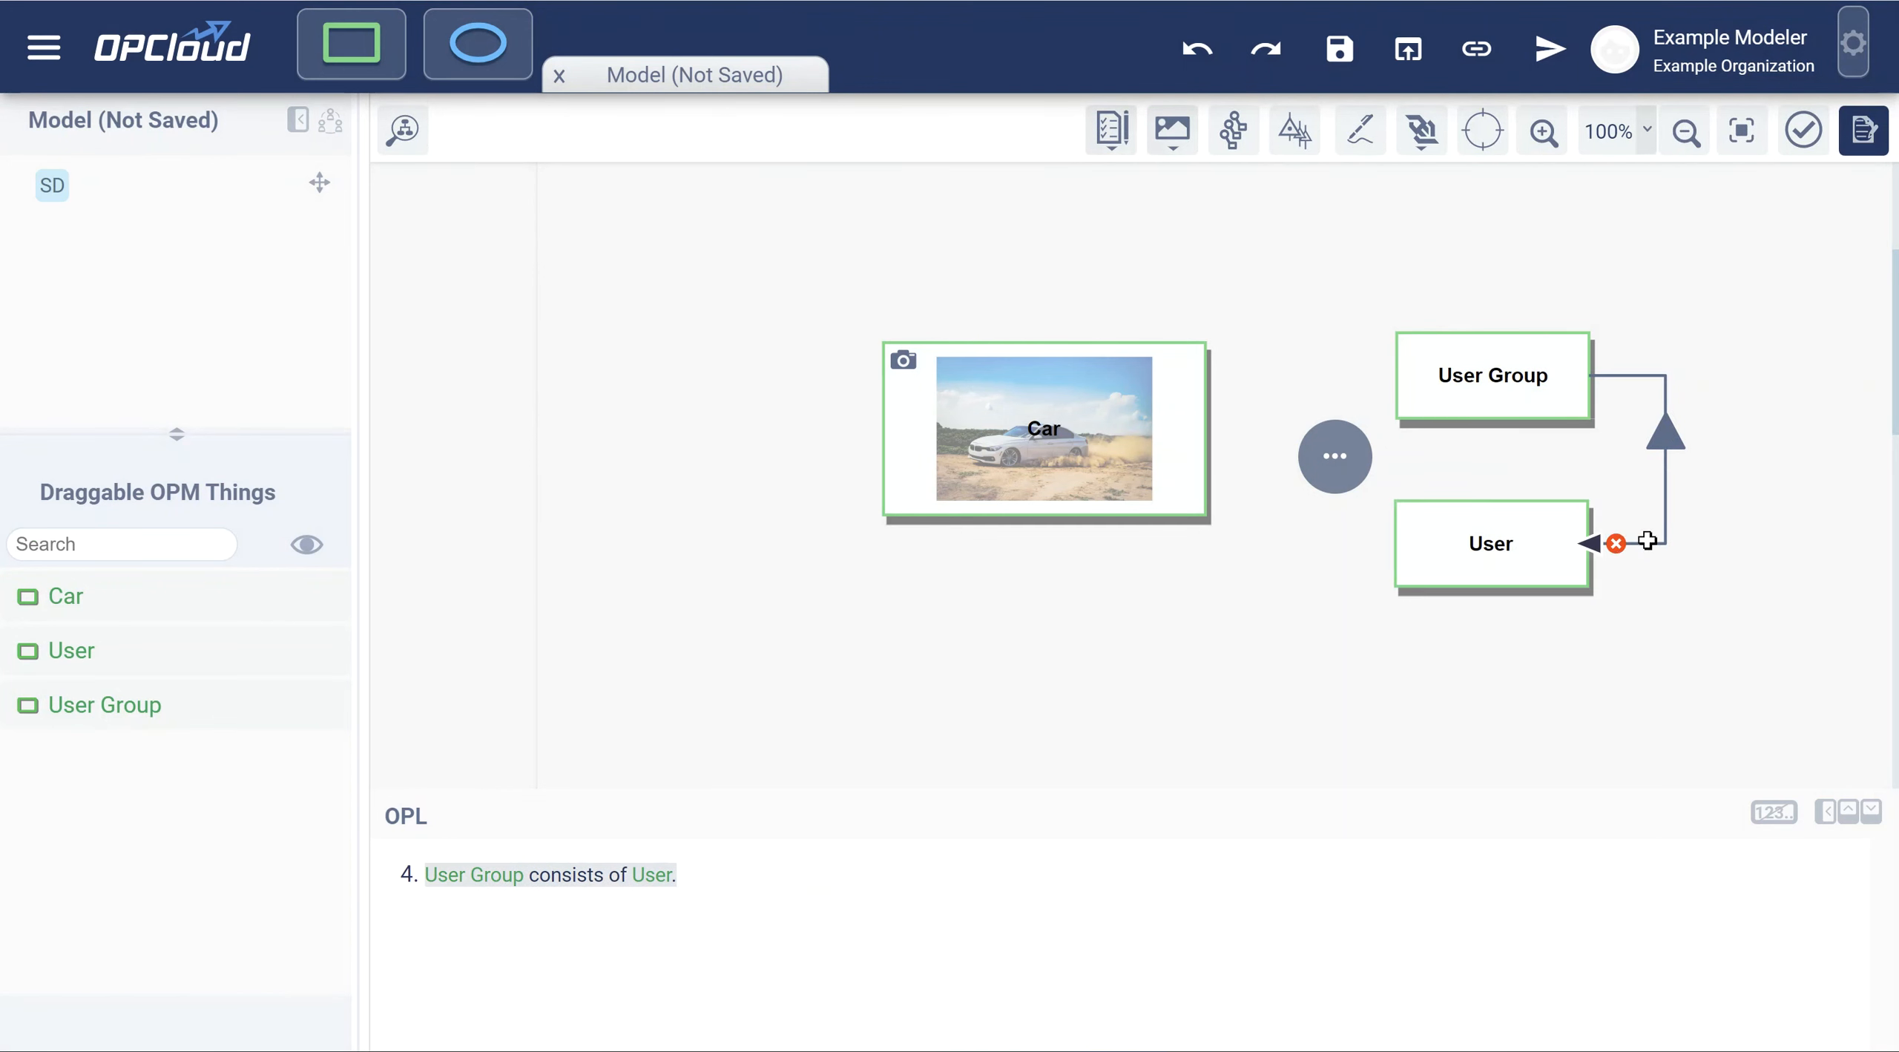
left_click(1647, 541)
left_click(1643, 603)
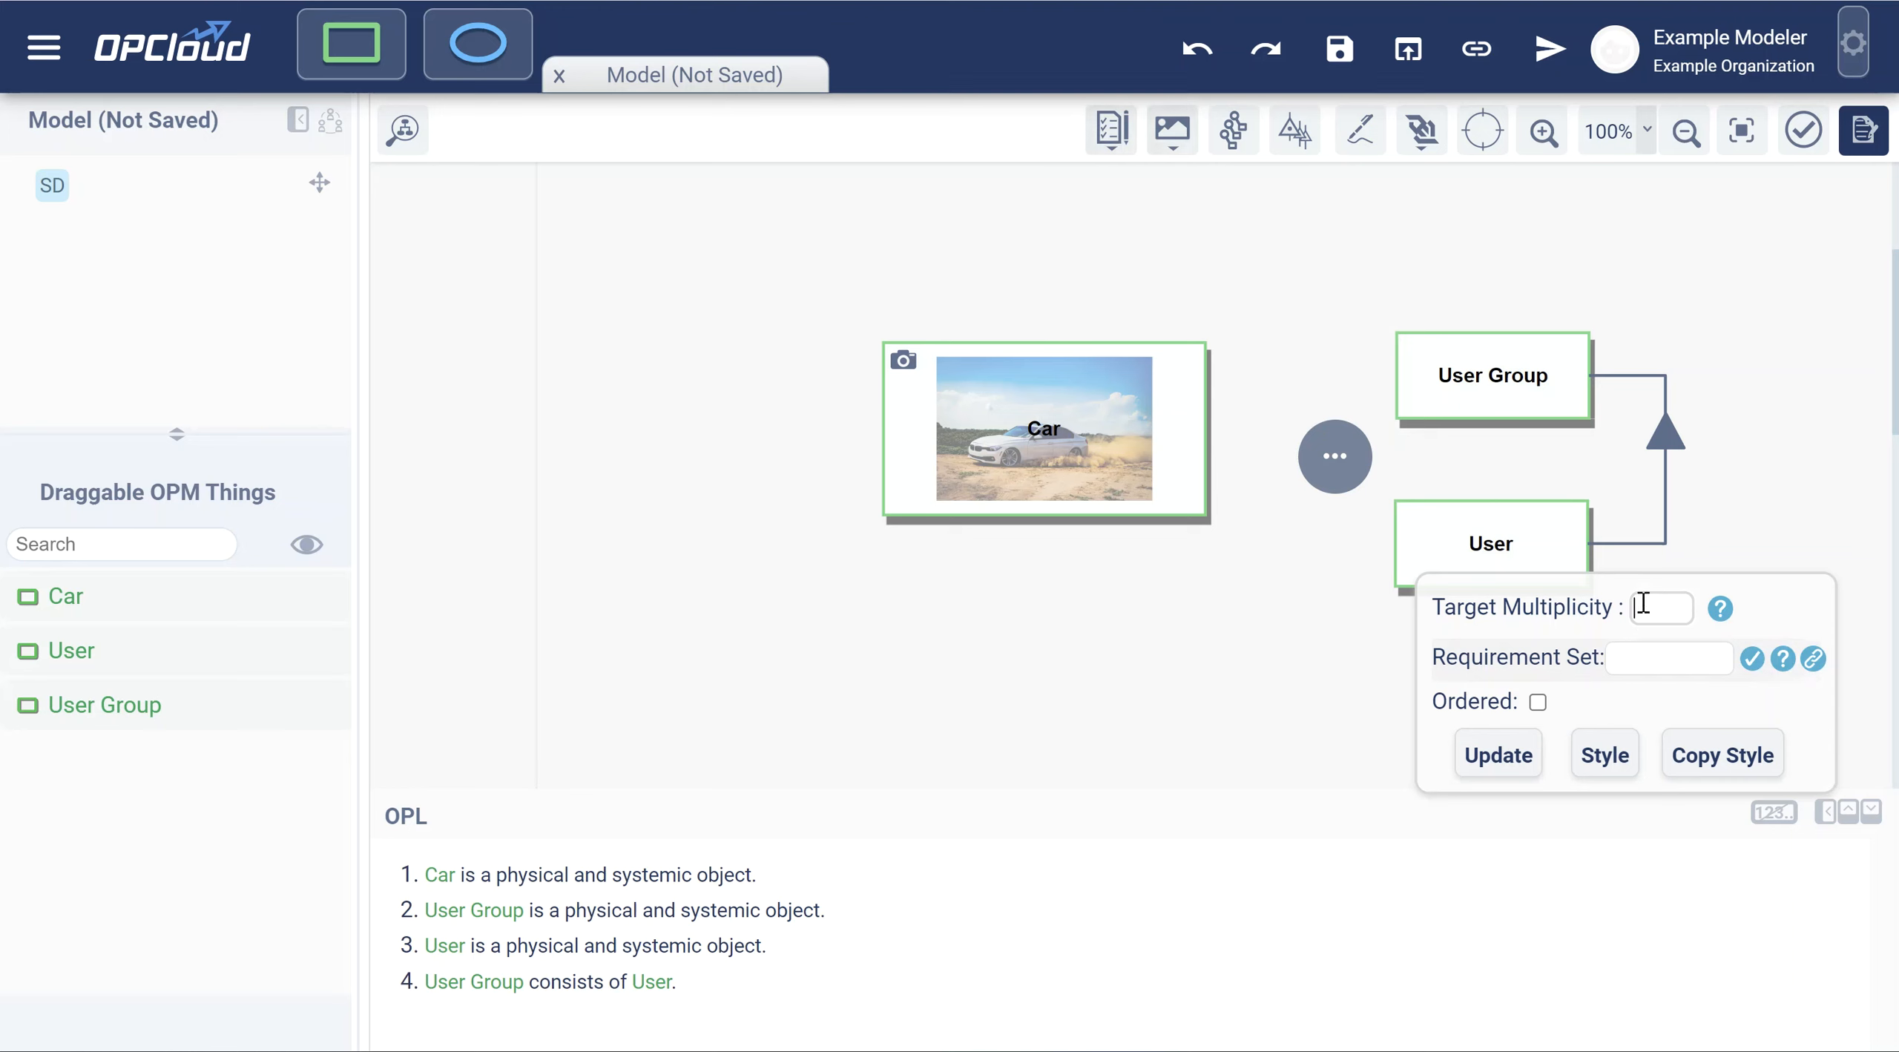
type("+")
left_click(1491, 757)
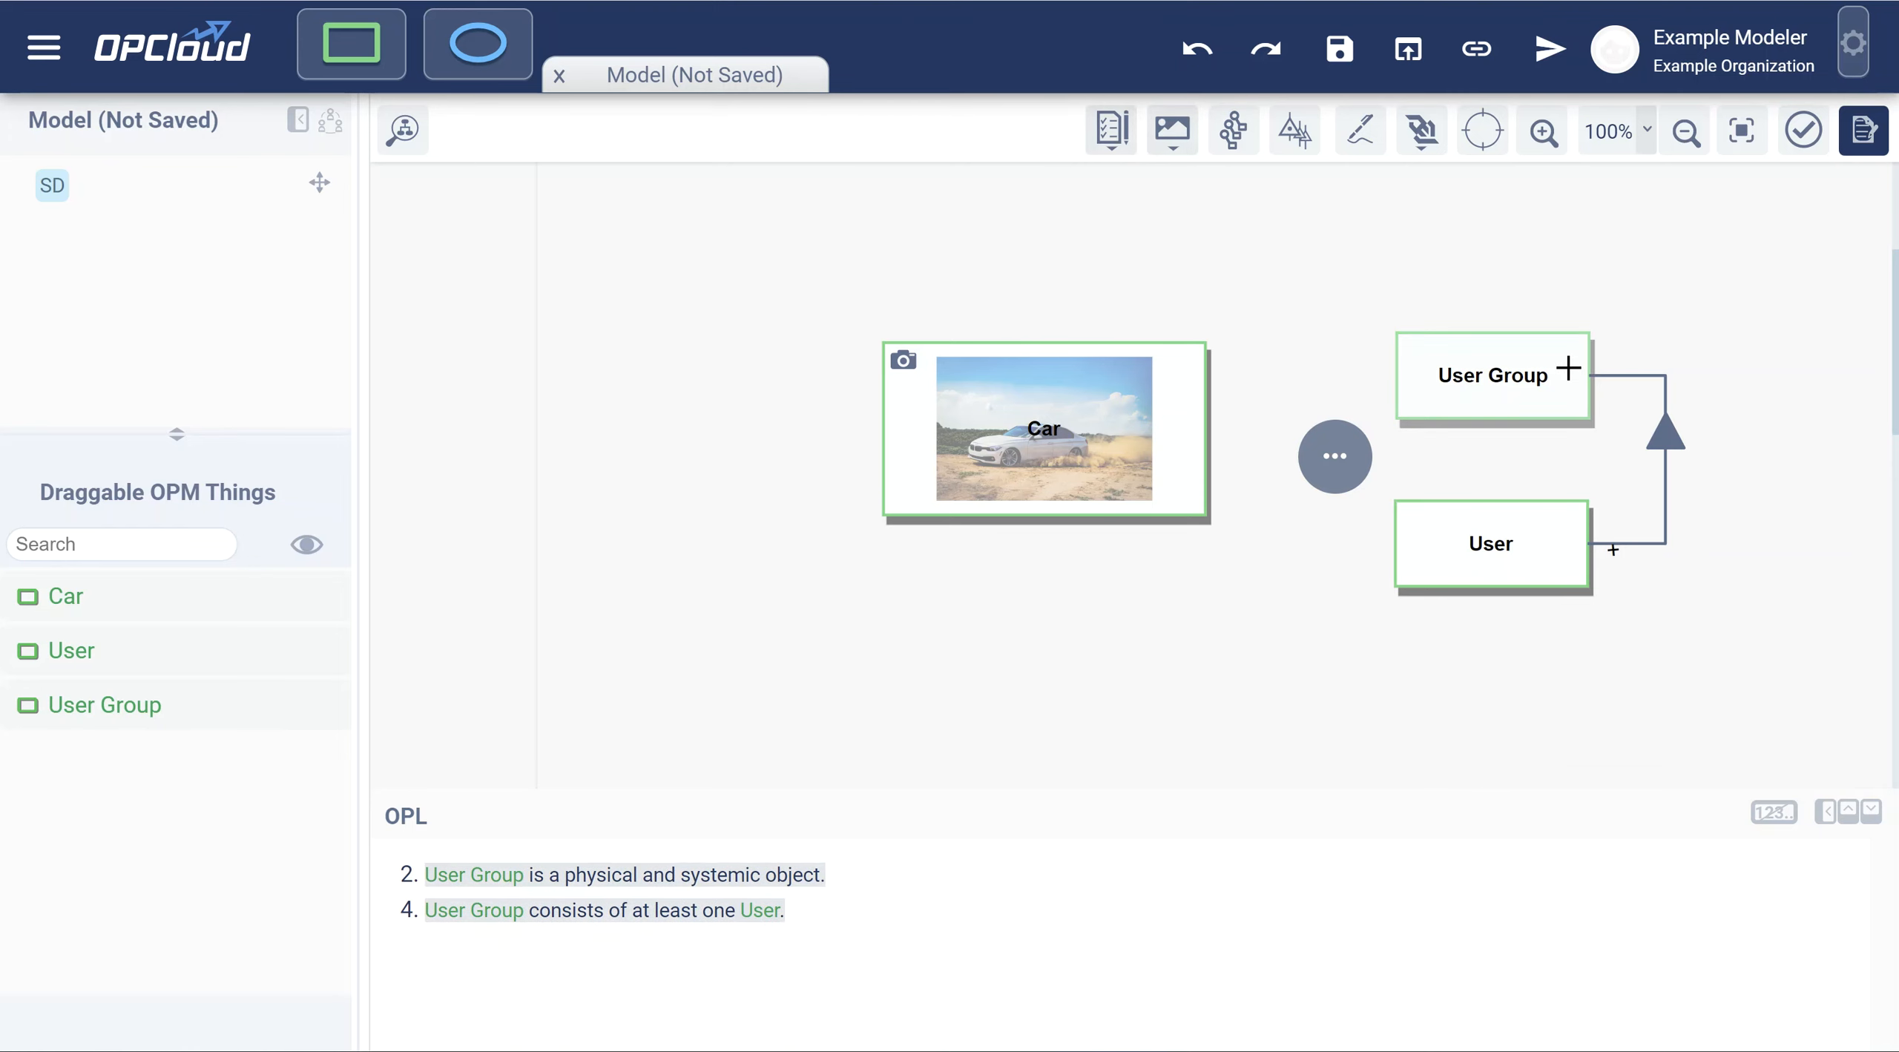
Find the group icon in the Global images pool by the tag users and insert it into the User Group object.
left_click(1455, 372)
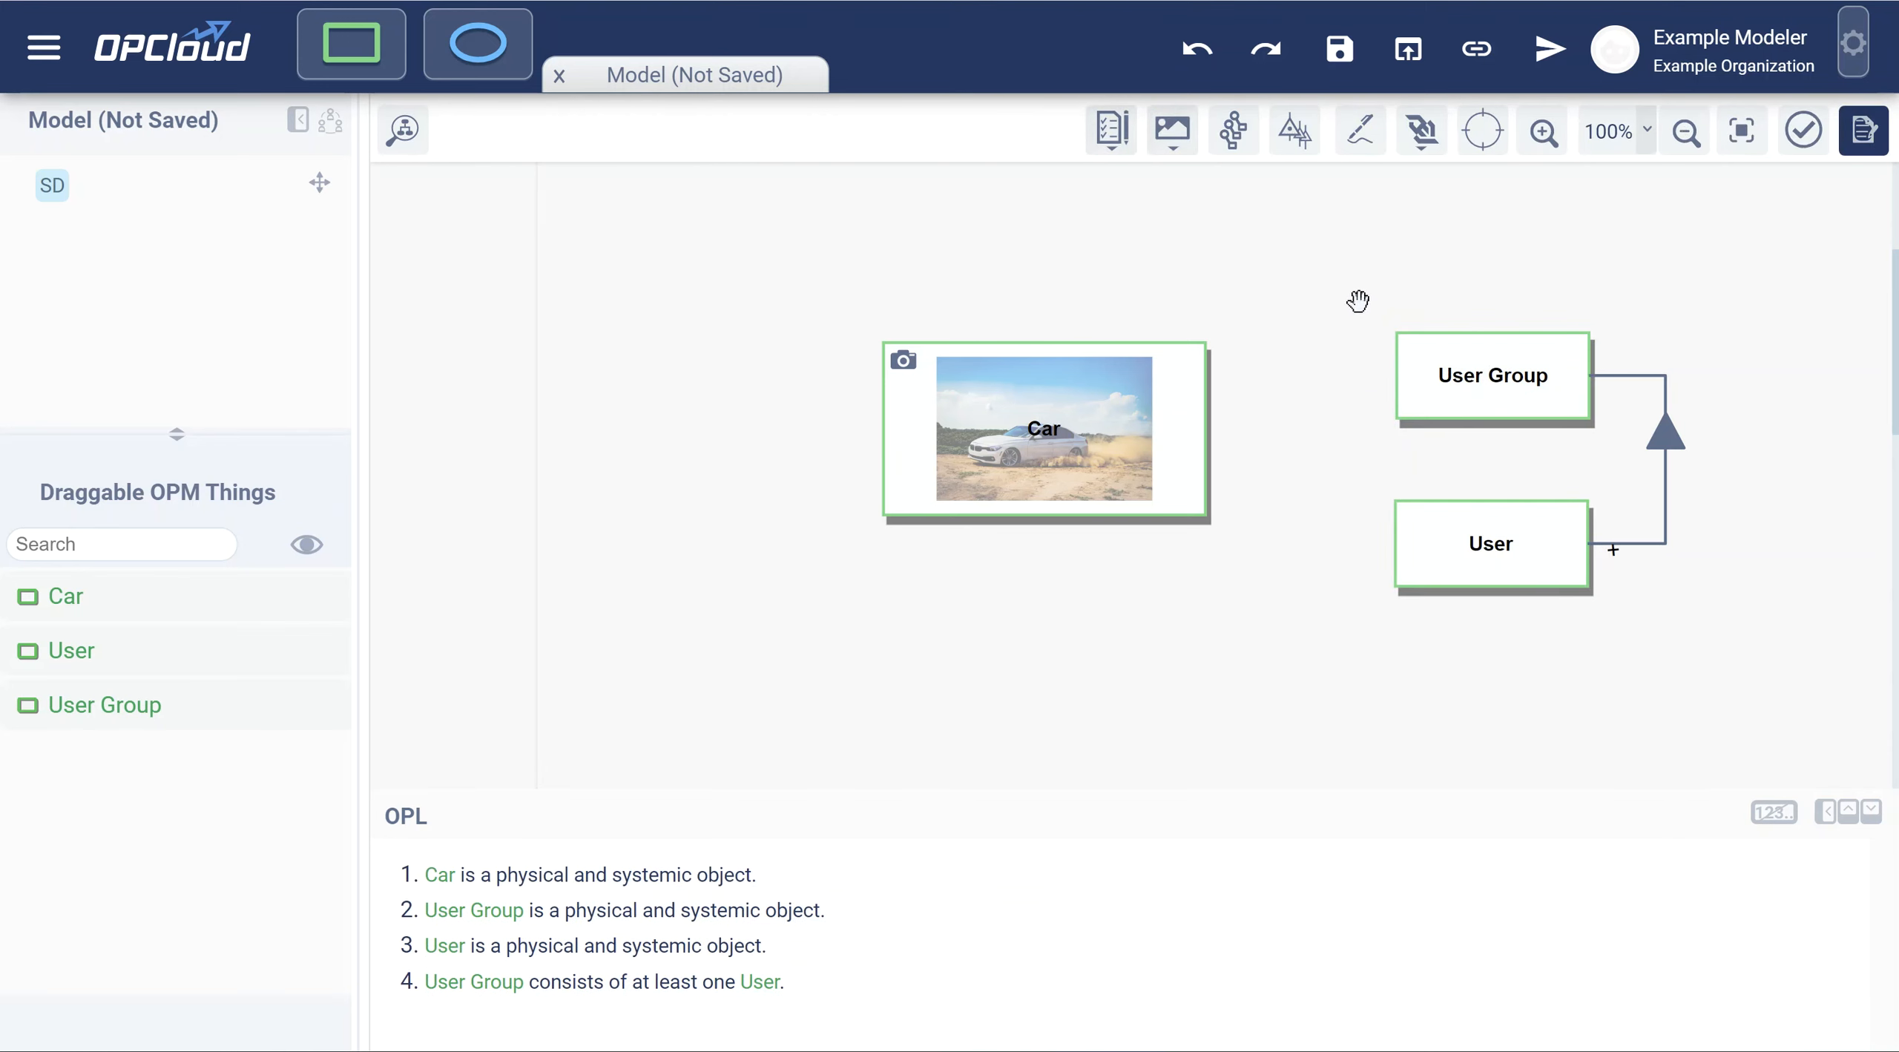
left_click(760, 152)
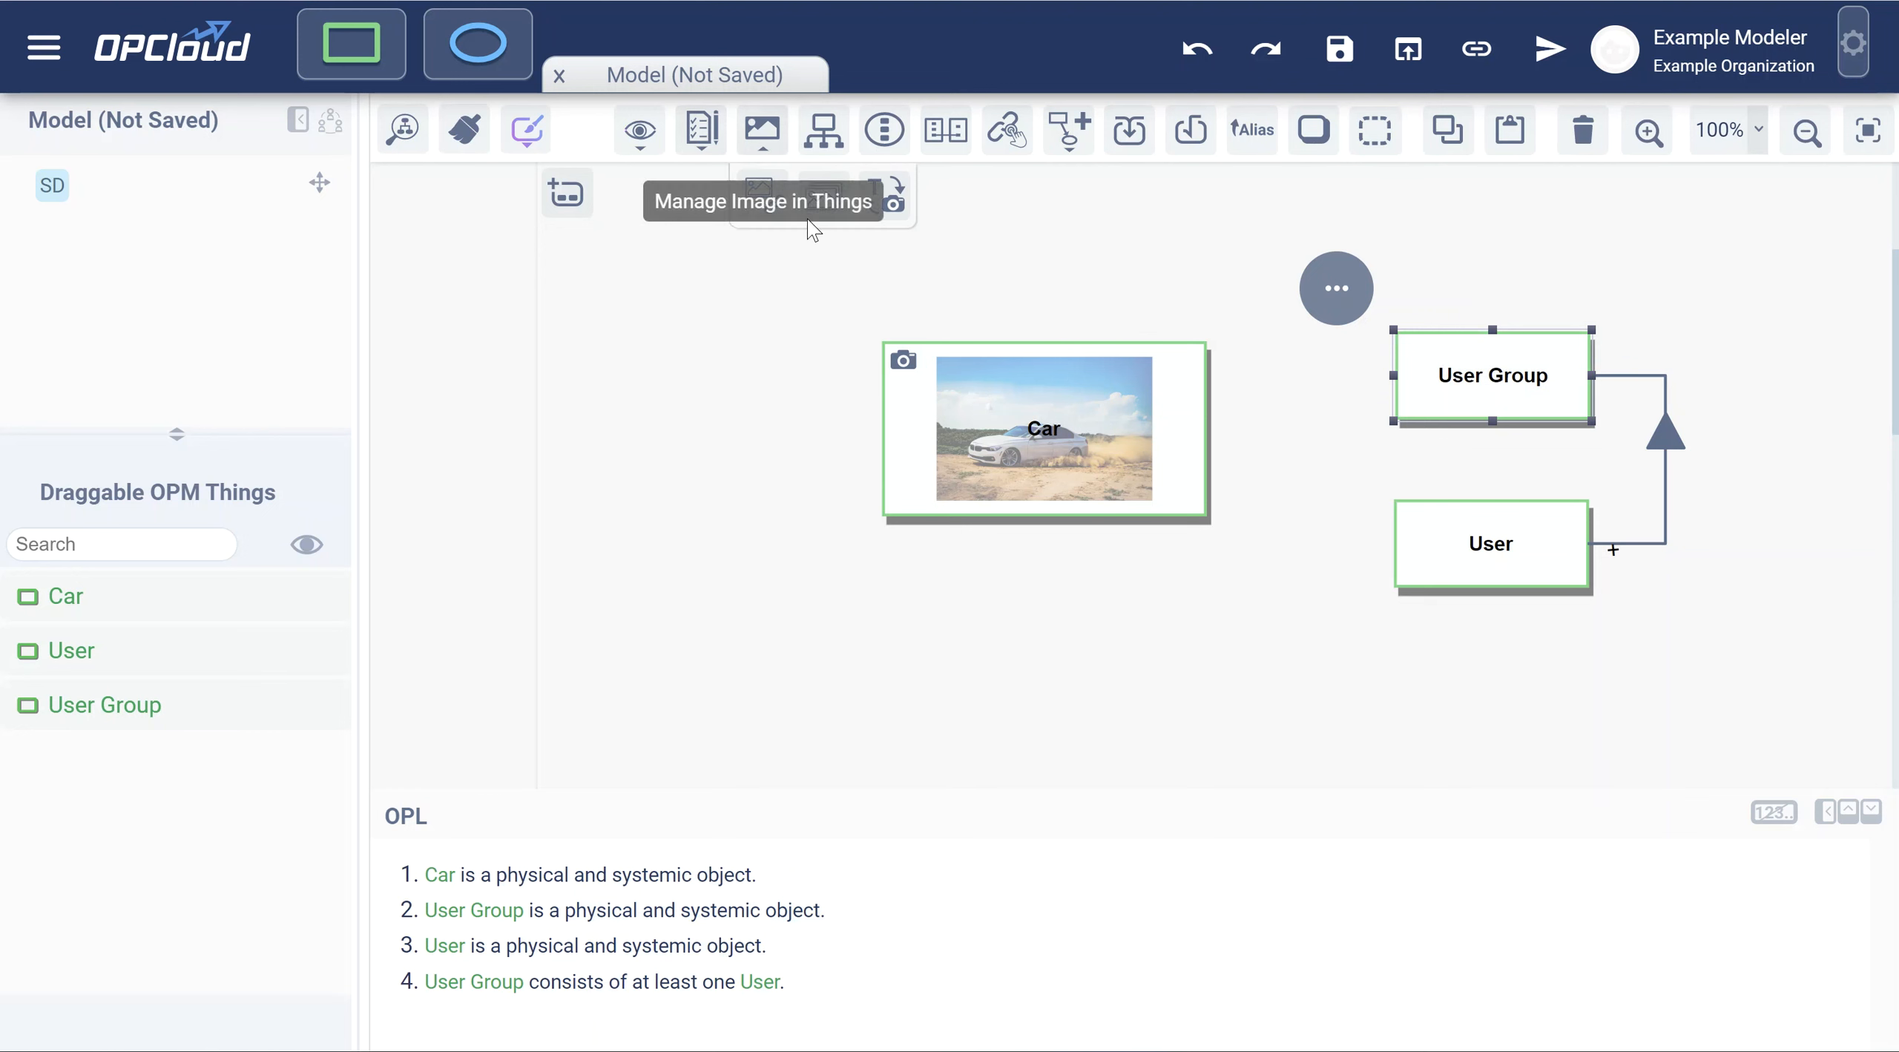
left_click(834, 216)
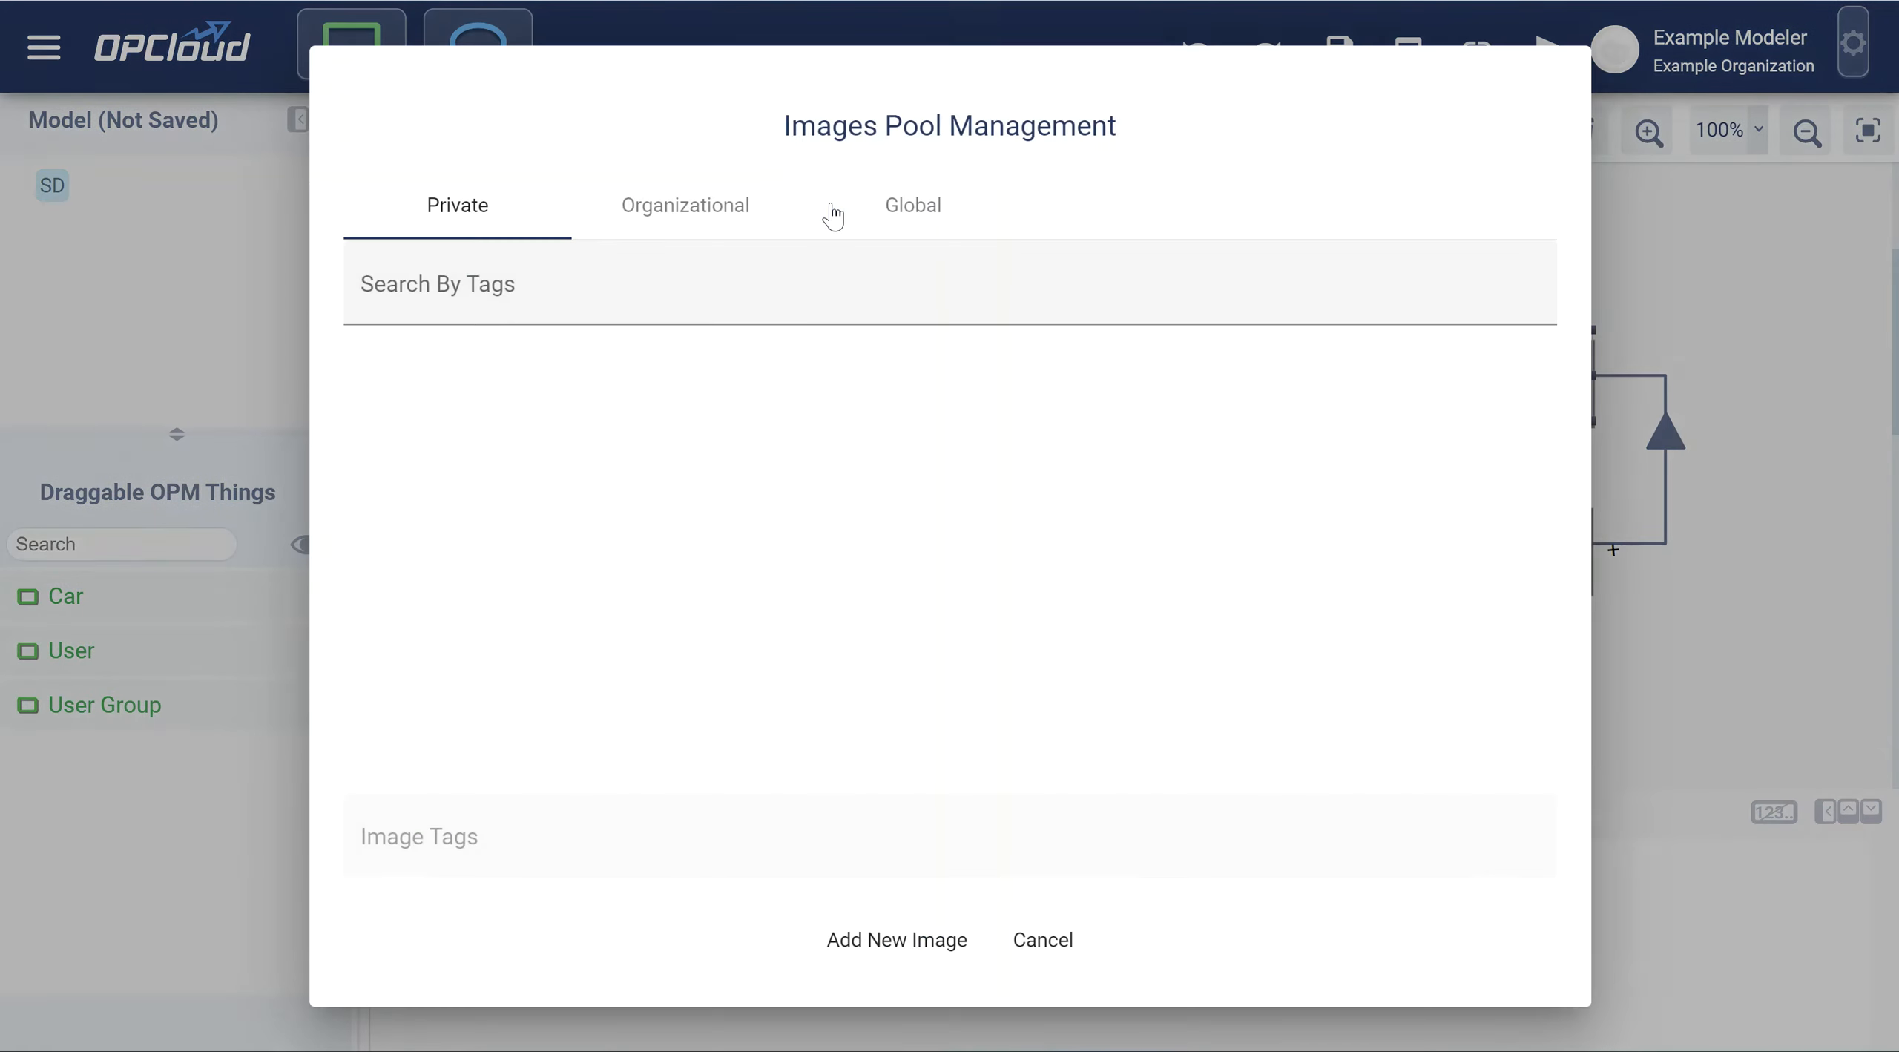
left_click(915, 215)
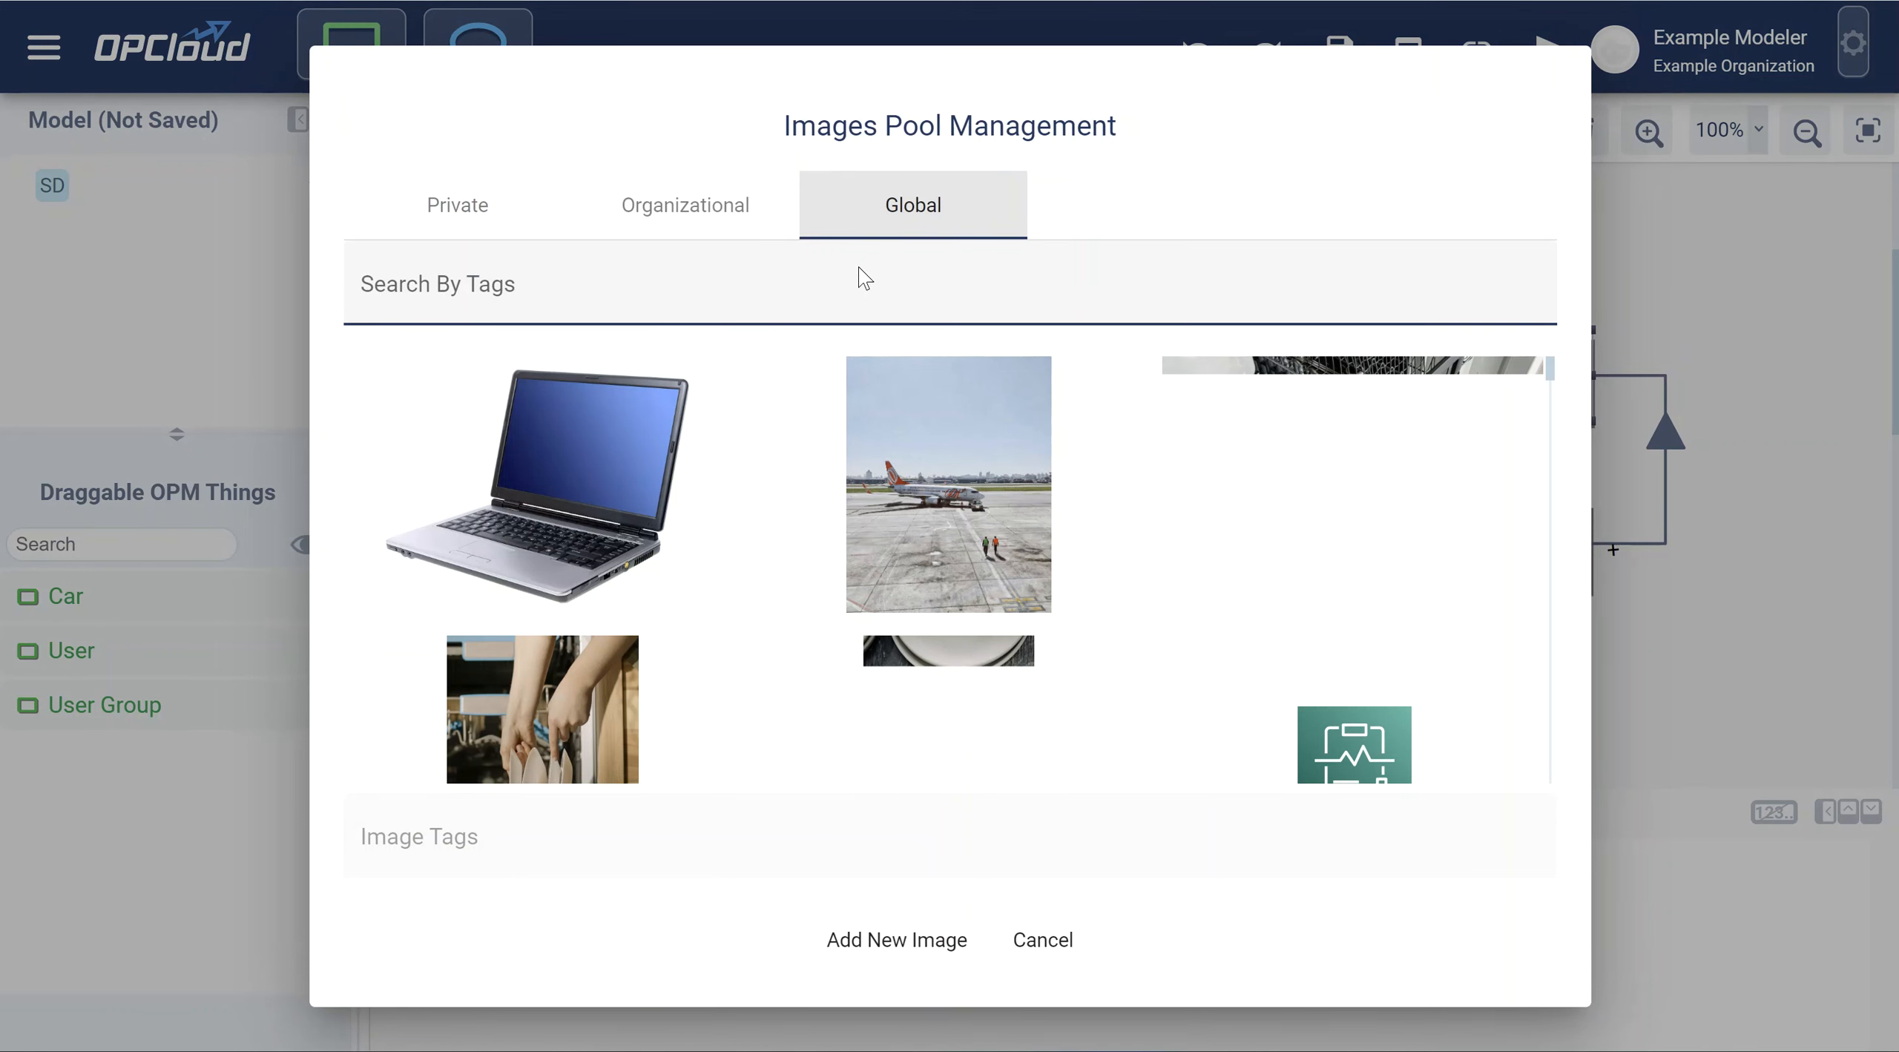
left_click(790, 289)
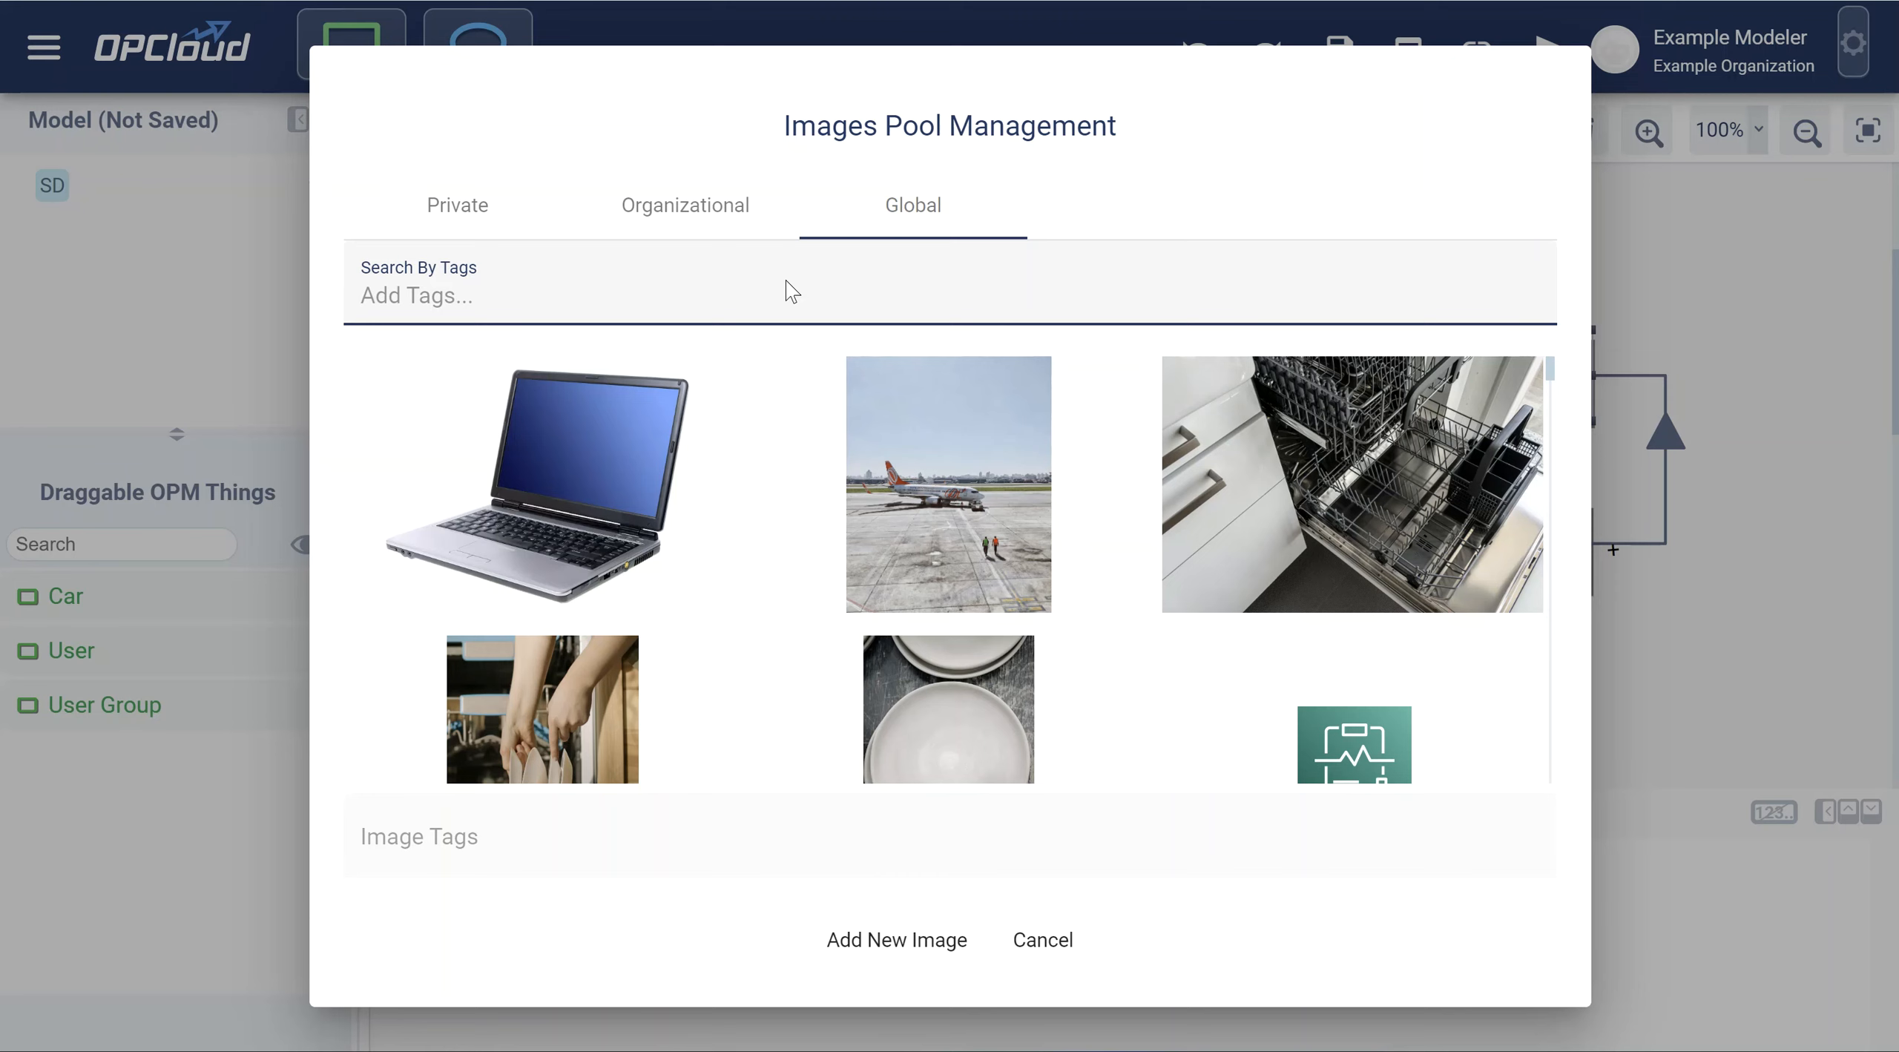
type("users")
key("Return")
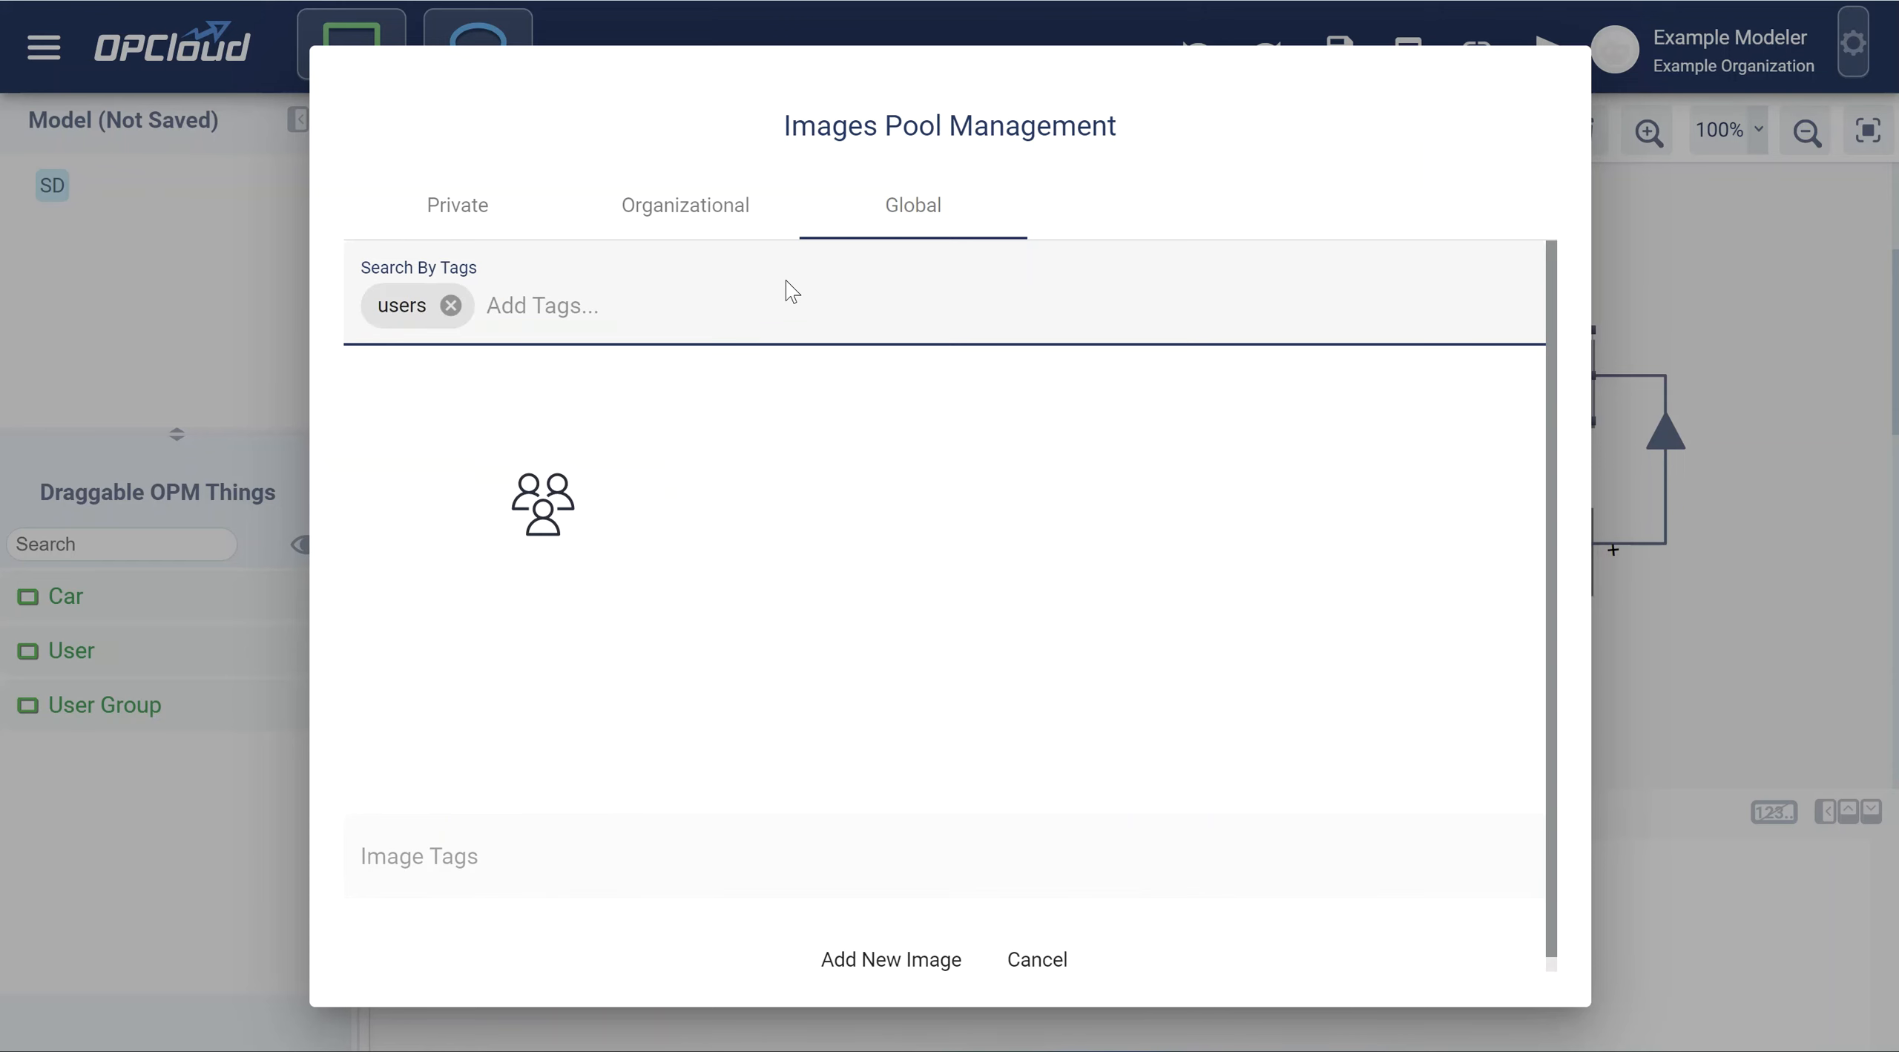
left_click(553, 504)
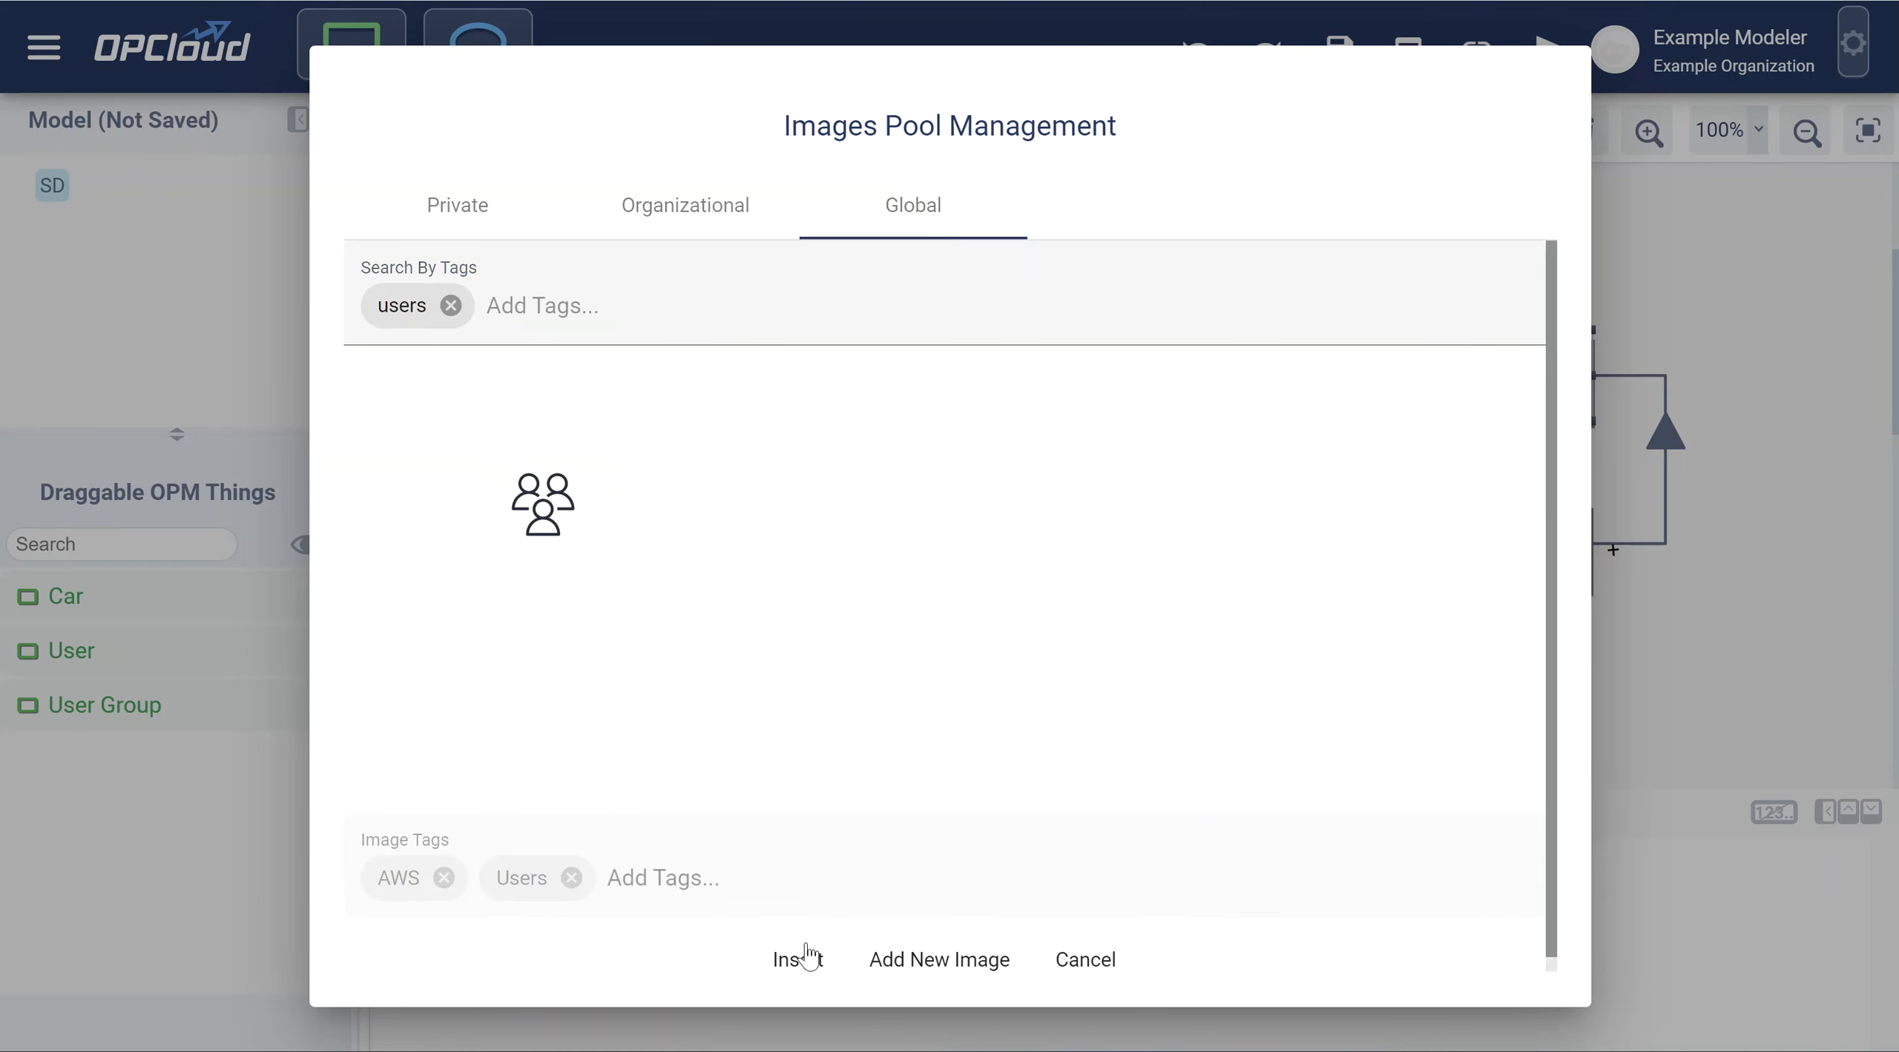
left_click(798, 959)
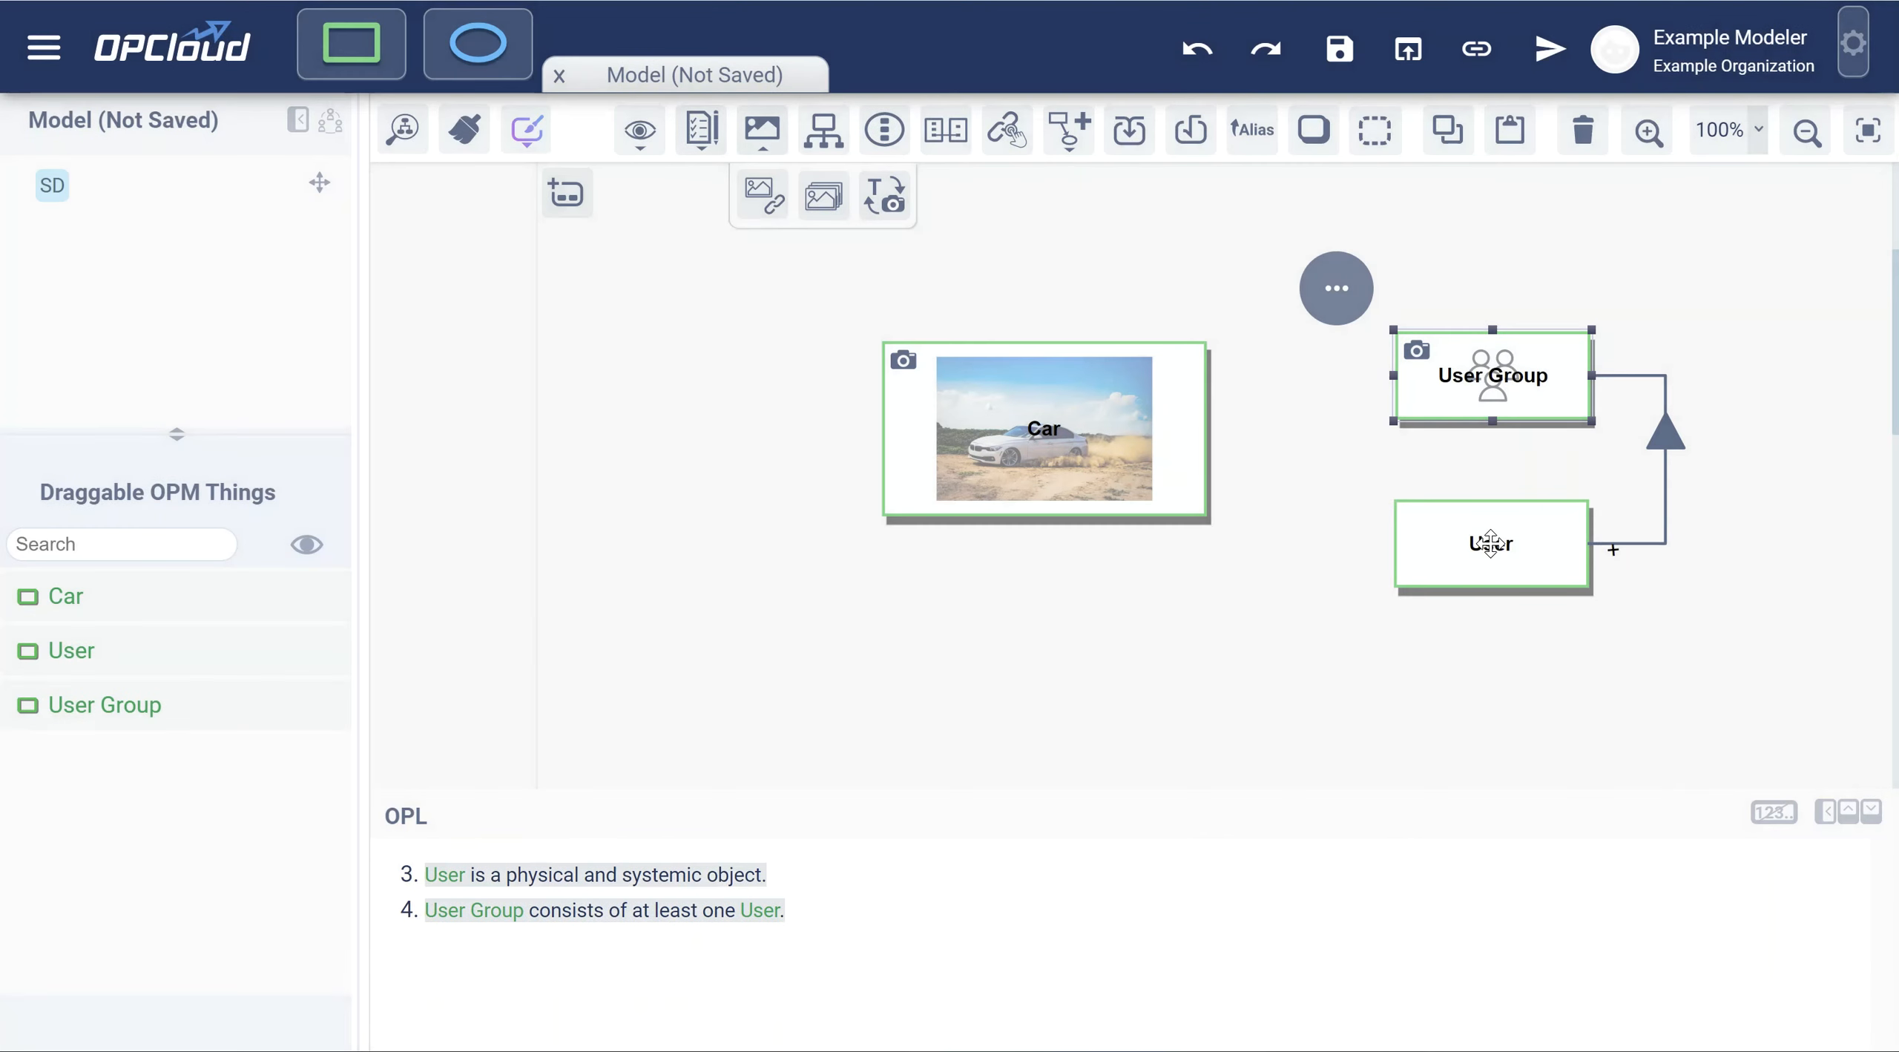
Find the single-person icon in the Global images pool by the tag user and insert it into the User object.
left_click(1490, 544)
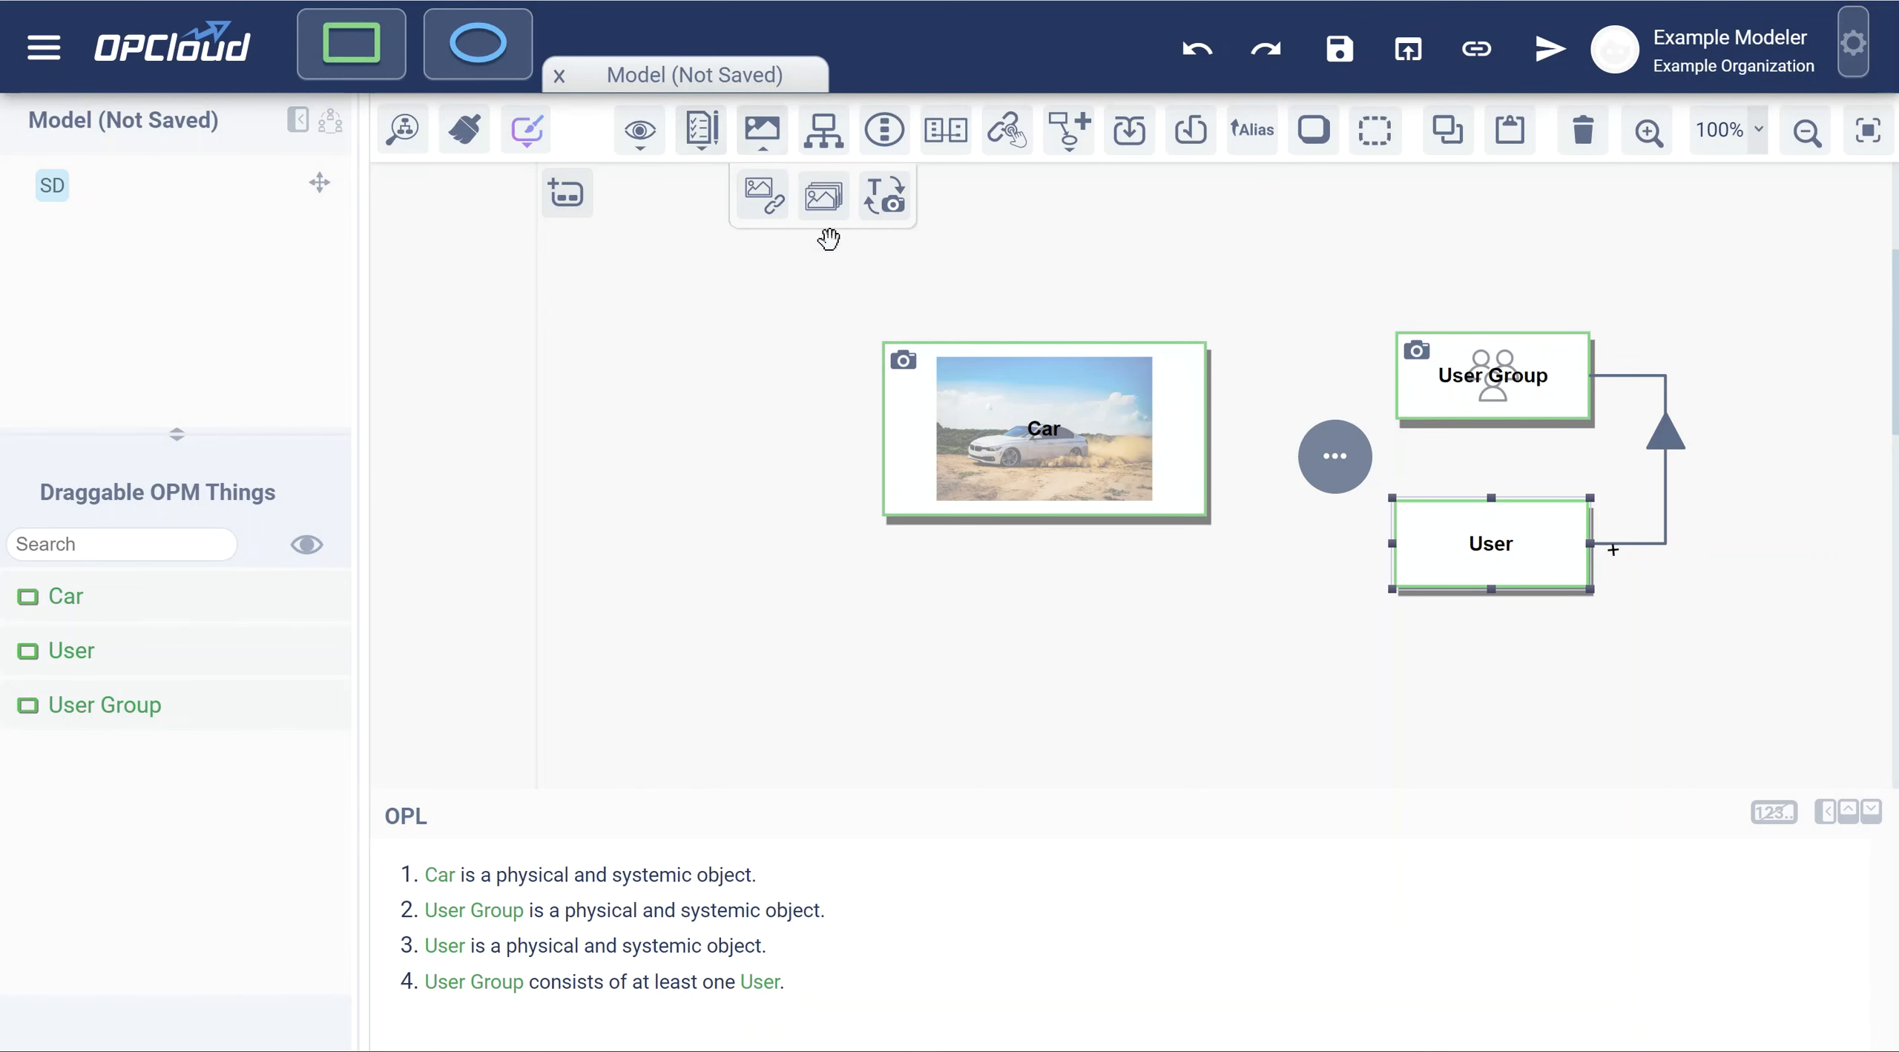
left_click(823, 196)
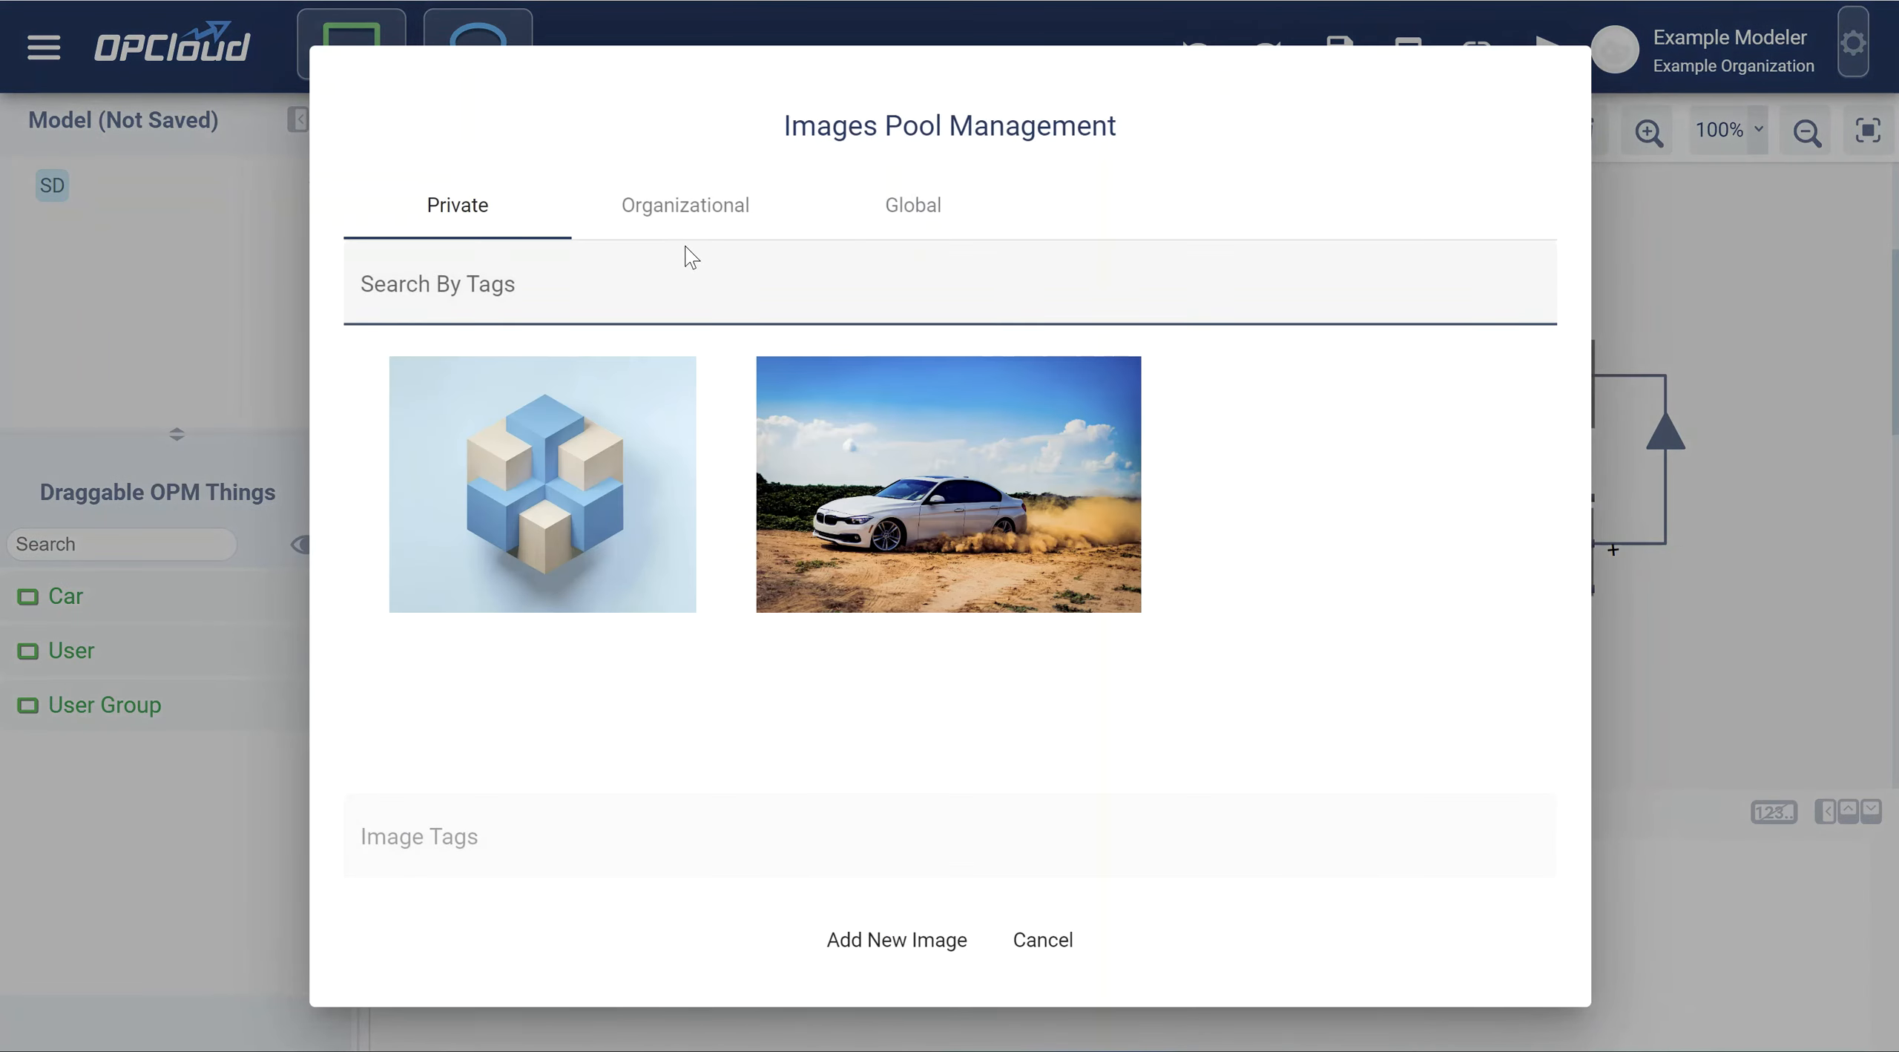
left_click(902, 204)
left_click(807, 284)
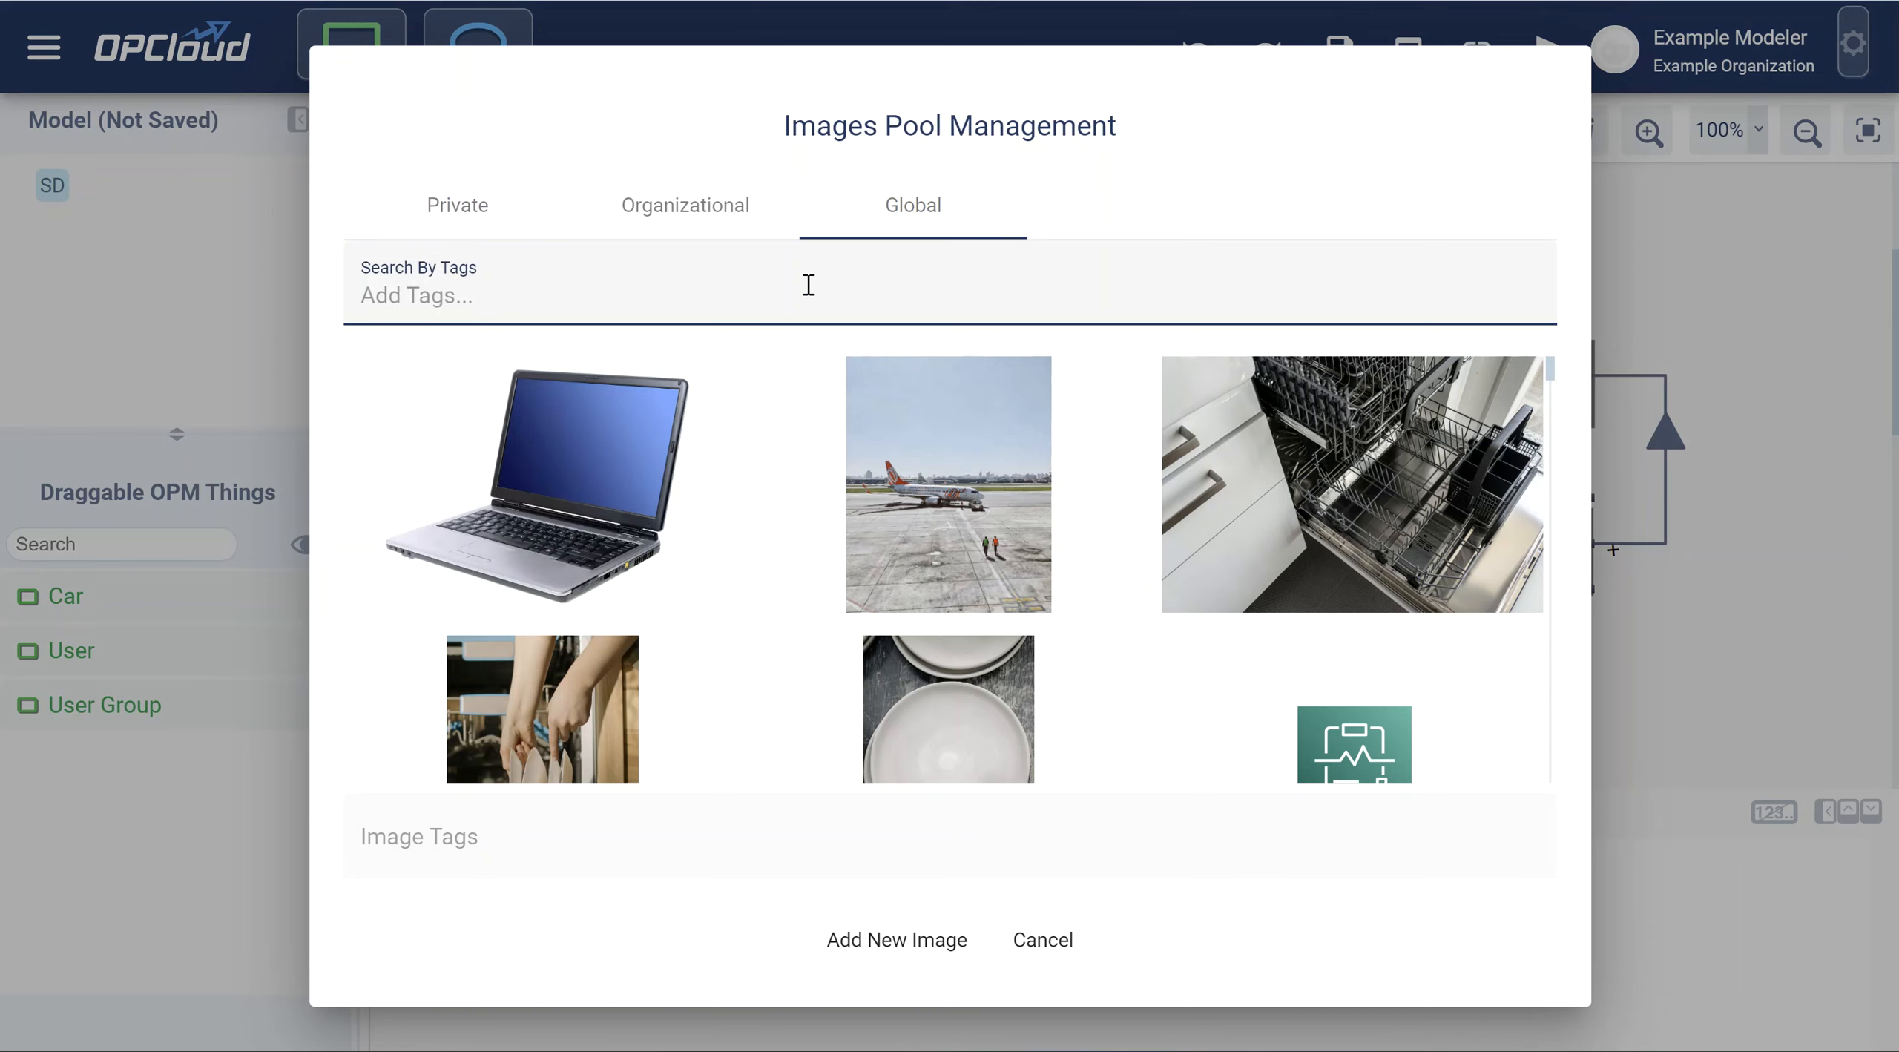
type("user")
key("Return")
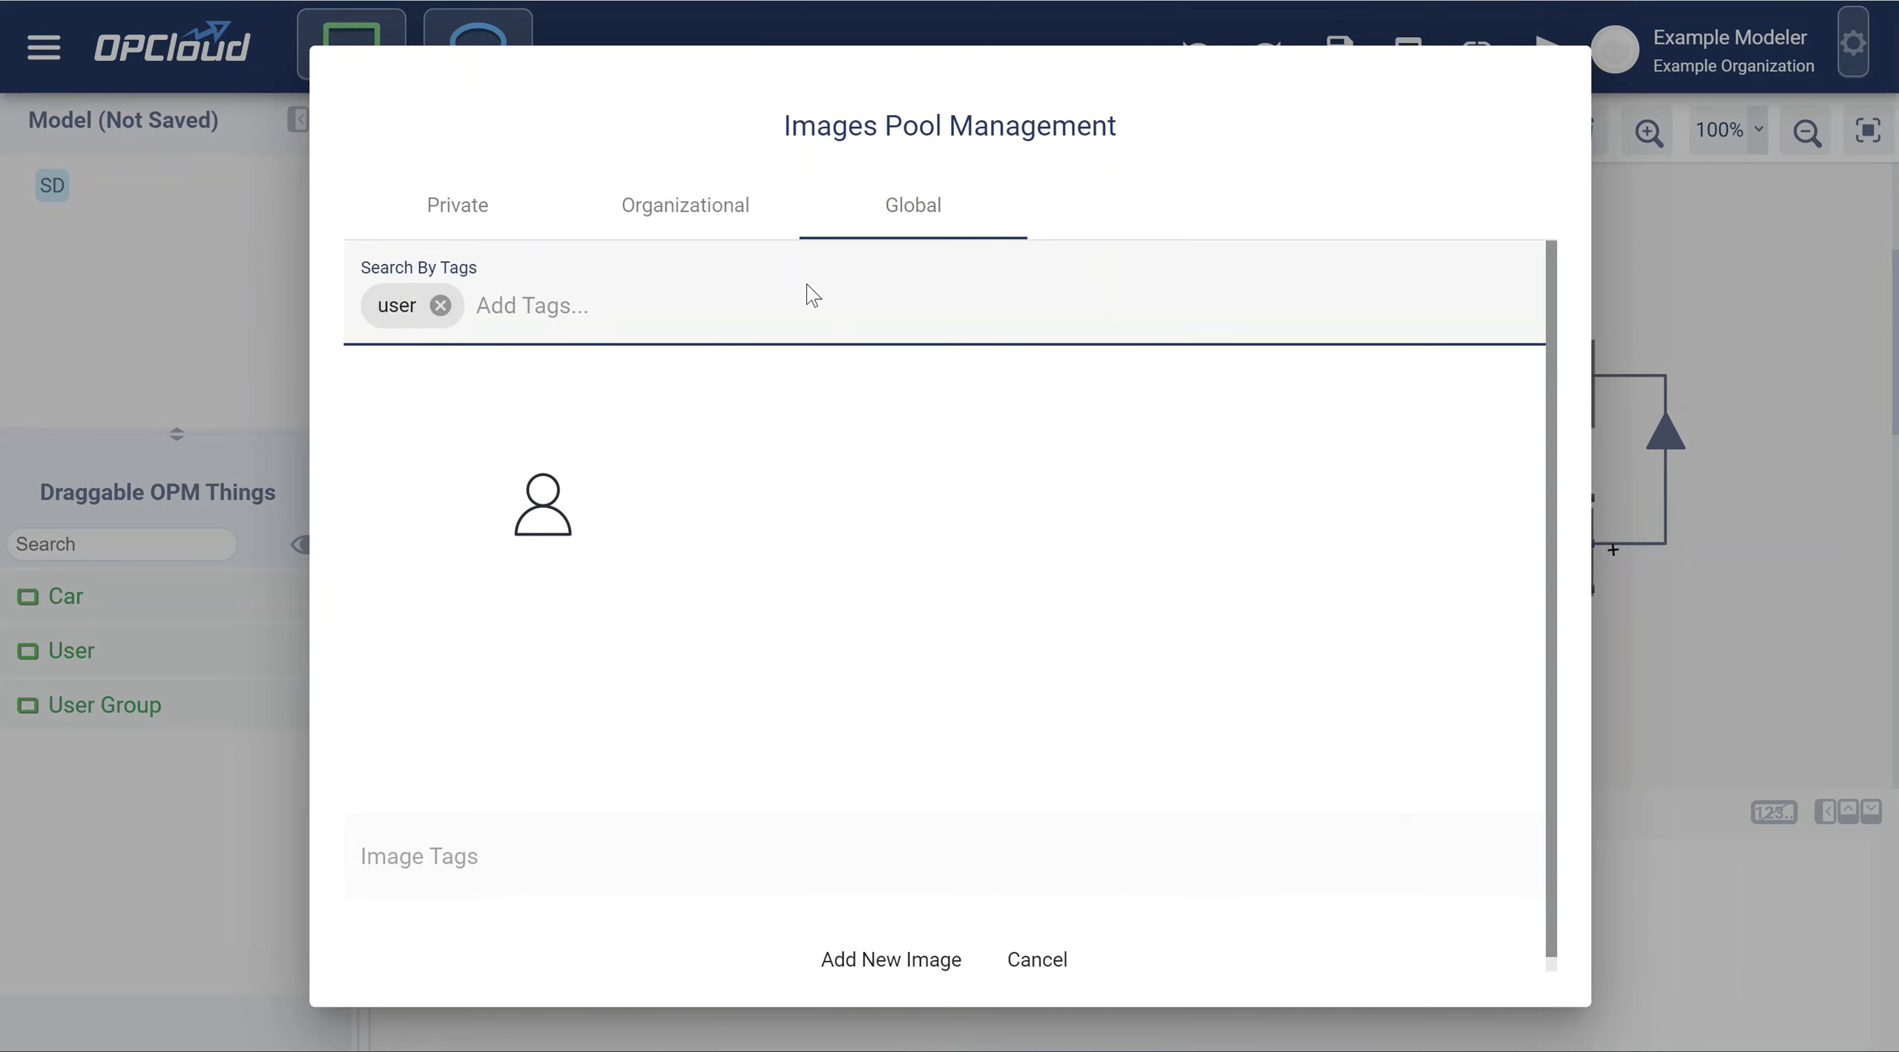
left_click(535, 520)
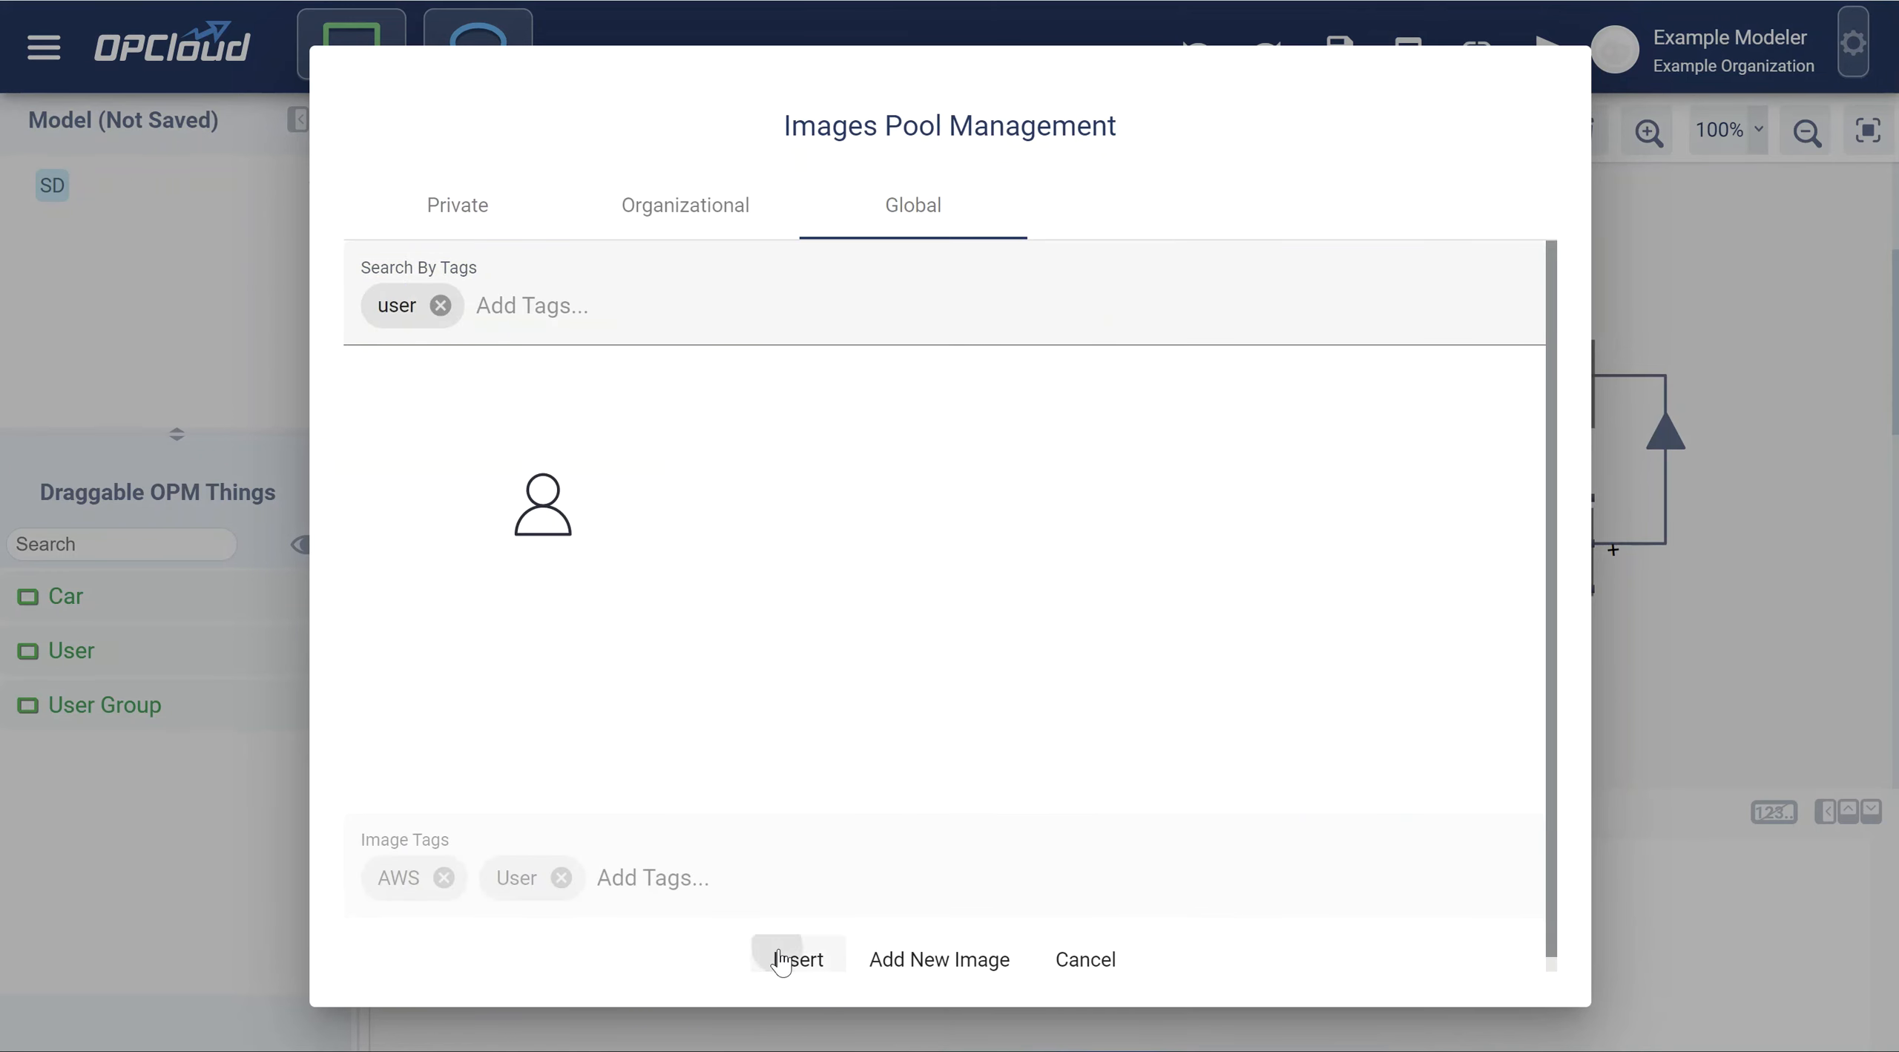
left_click(779, 958)
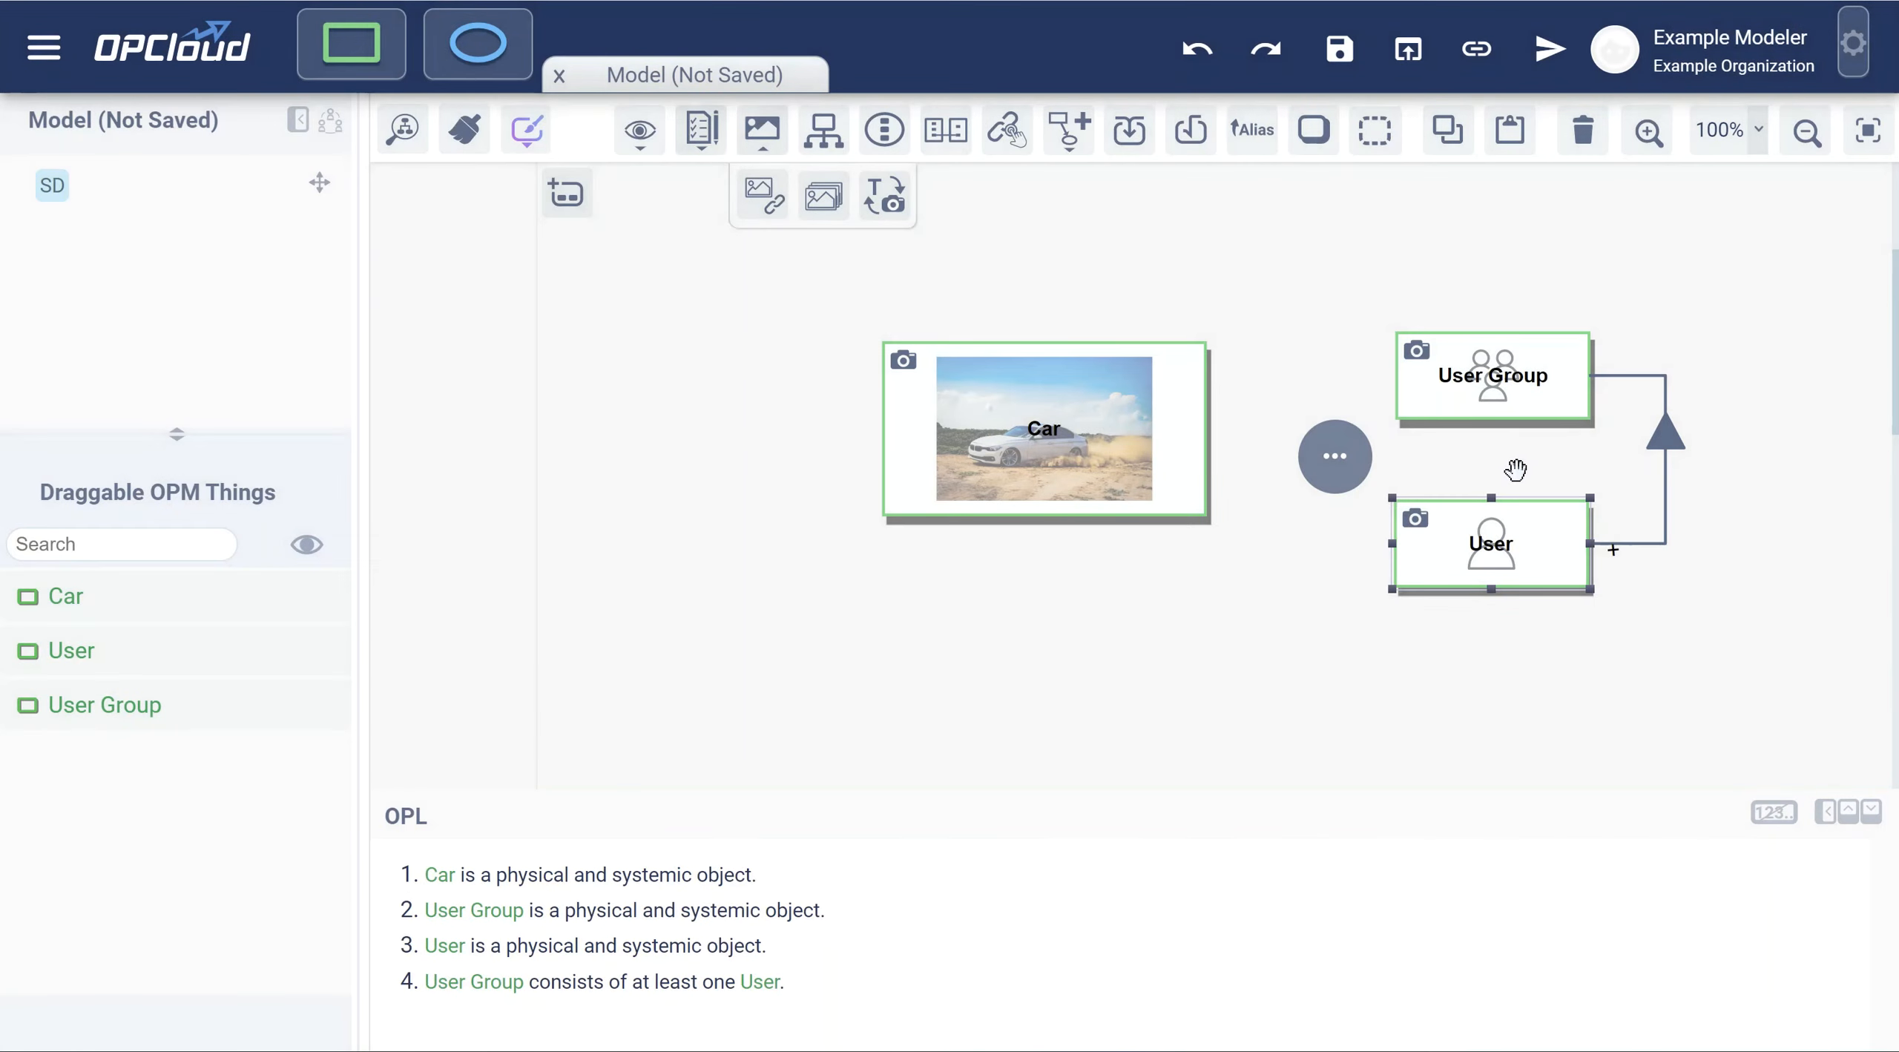
Switch the Car object to show only its image and move it farther away from the User objects.
left_click(1198, 632)
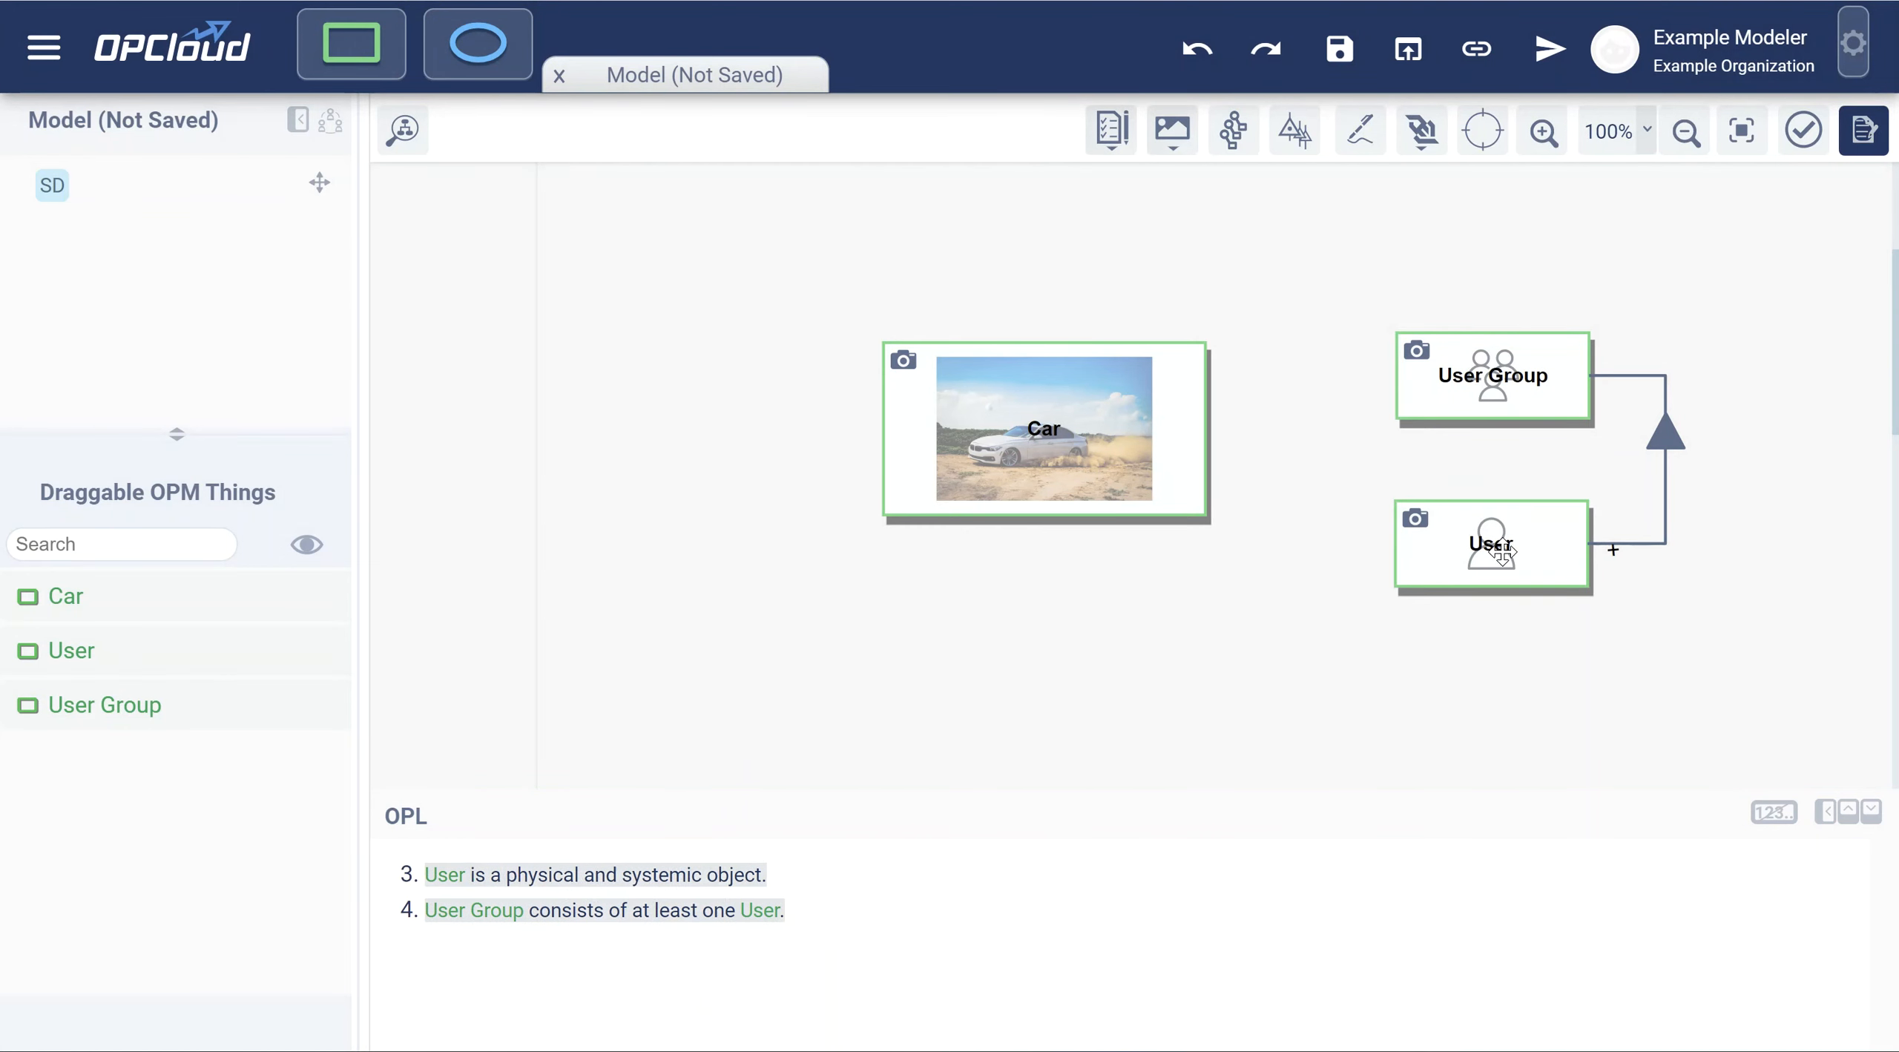
left_click(1037, 382)
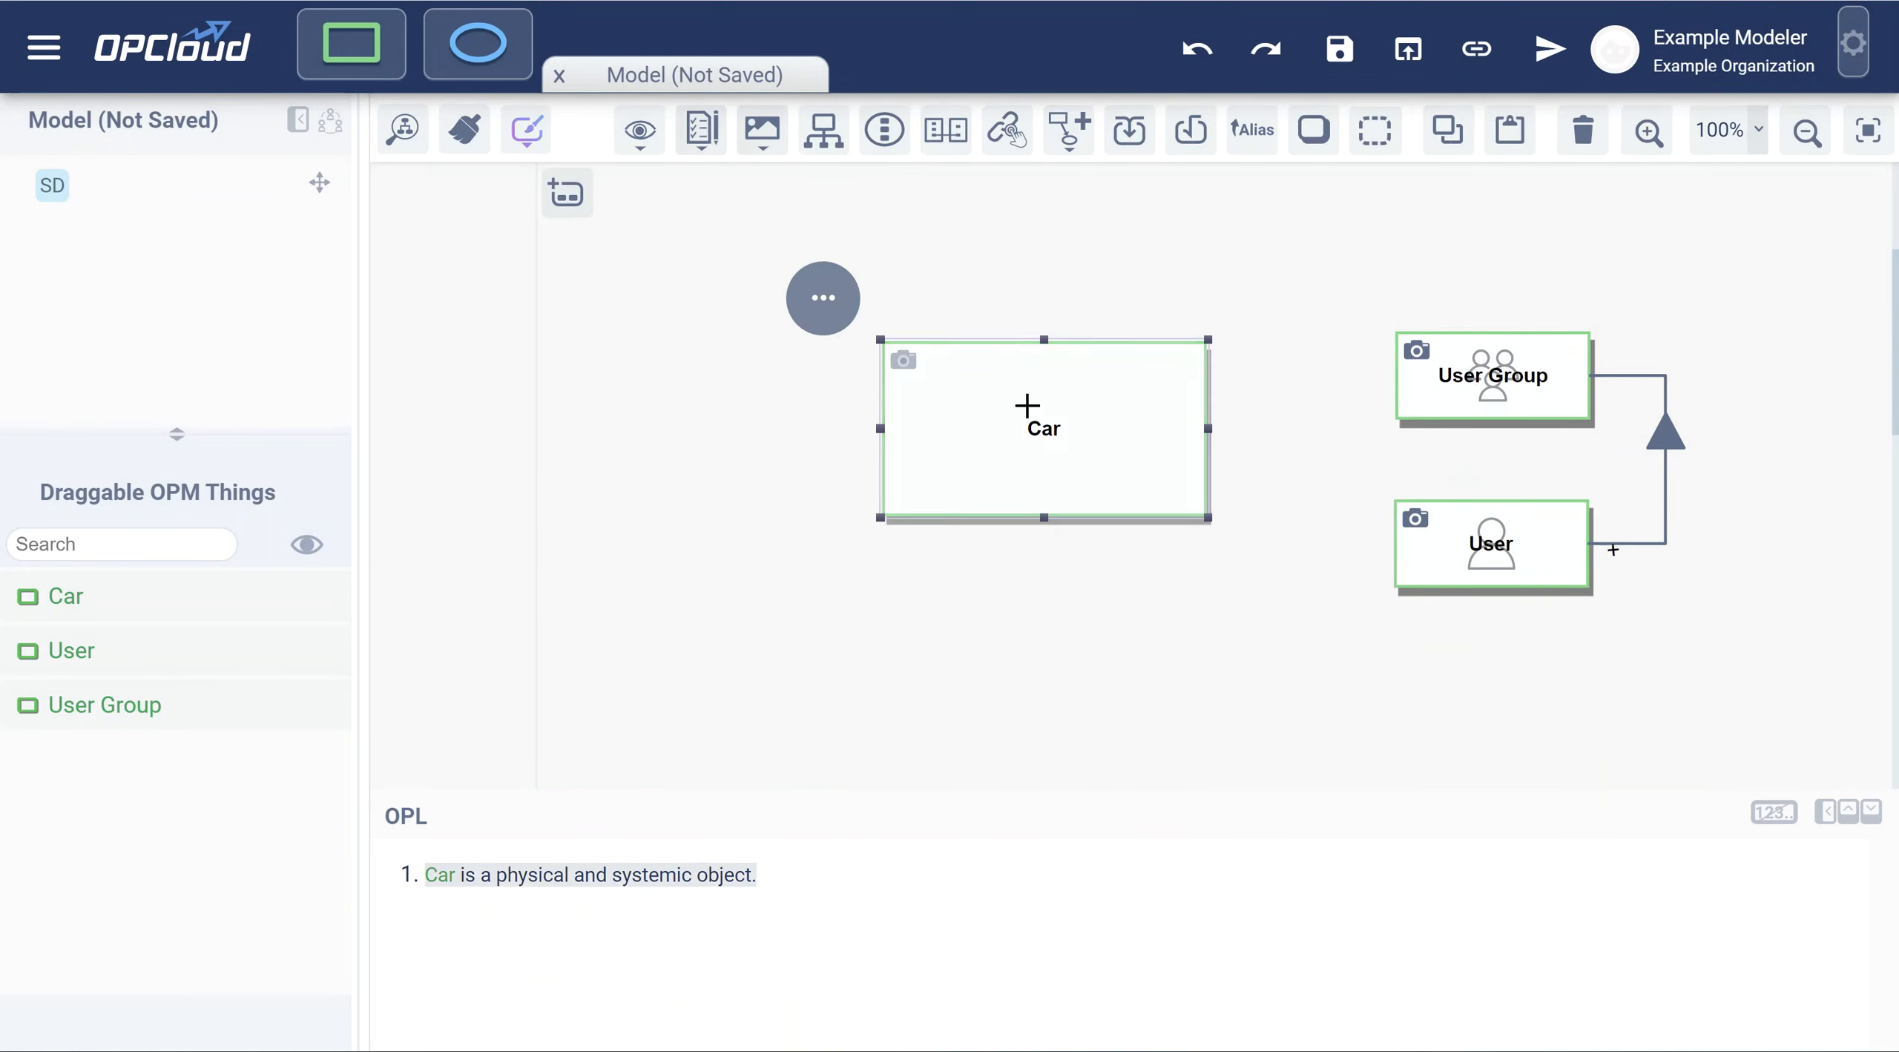
left_click_drag(908, 370, 823, 431)
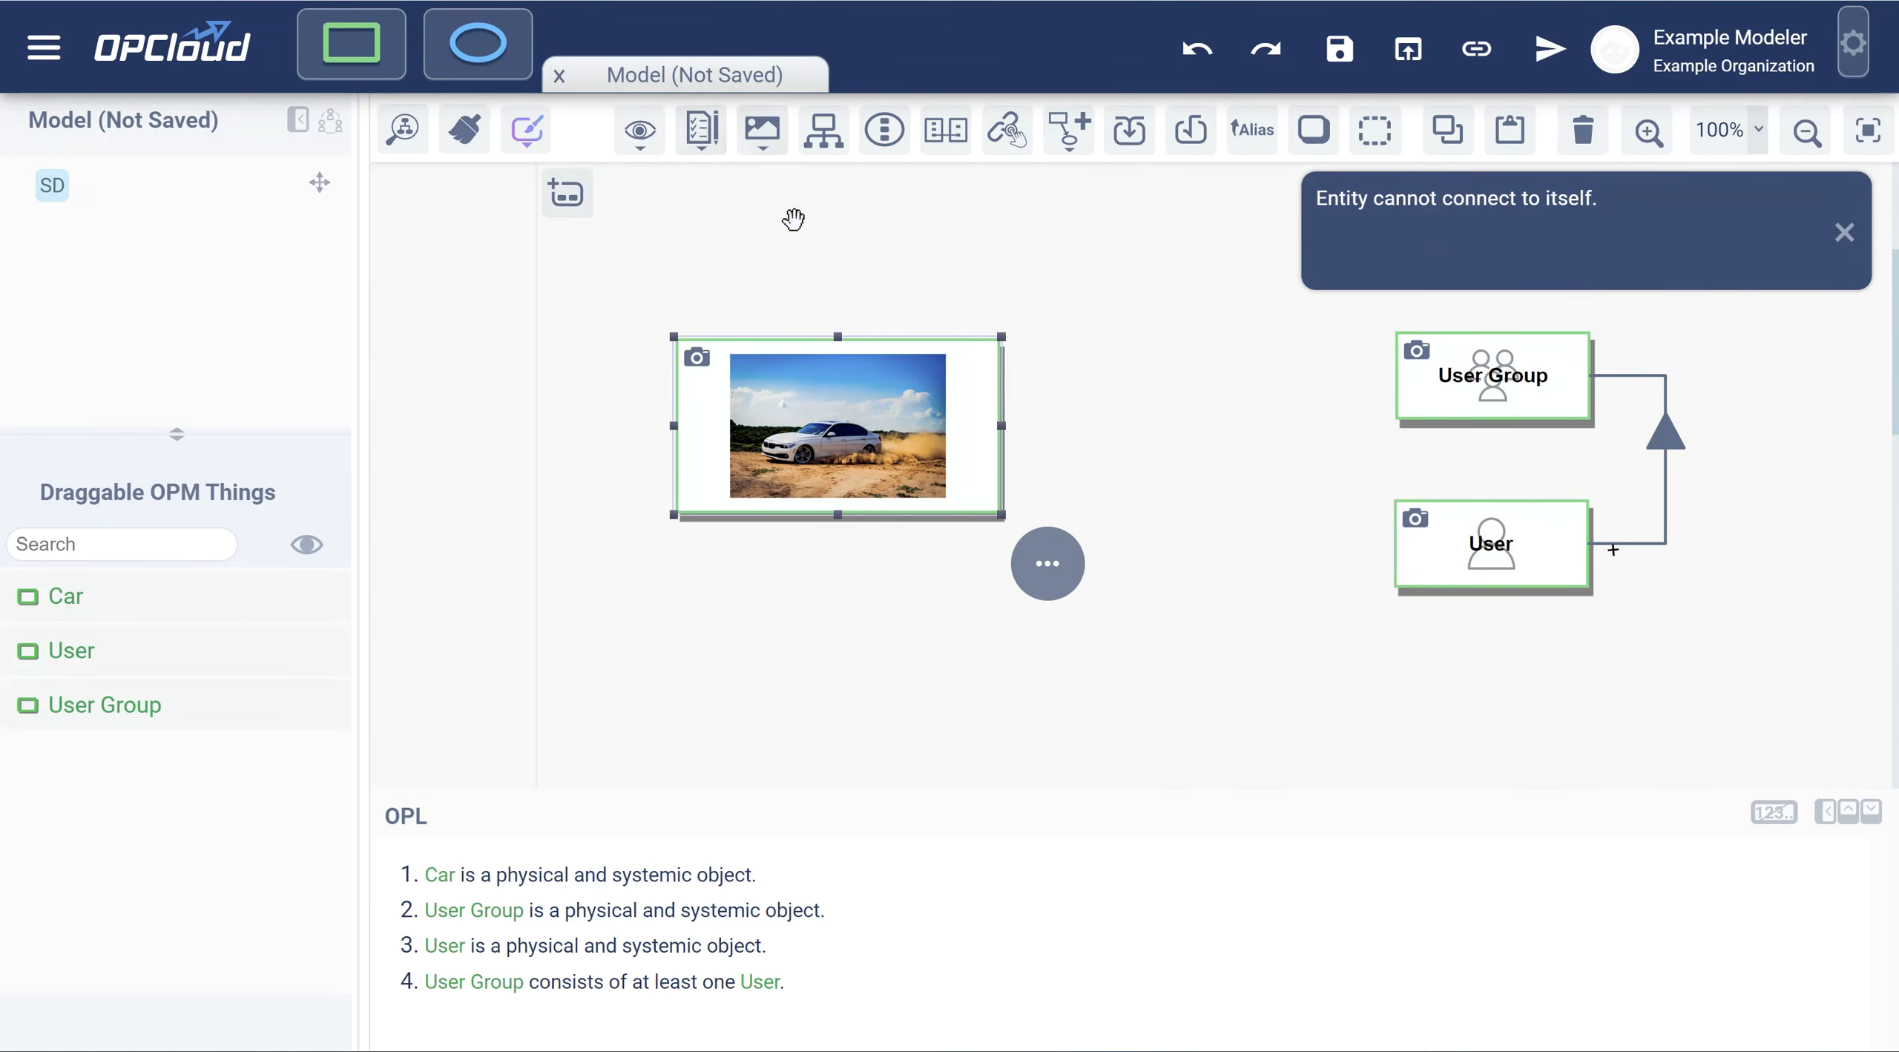
Add a process named Driving between the Car and User Group objects.
left_click_drag(460, 66, 1202, 475)
type("Dri")
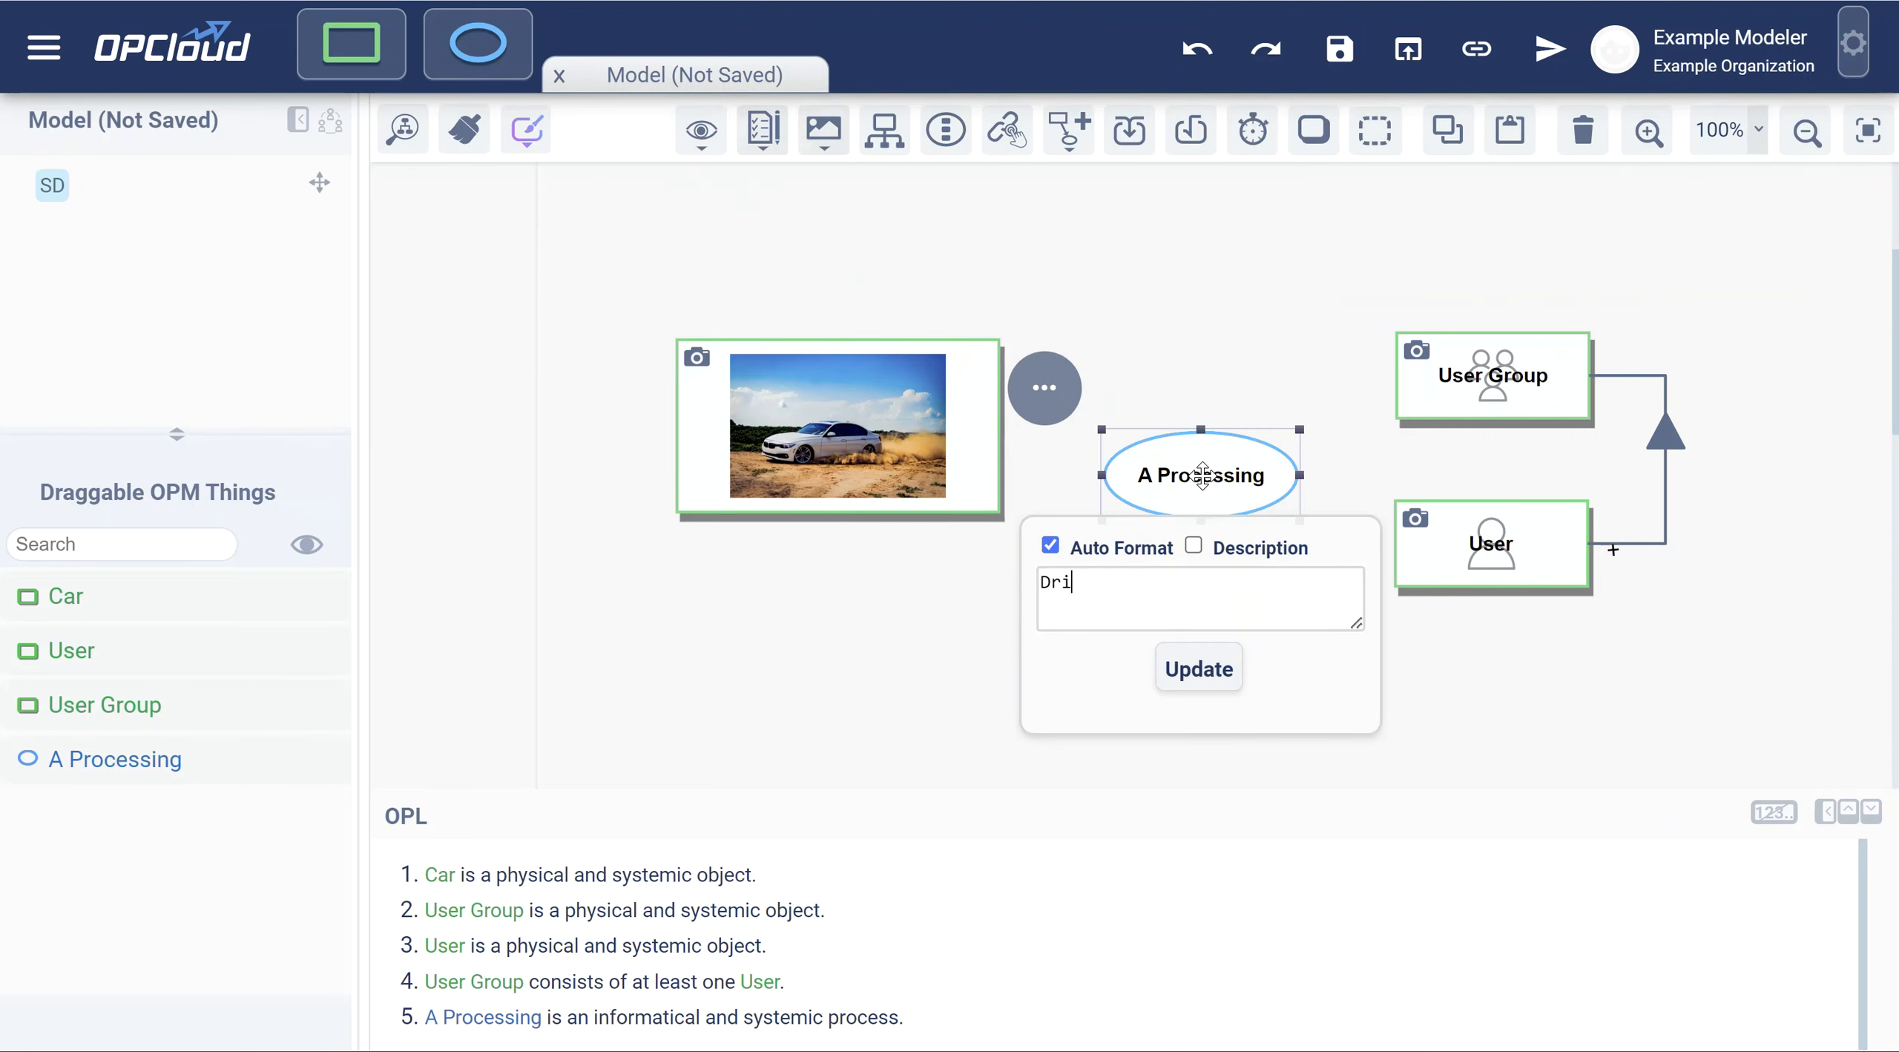
type("ving")
key("Return")
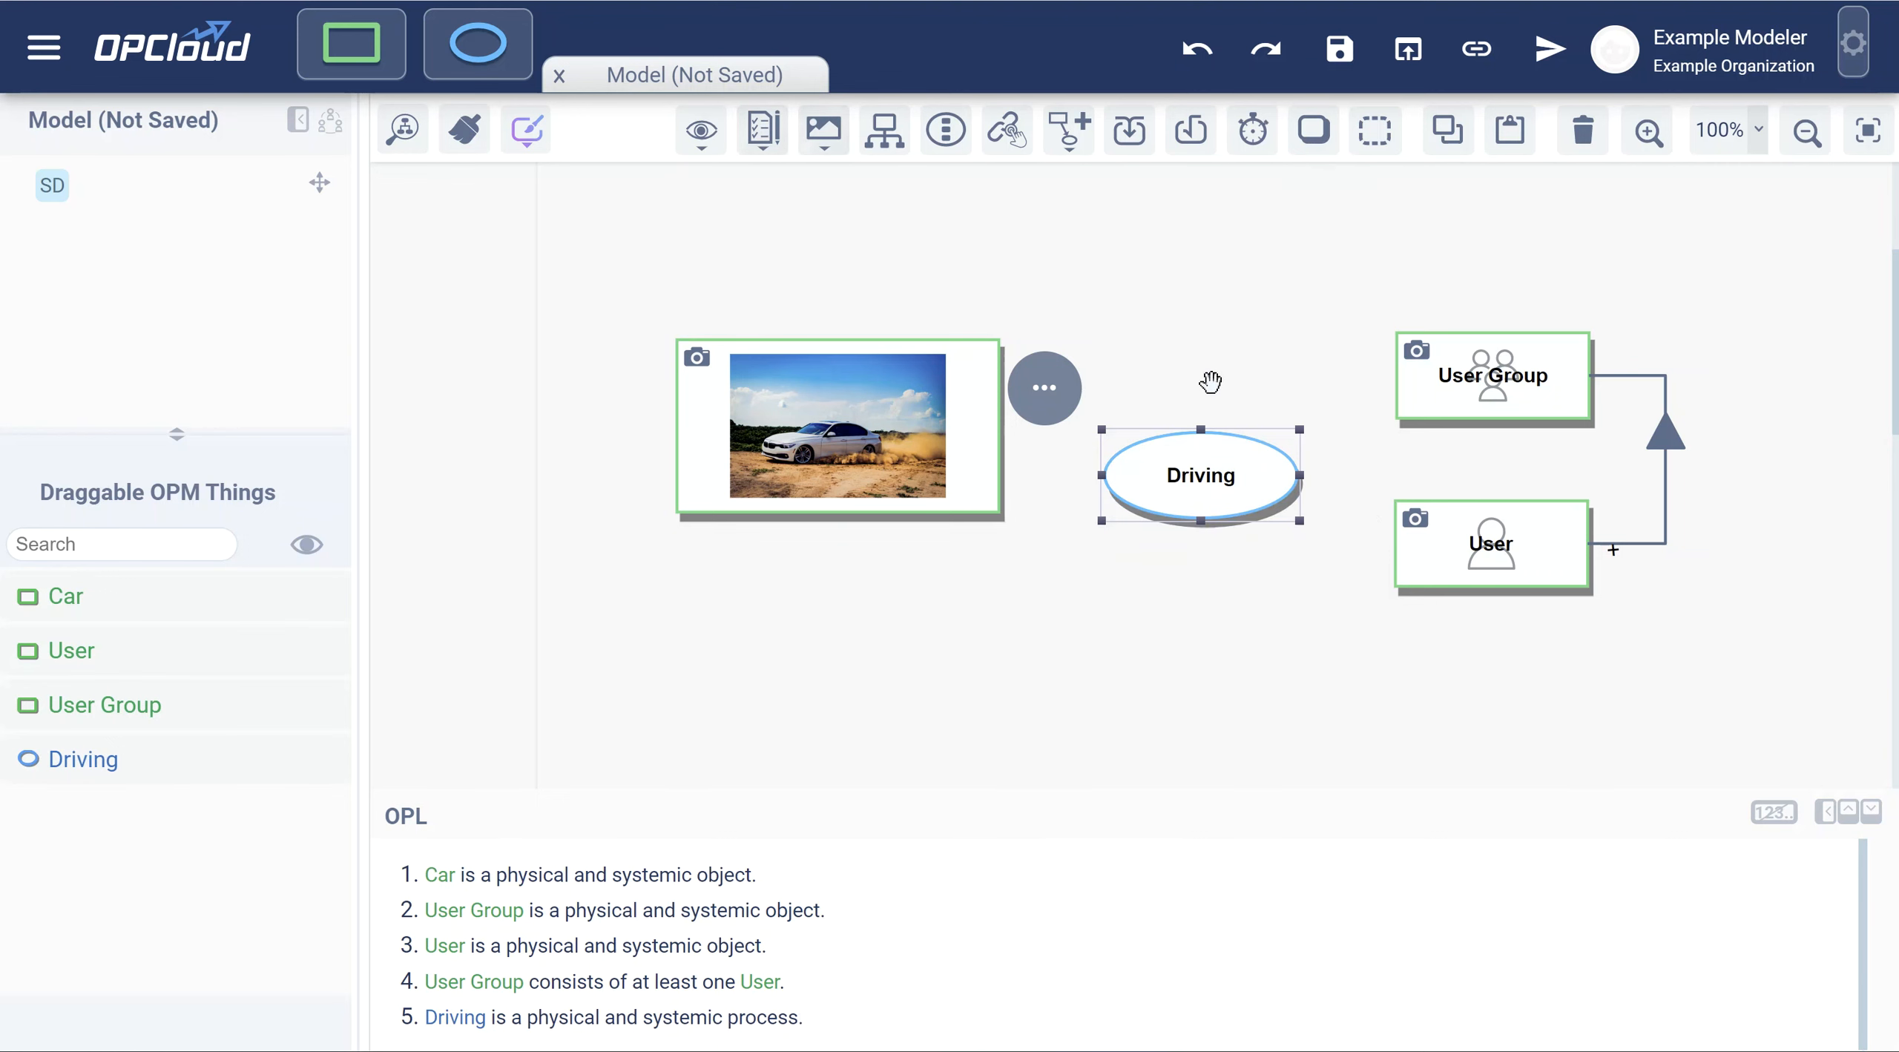
Connect Car to Driving with an Instrument link and User Group to Driving with an Agent link.
left_click_drag(1003, 442, 1182, 467)
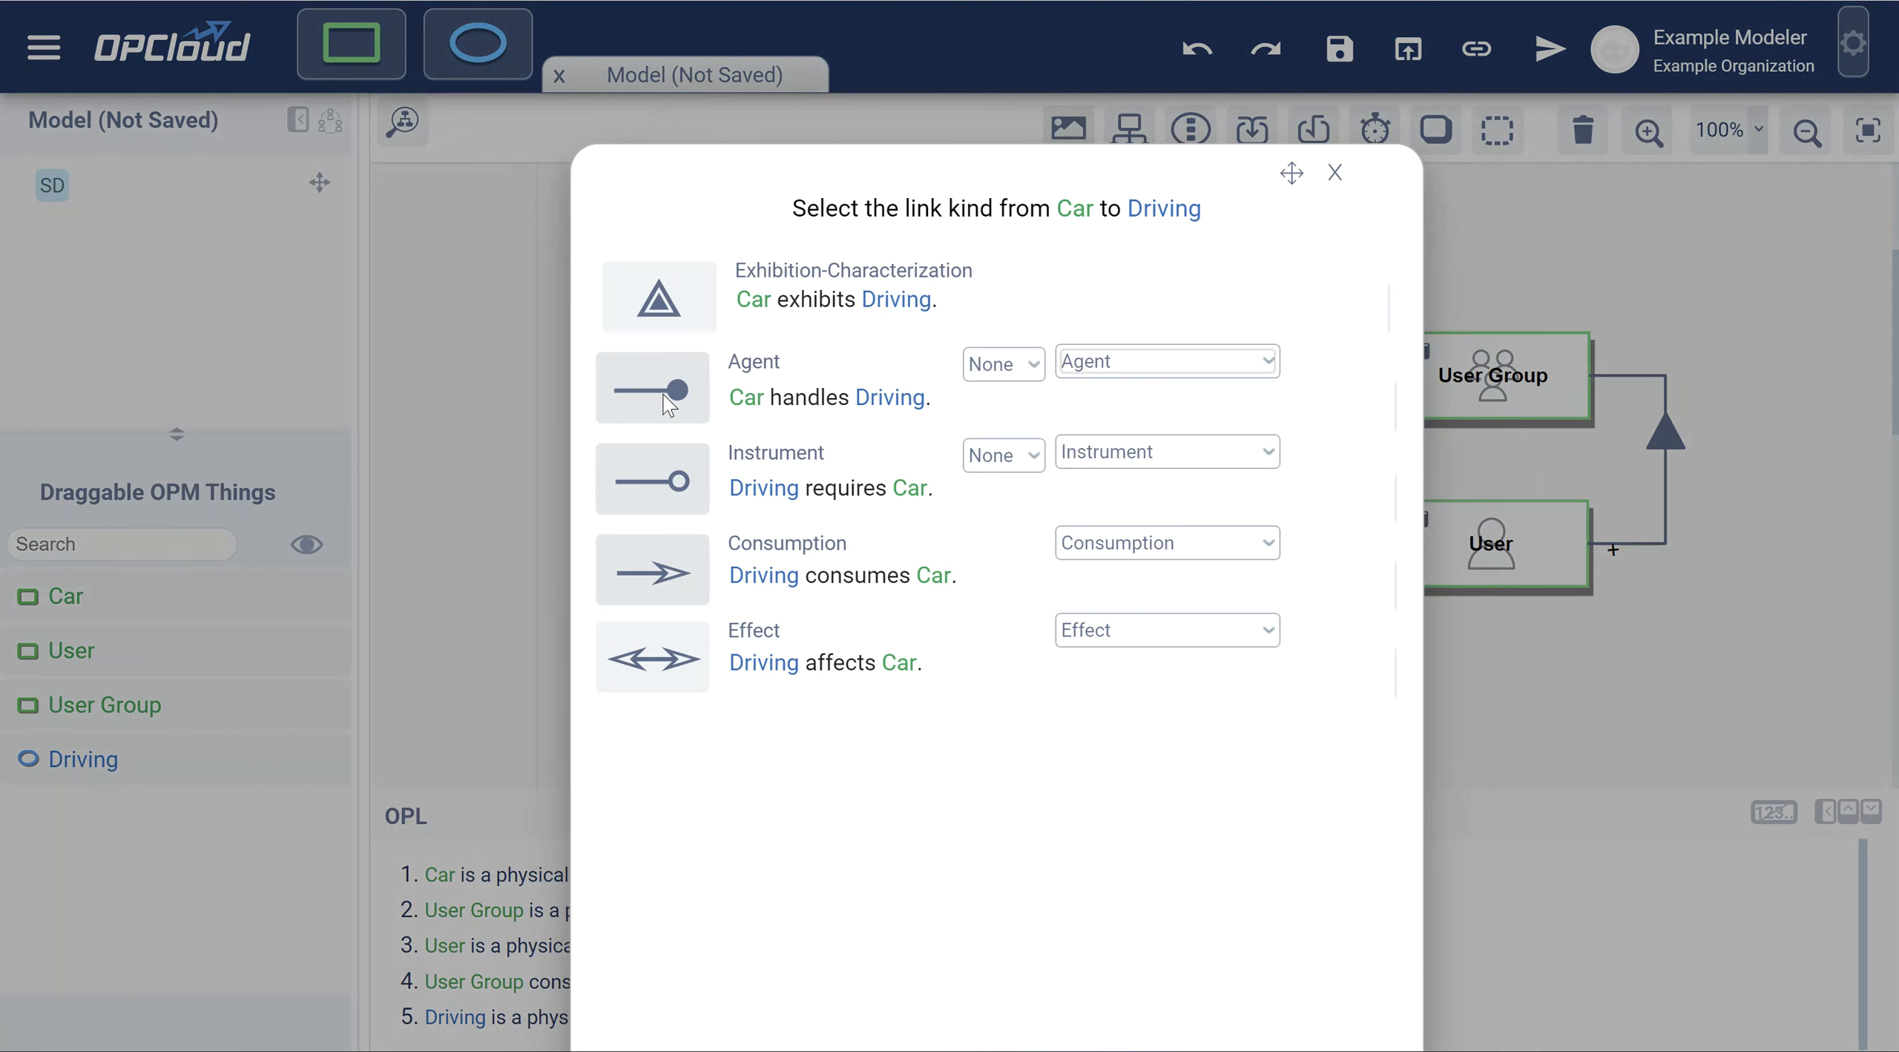
left_click(671, 481)
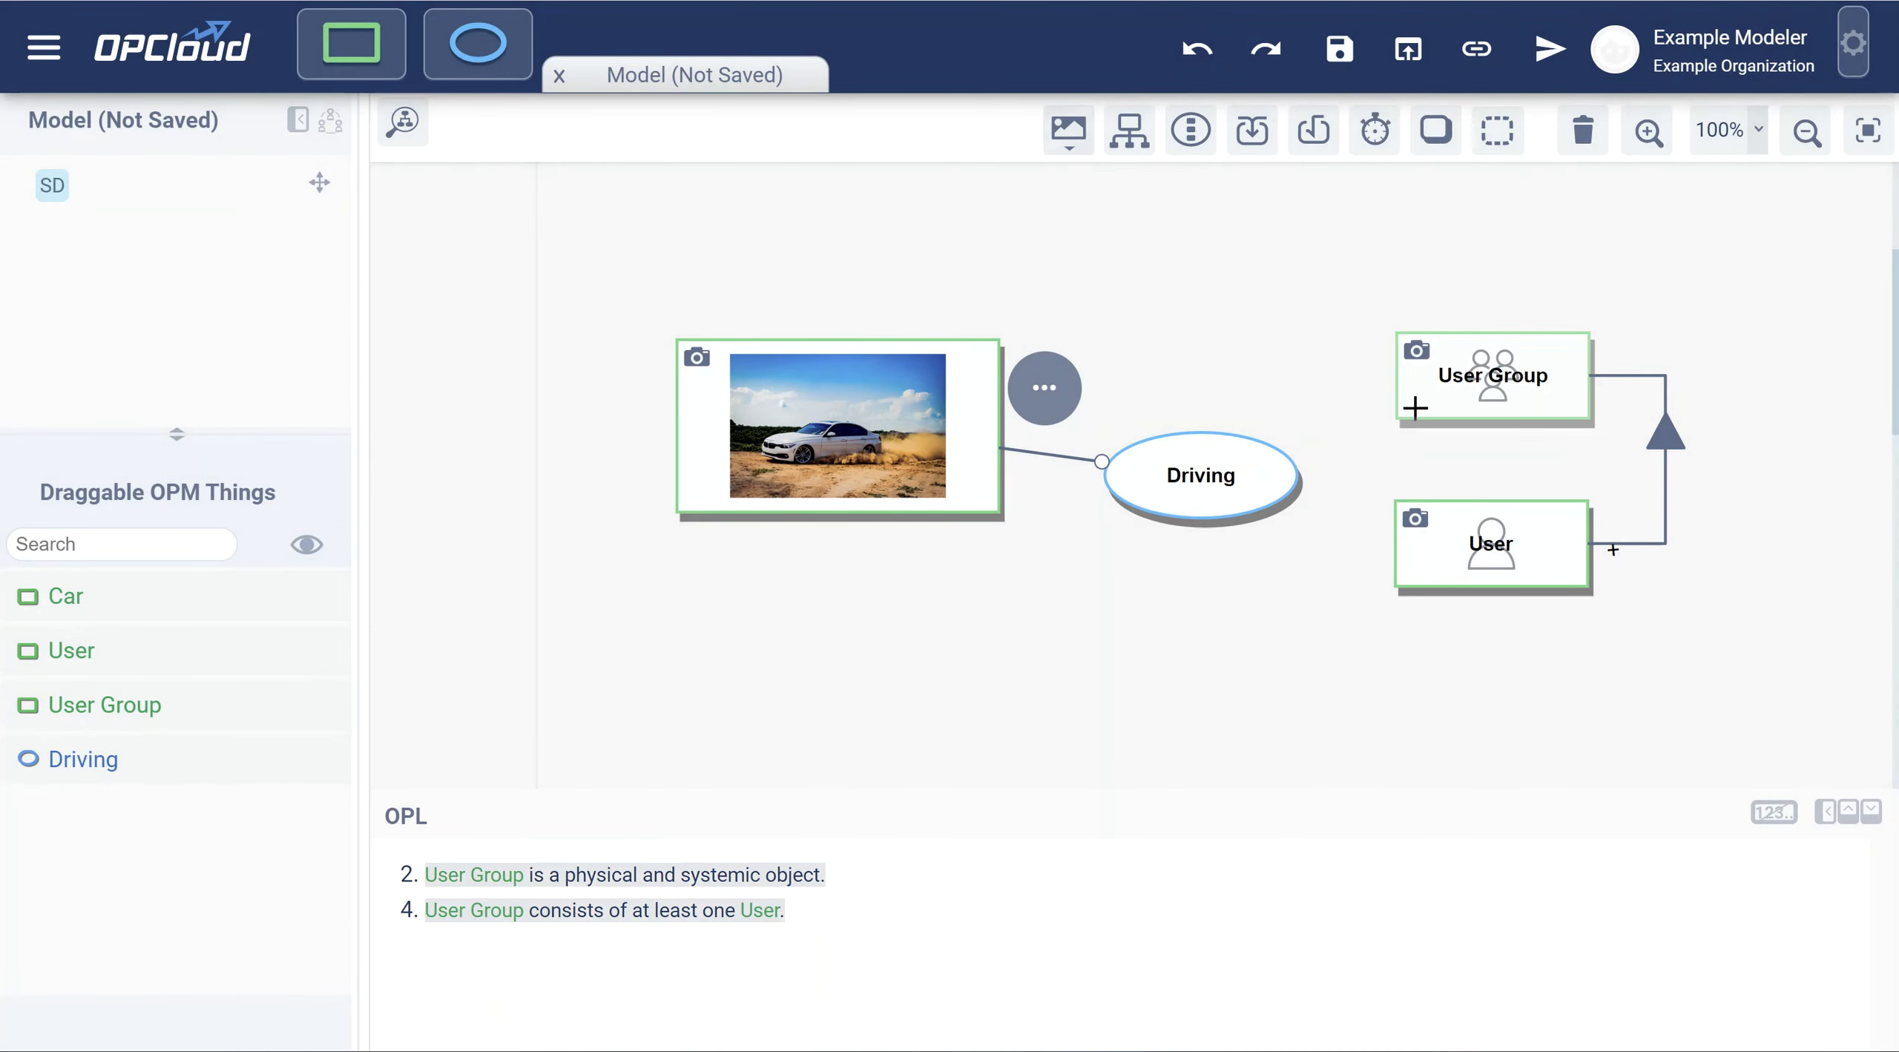
left_click_drag(1415, 405, 1224, 449)
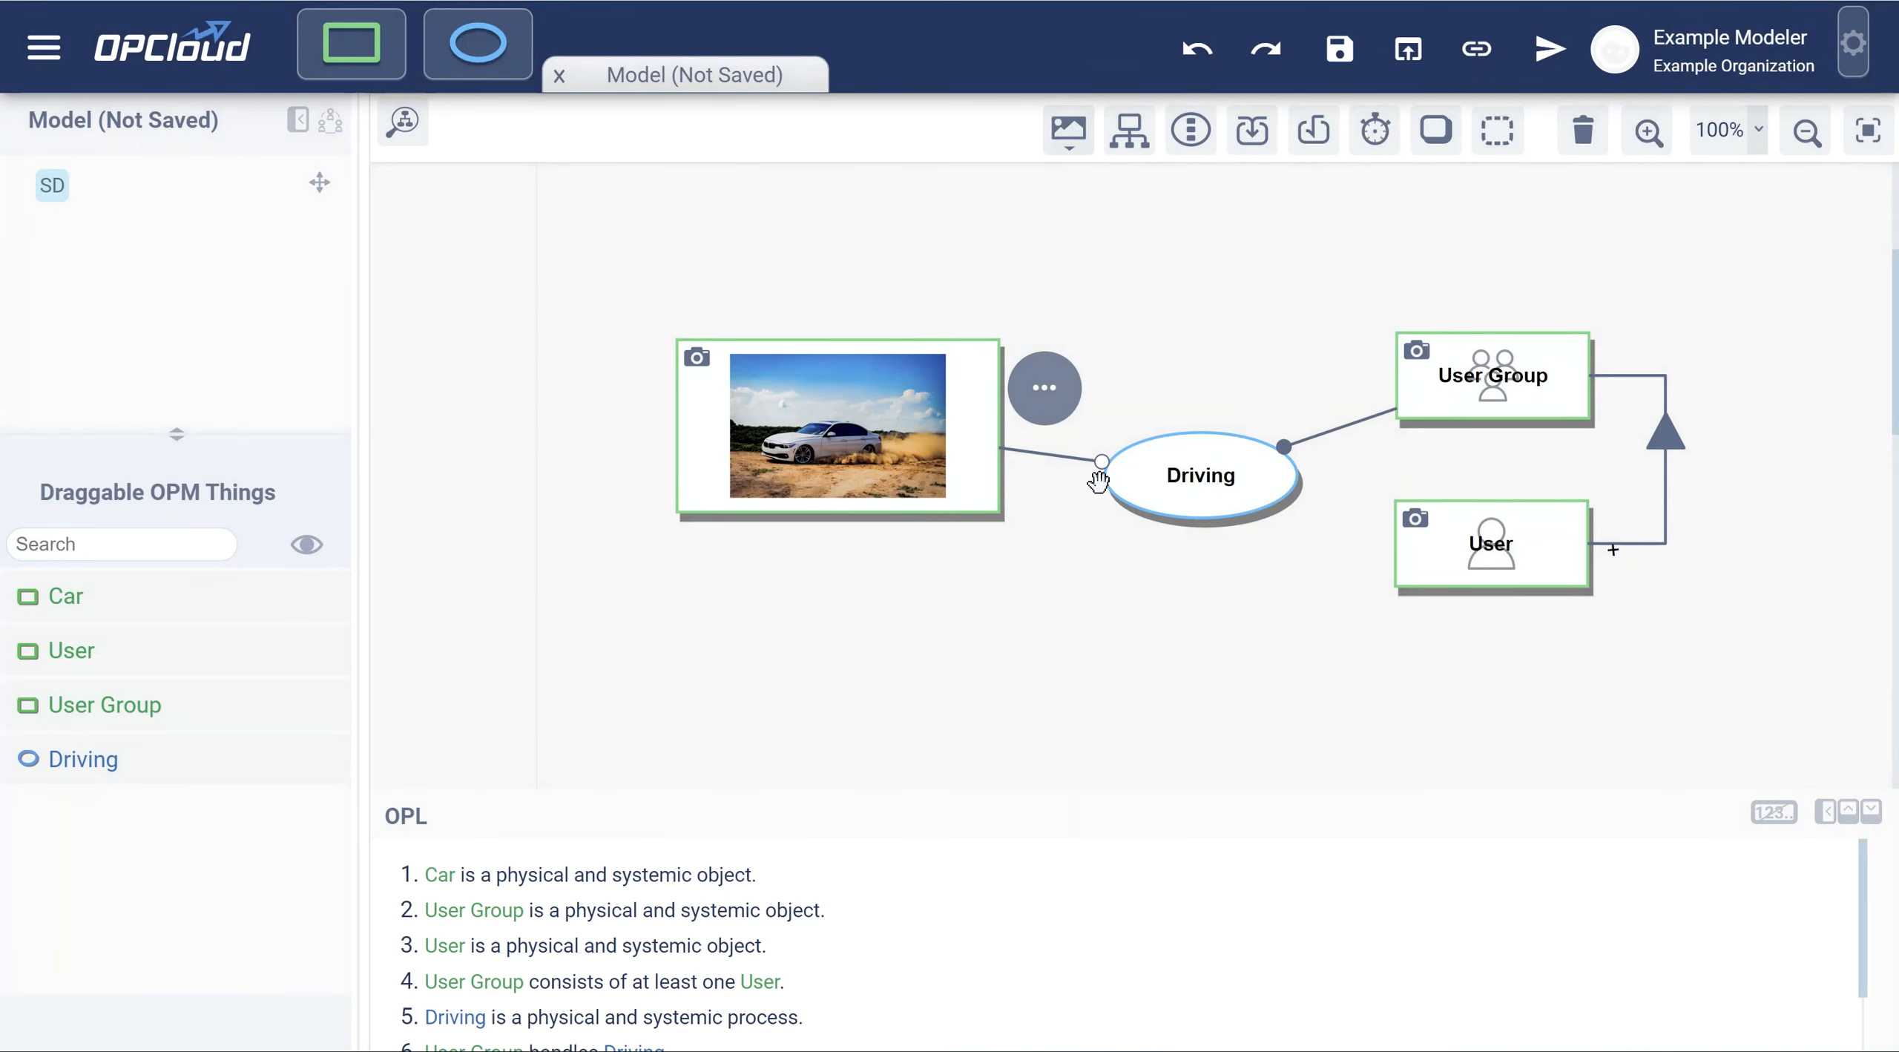
Add an object named Location below the Driving process and the User object.
left_click(371, 56)
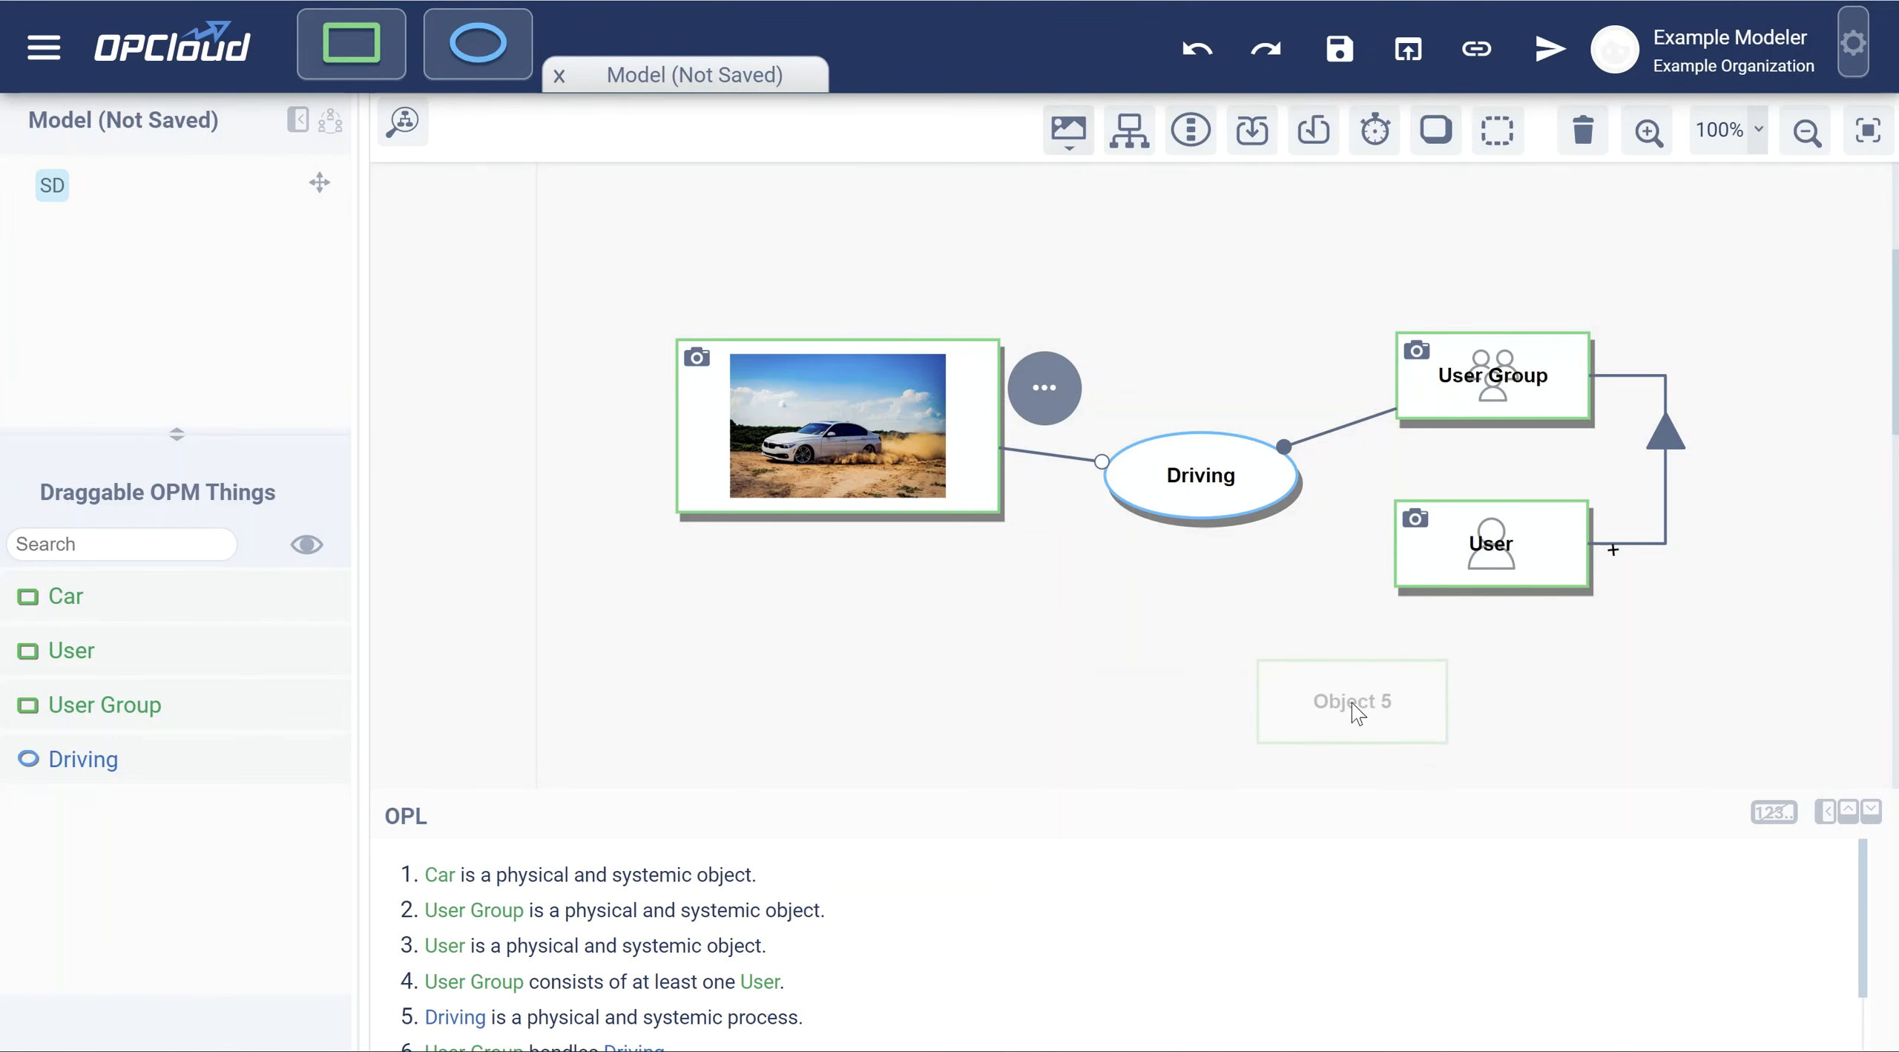
left_click(1365, 697)
type("Location")
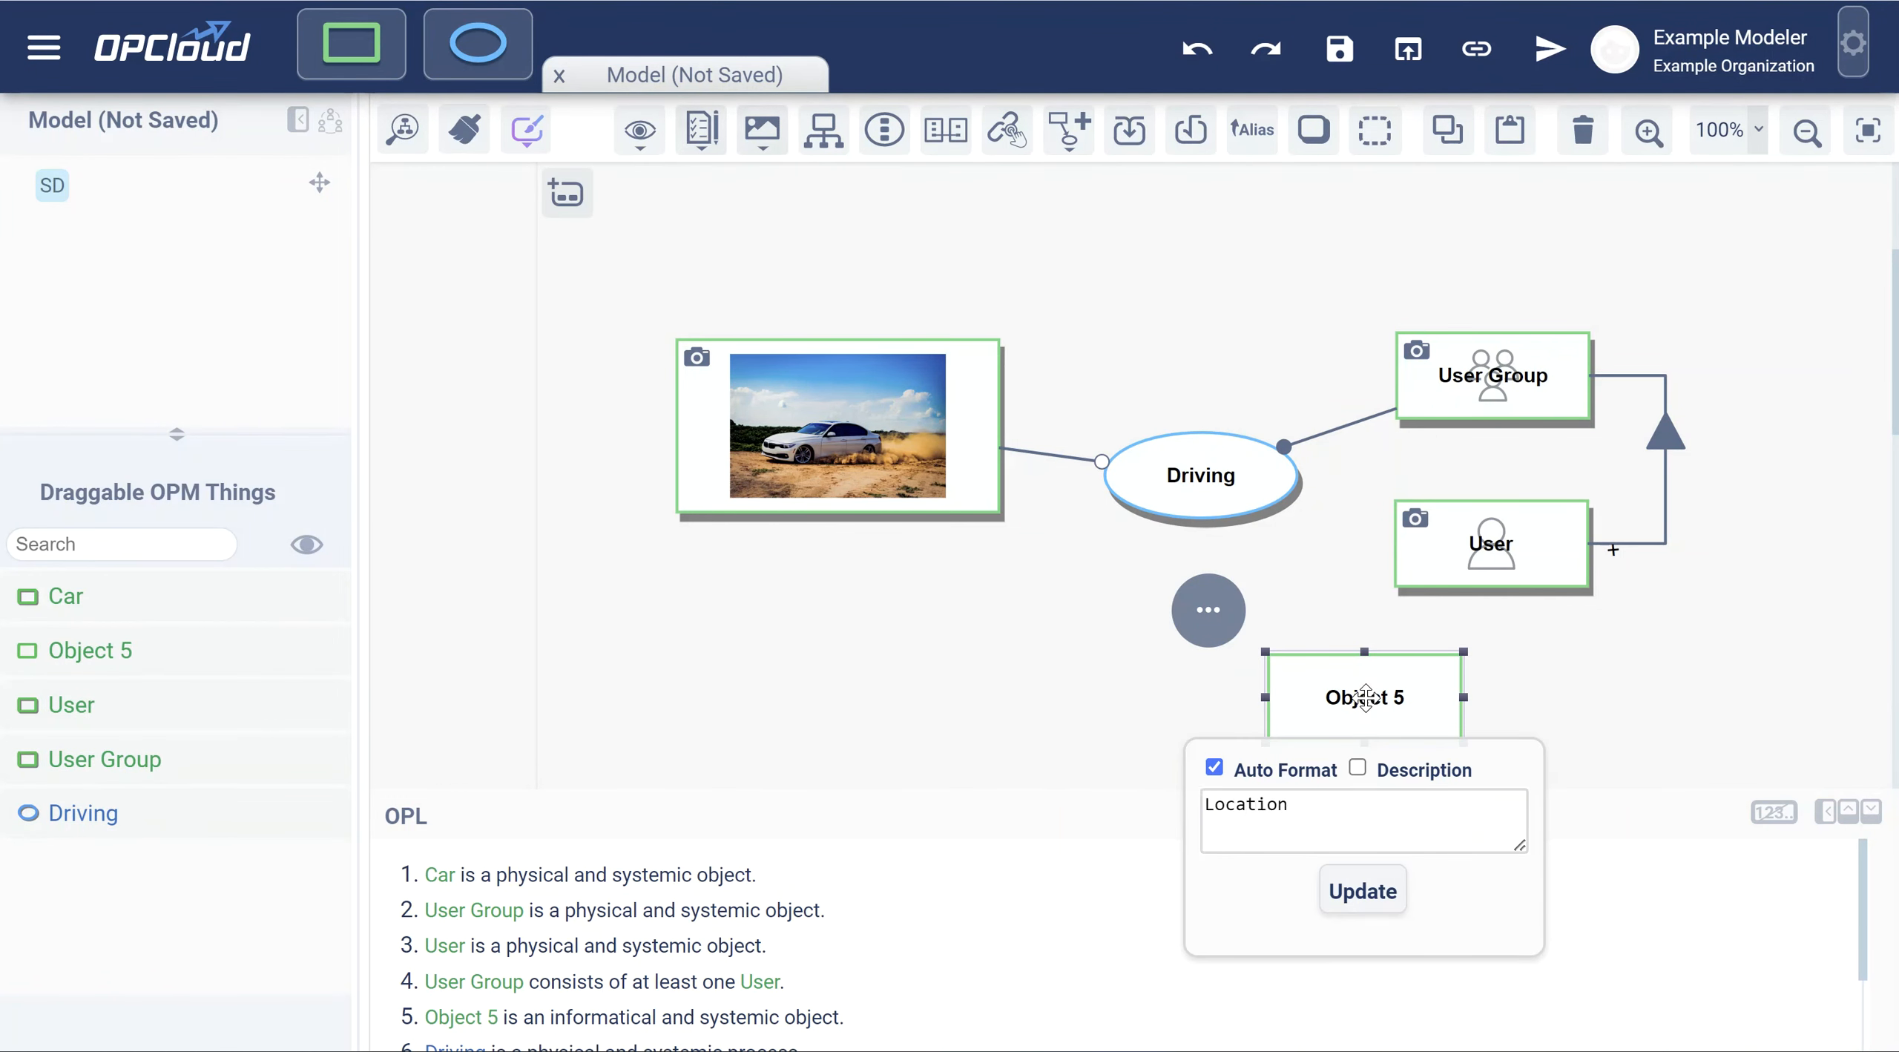
key("Return")
Link User to Location with Exhibition-Characterization, then place Location below Driving and the link's triangle directly under User.
left_click_drag(1428, 575, 1413, 682)
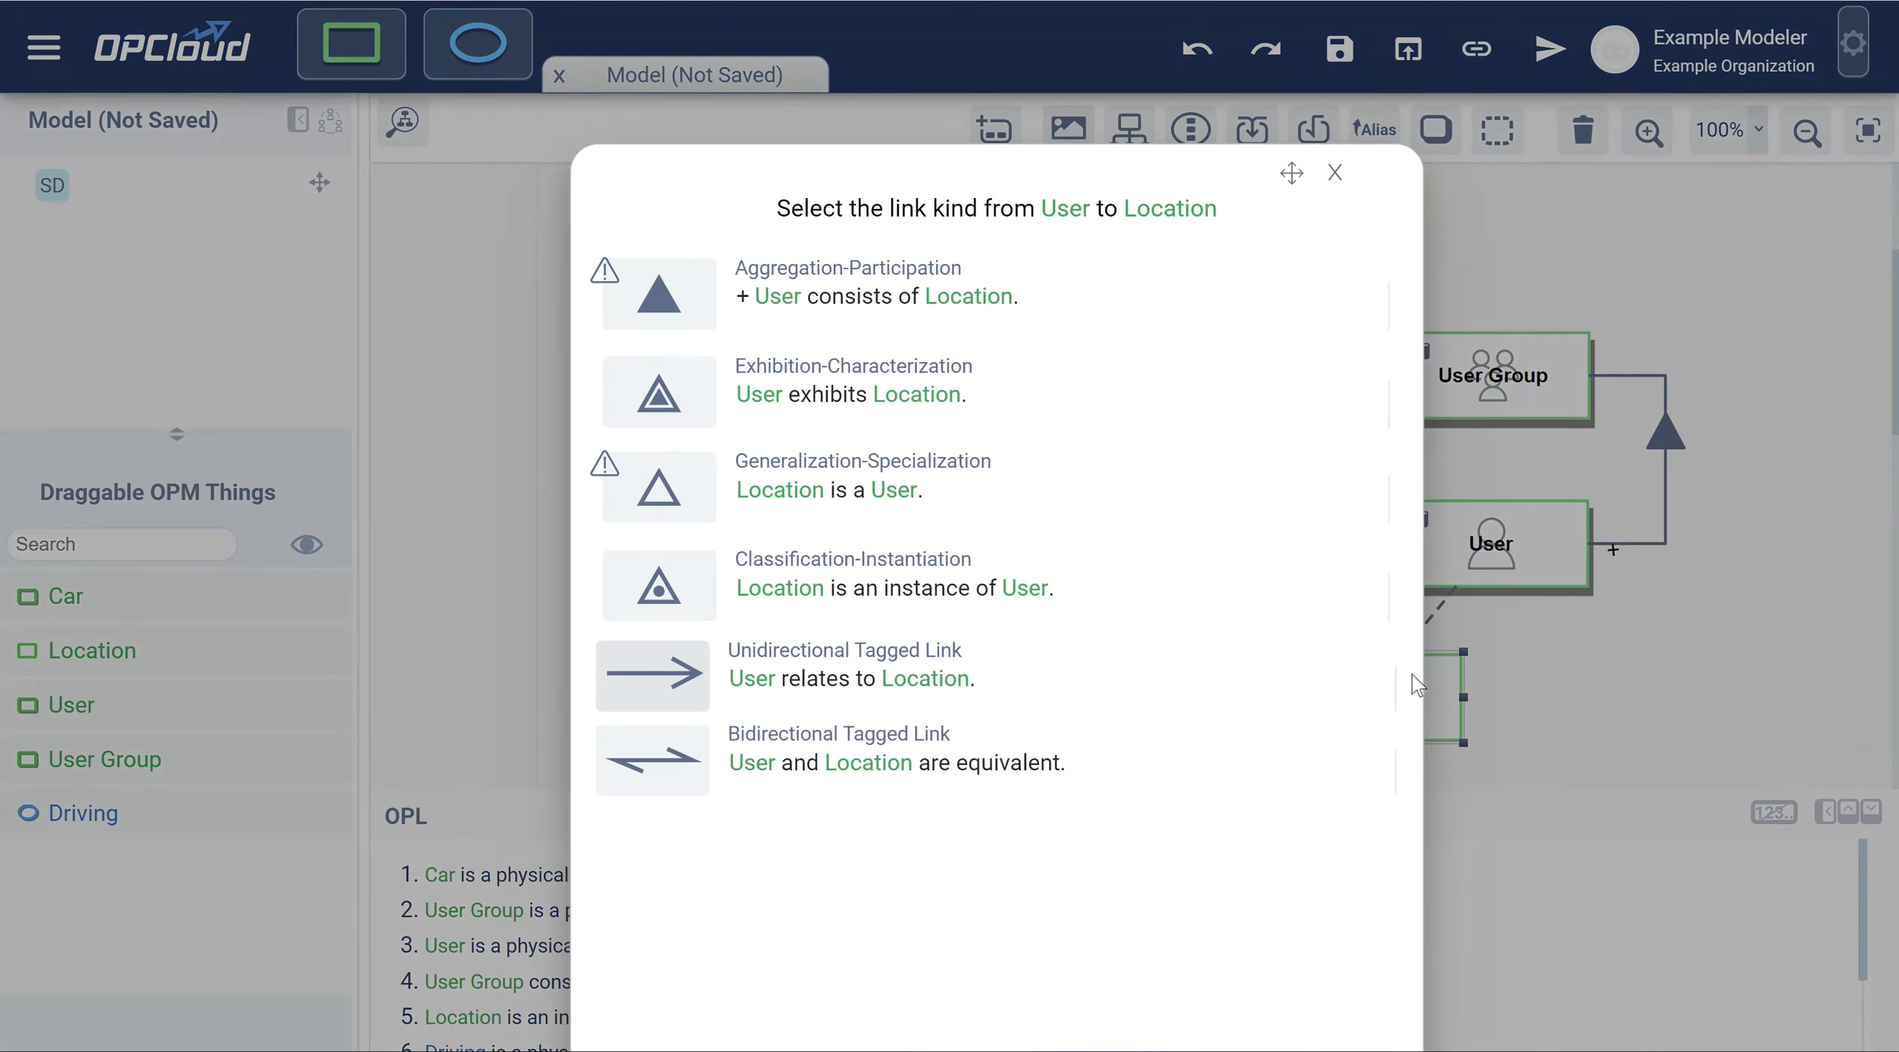
left_click(694, 395)
left_click(1460, 646)
left_click_drag(1461, 646, 1542, 664)
left_click_drag(1380, 693, 1344, 698)
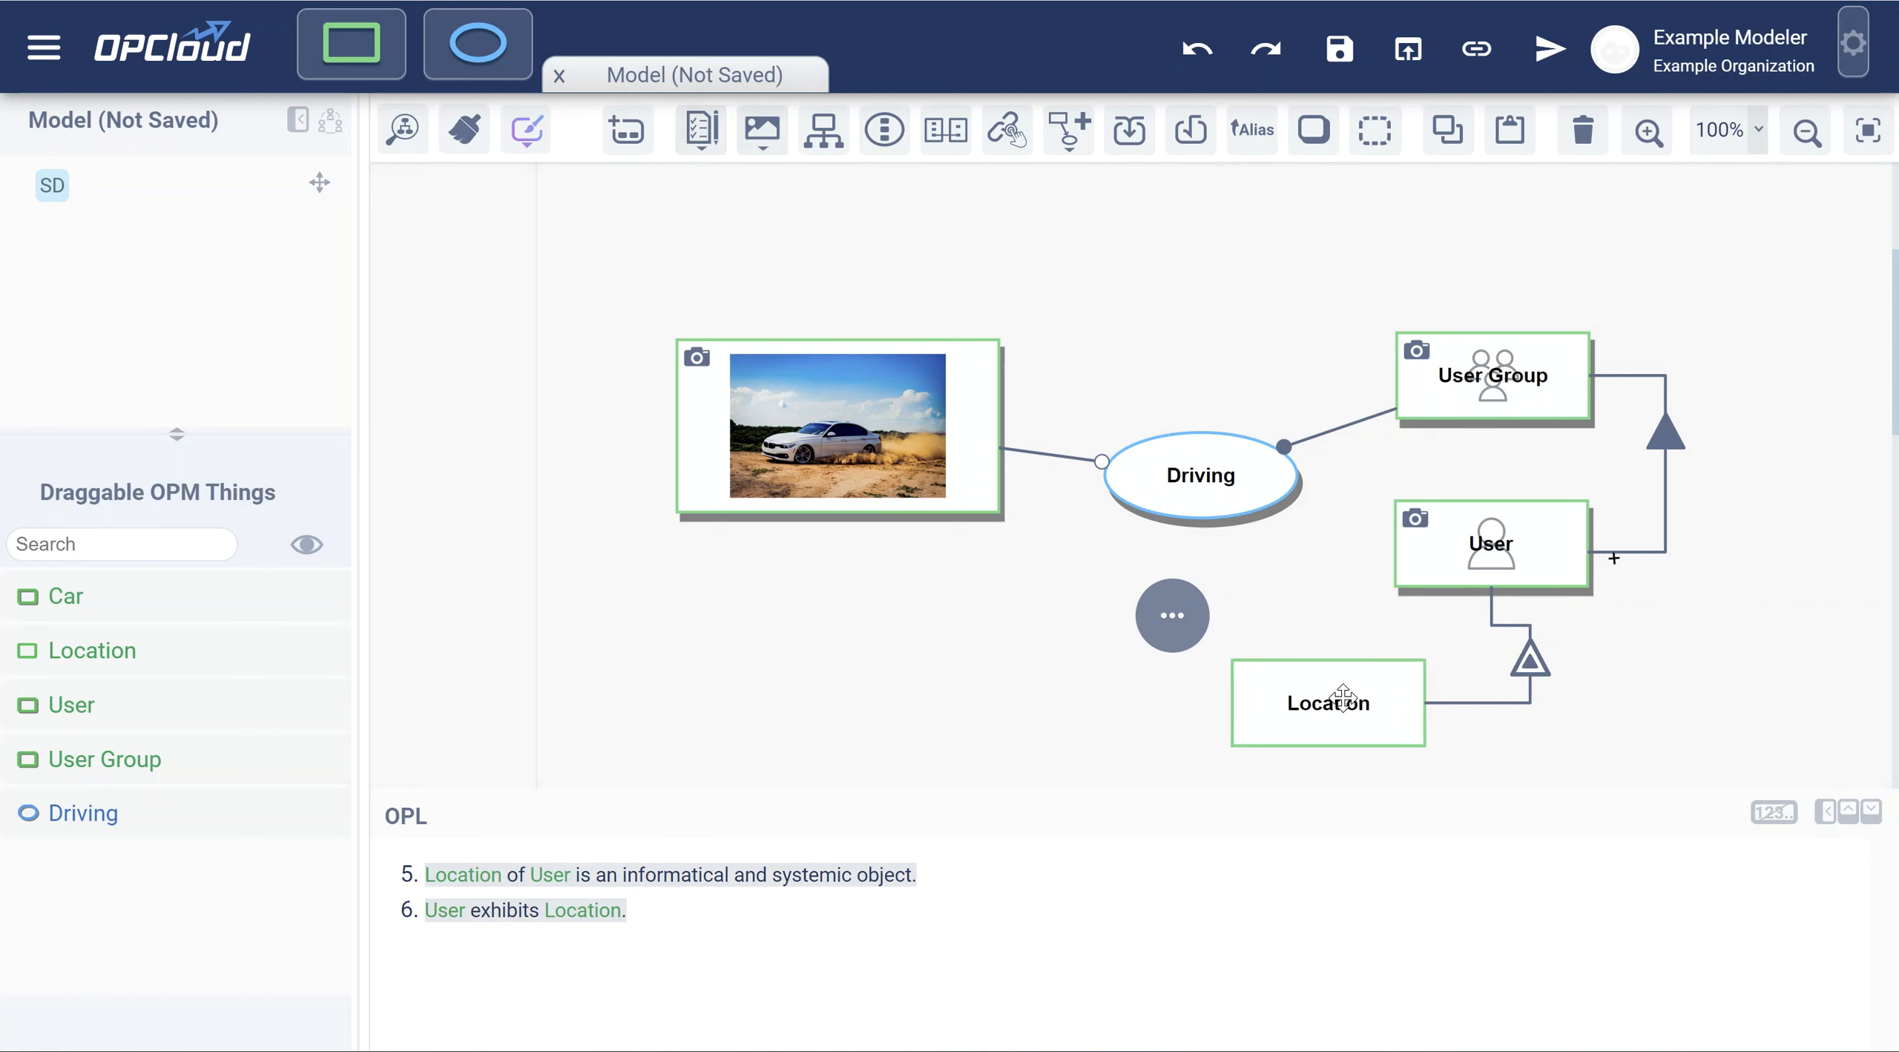
left_click_drag(1531, 669, 1489, 667)
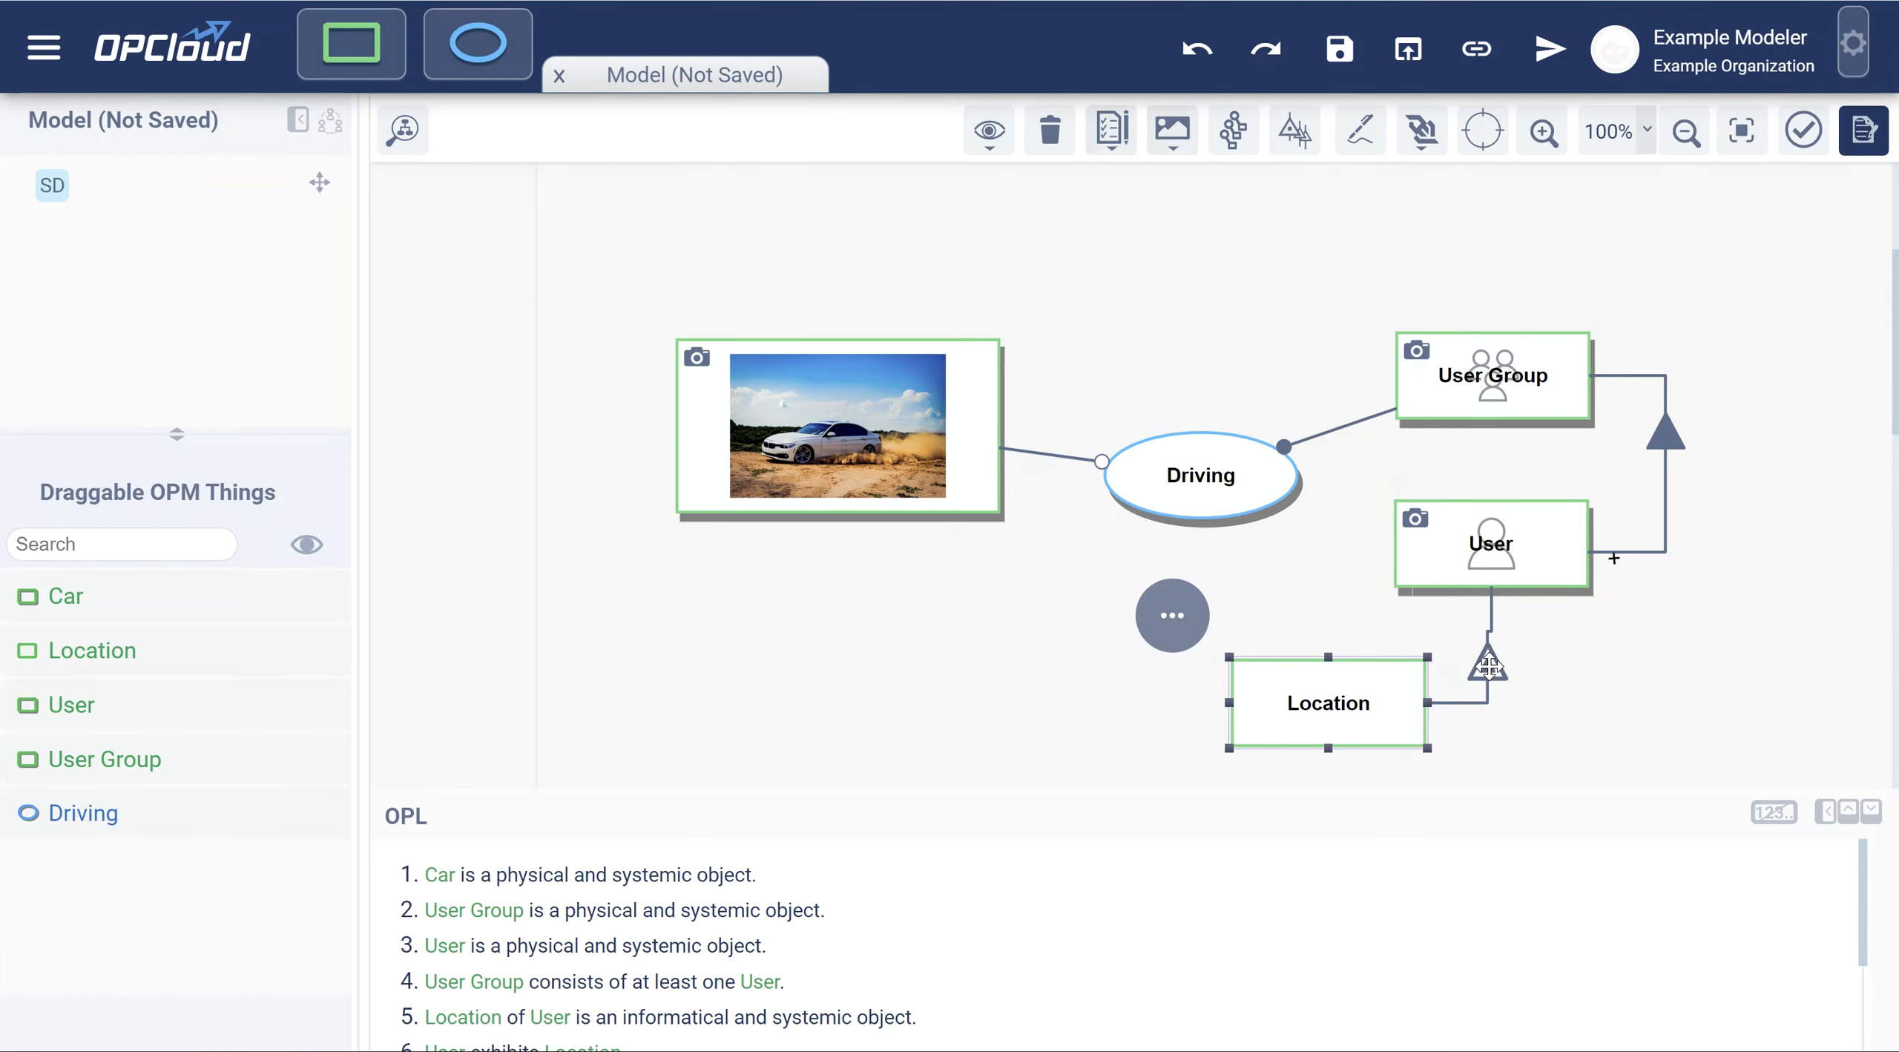
left_click_drag(1335, 698, 1222, 694)
left_click_drag(1487, 665, 1492, 639)
Add two states named work and home to the Location object.
left_click(1217, 687)
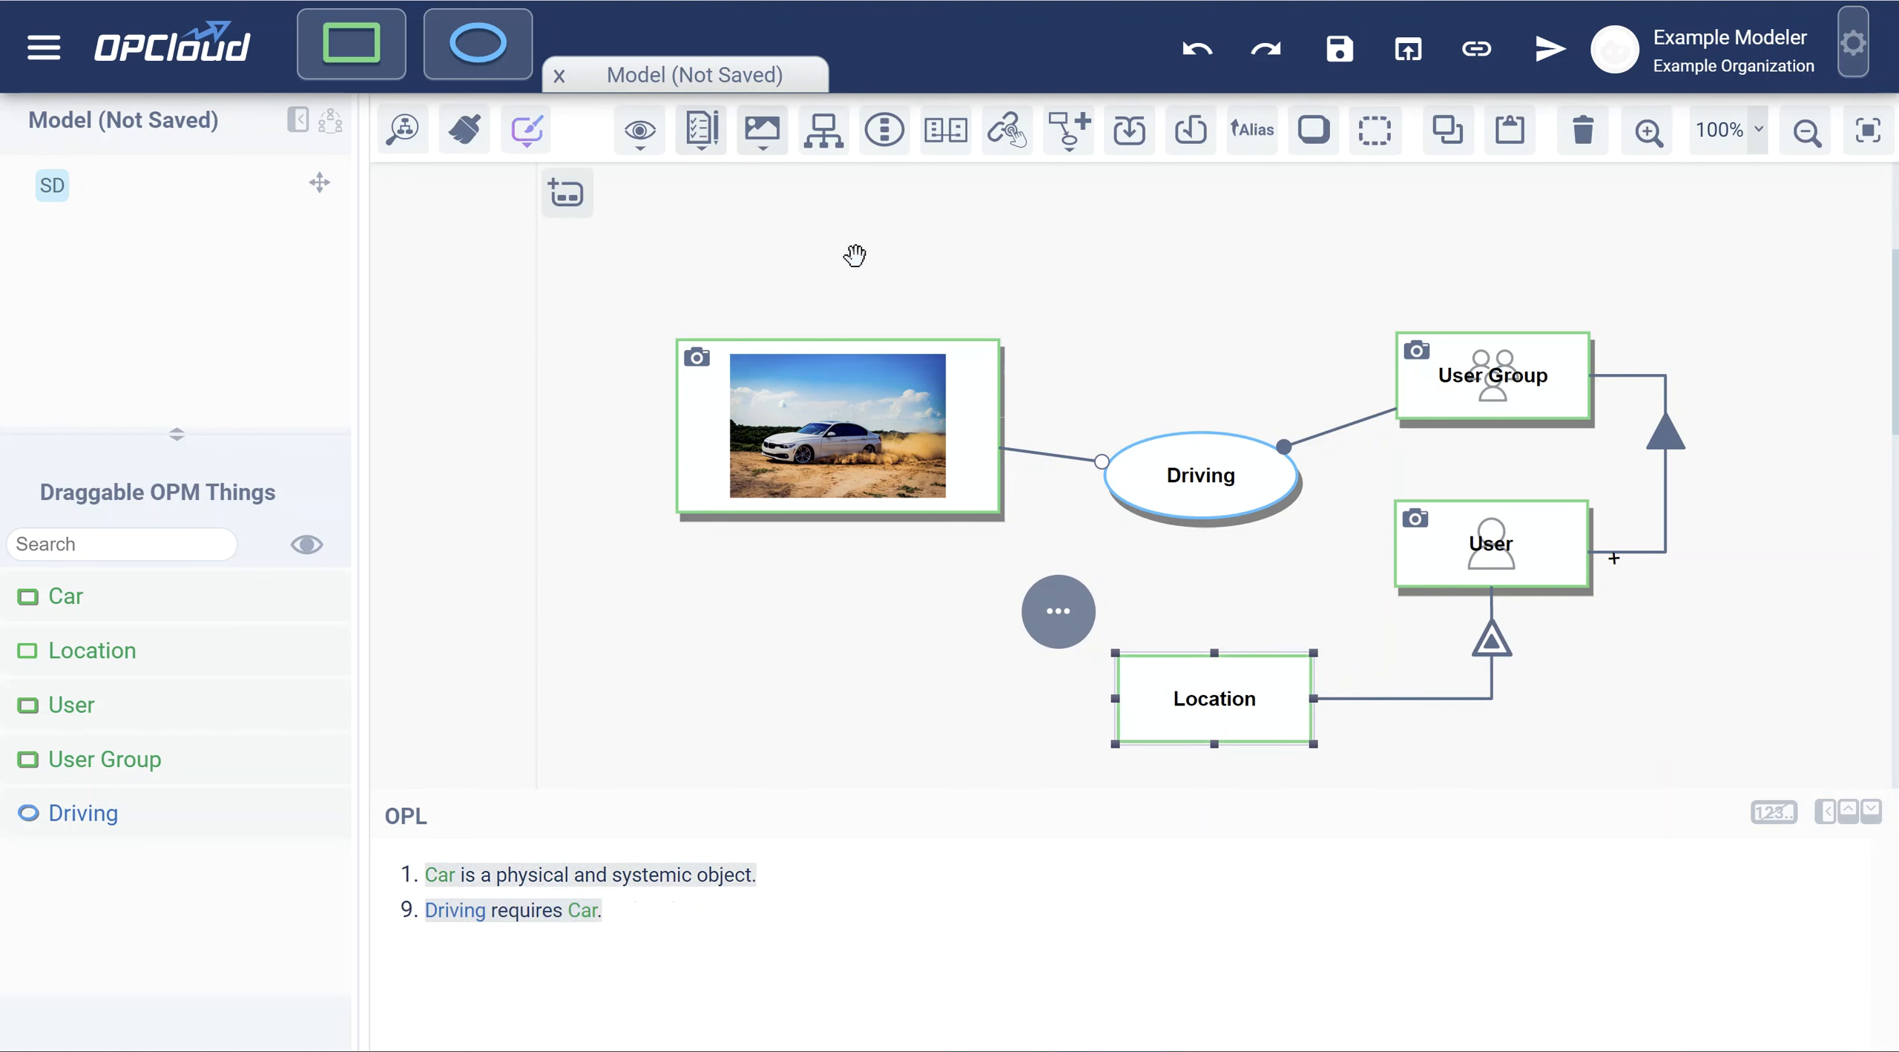
left_click(567, 211)
type("work")
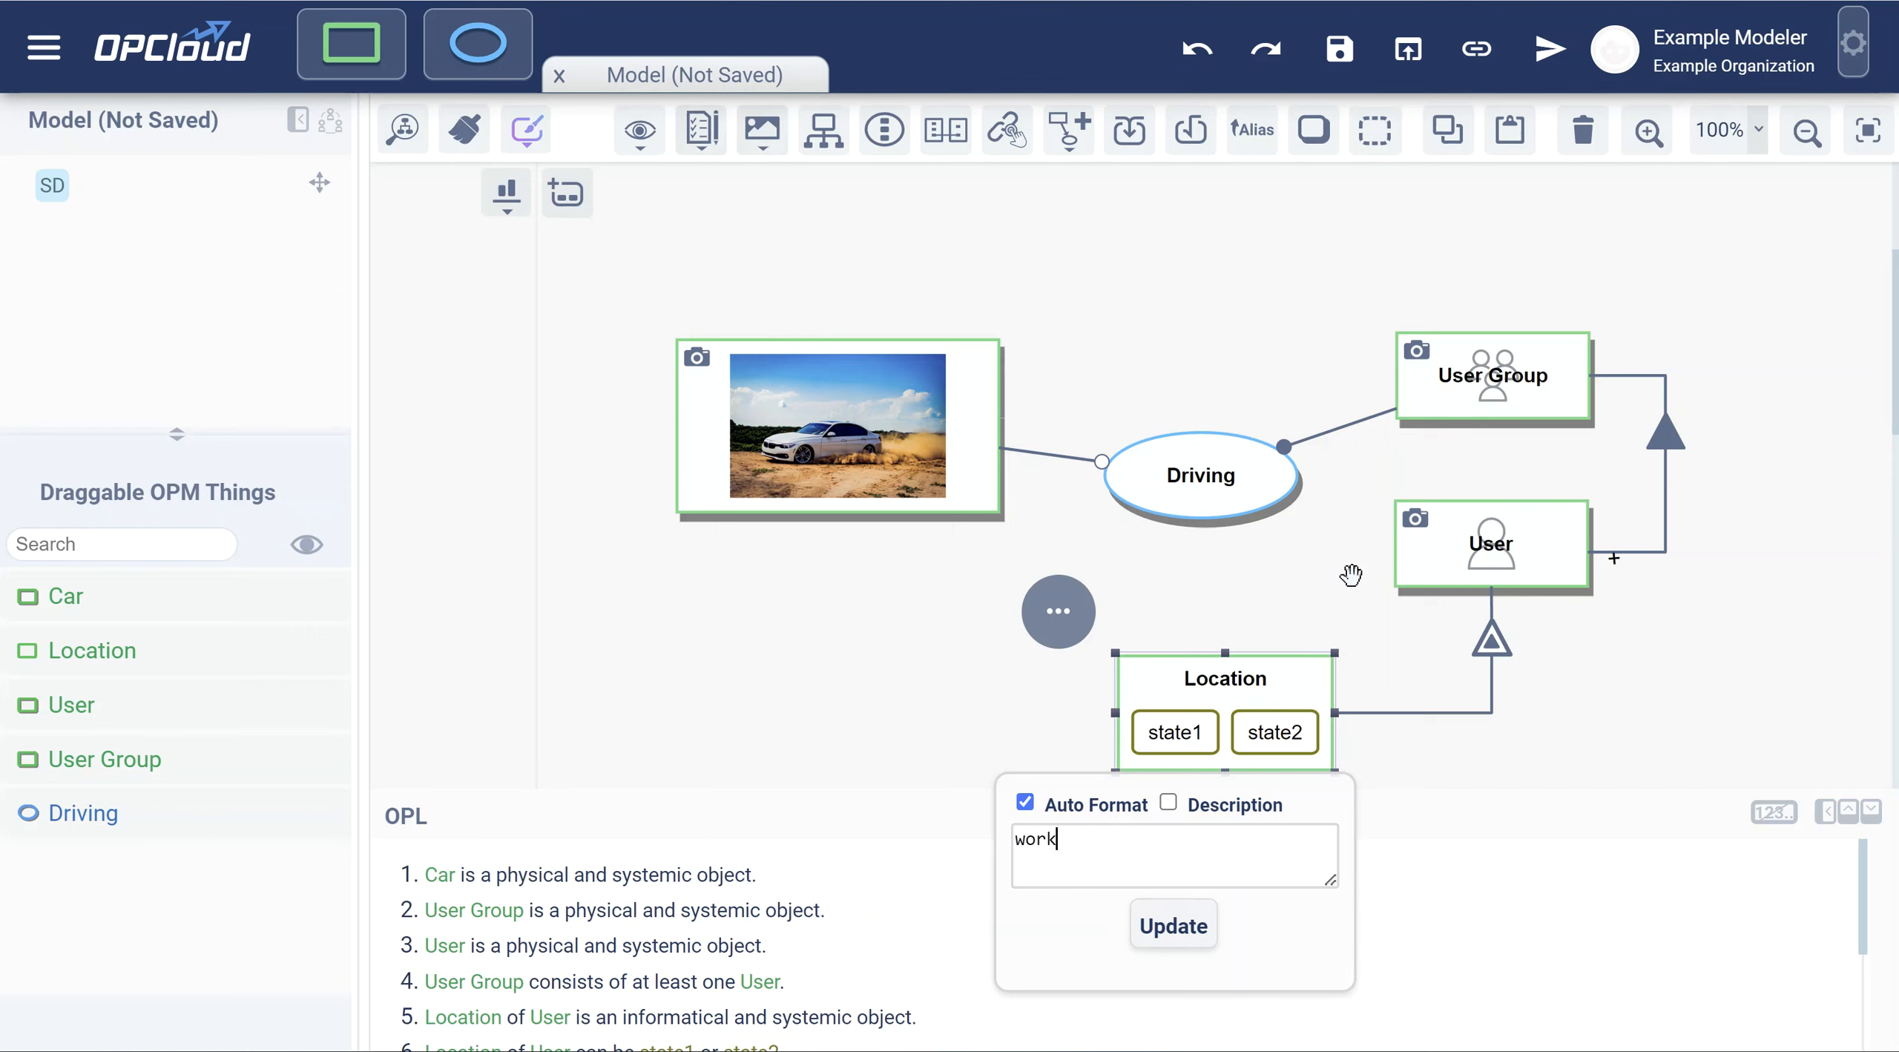
key("Tab")
type("ho")
key("Return")
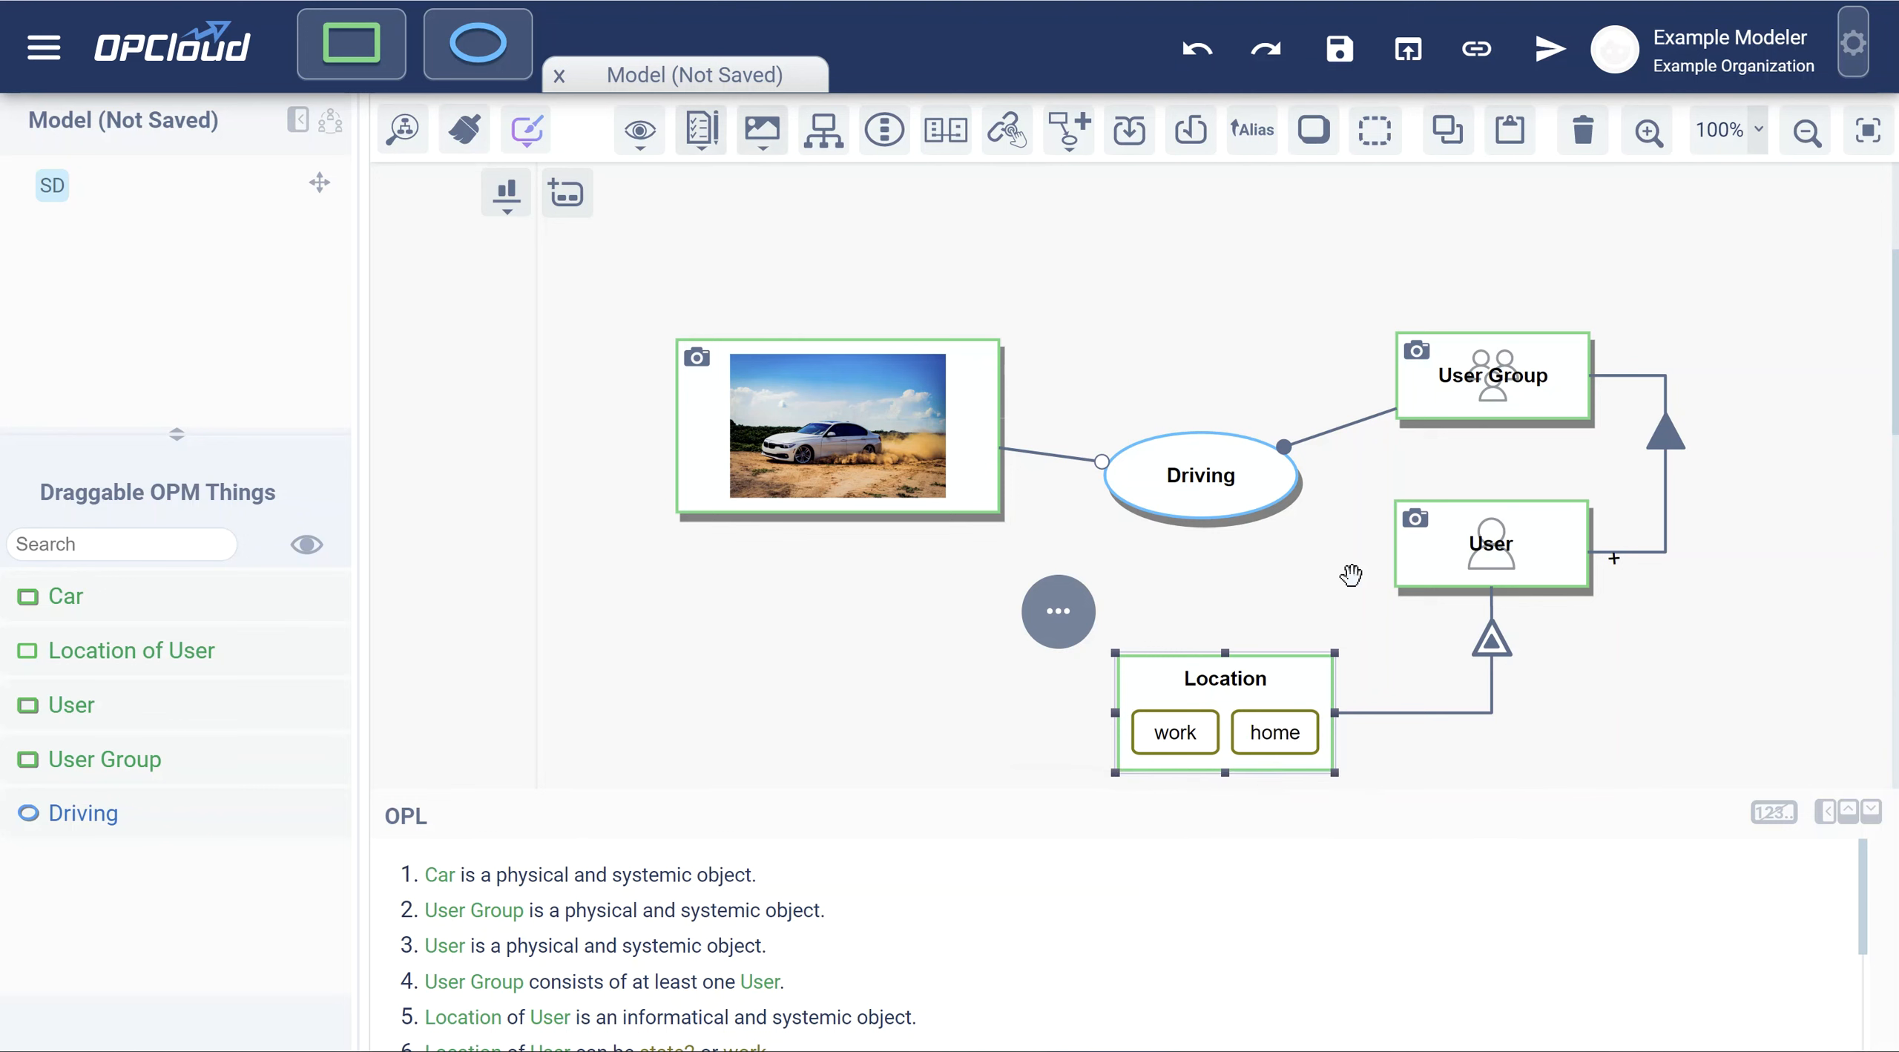
Connect Location to Driving with an Effect link and align Location directly beneath the process.
left_click_drag(1178, 666, 1177, 460)
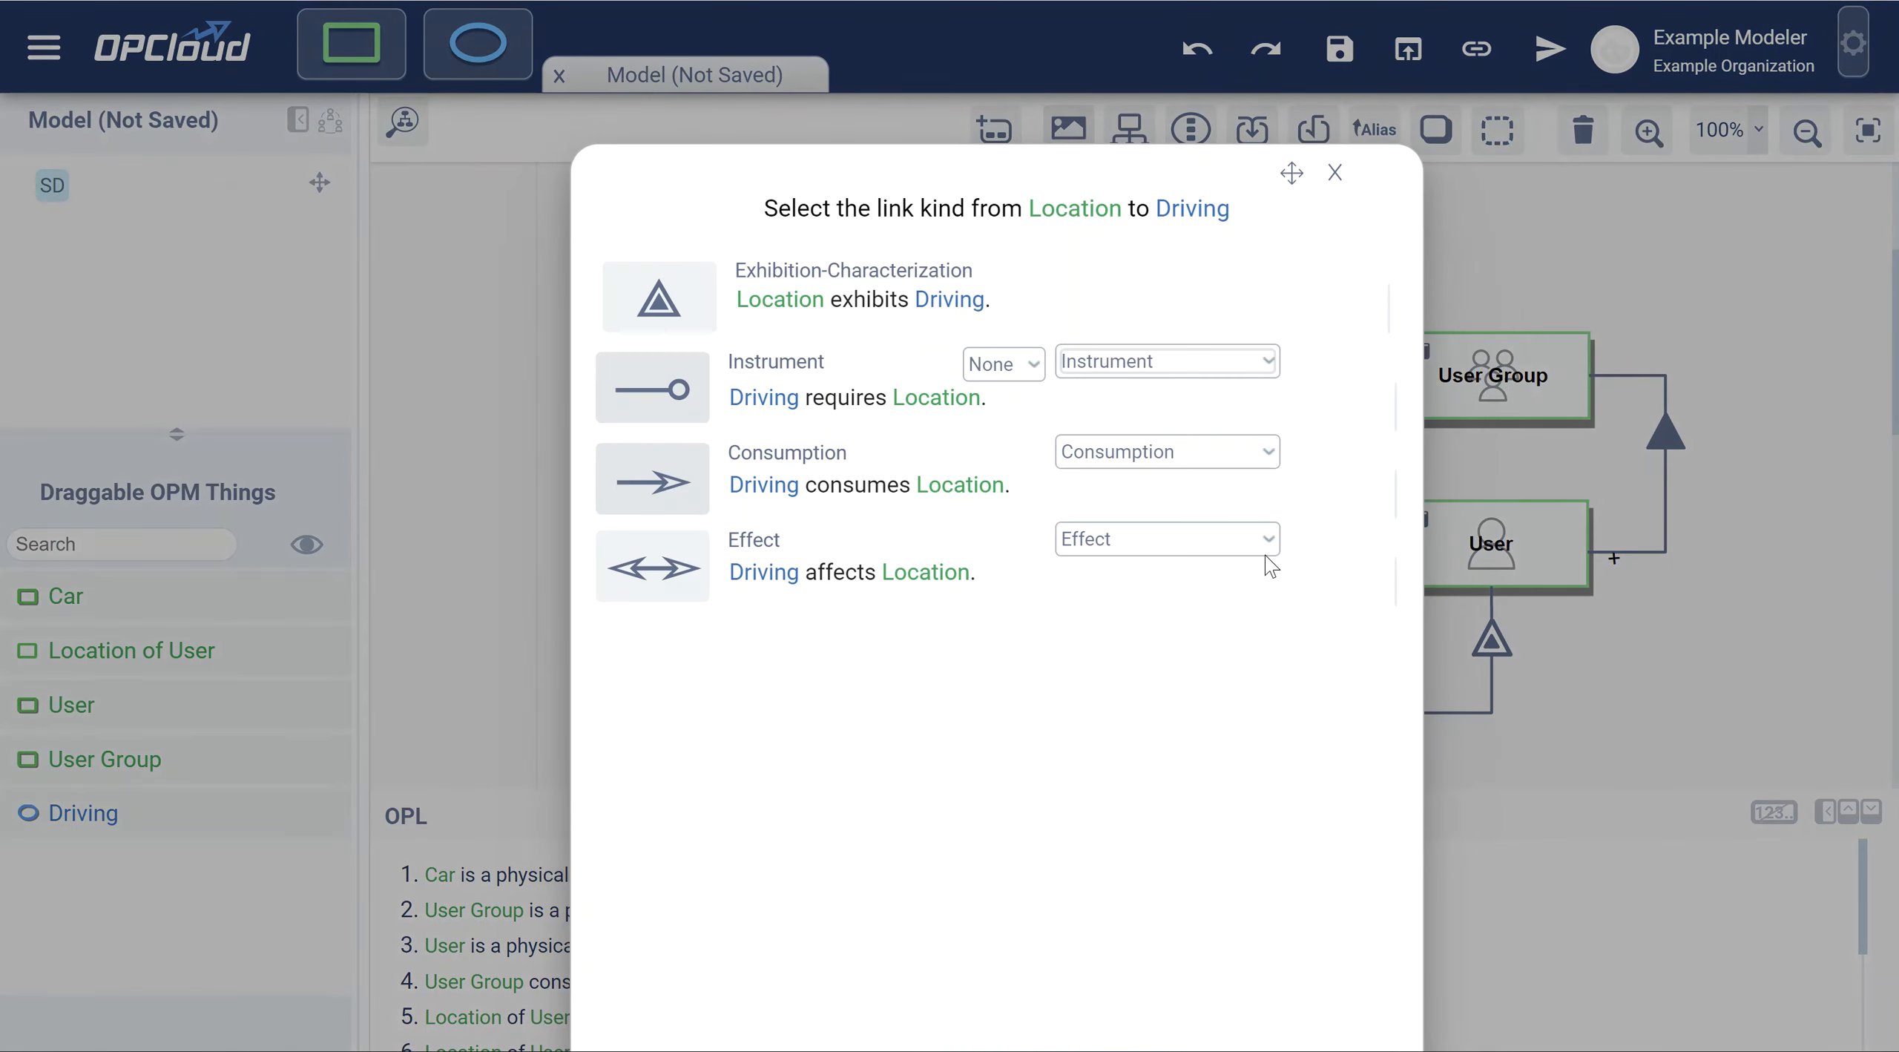
left_click(657, 571)
left_click_drag(1224, 678, 1198, 674)
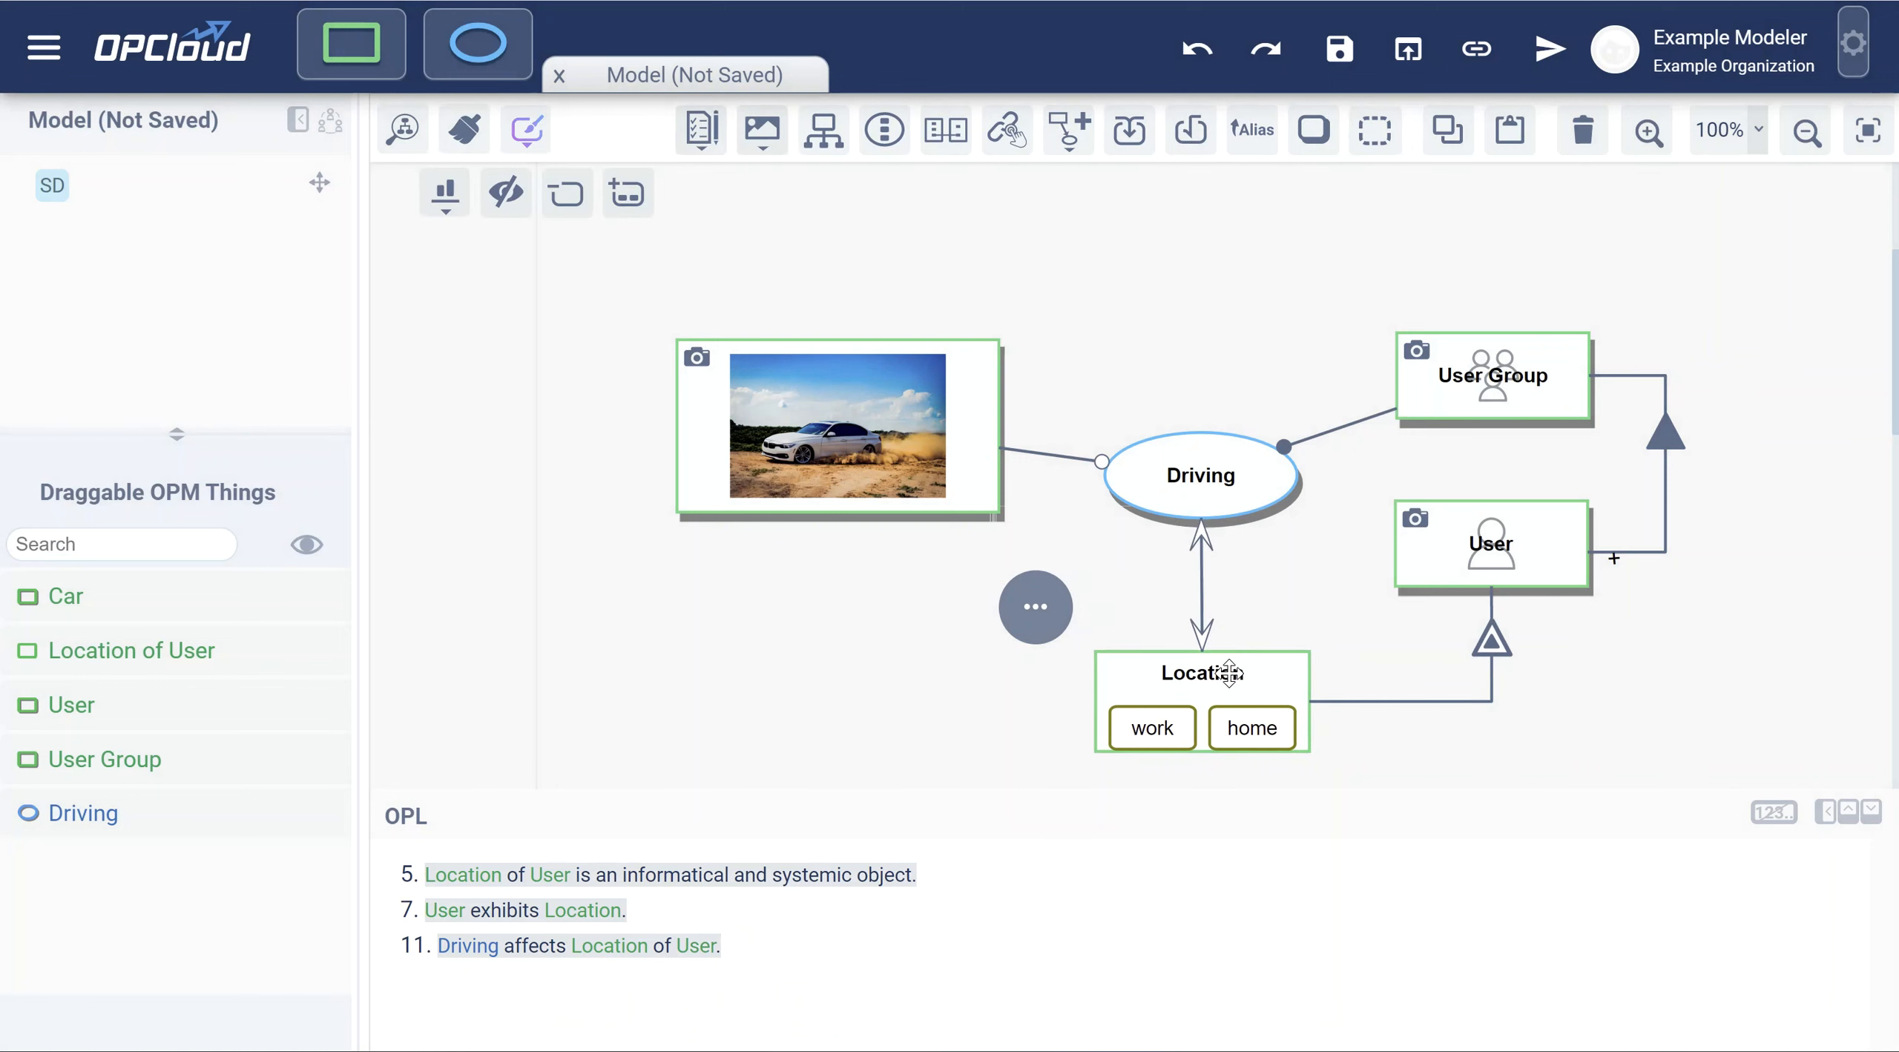
left_click(1188, 366)
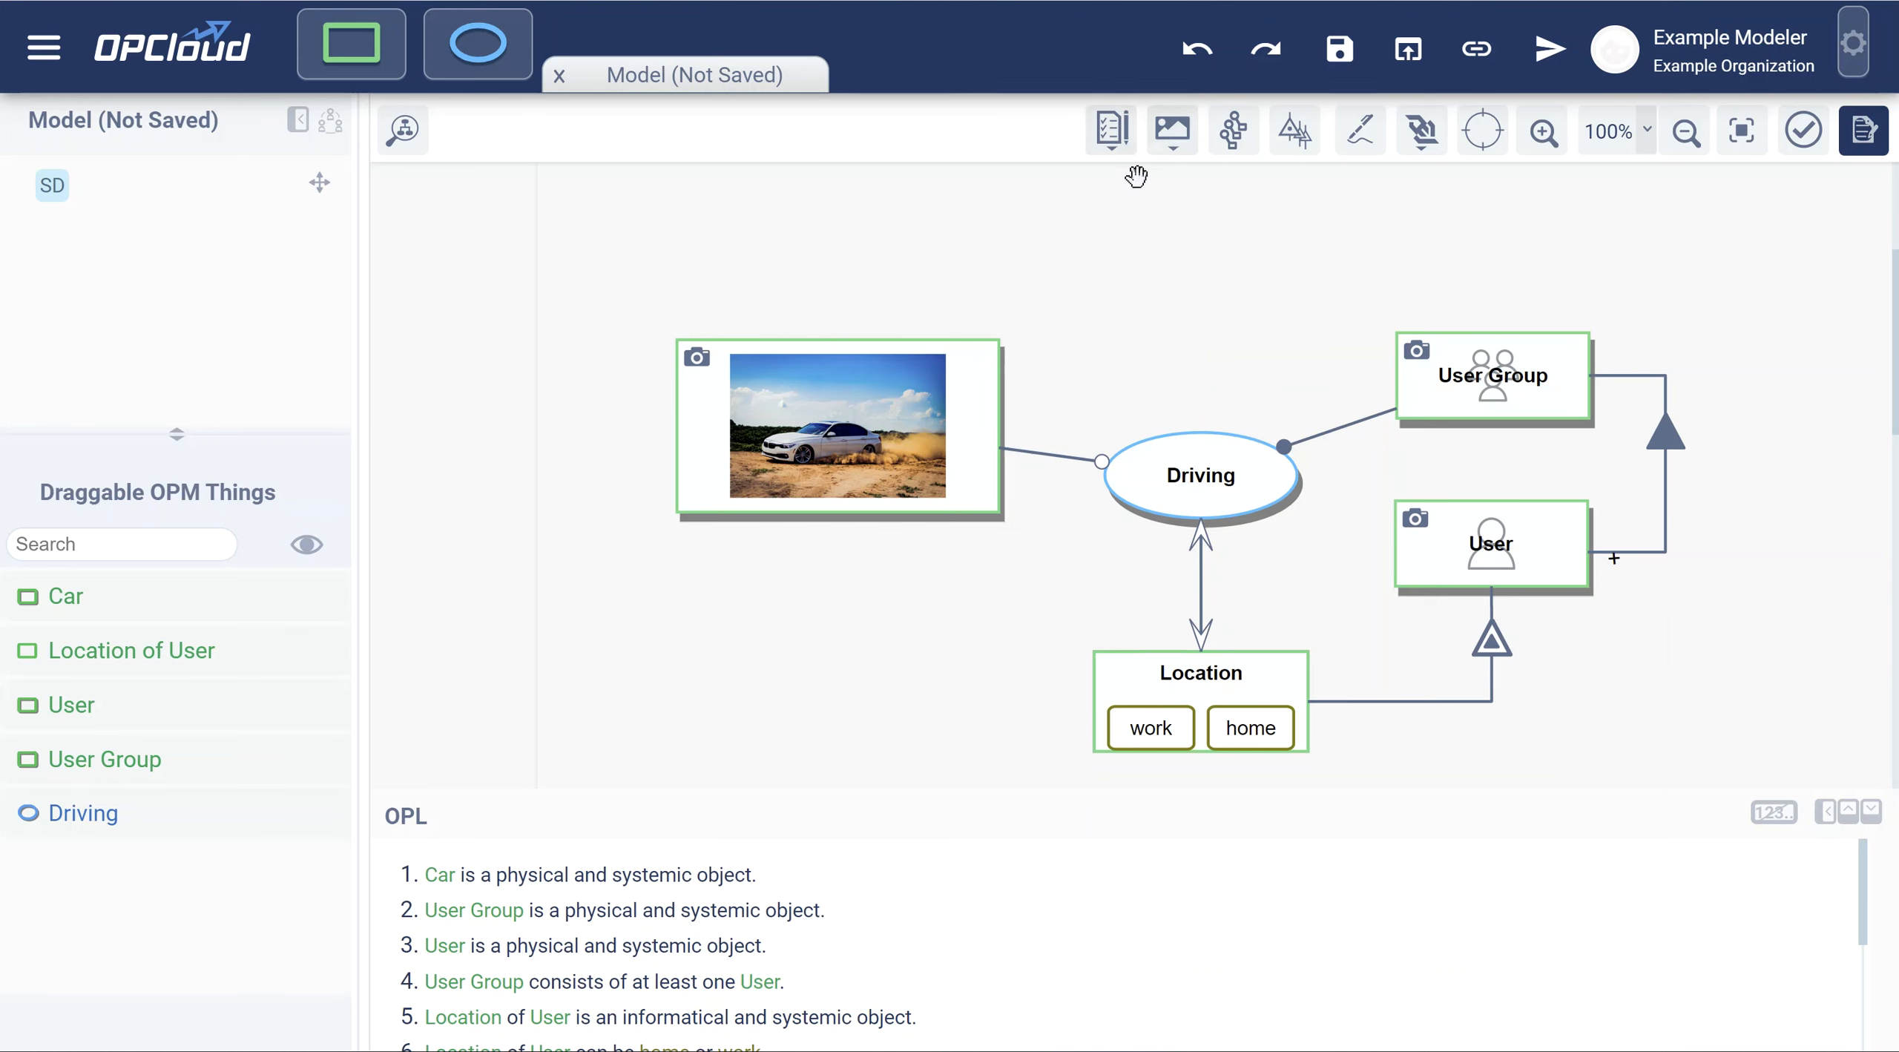
Set the image display of all things in the diagram to Show Images Only.
left_click(1172, 132)
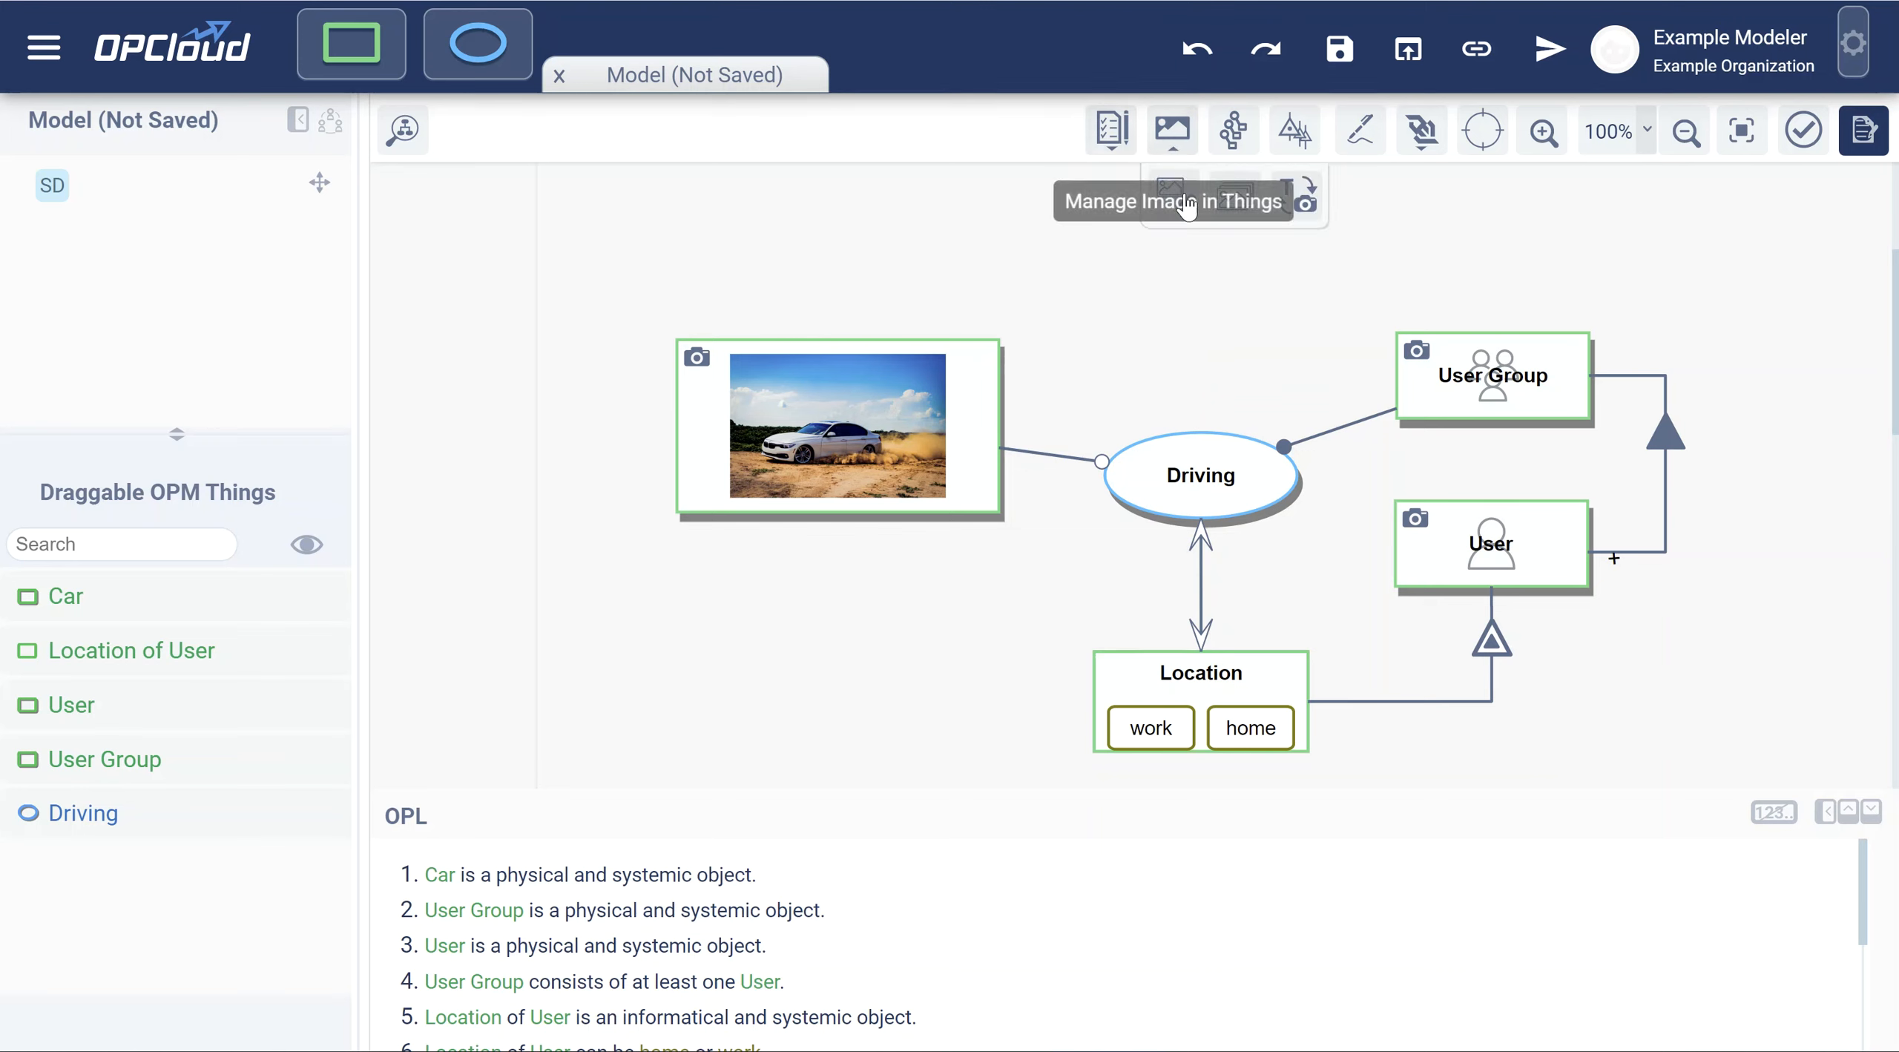
left_click(1297, 200)
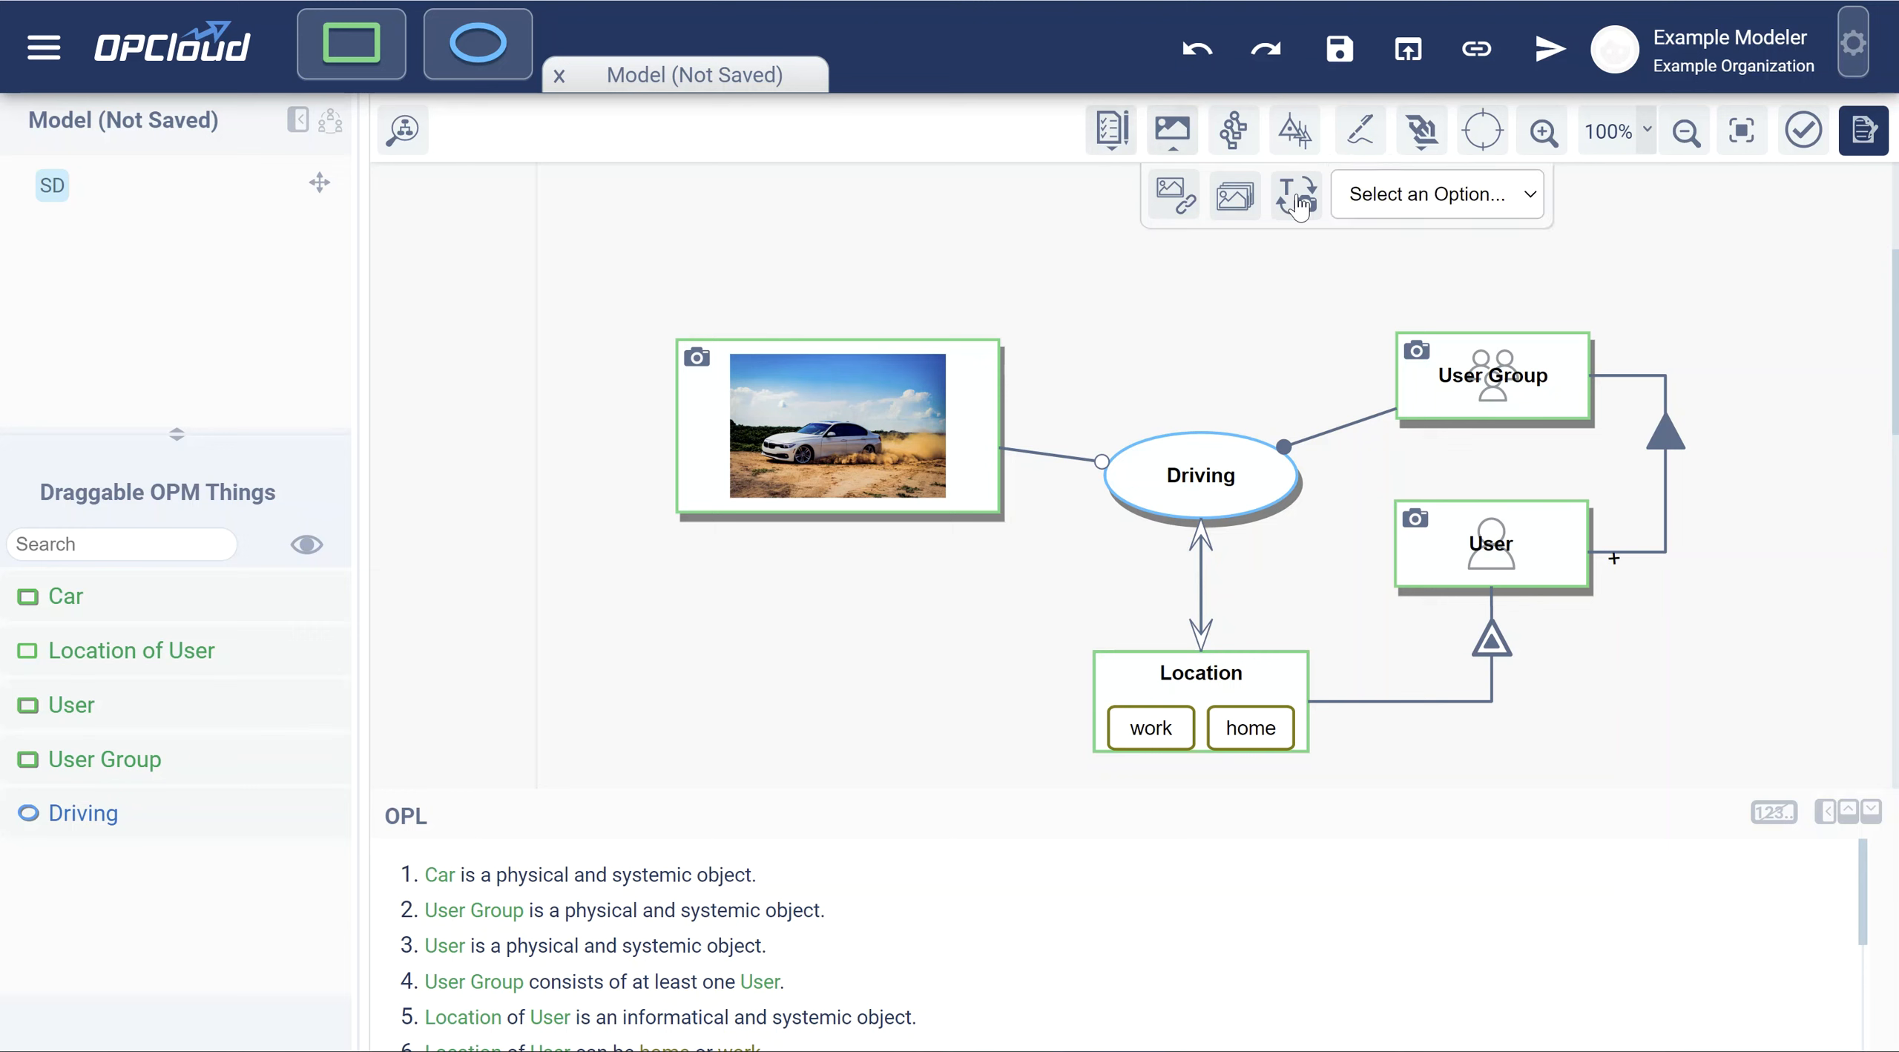
left_click(1478, 198)
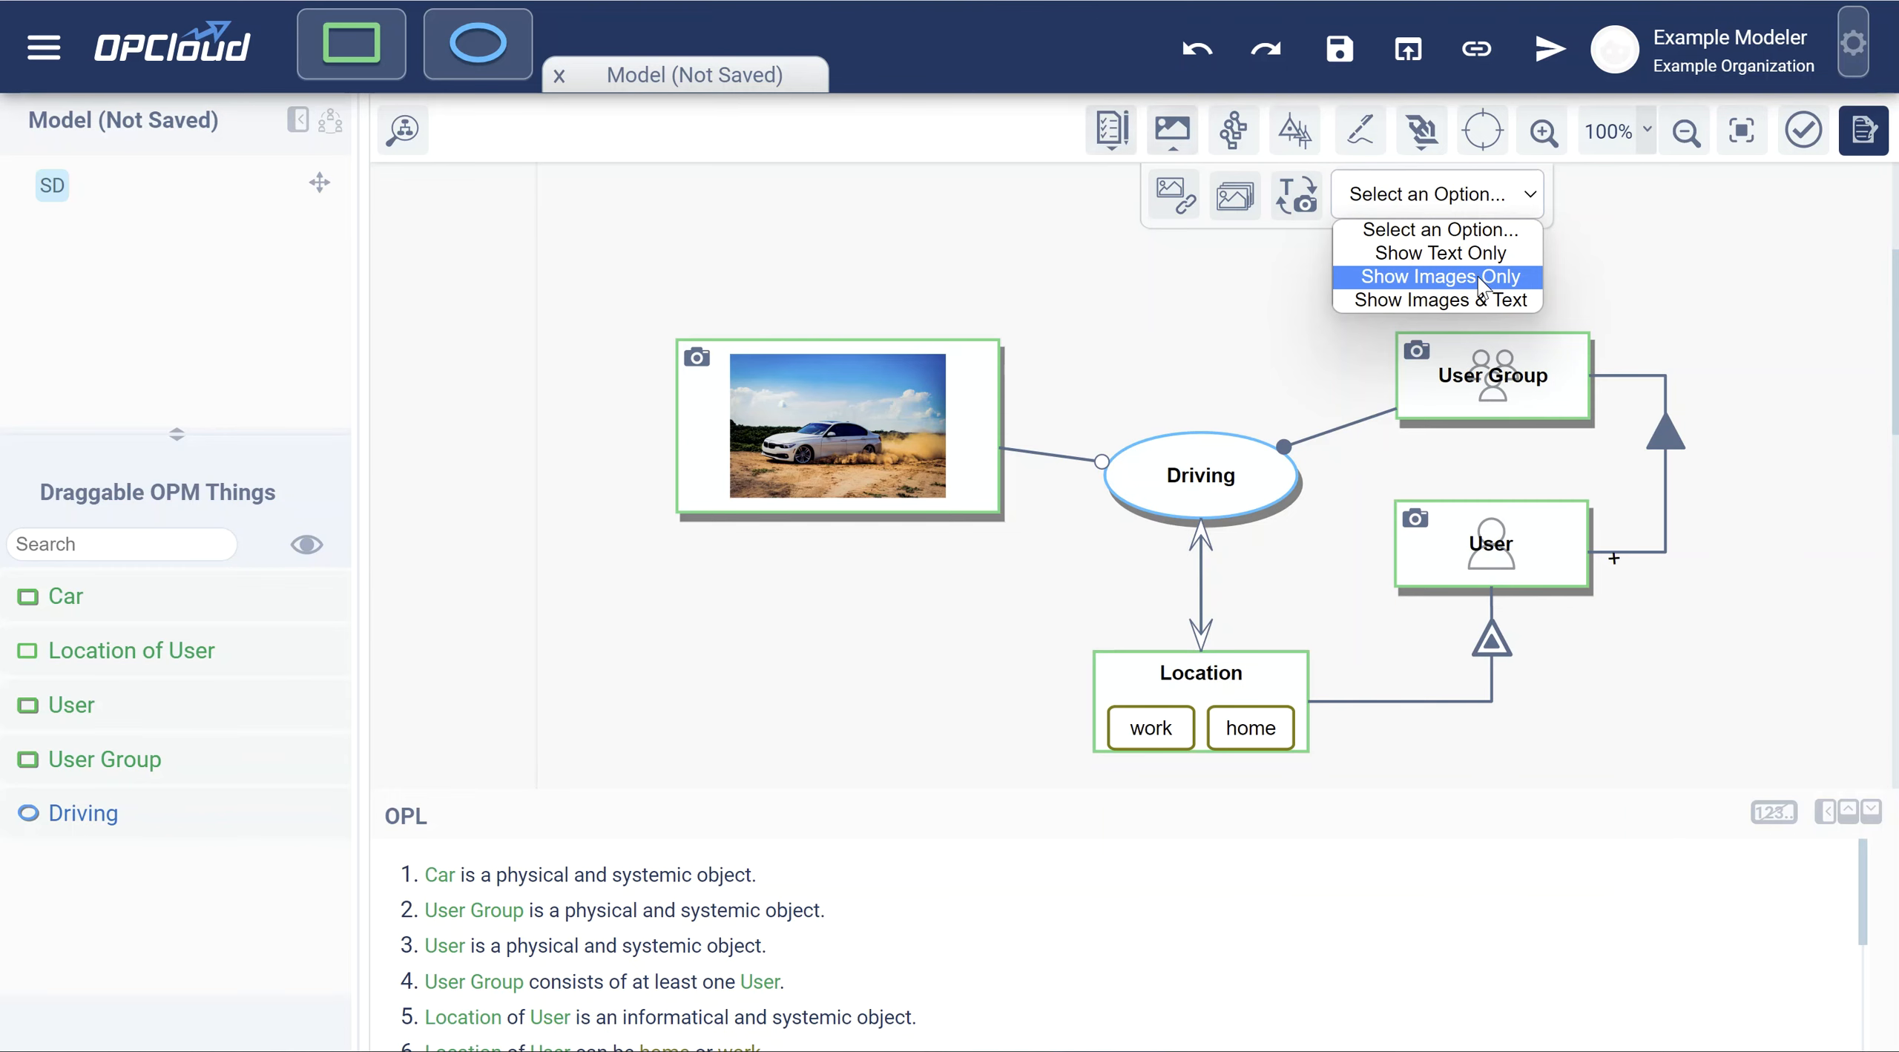
left_click(1479, 278)
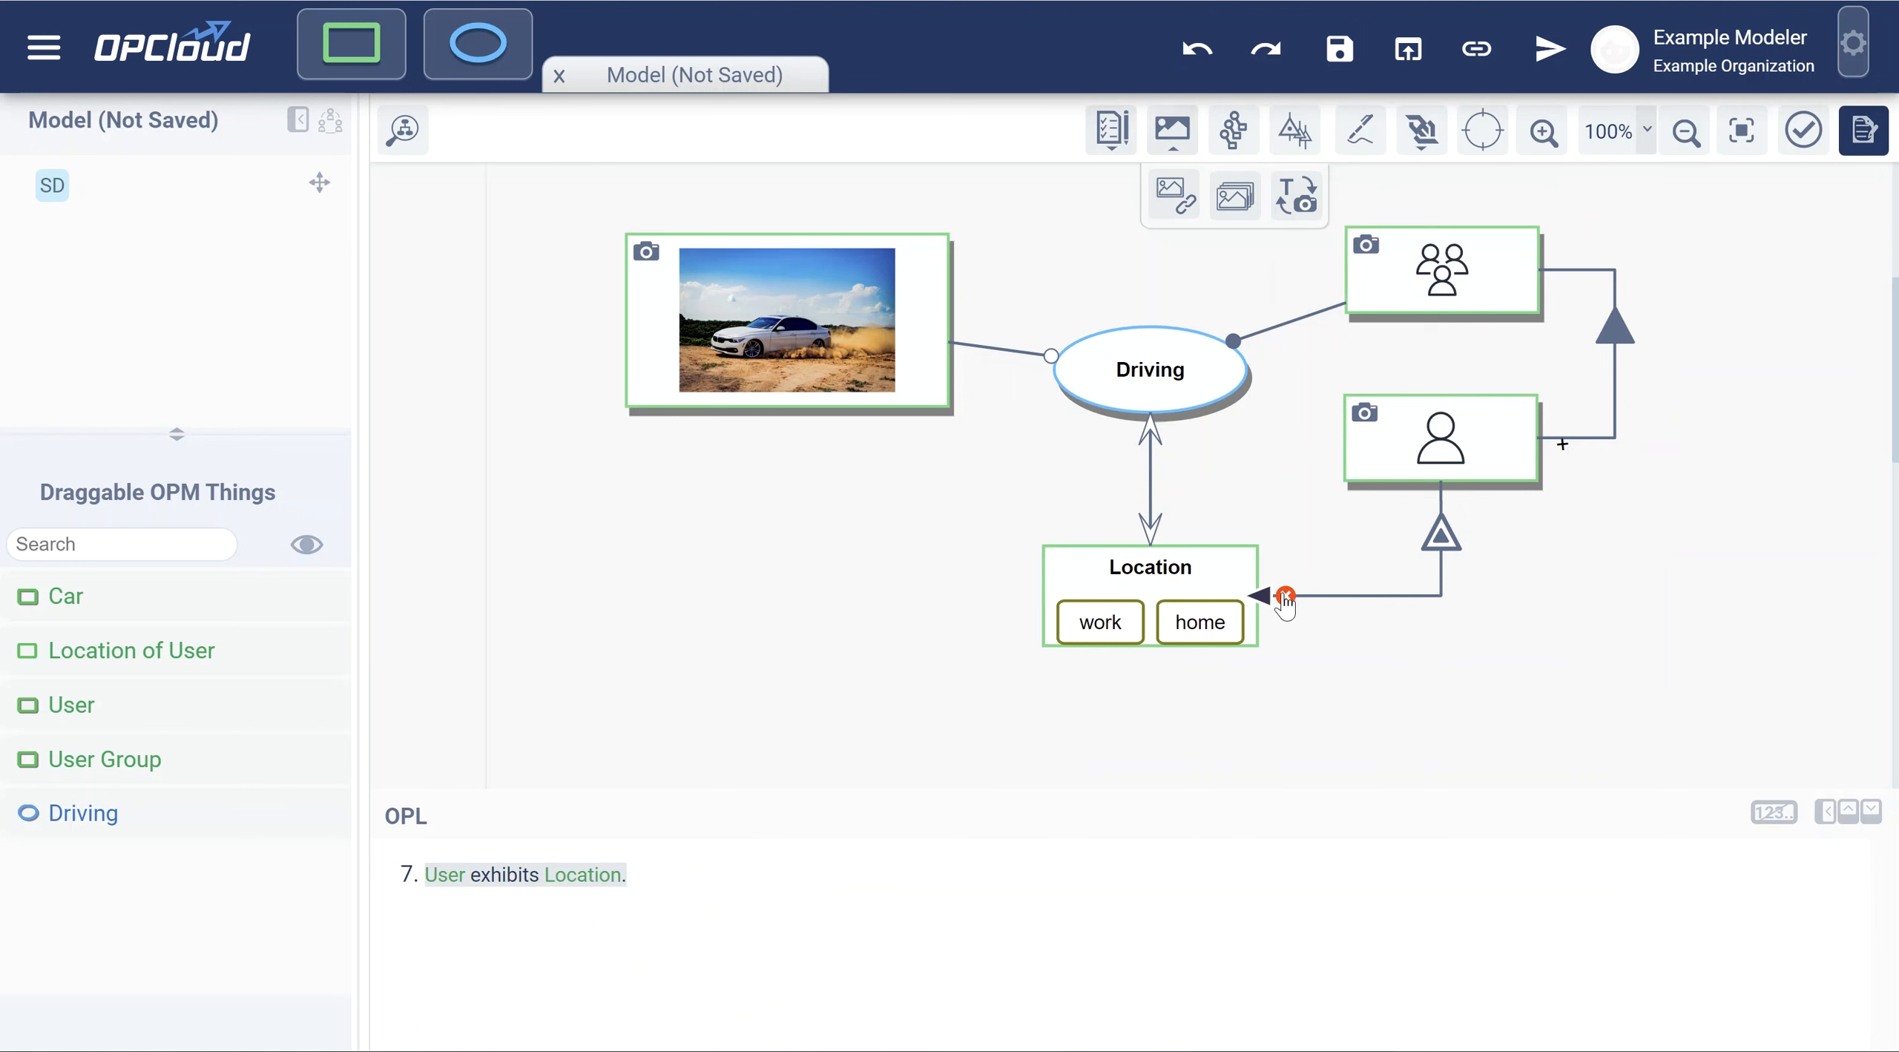
Change the image display of all things in the diagram to Show Images & Text.
mouse_move(1296, 196)
left_click(1439, 195)
left_click(1436, 300)
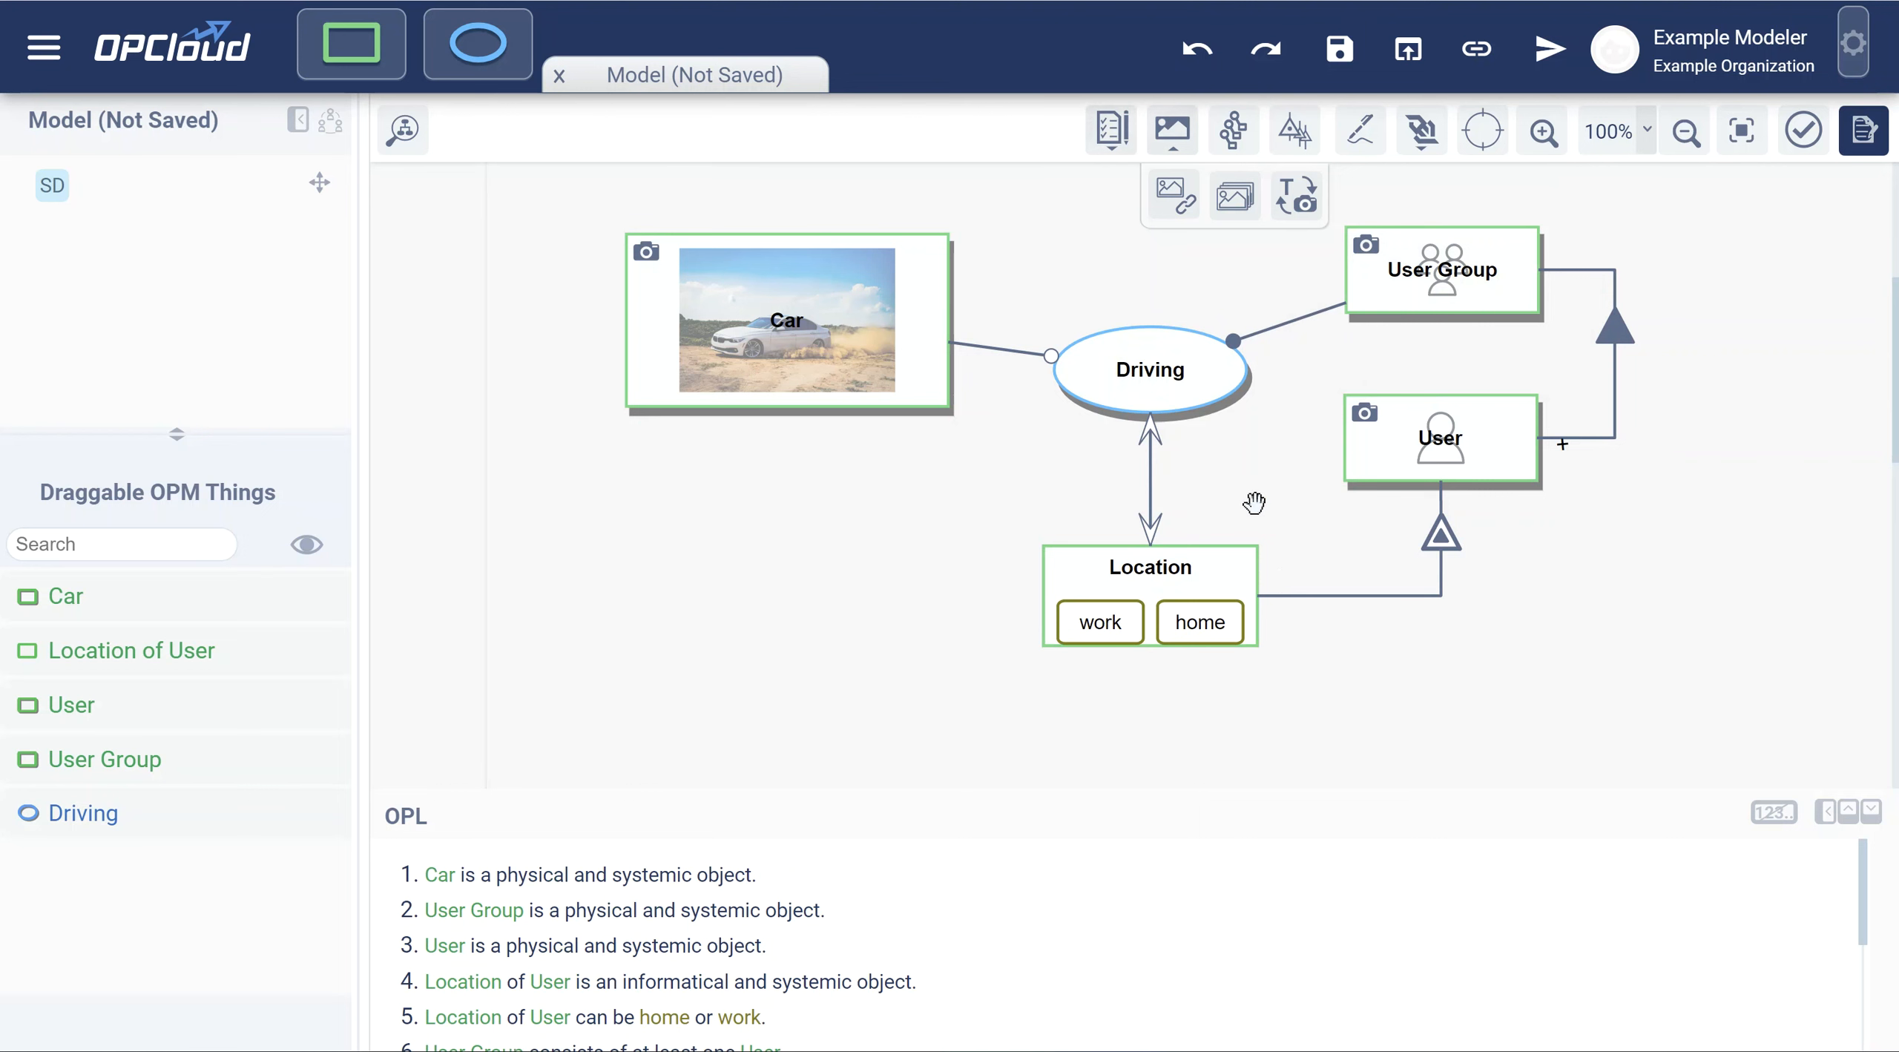
Place a second instance of the existing Car object below the first and switch it to show only its image.
scroll(1254, 503, "up", 2)
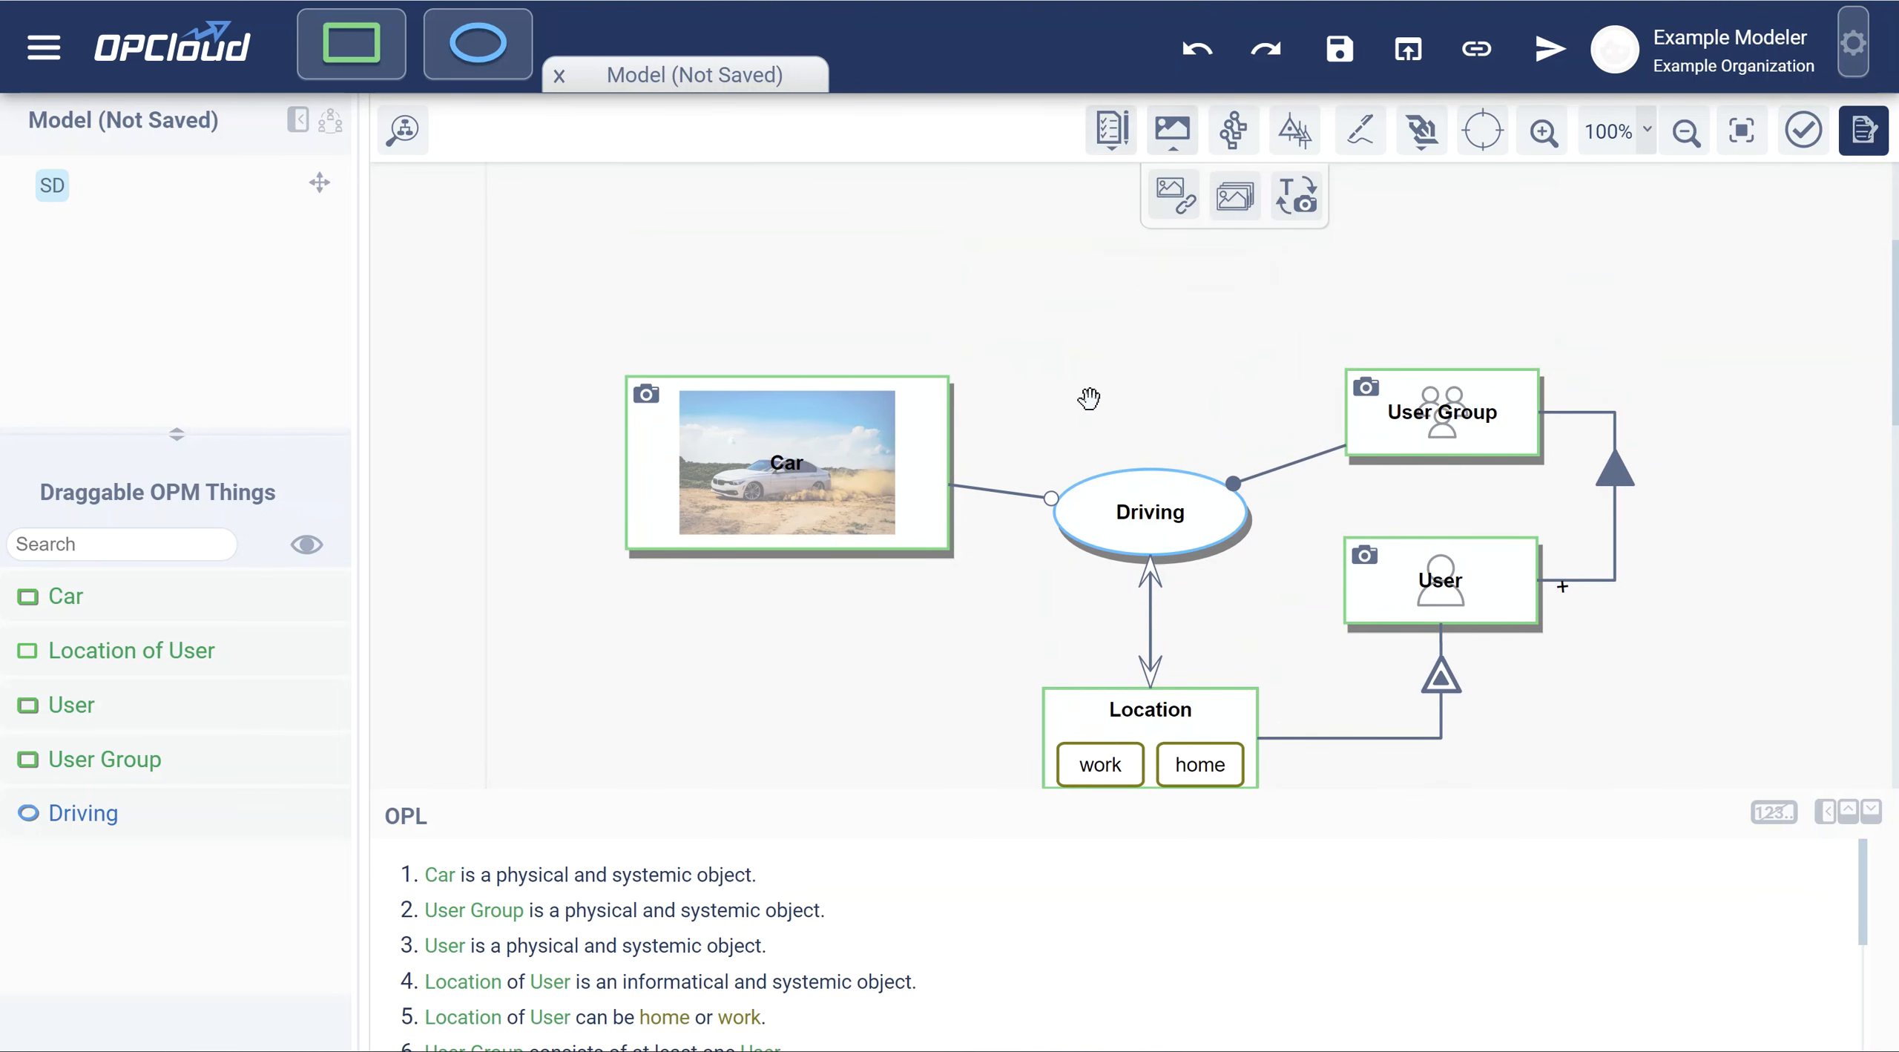
left_click(755, 510)
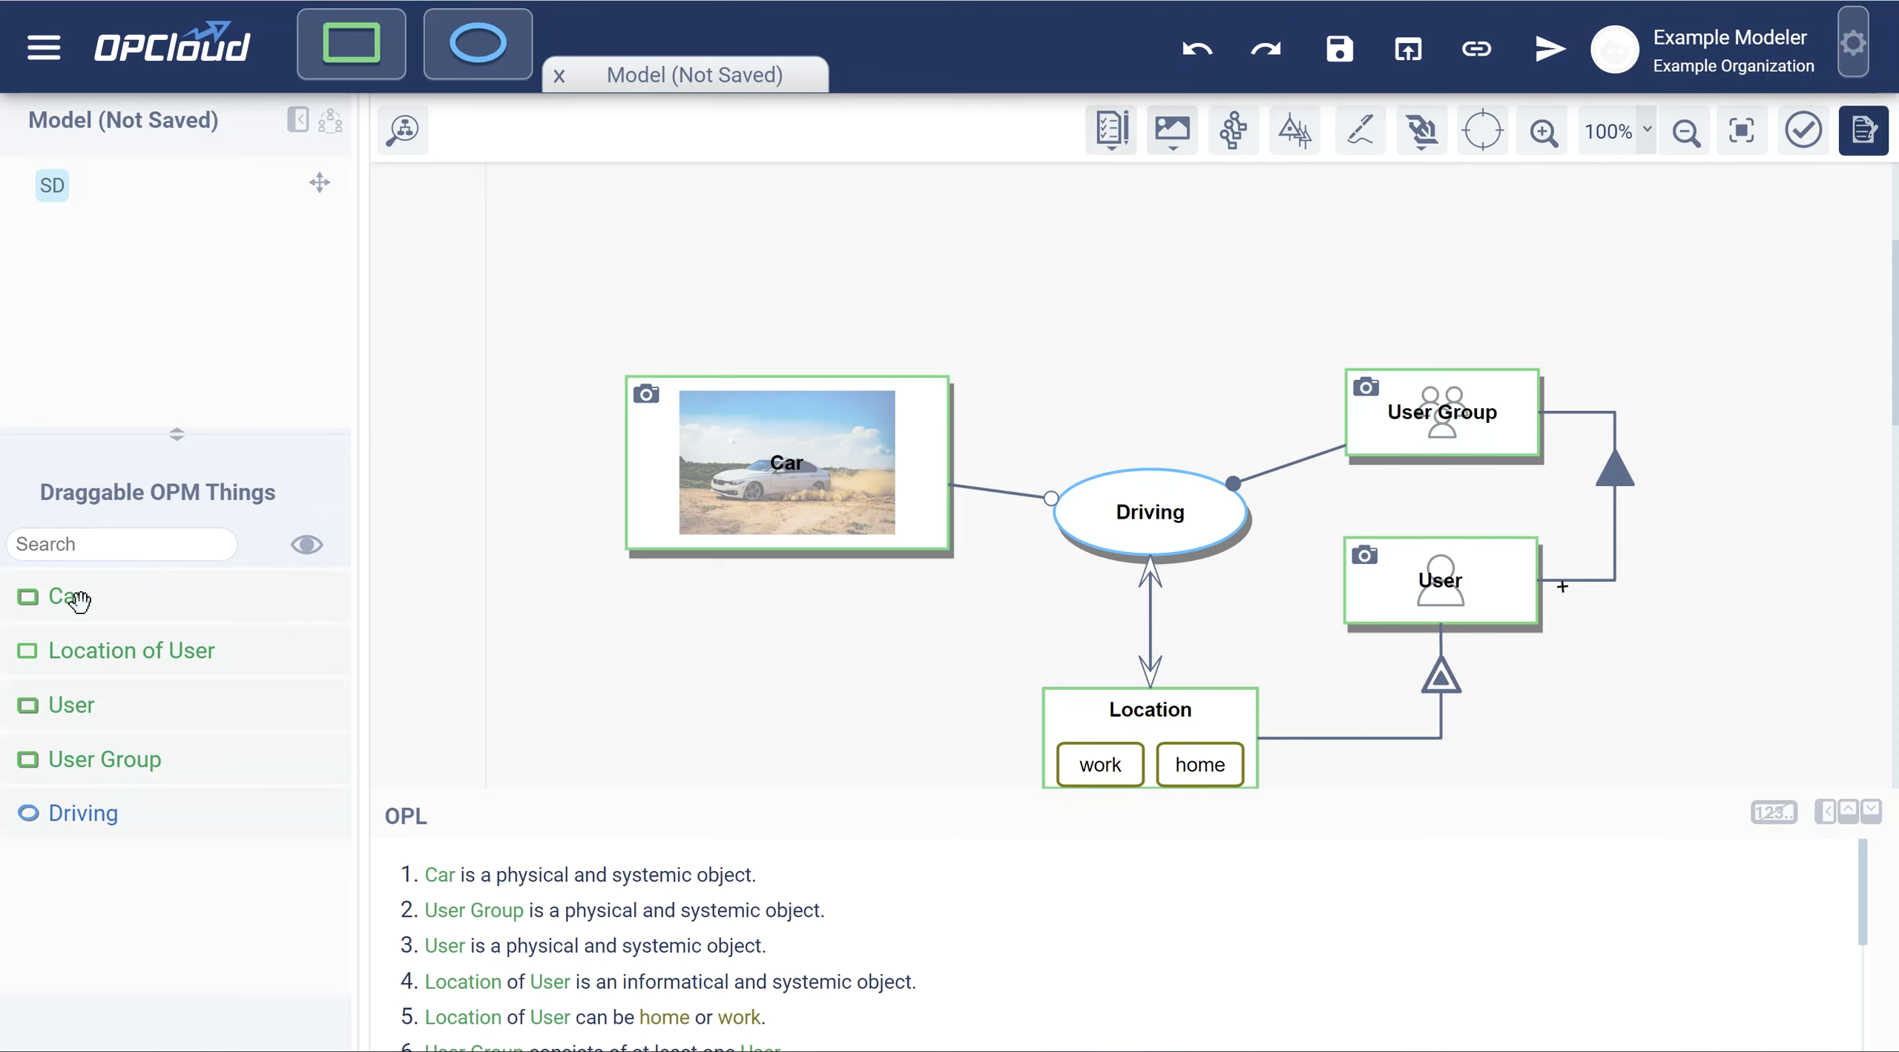
left_click_drag(74, 601, 827, 686)
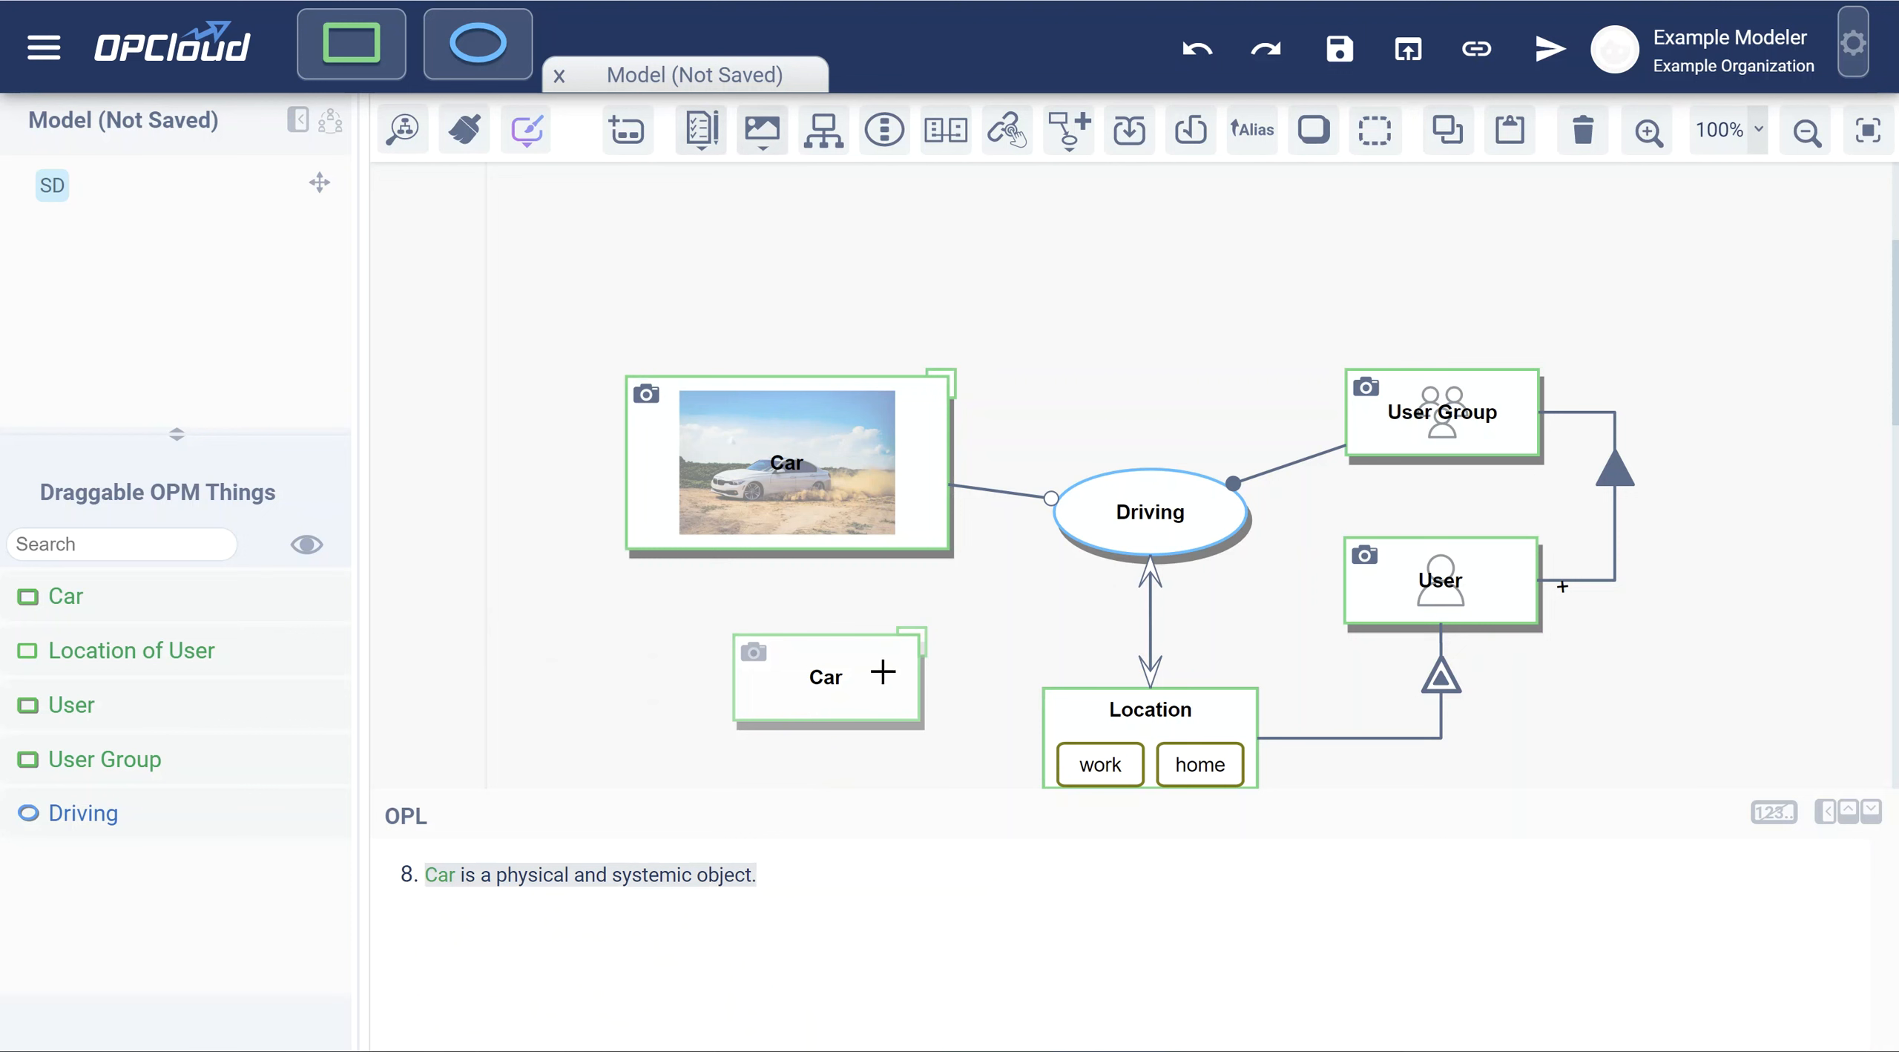
left_click(753, 653)
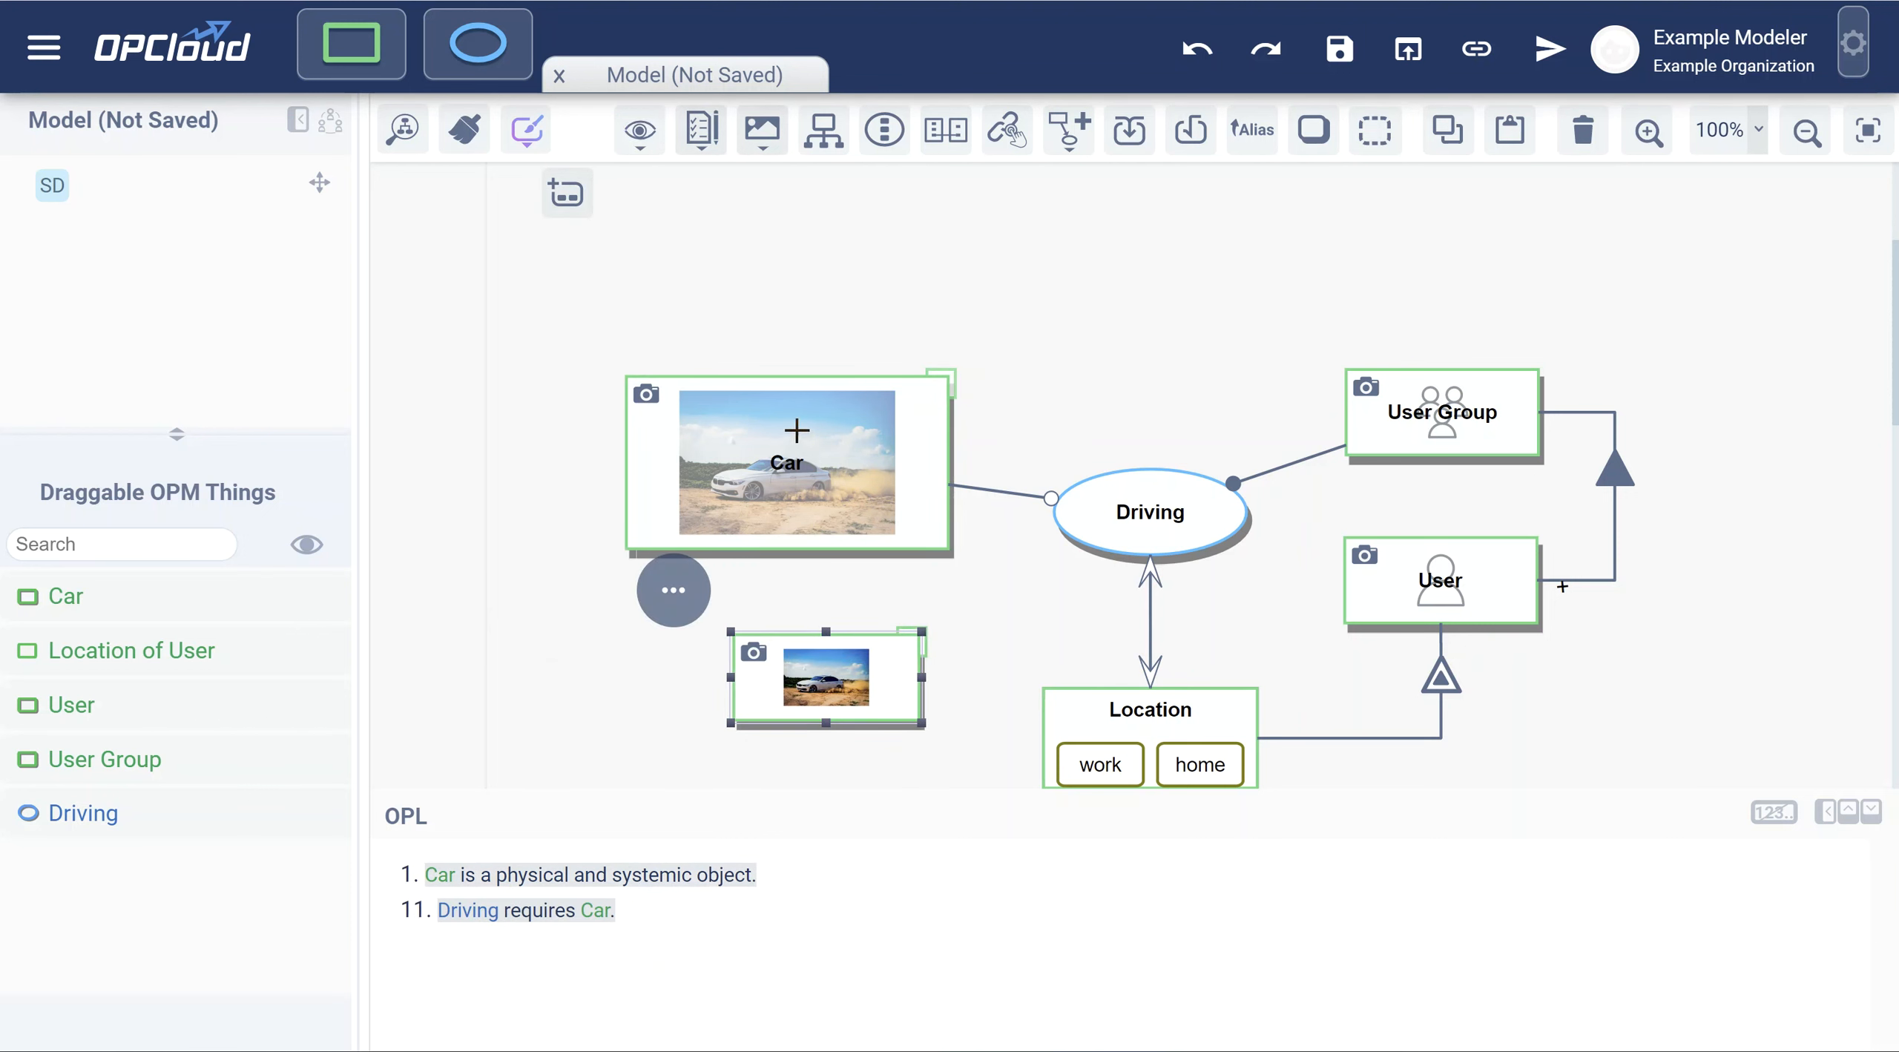
left_click(1231, 333)
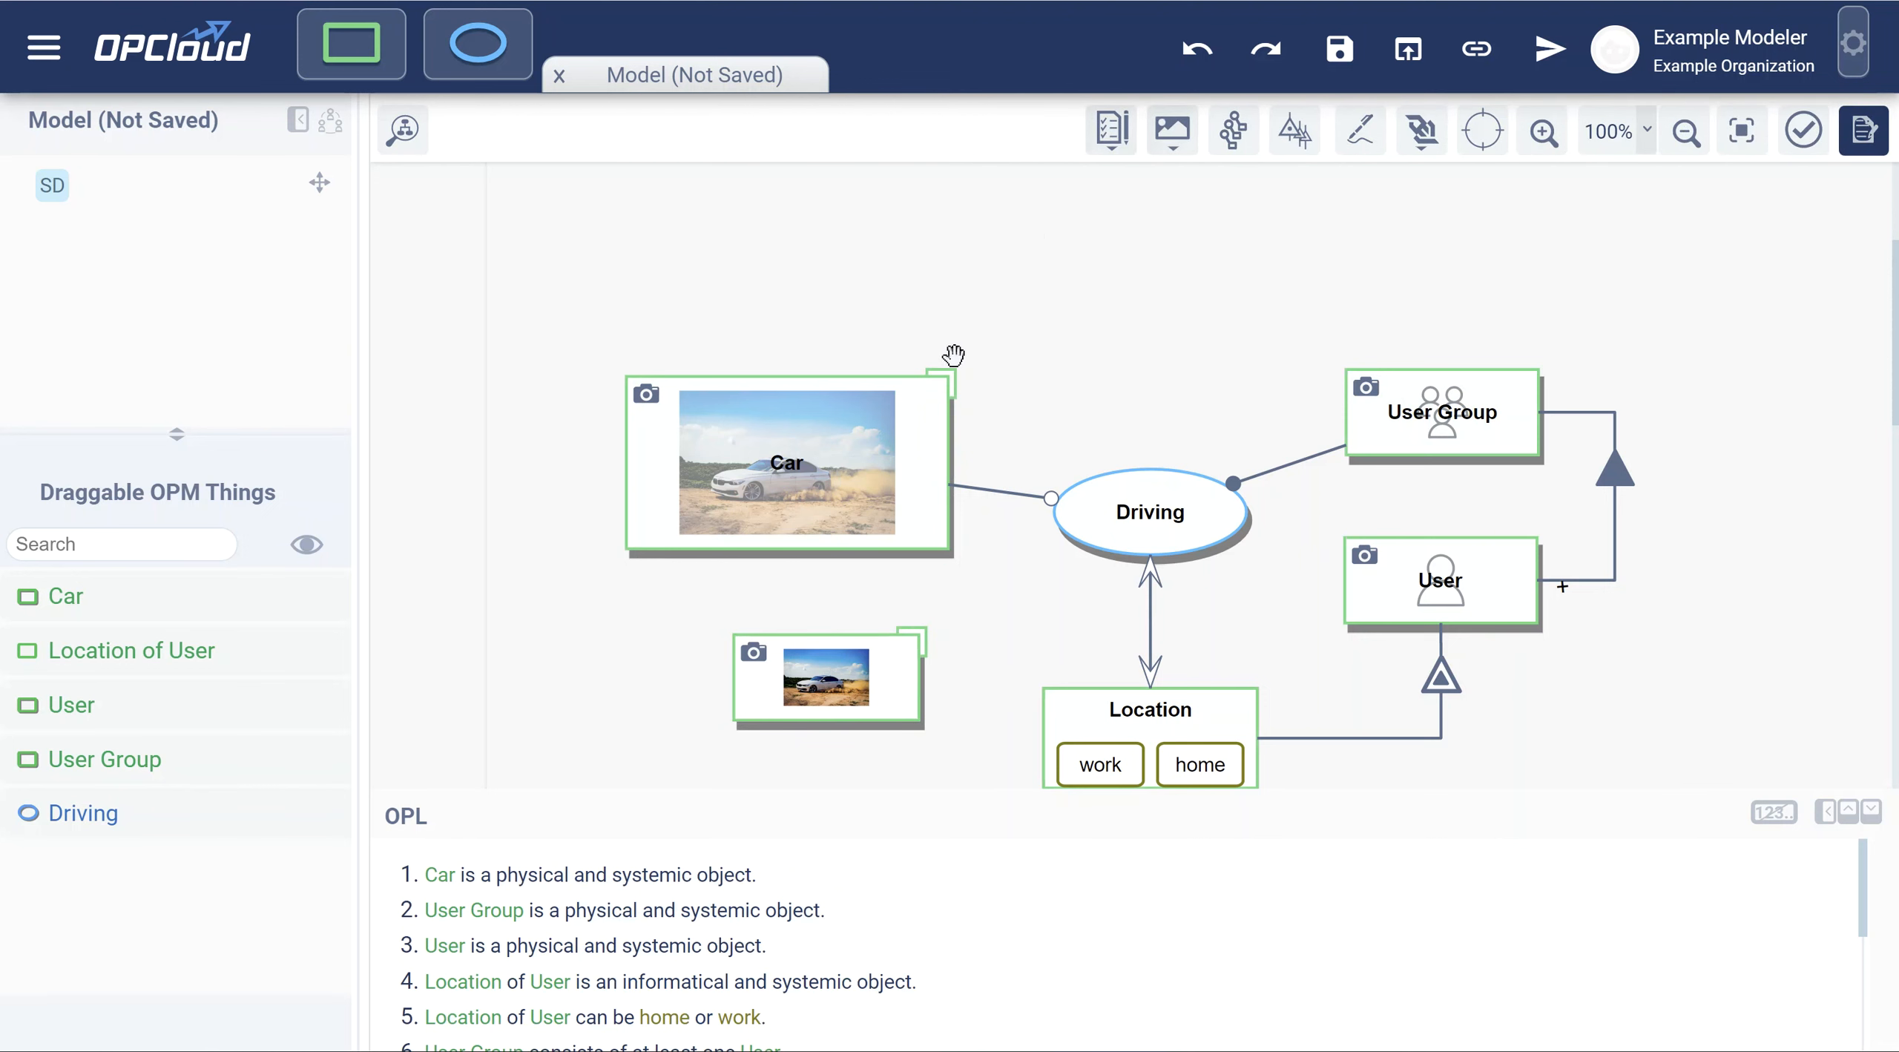
Apply Show Images & Text to the whole diagram again so it includes the second Car instance.
left_click(1172, 128)
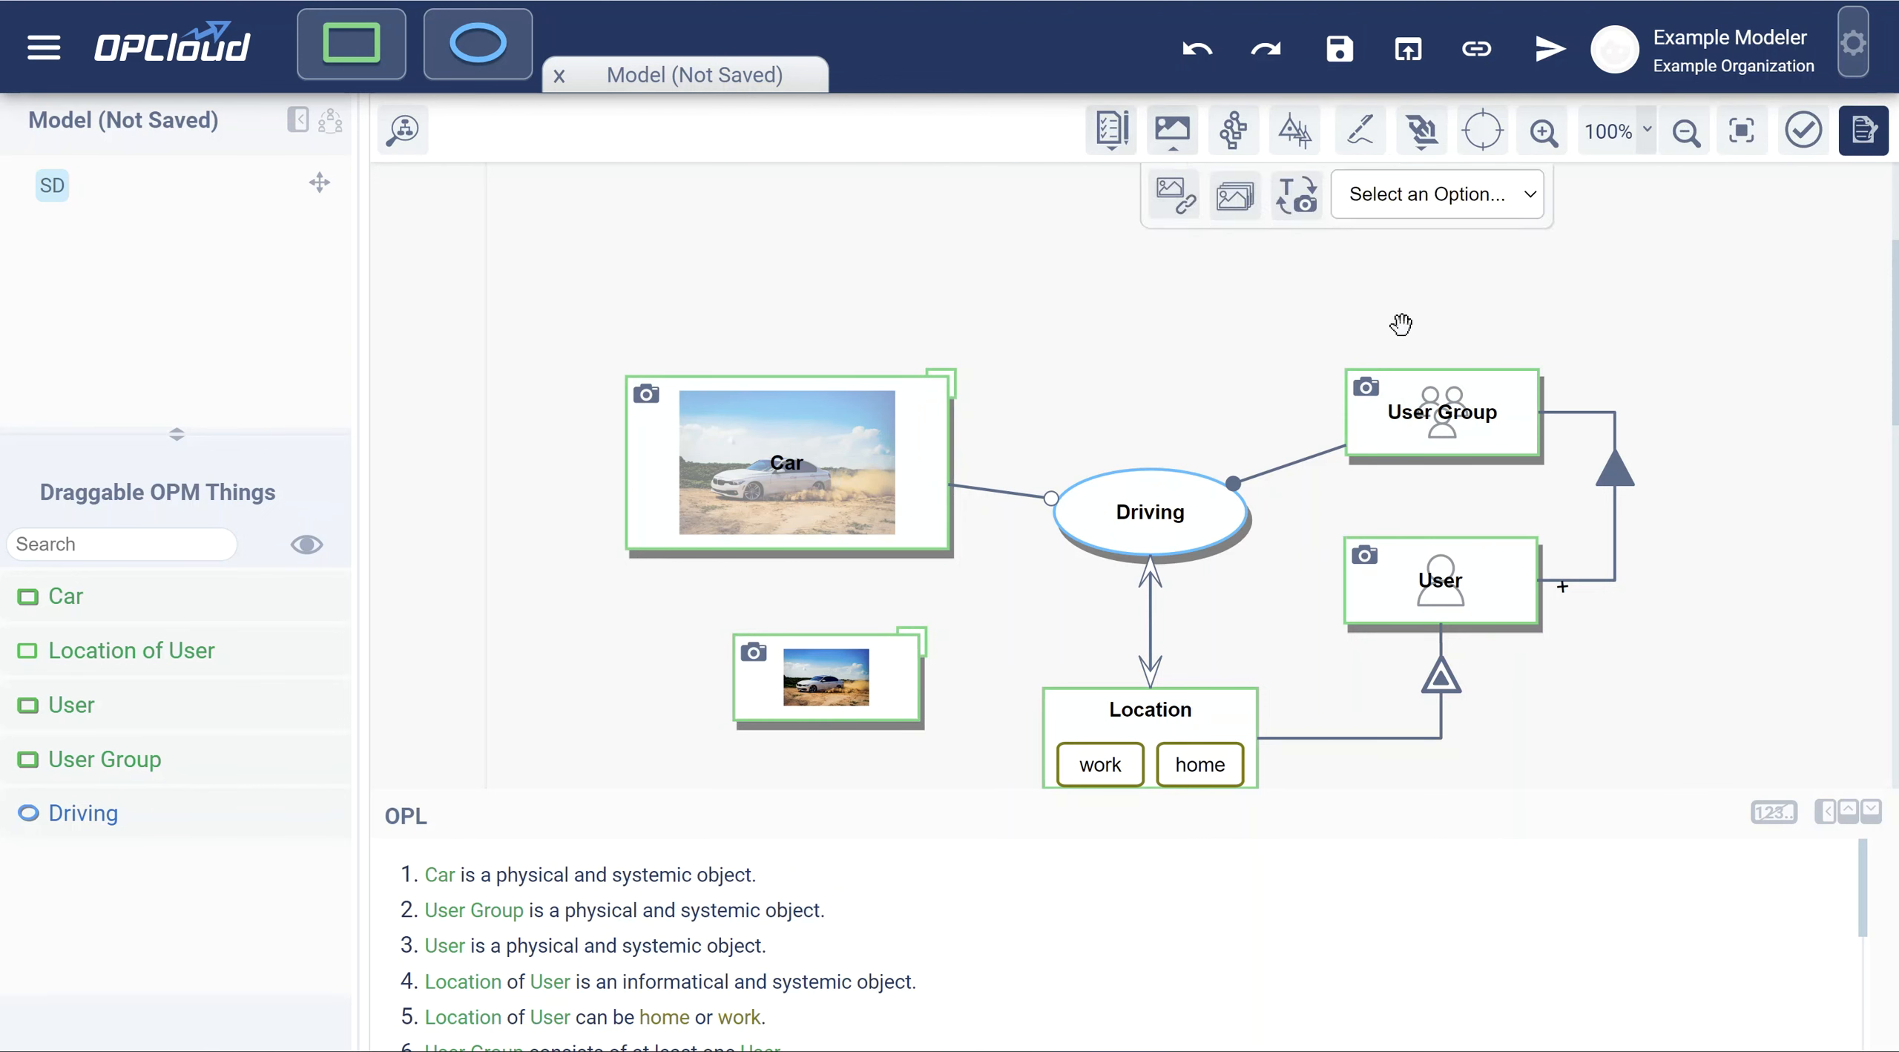
left_click(1435, 208)
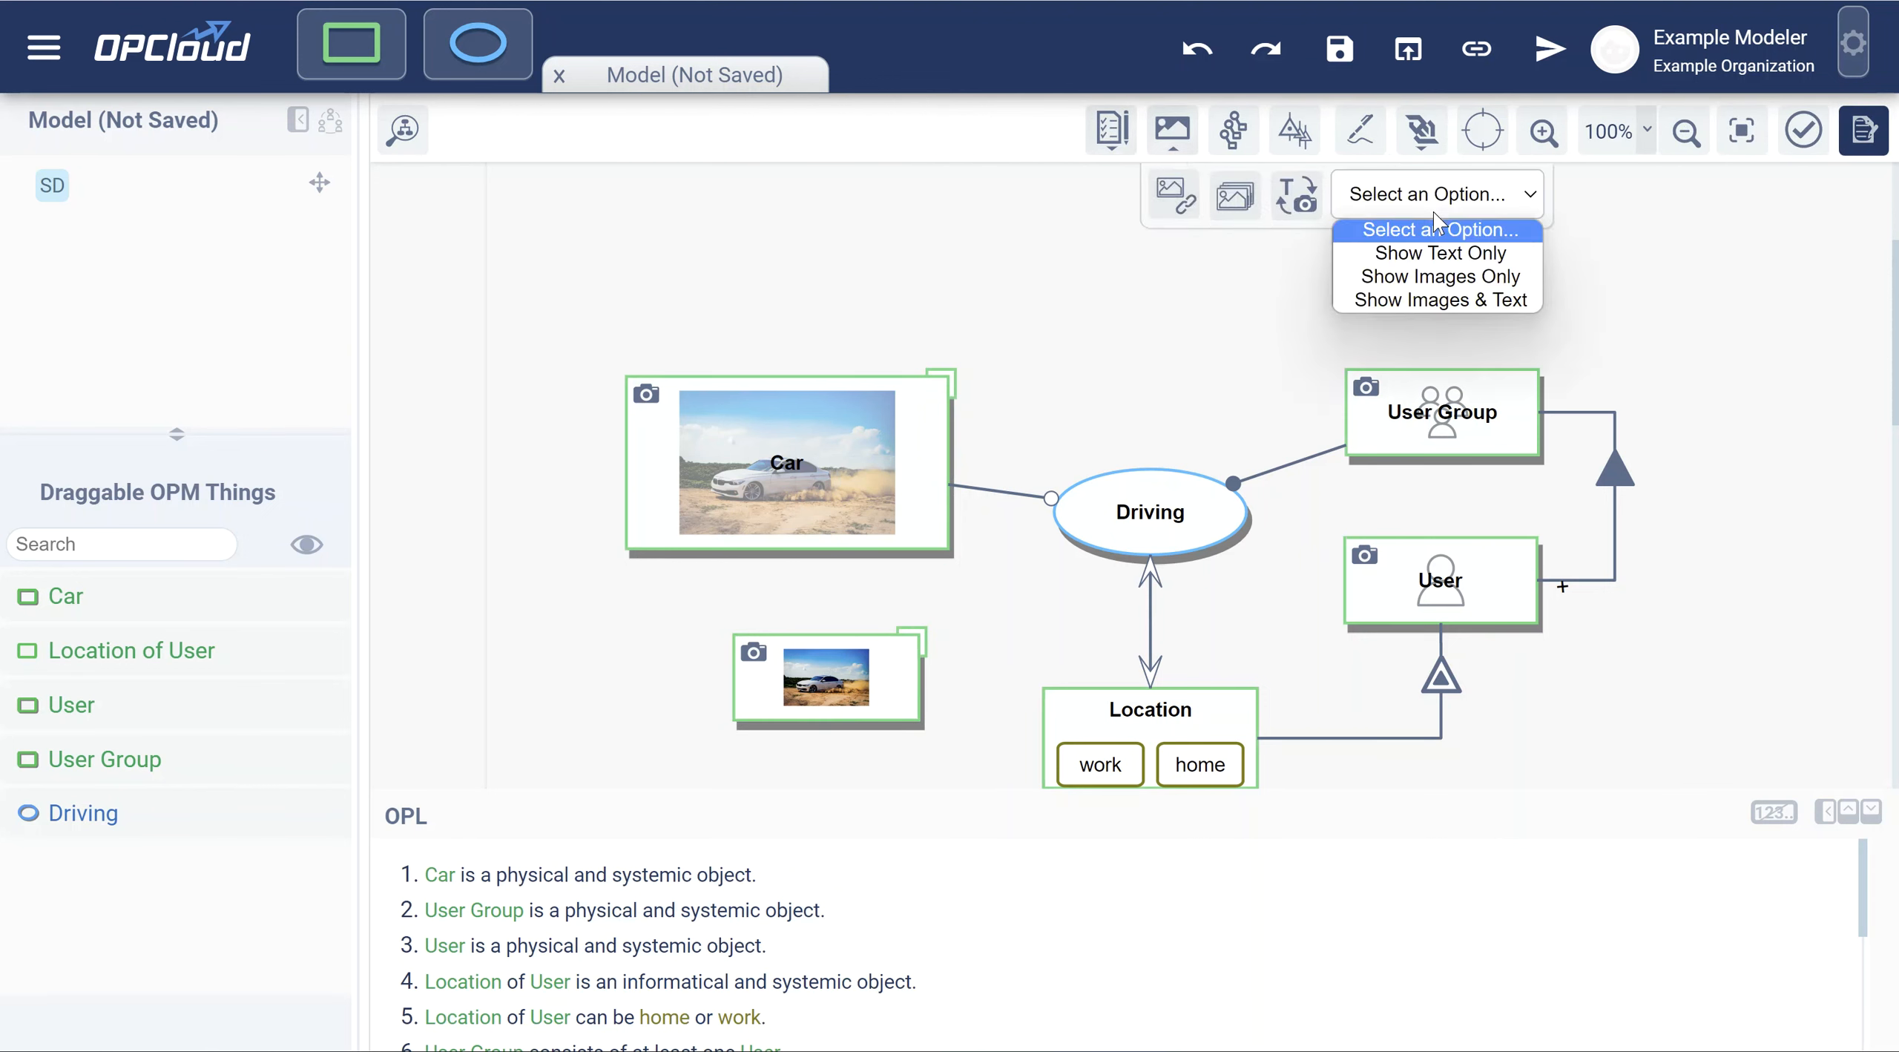
left_click(1454, 300)
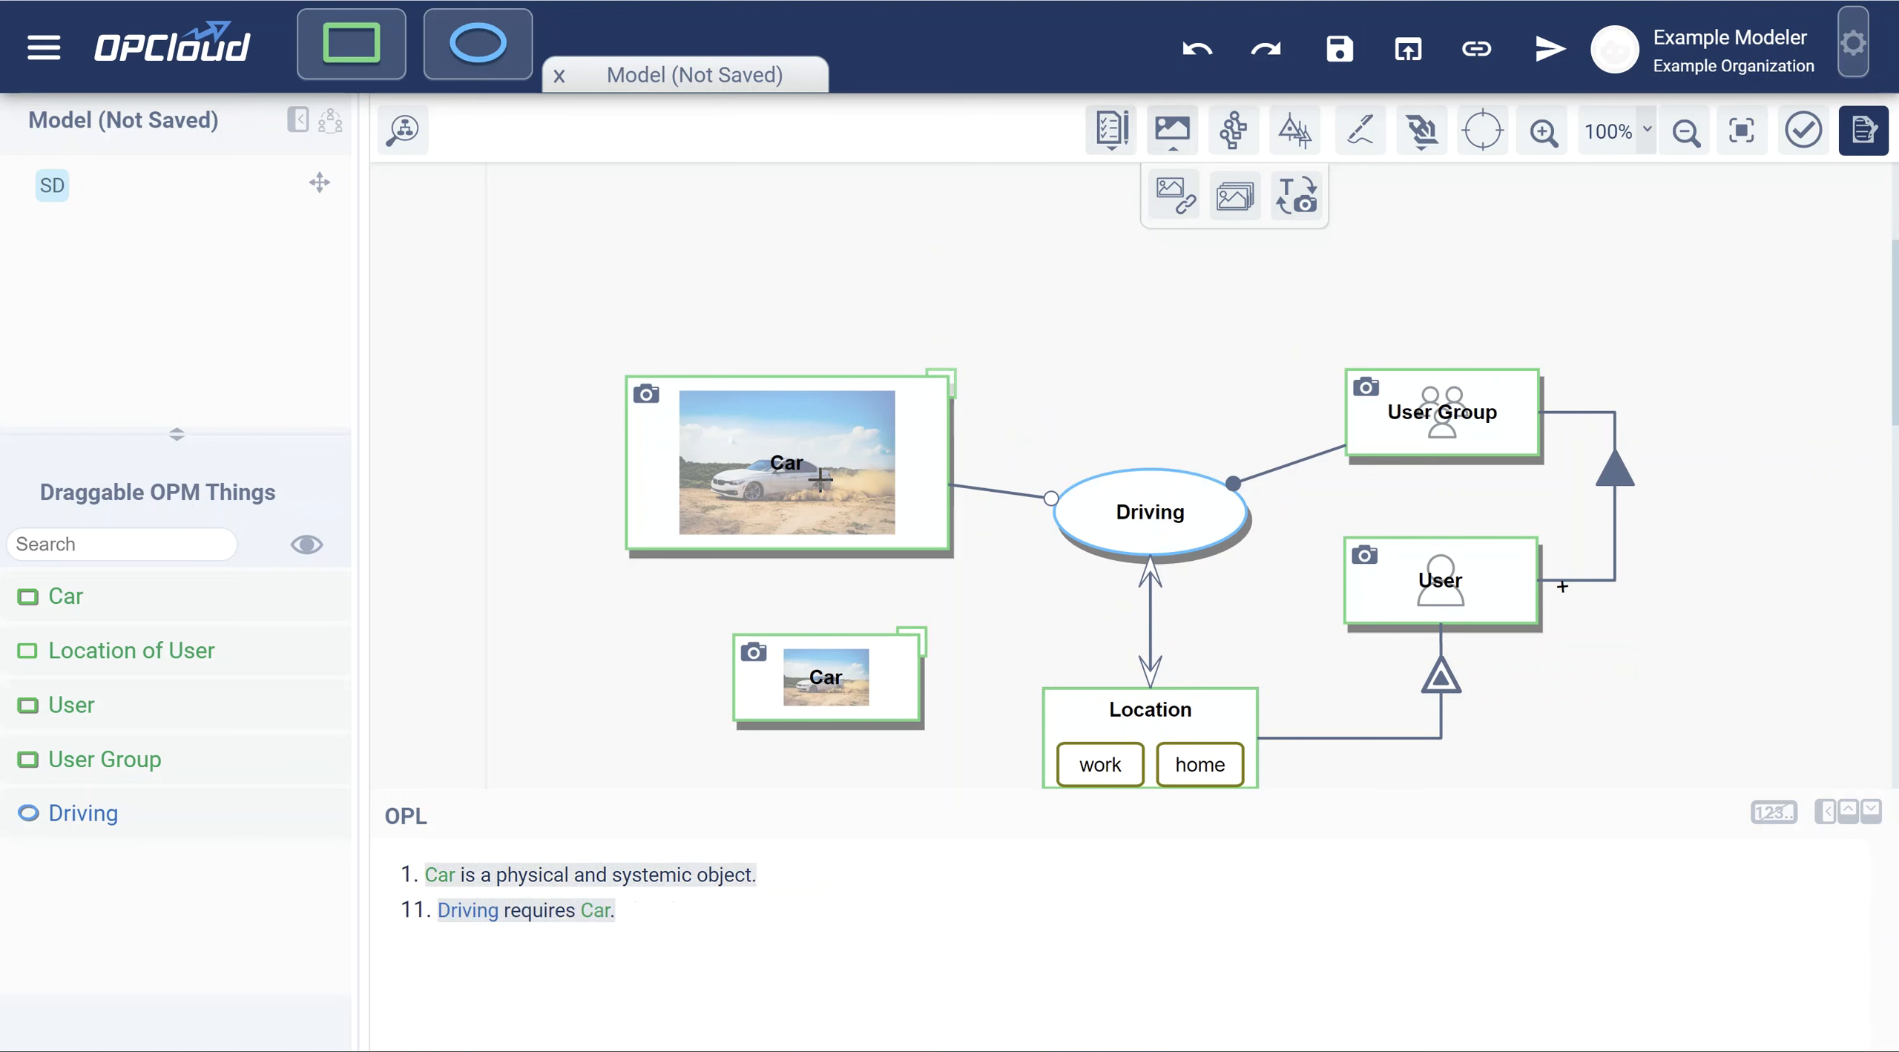
In-zoom the original Car object into a new diagram and try to toggle its image there.
left_click(794, 471)
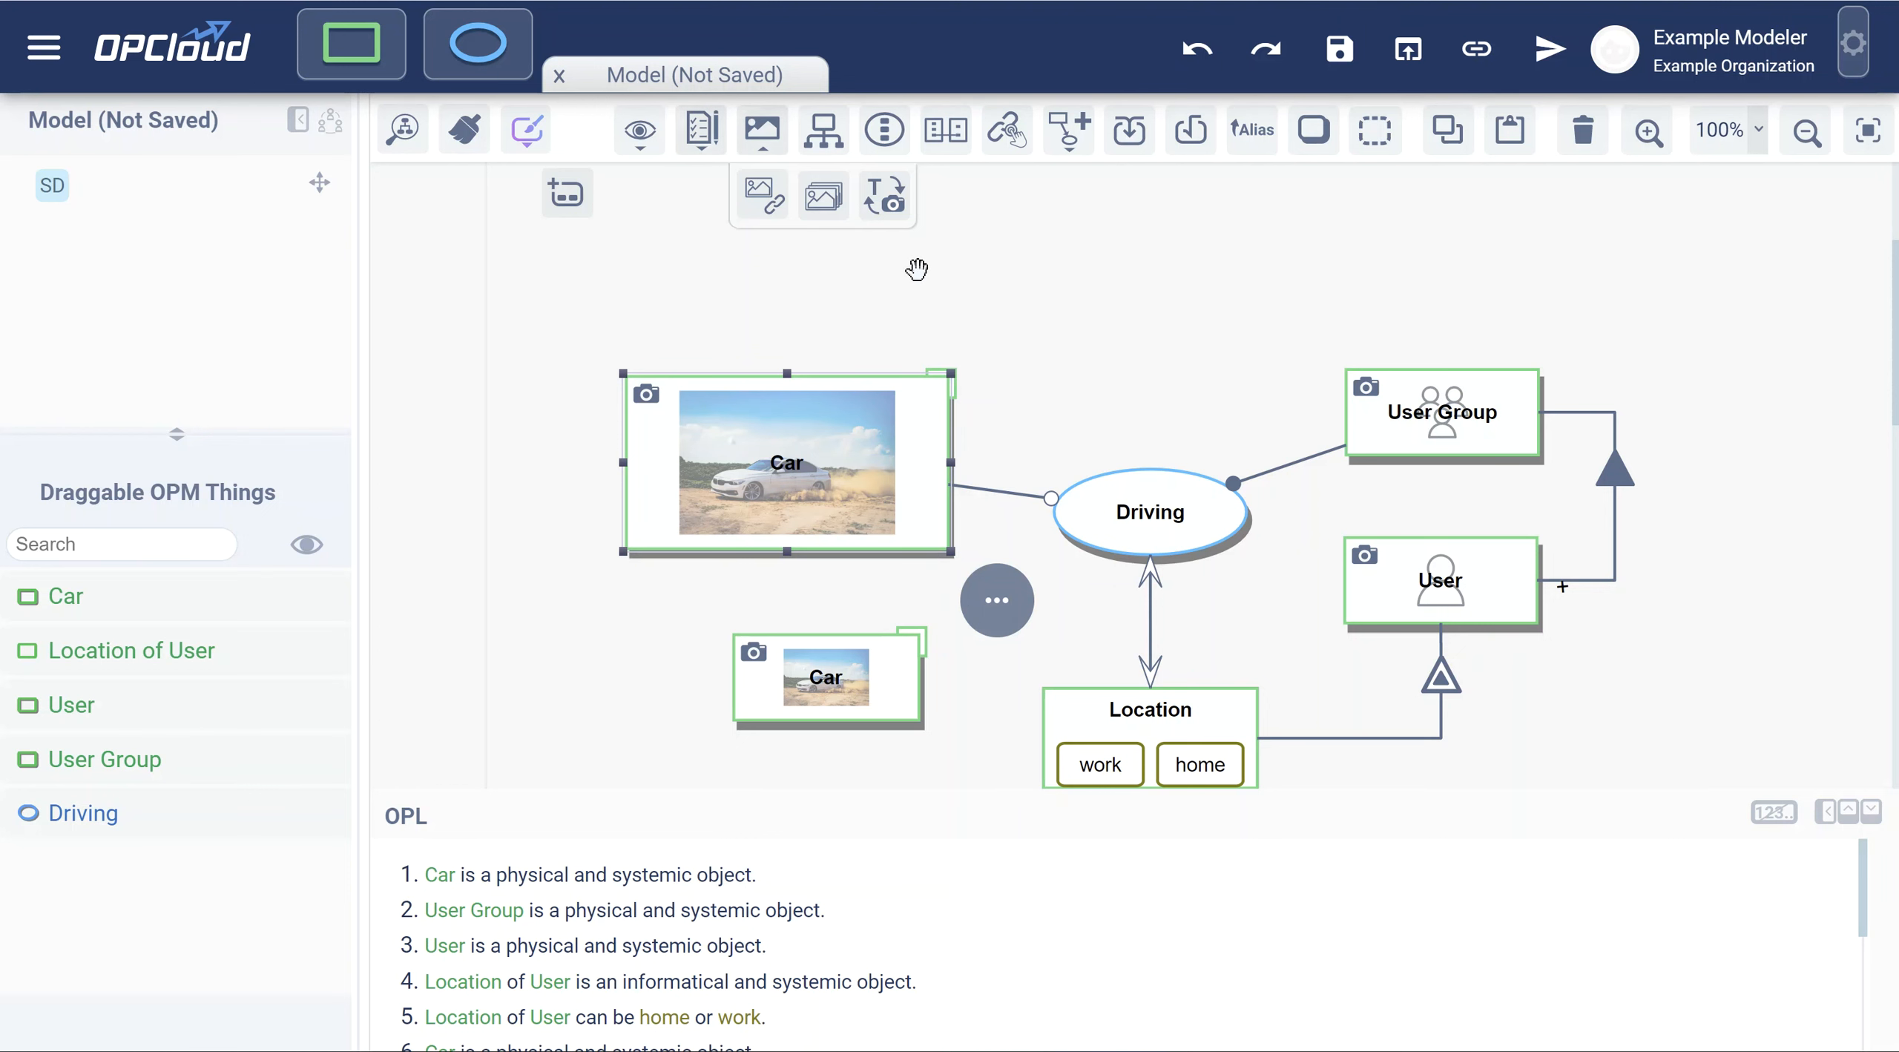
left_click(884, 138)
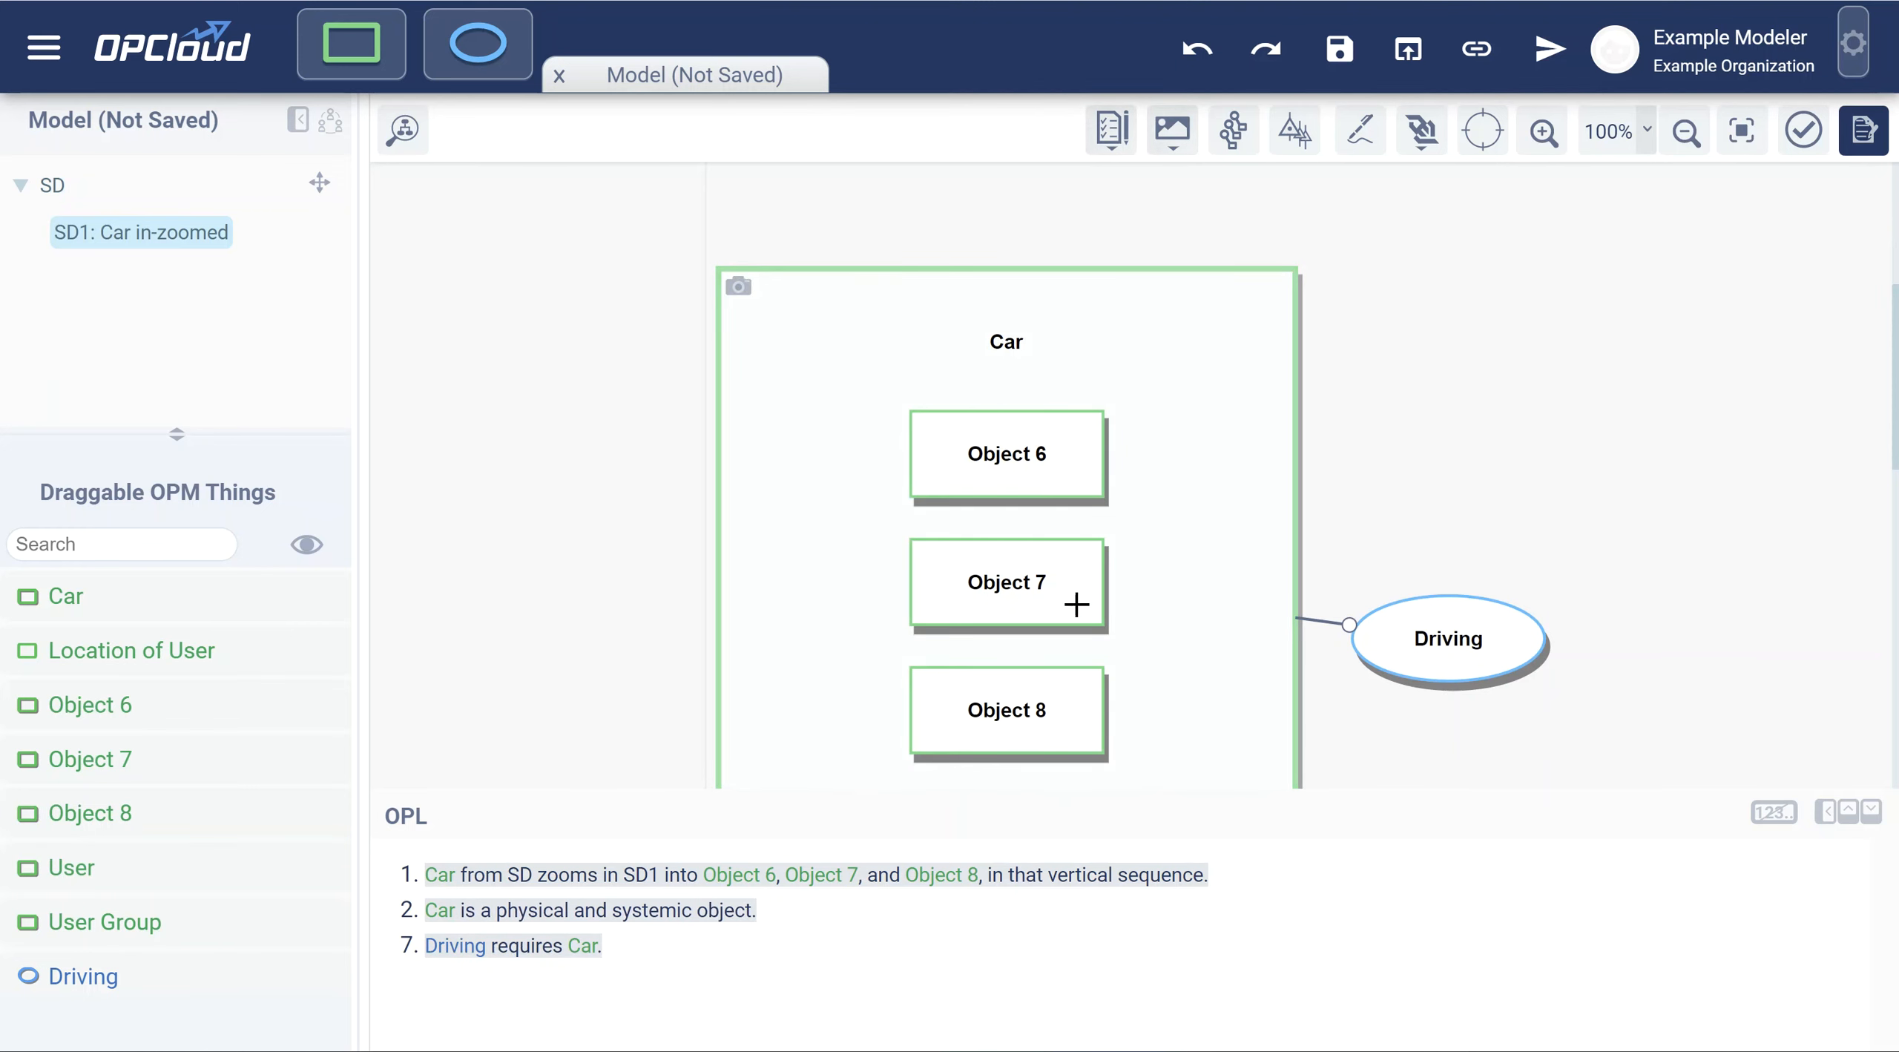
left_click(739, 289)
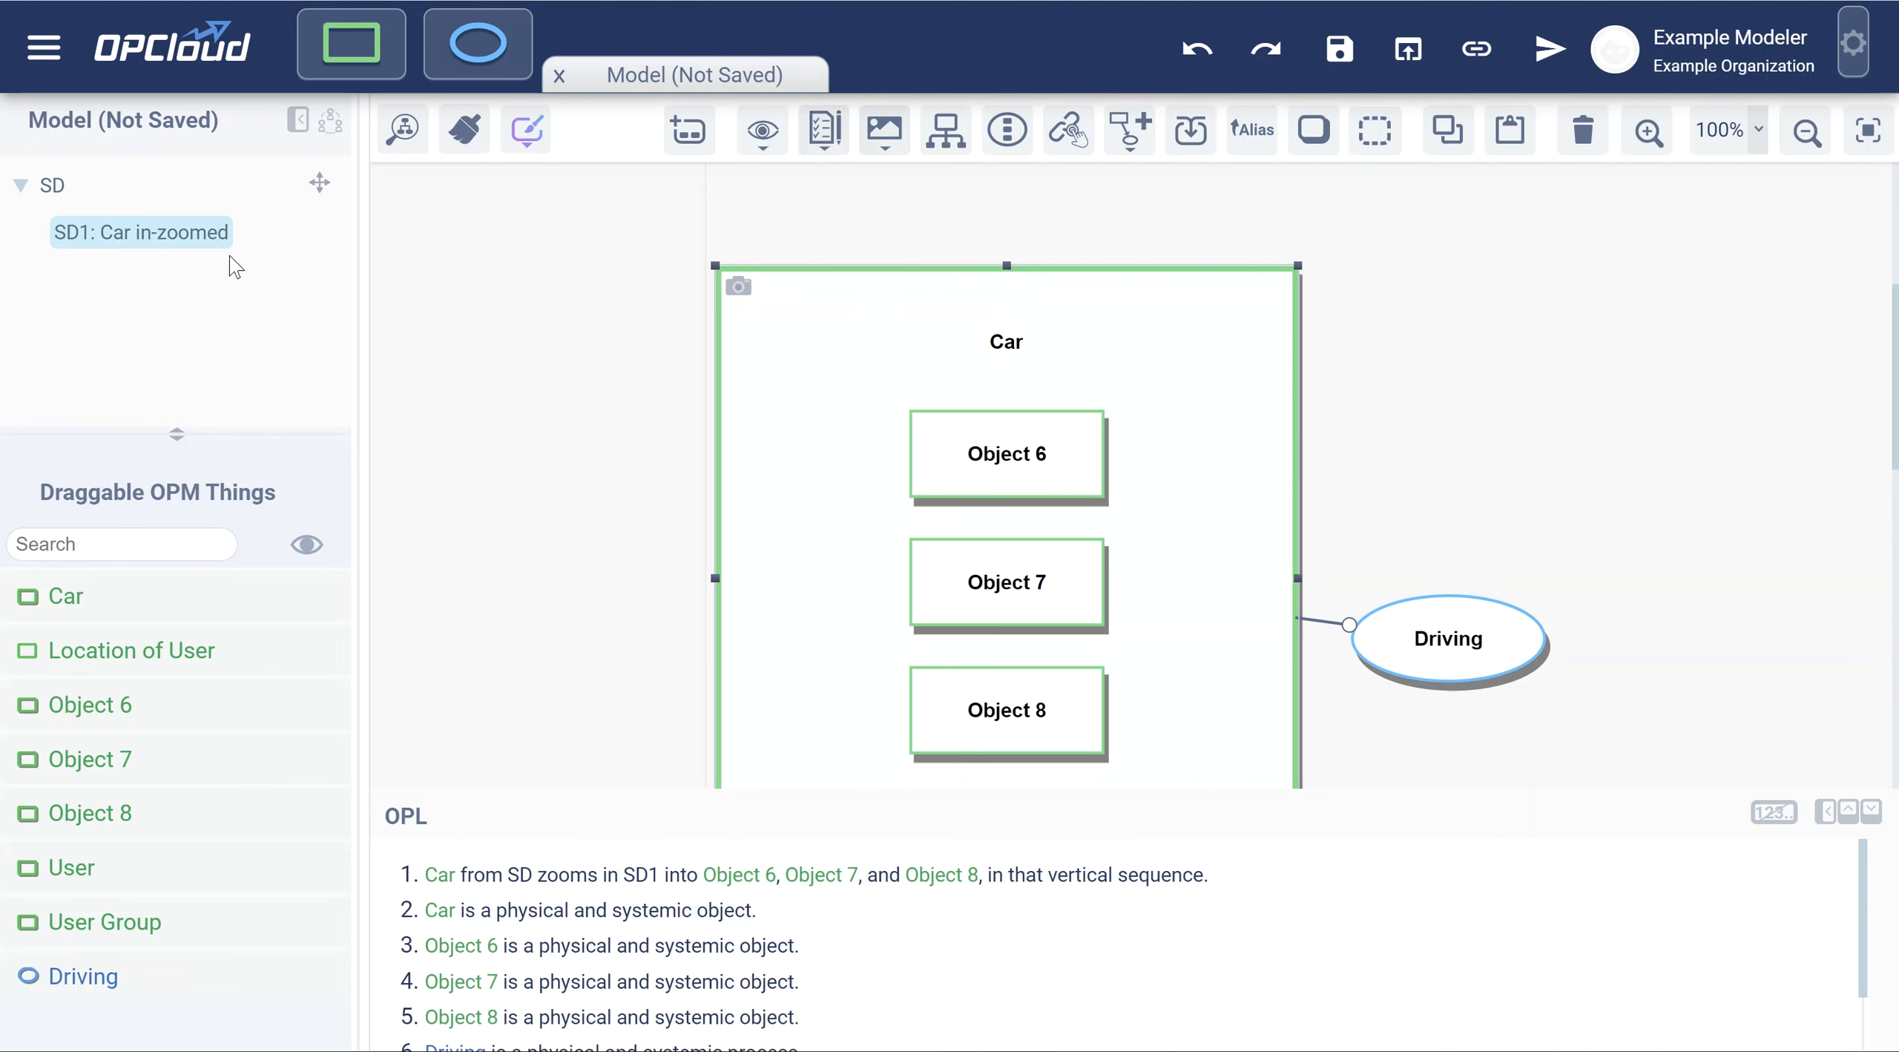
Place another Car instance beside the in-zoomed Car in SD1 and switch it to show only its image.
left_click_drag(64, 596, 1524, 371)
left_click(1452, 349)
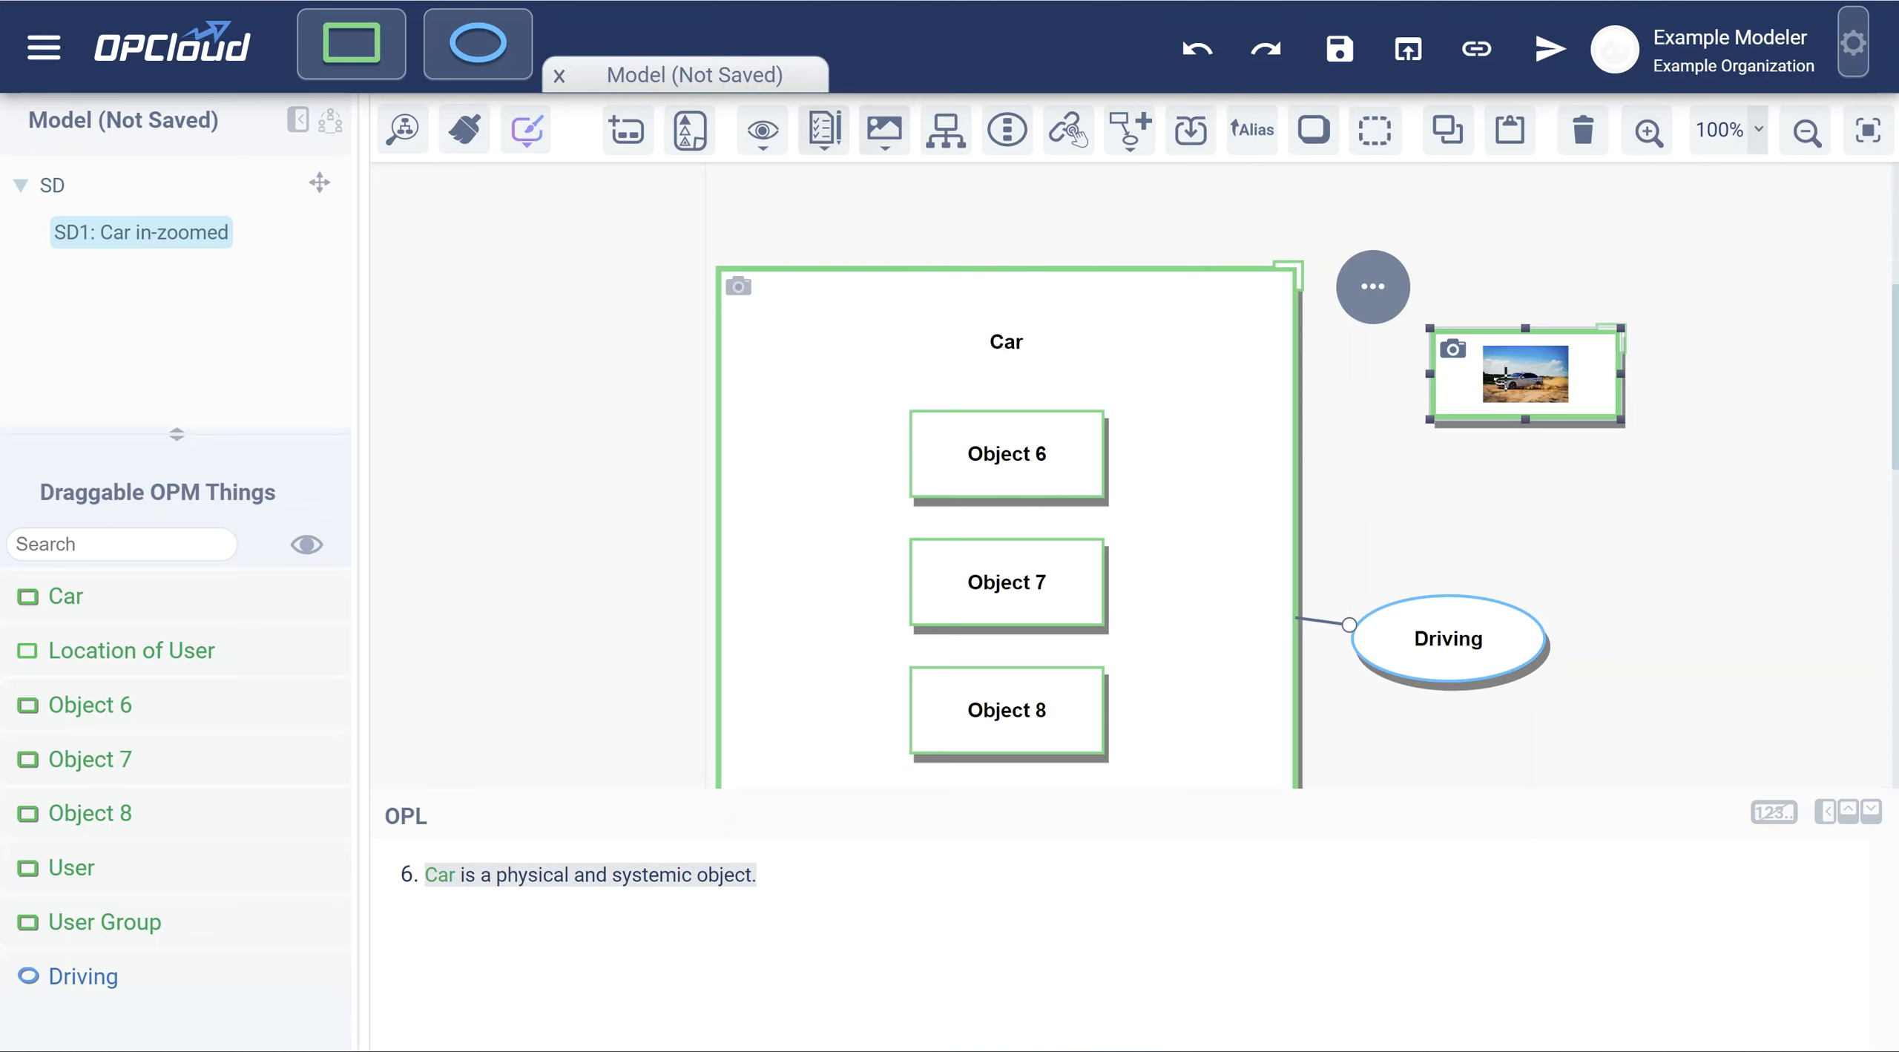
Return to SD, place a second User instance below the existing one and delete the SD1 Car in-zoomed diagram.
left_click(54, 186)
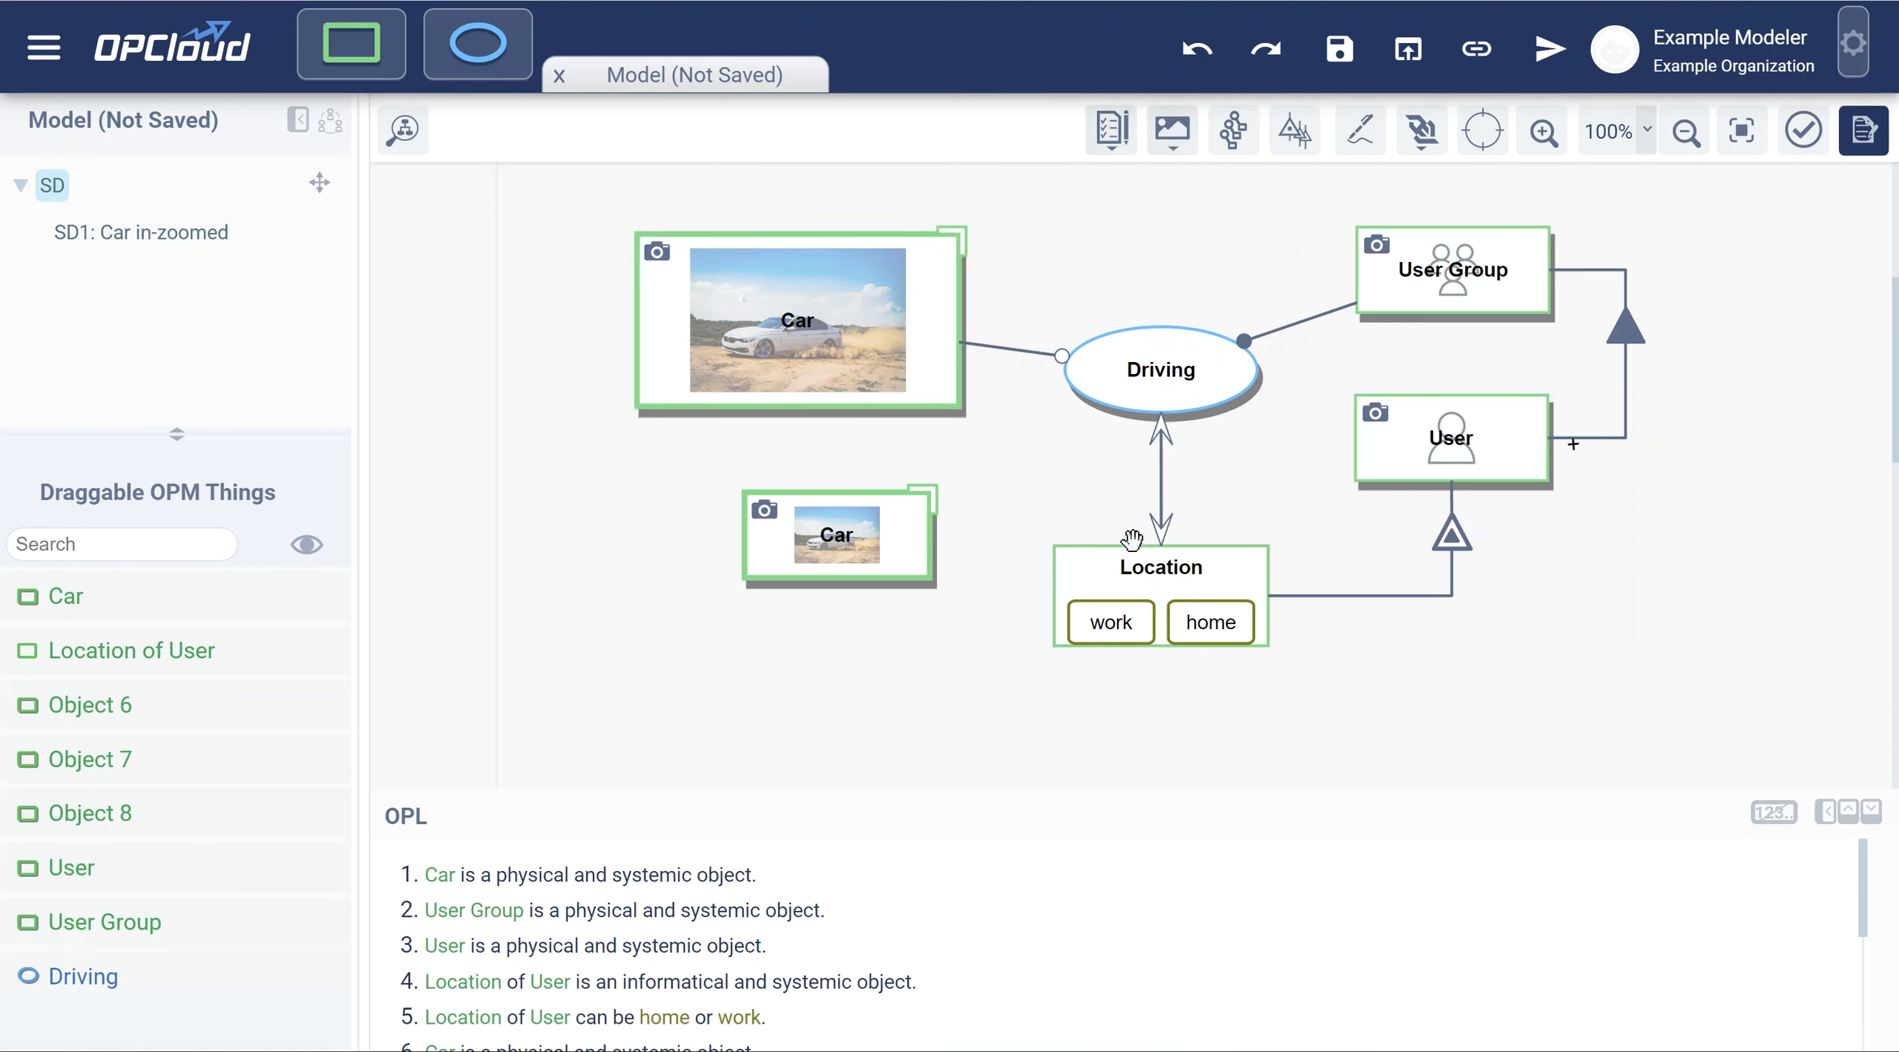
left_click_drag(1111, 621, 1222, 631)
left_click(1222, 629)
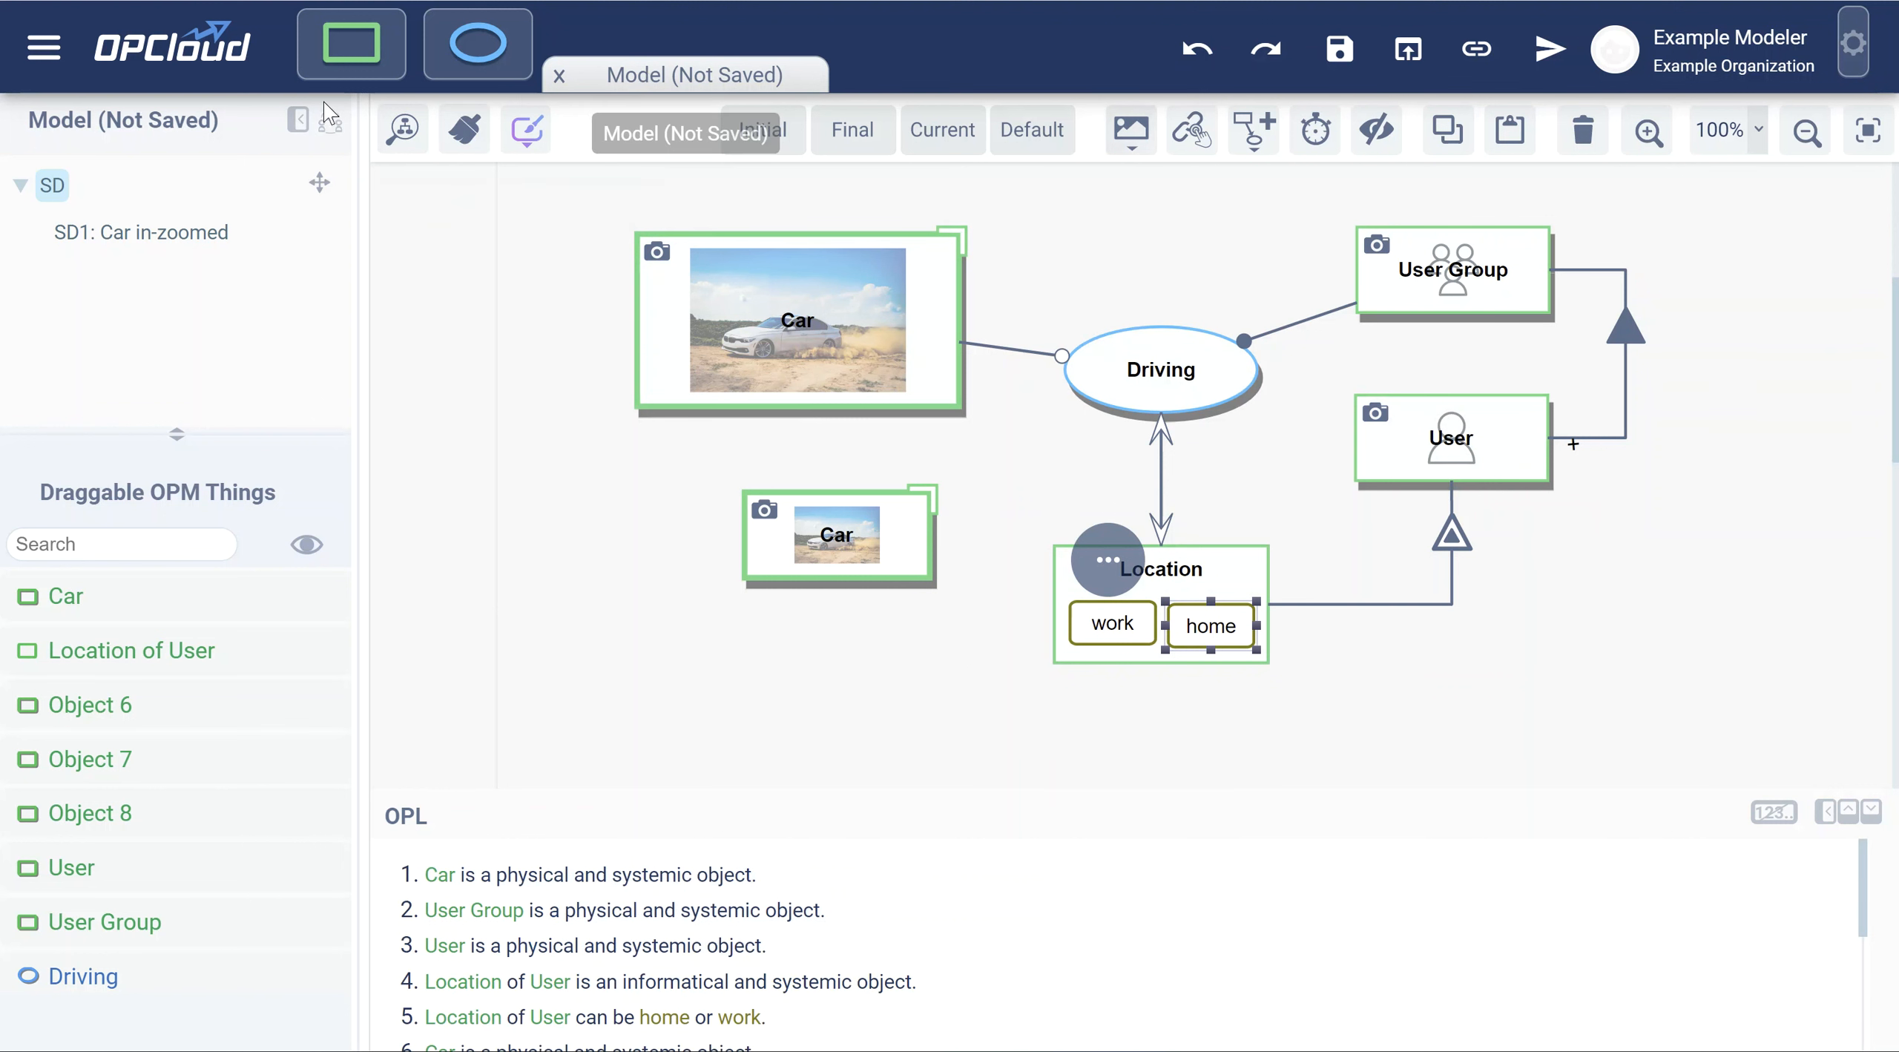
left_click_drag(49, 869, 1617, 638)
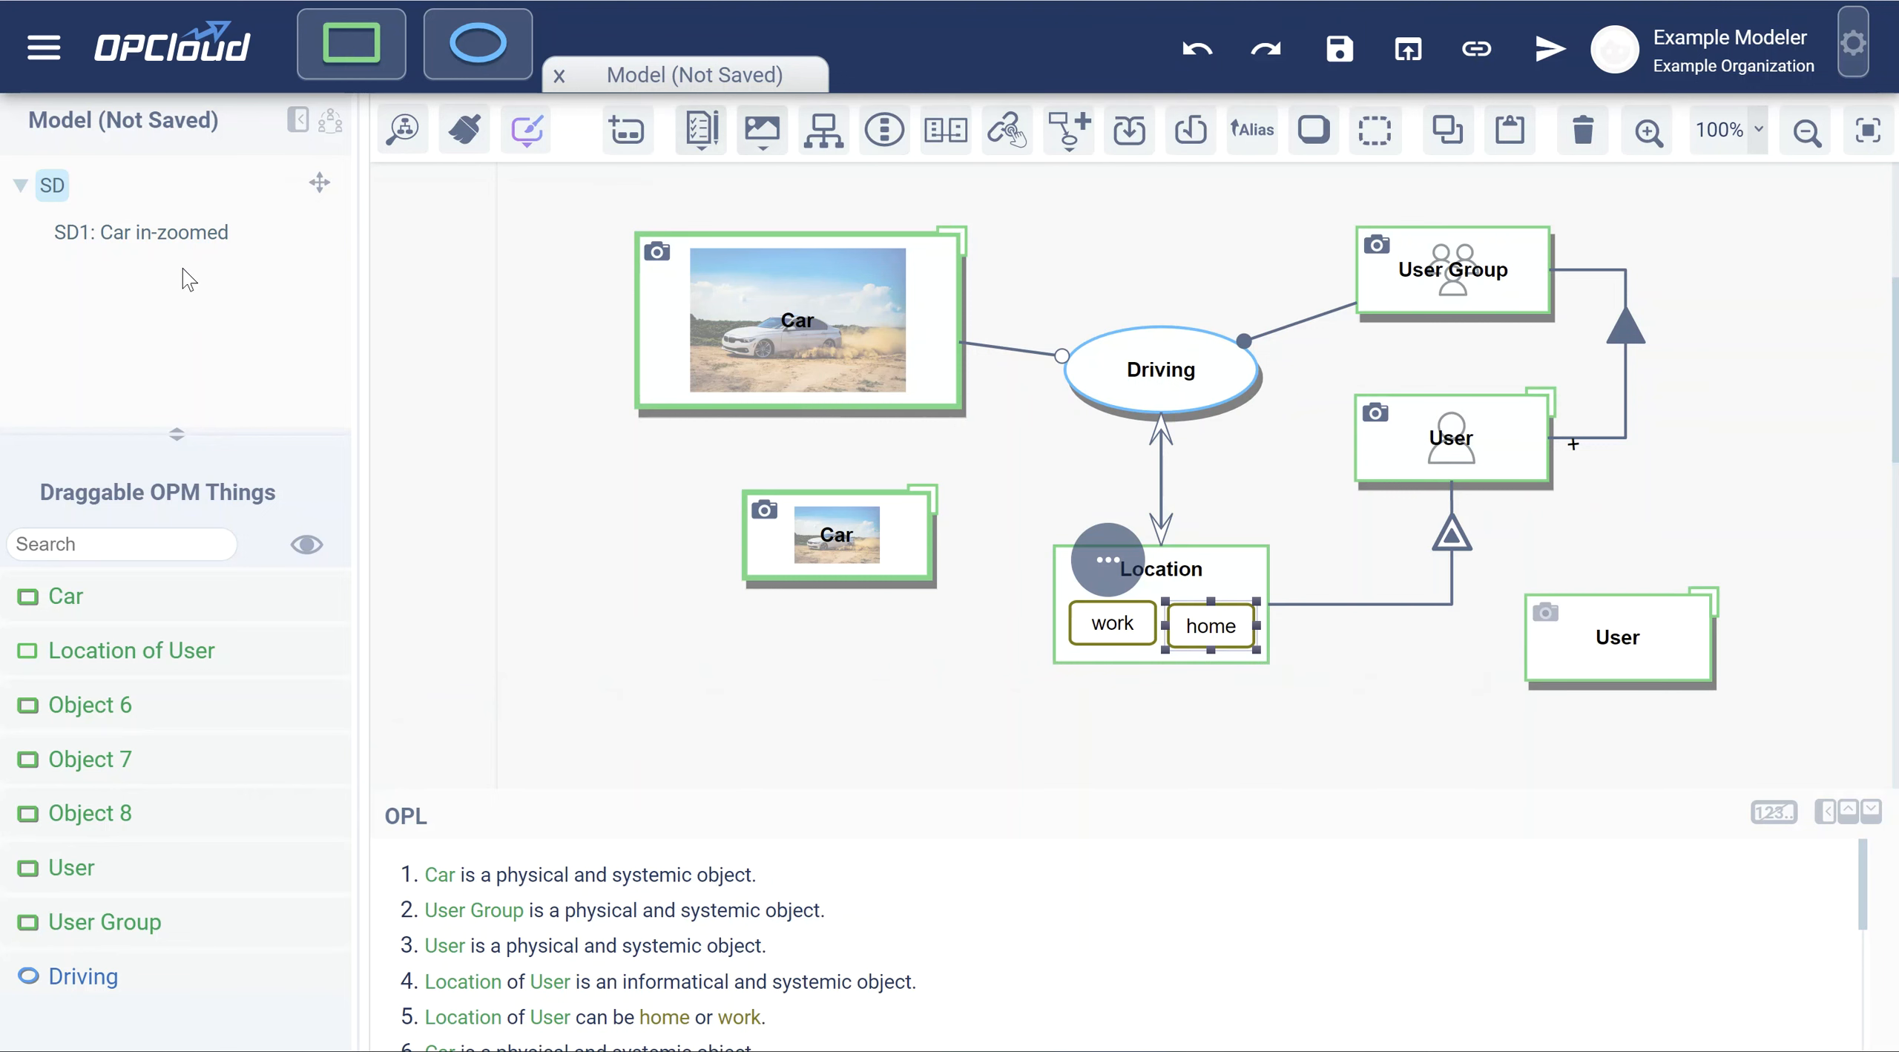
right_click(176, 234)
left_click(106, 301)
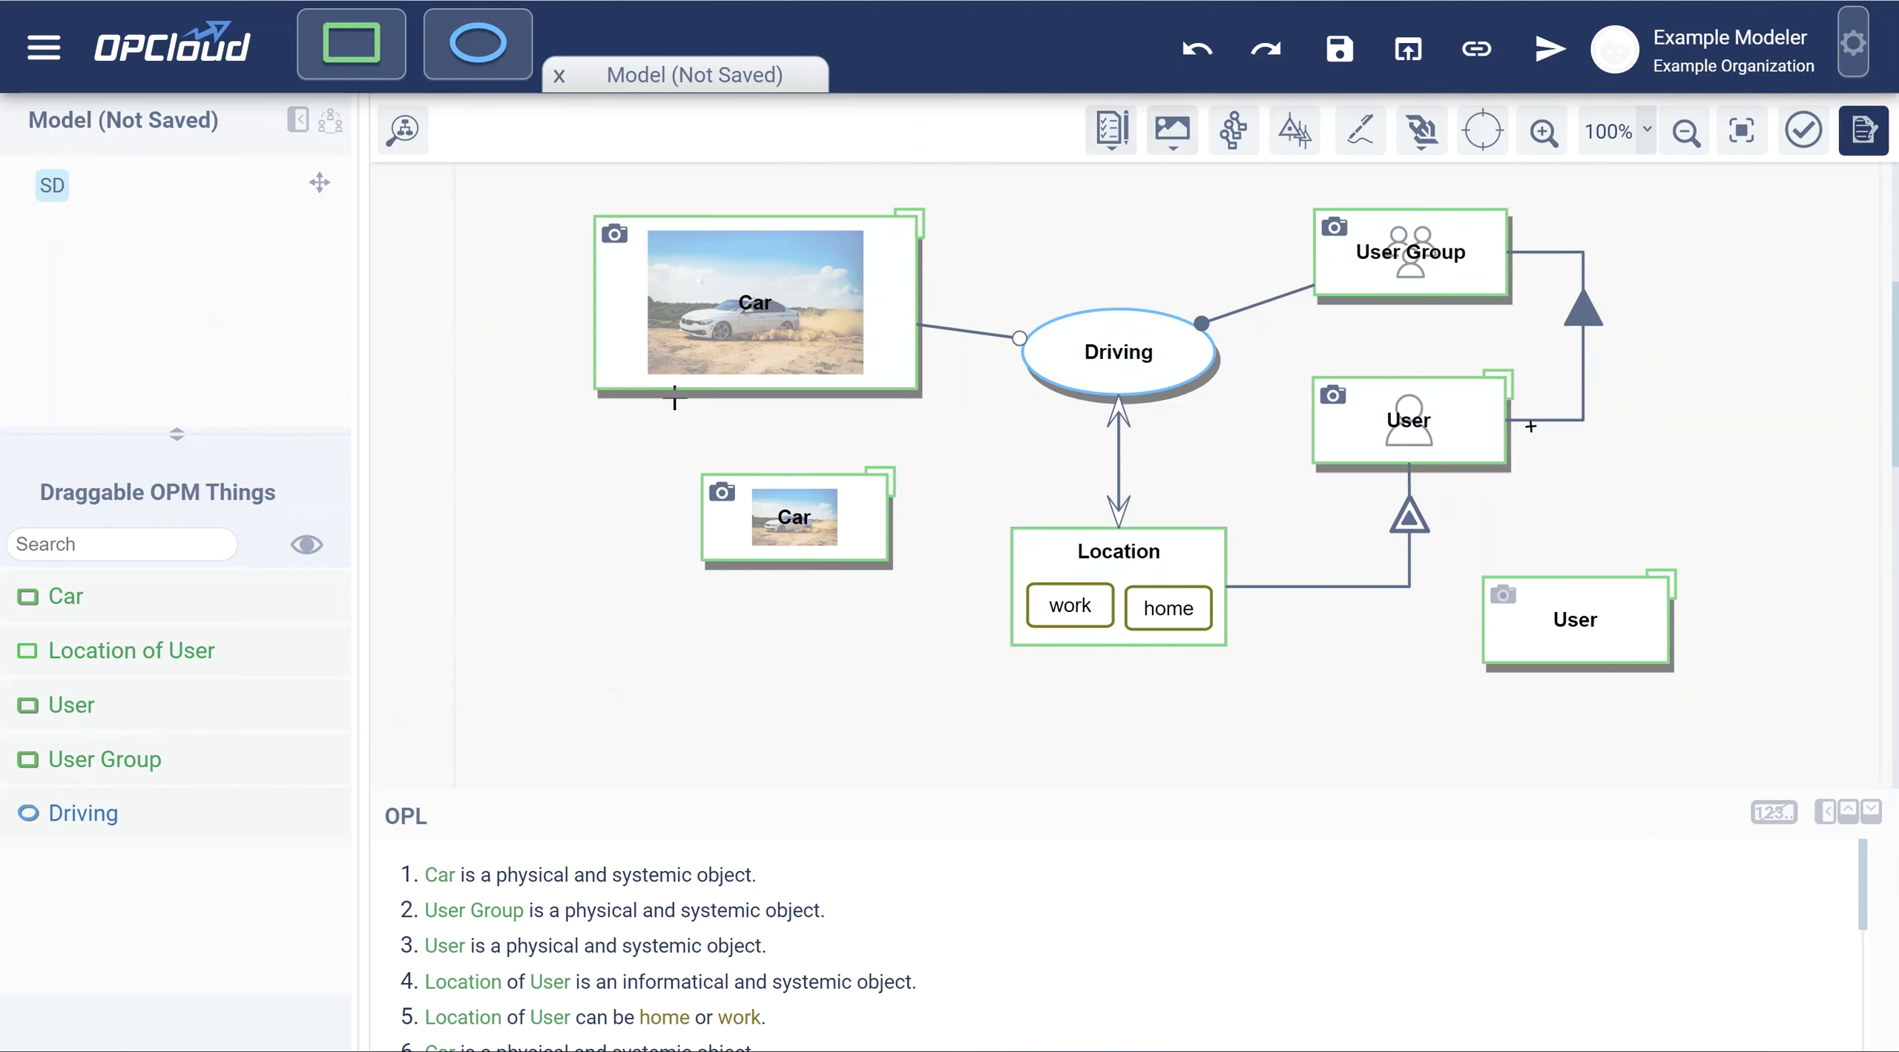
Add two states to the second User instance and name them home and work.
left_click_drag(1373, 657, 1089, 665)
left_click(1303, 626)
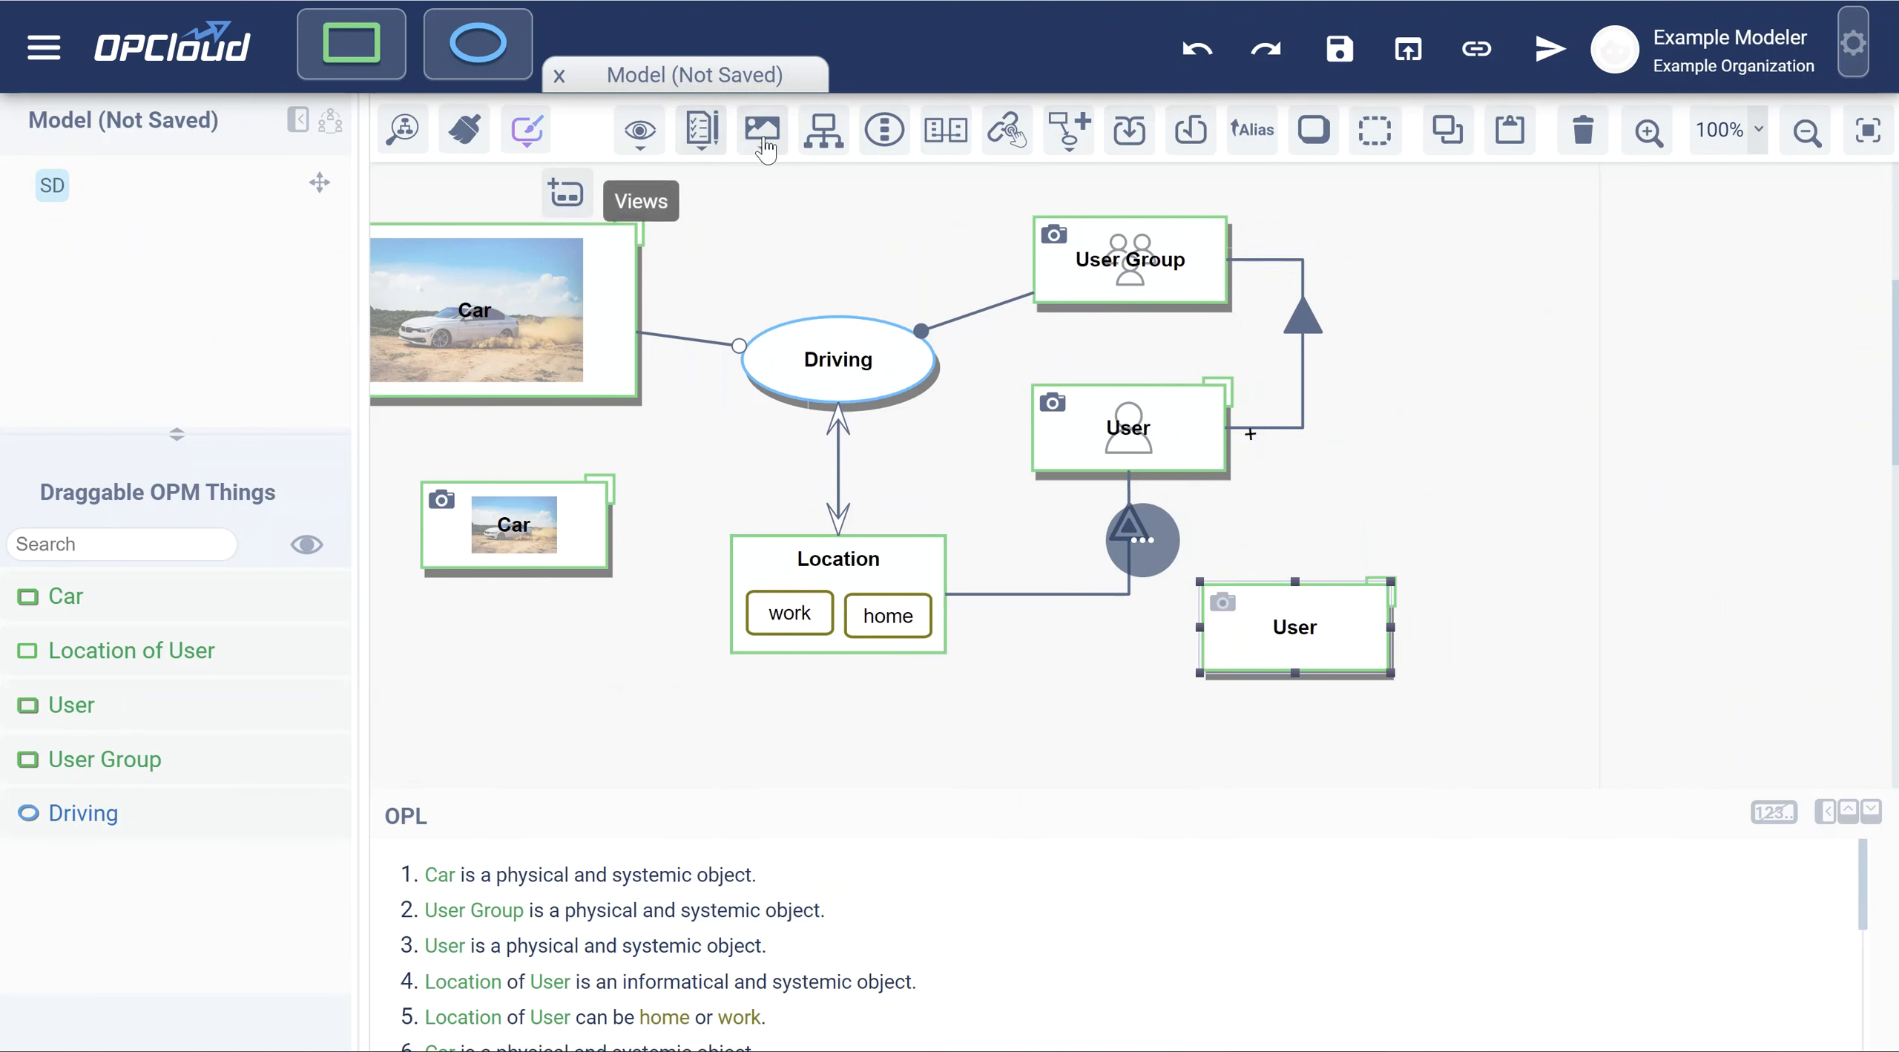
left_click(576, 215)
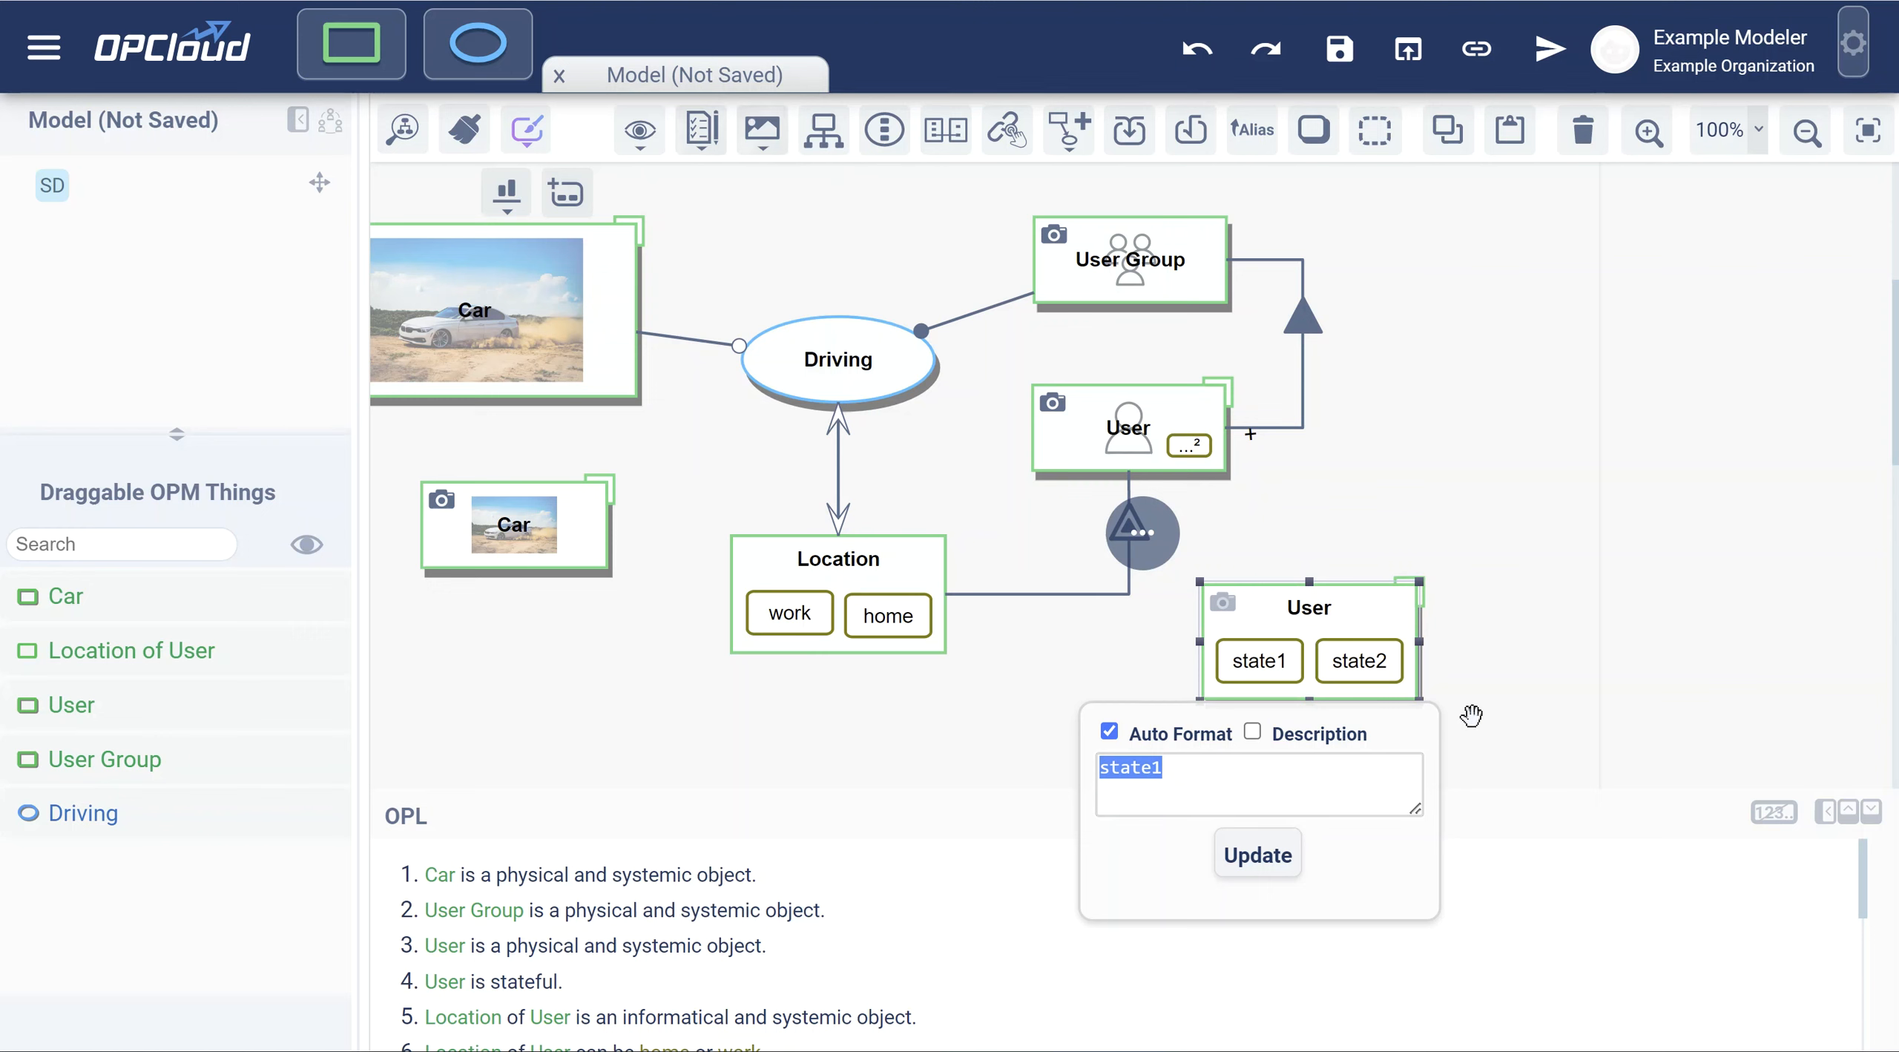
type("home")
key("Tab")
type("work")
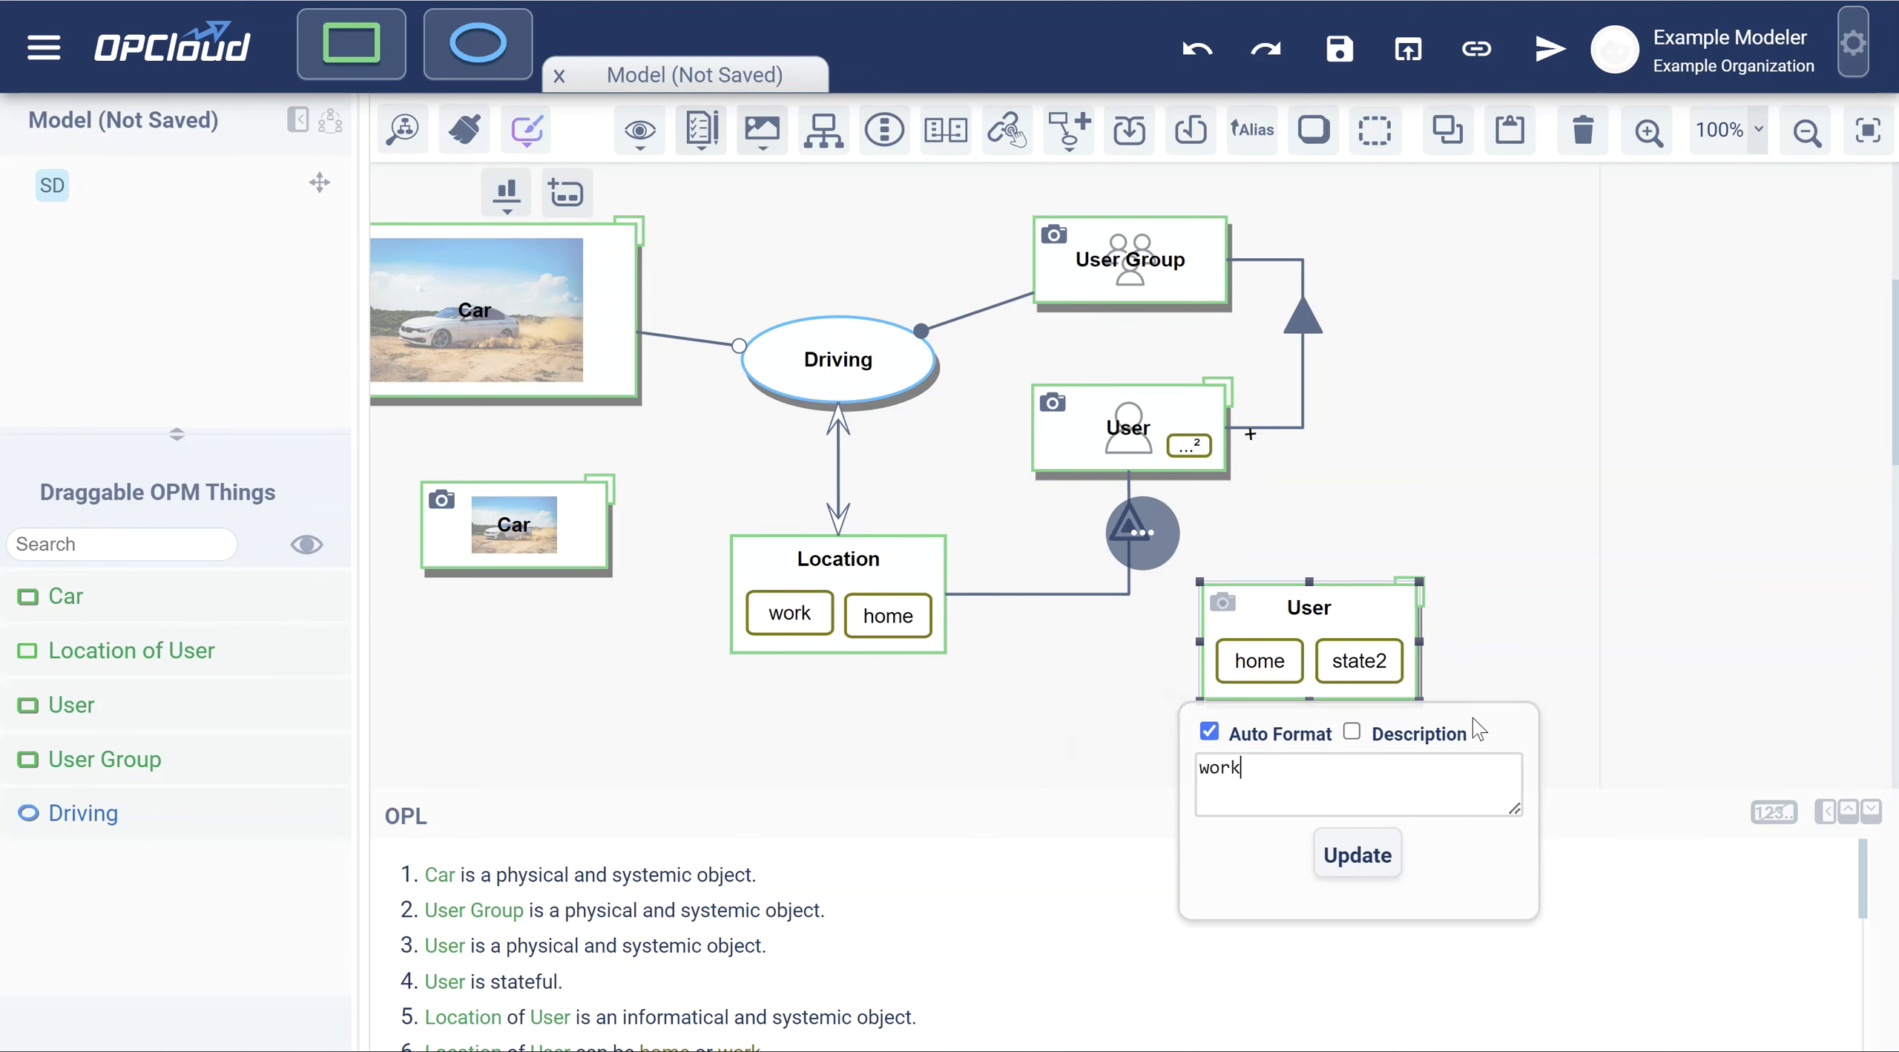
key("Return")
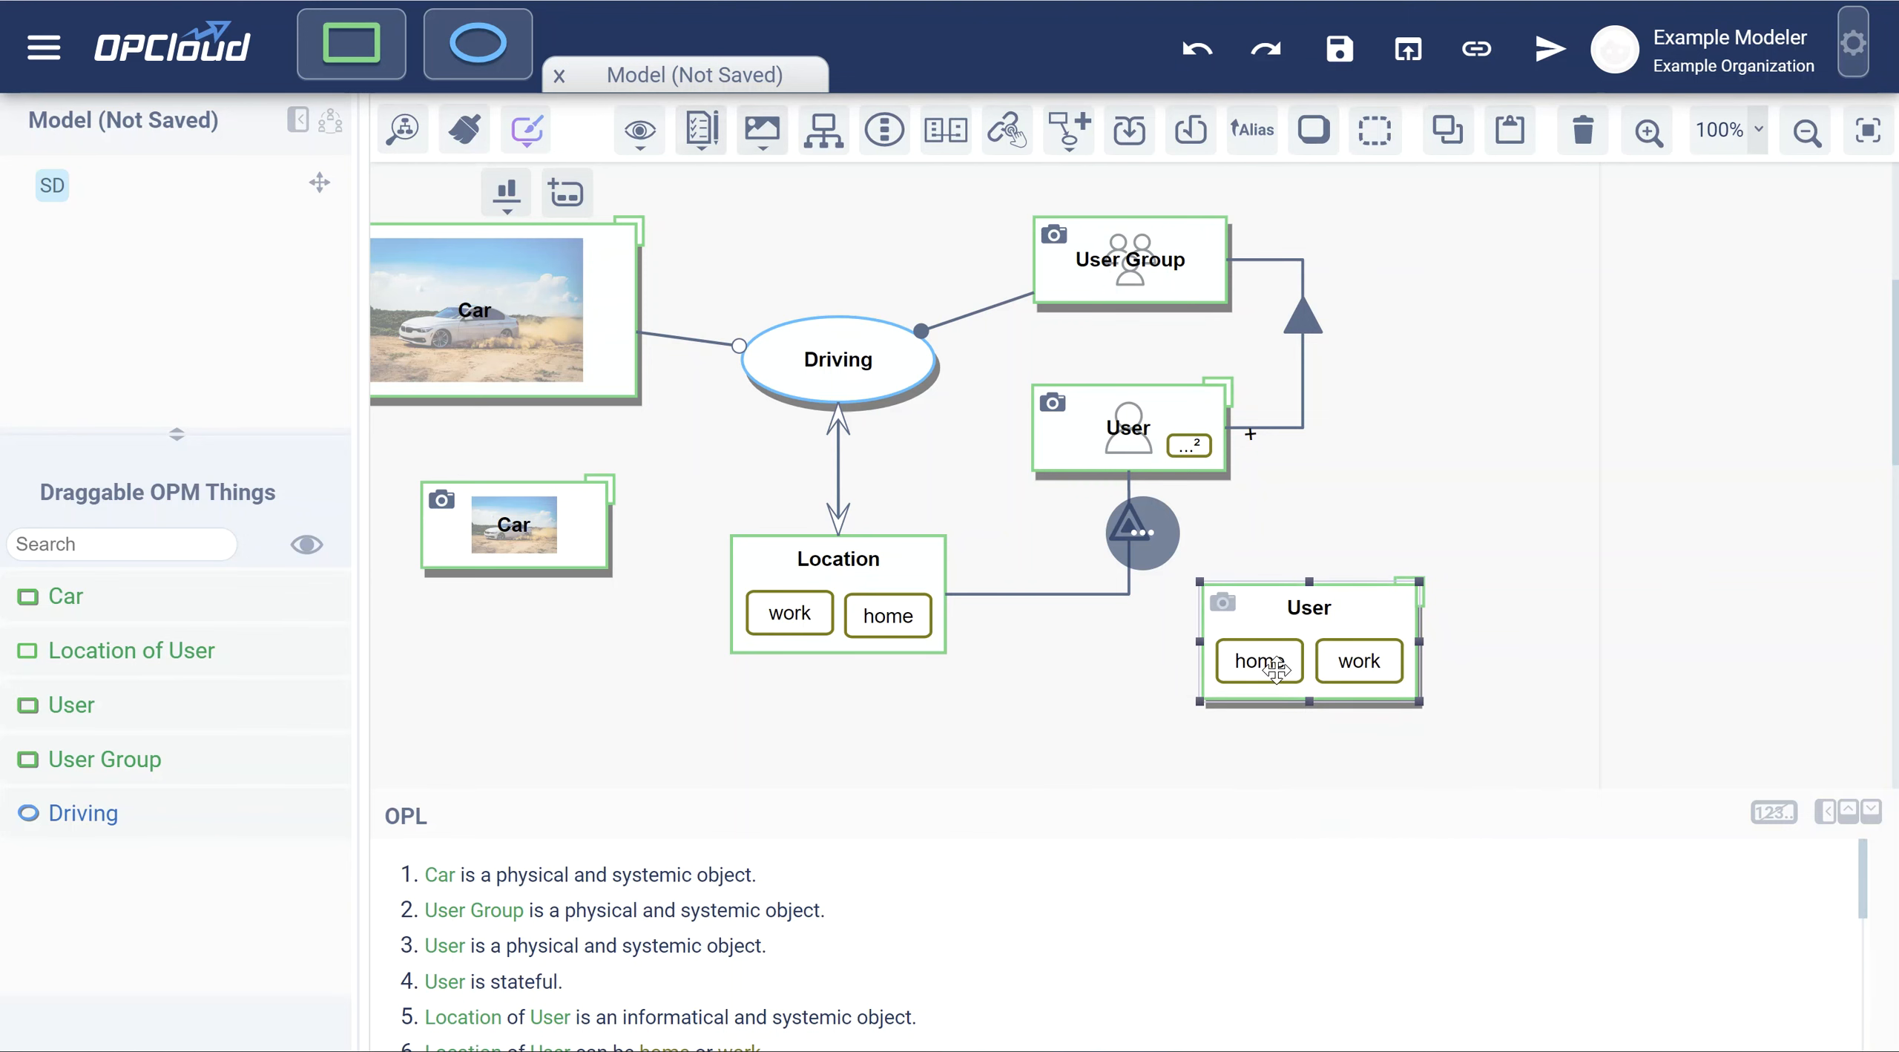
Check the image toggles on both User instances, and suppress the second instance's states so its image can be displayed.
left_click(1309, 611)
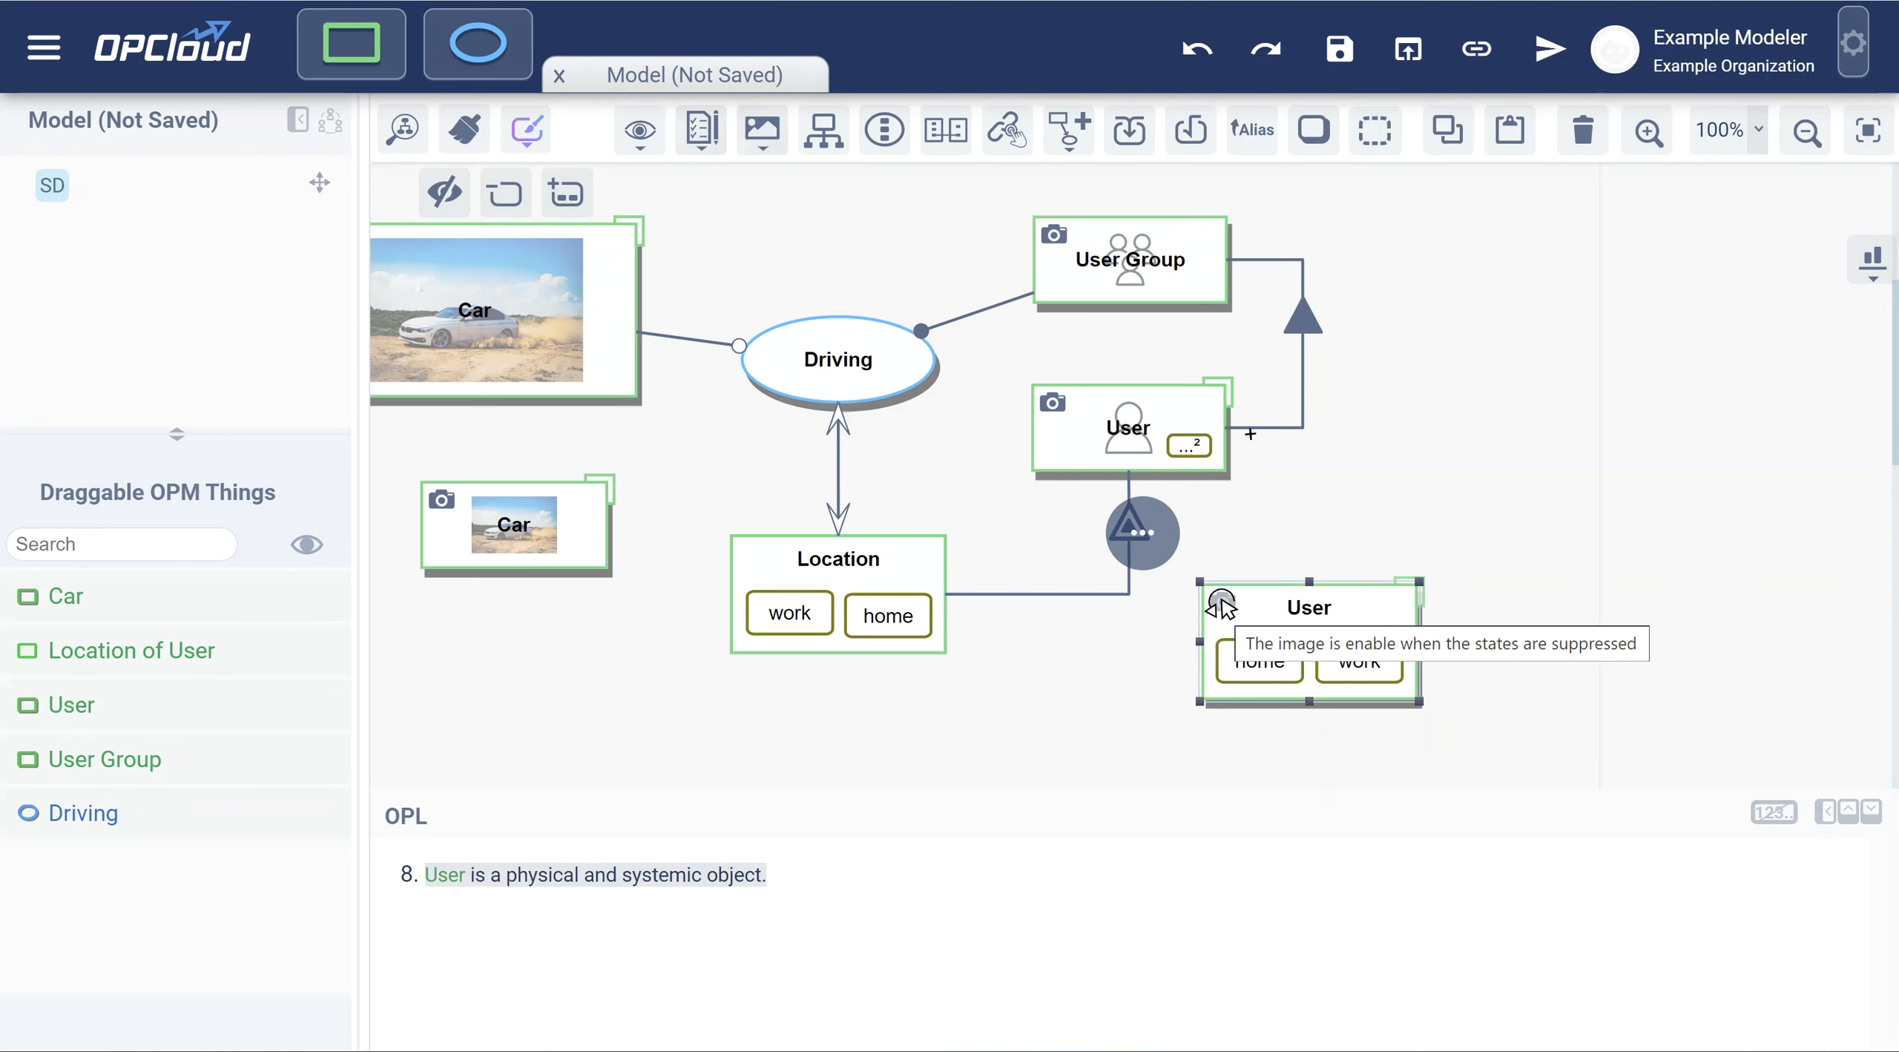
left_click(1180, 453)
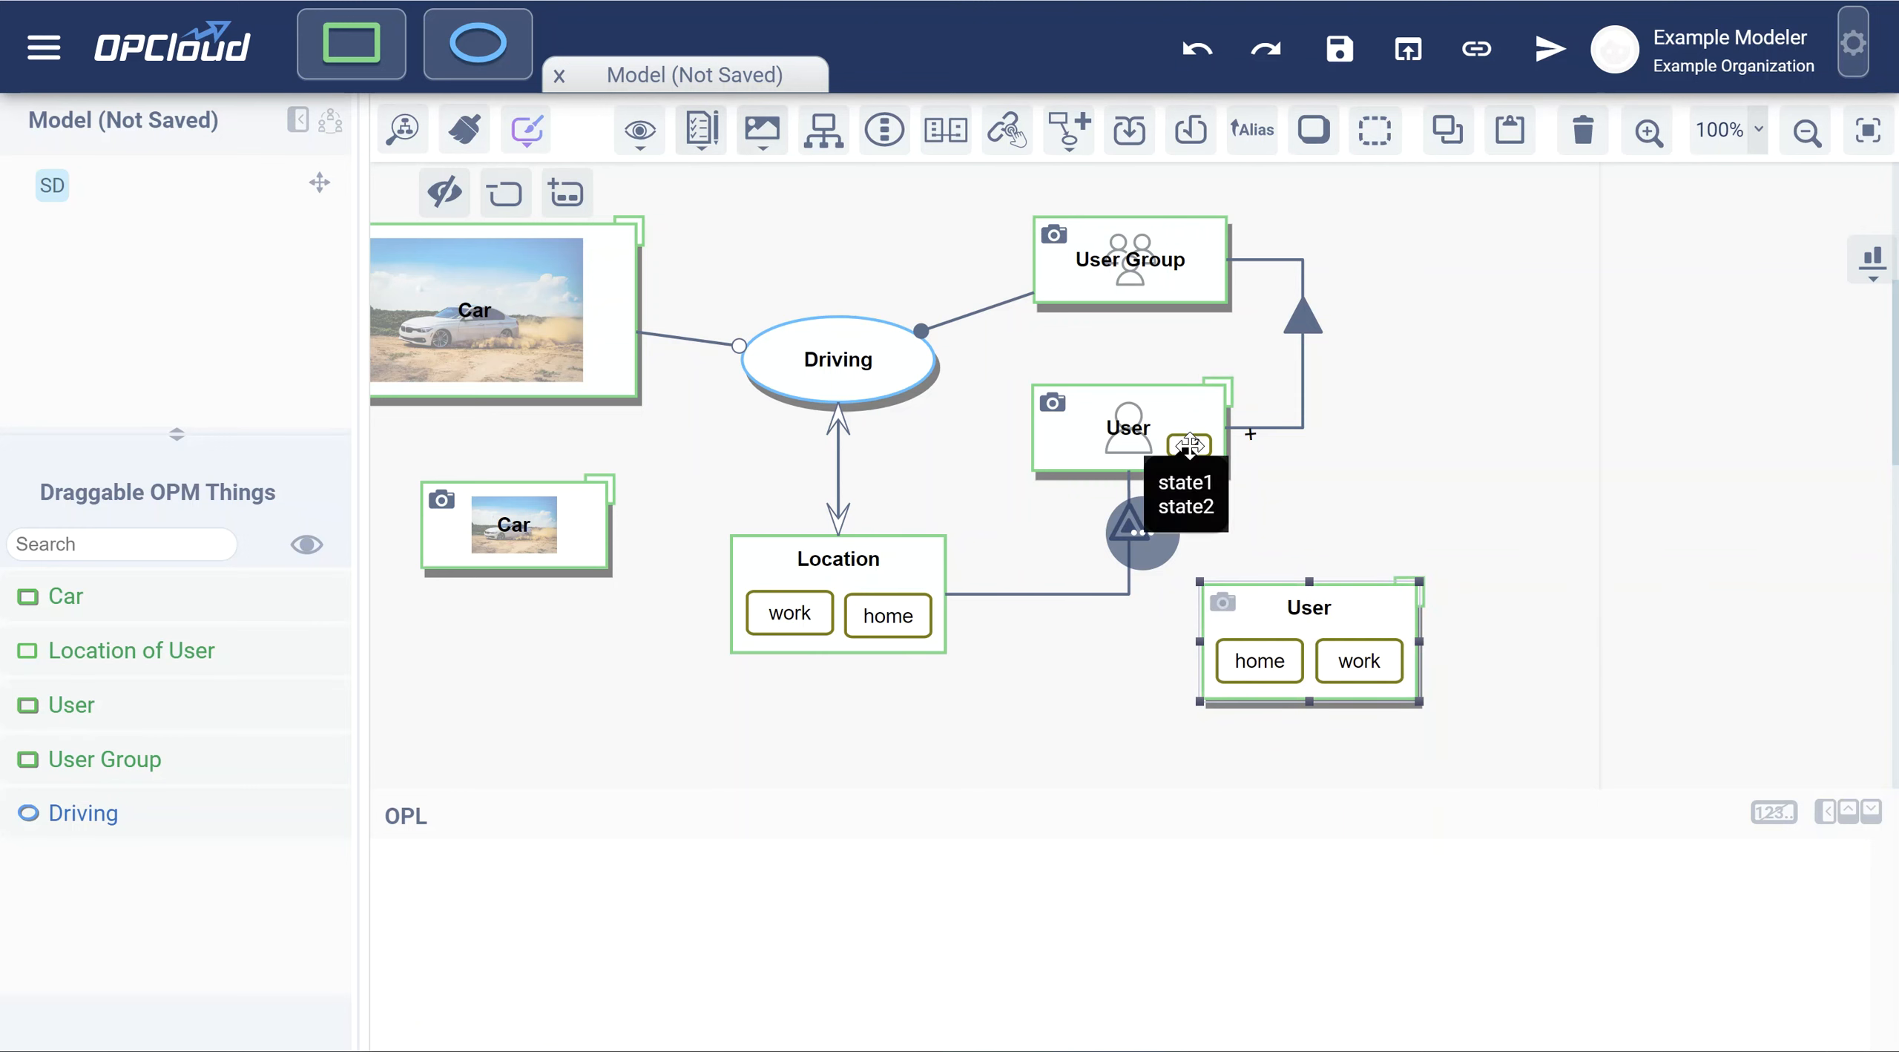
left_click(1048, 404)
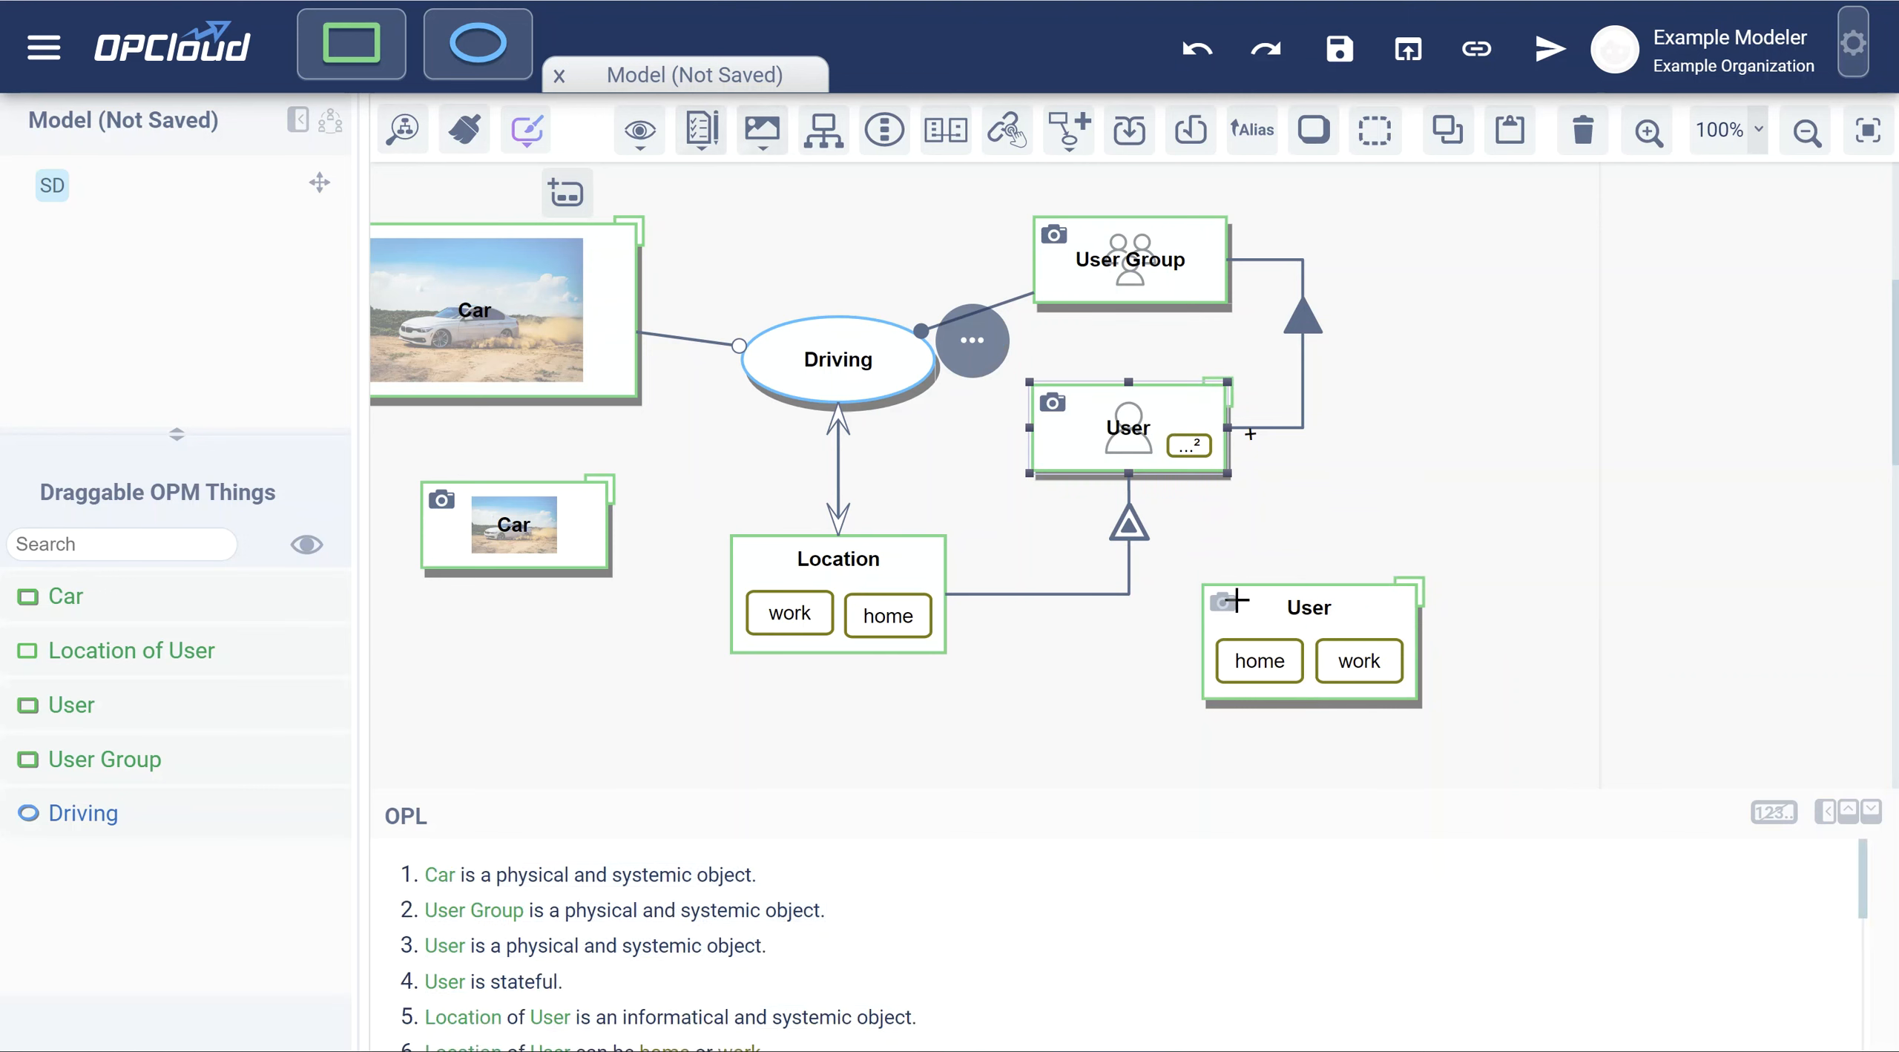
left_click(1276, 600)
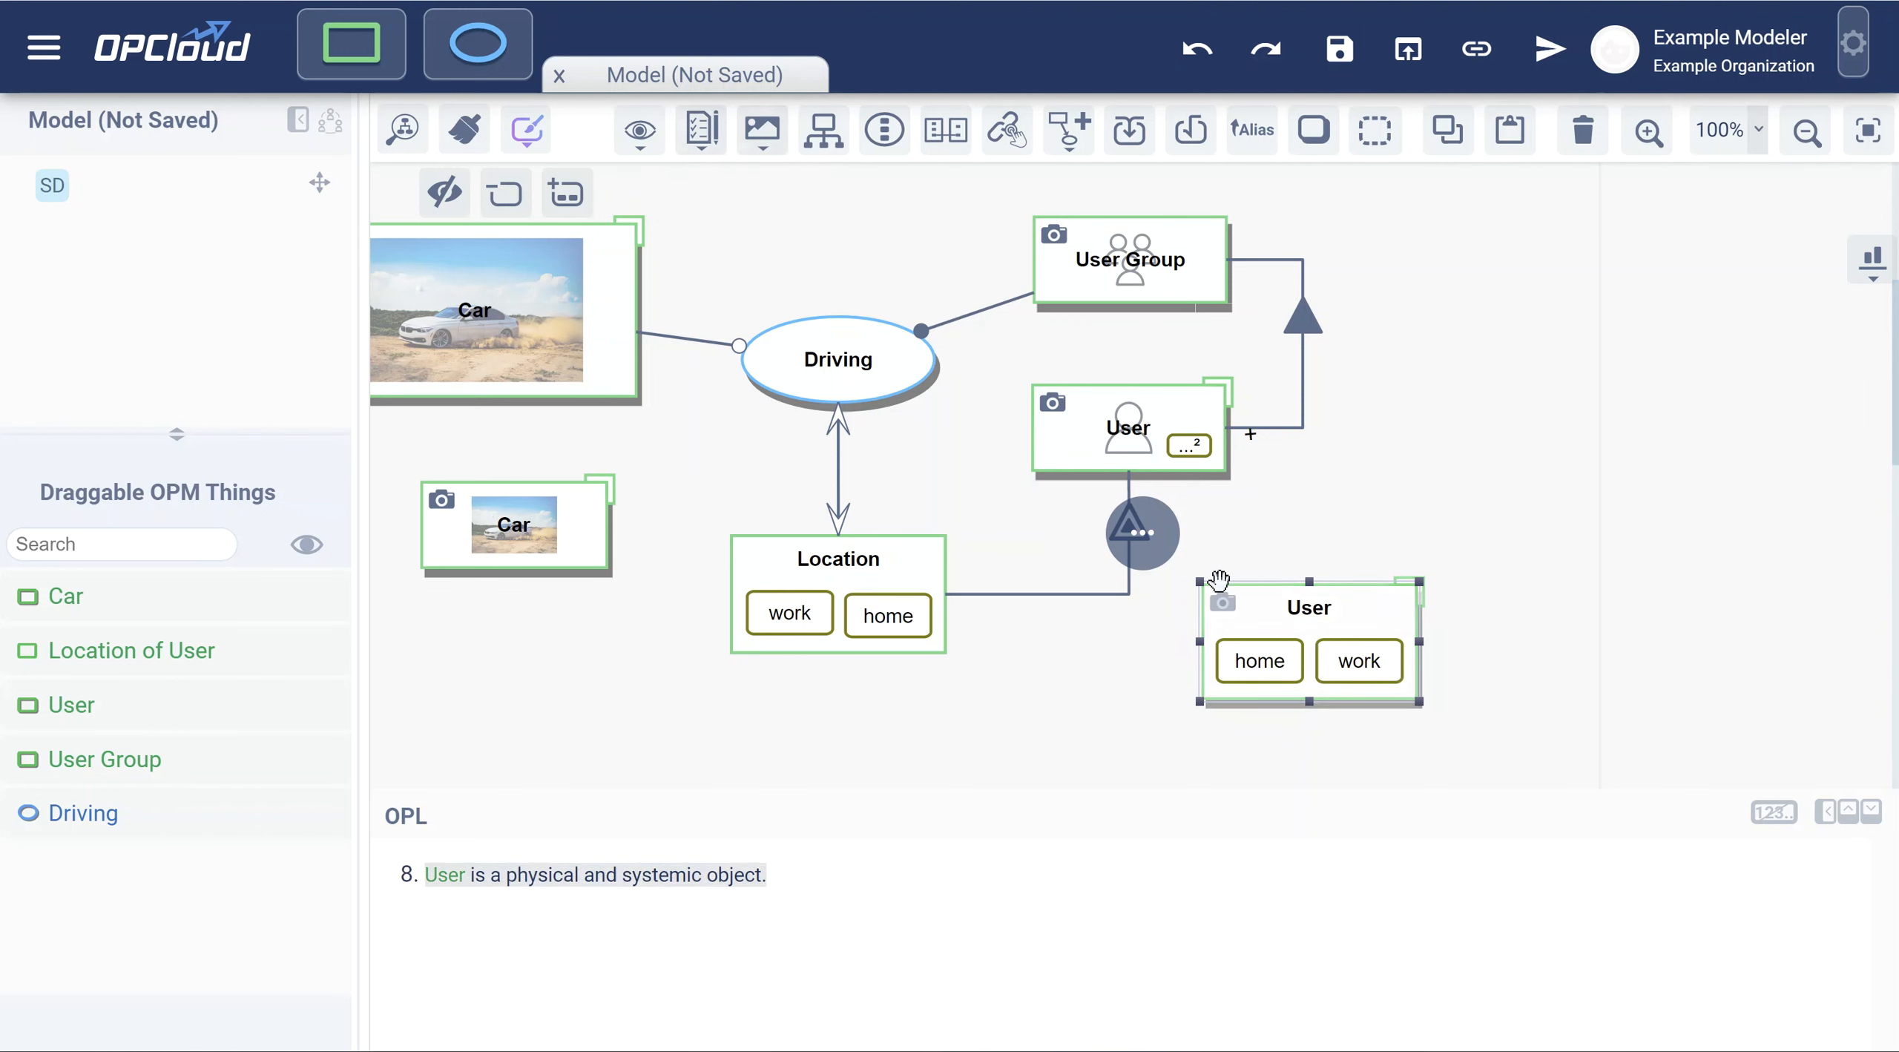
left_click(1152, 552)
left_click(1190, 503)
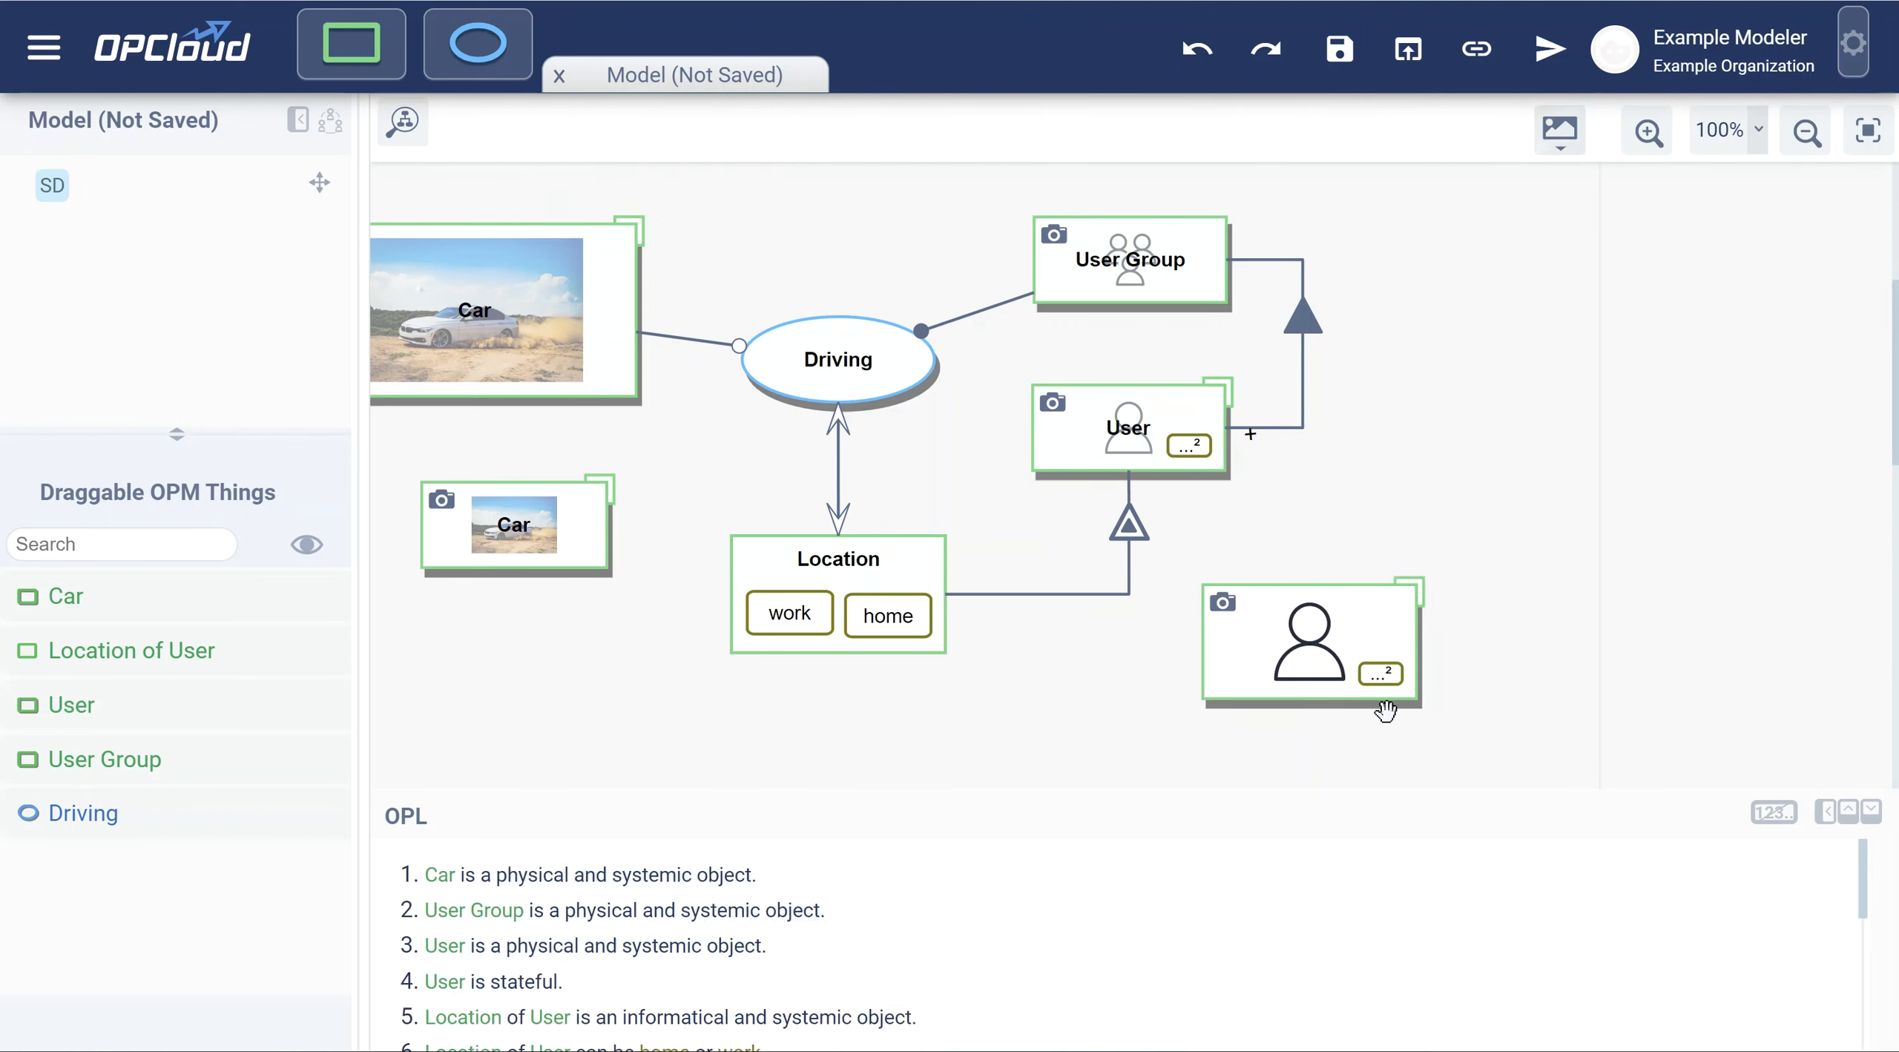
Cycle the second User instance through its image and text display modes, and expand its suppressed states again.
left_click(1224, 604)
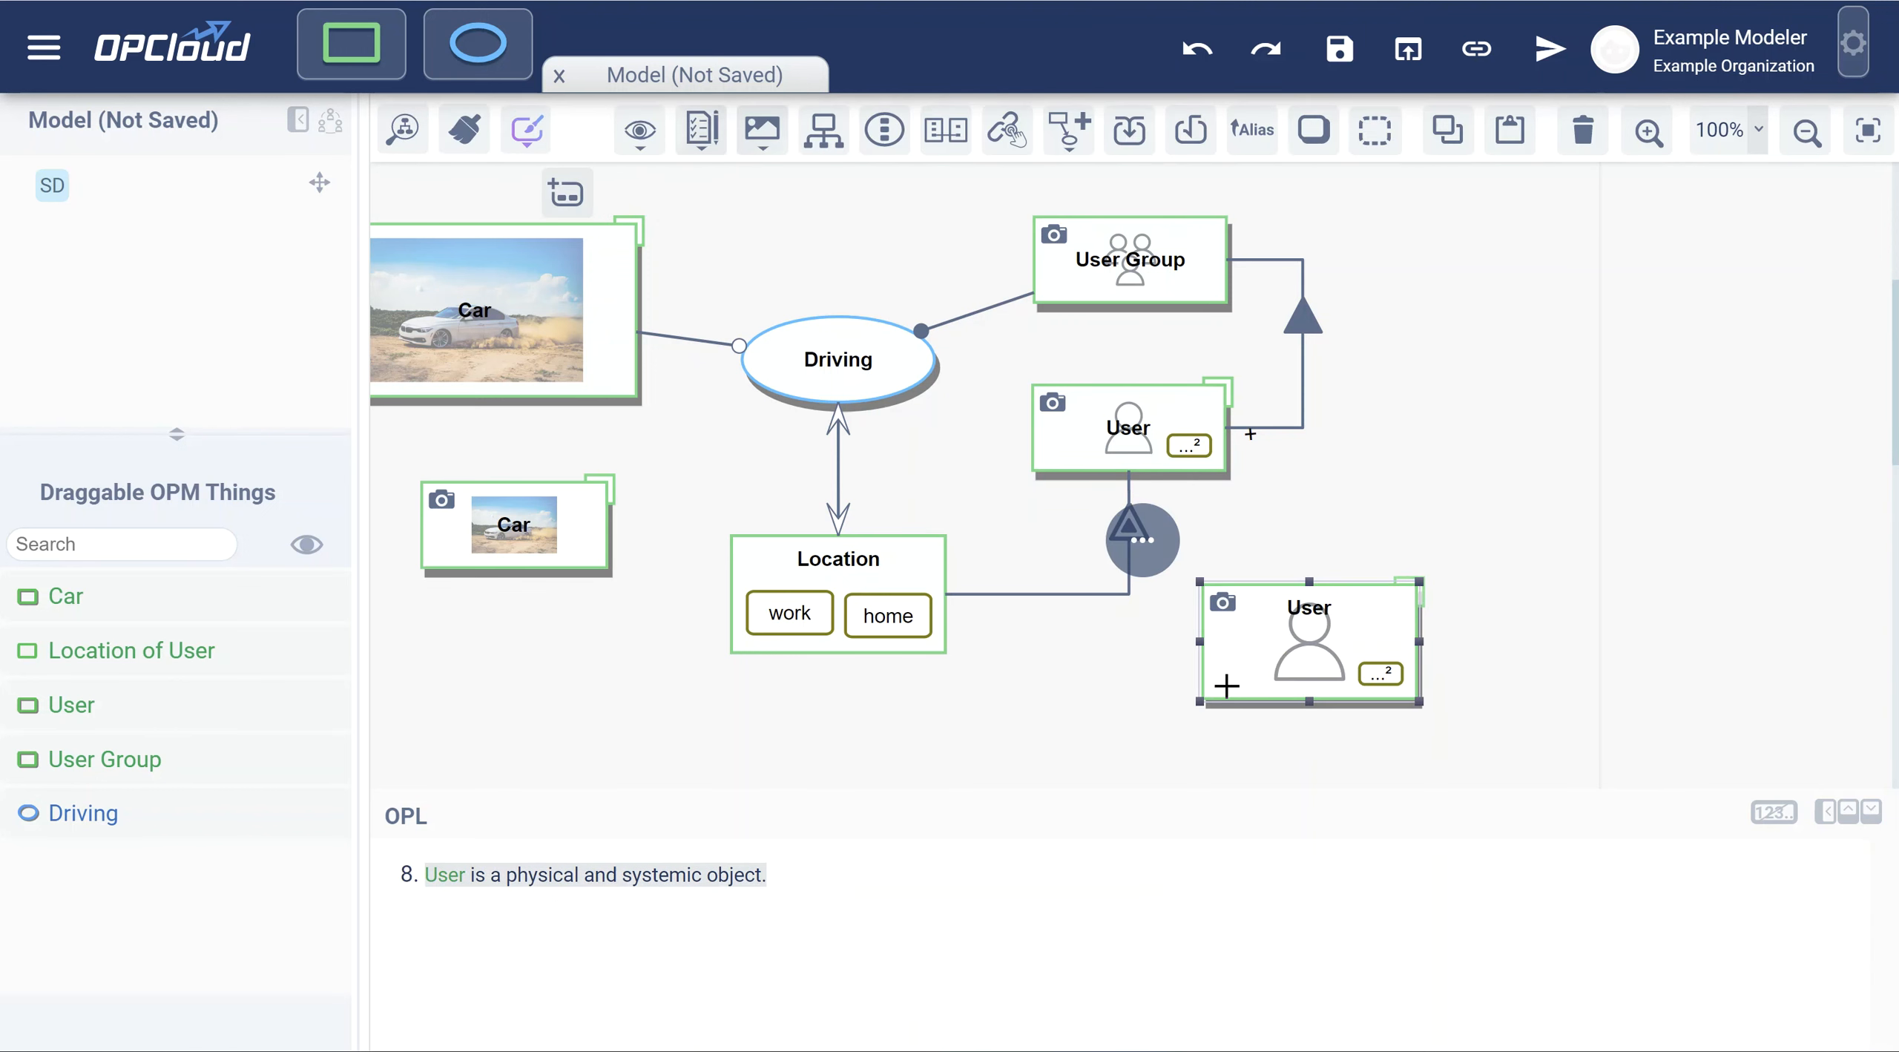
left_click(1223, 603)
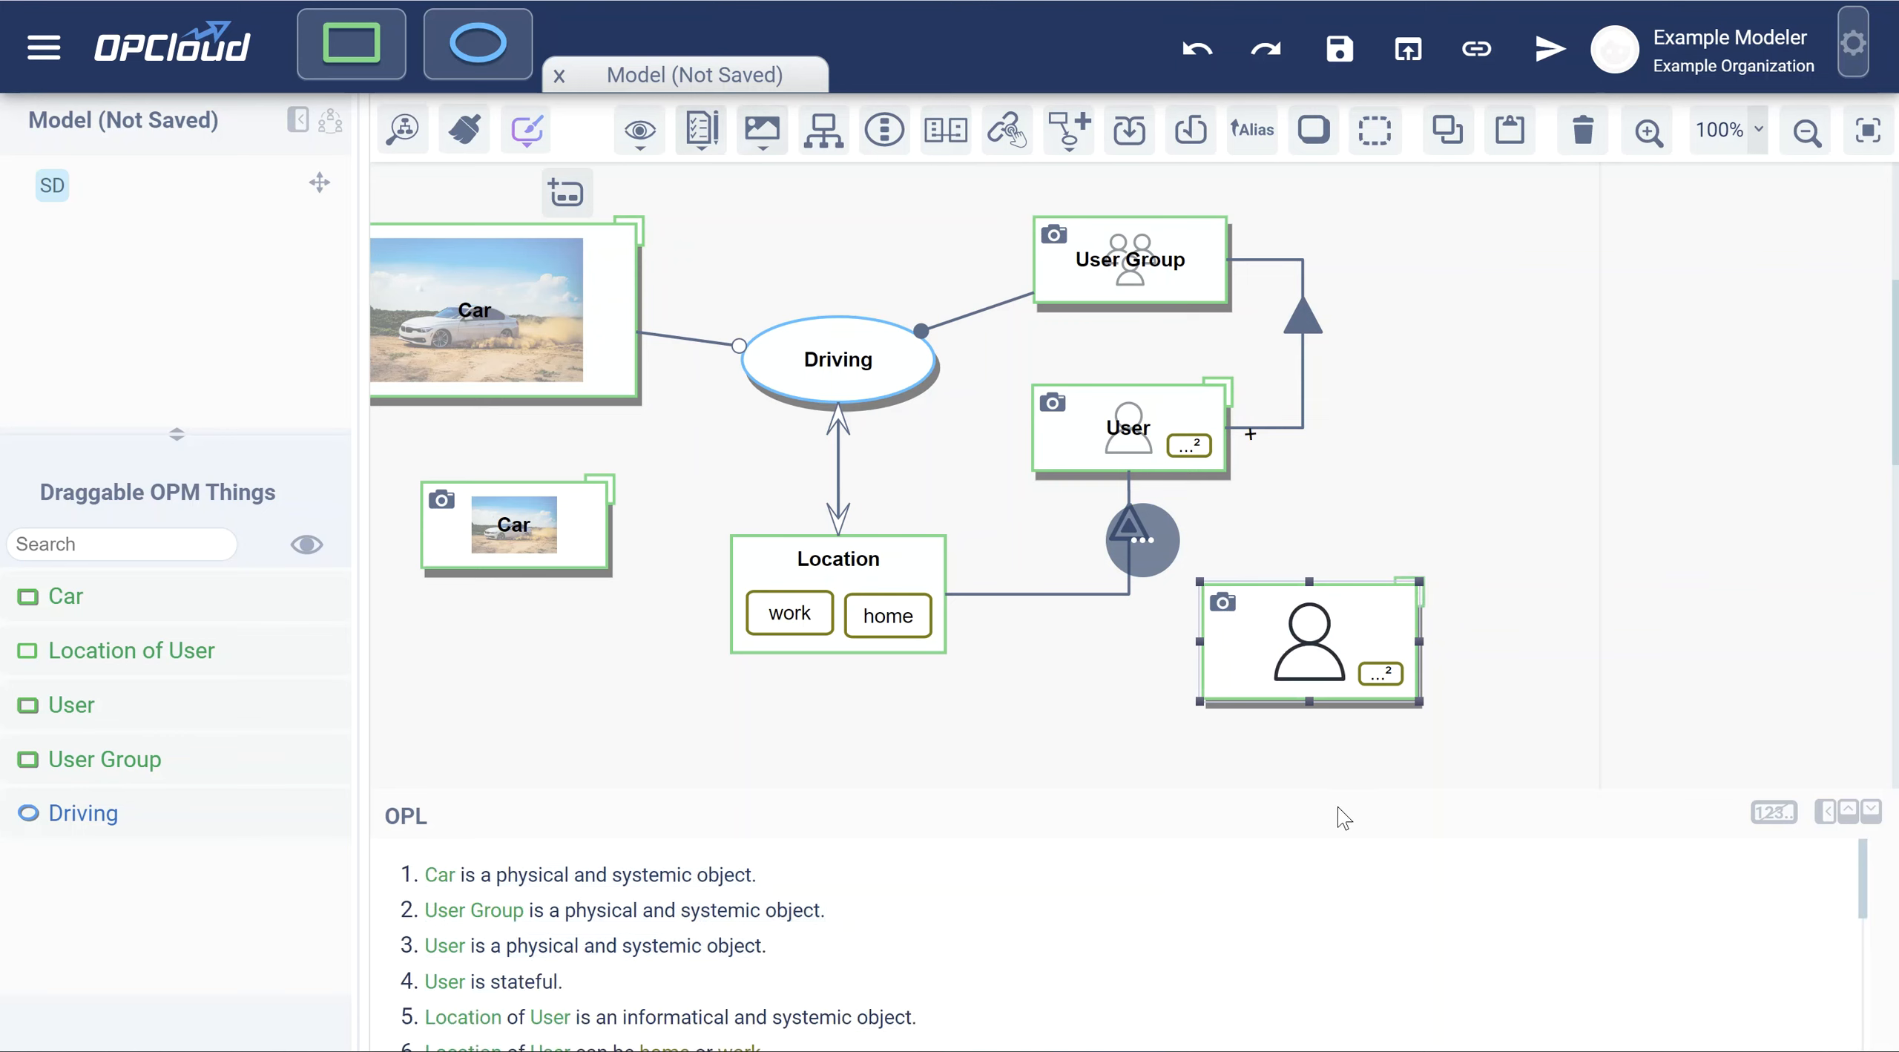
left_click(1380, 674)
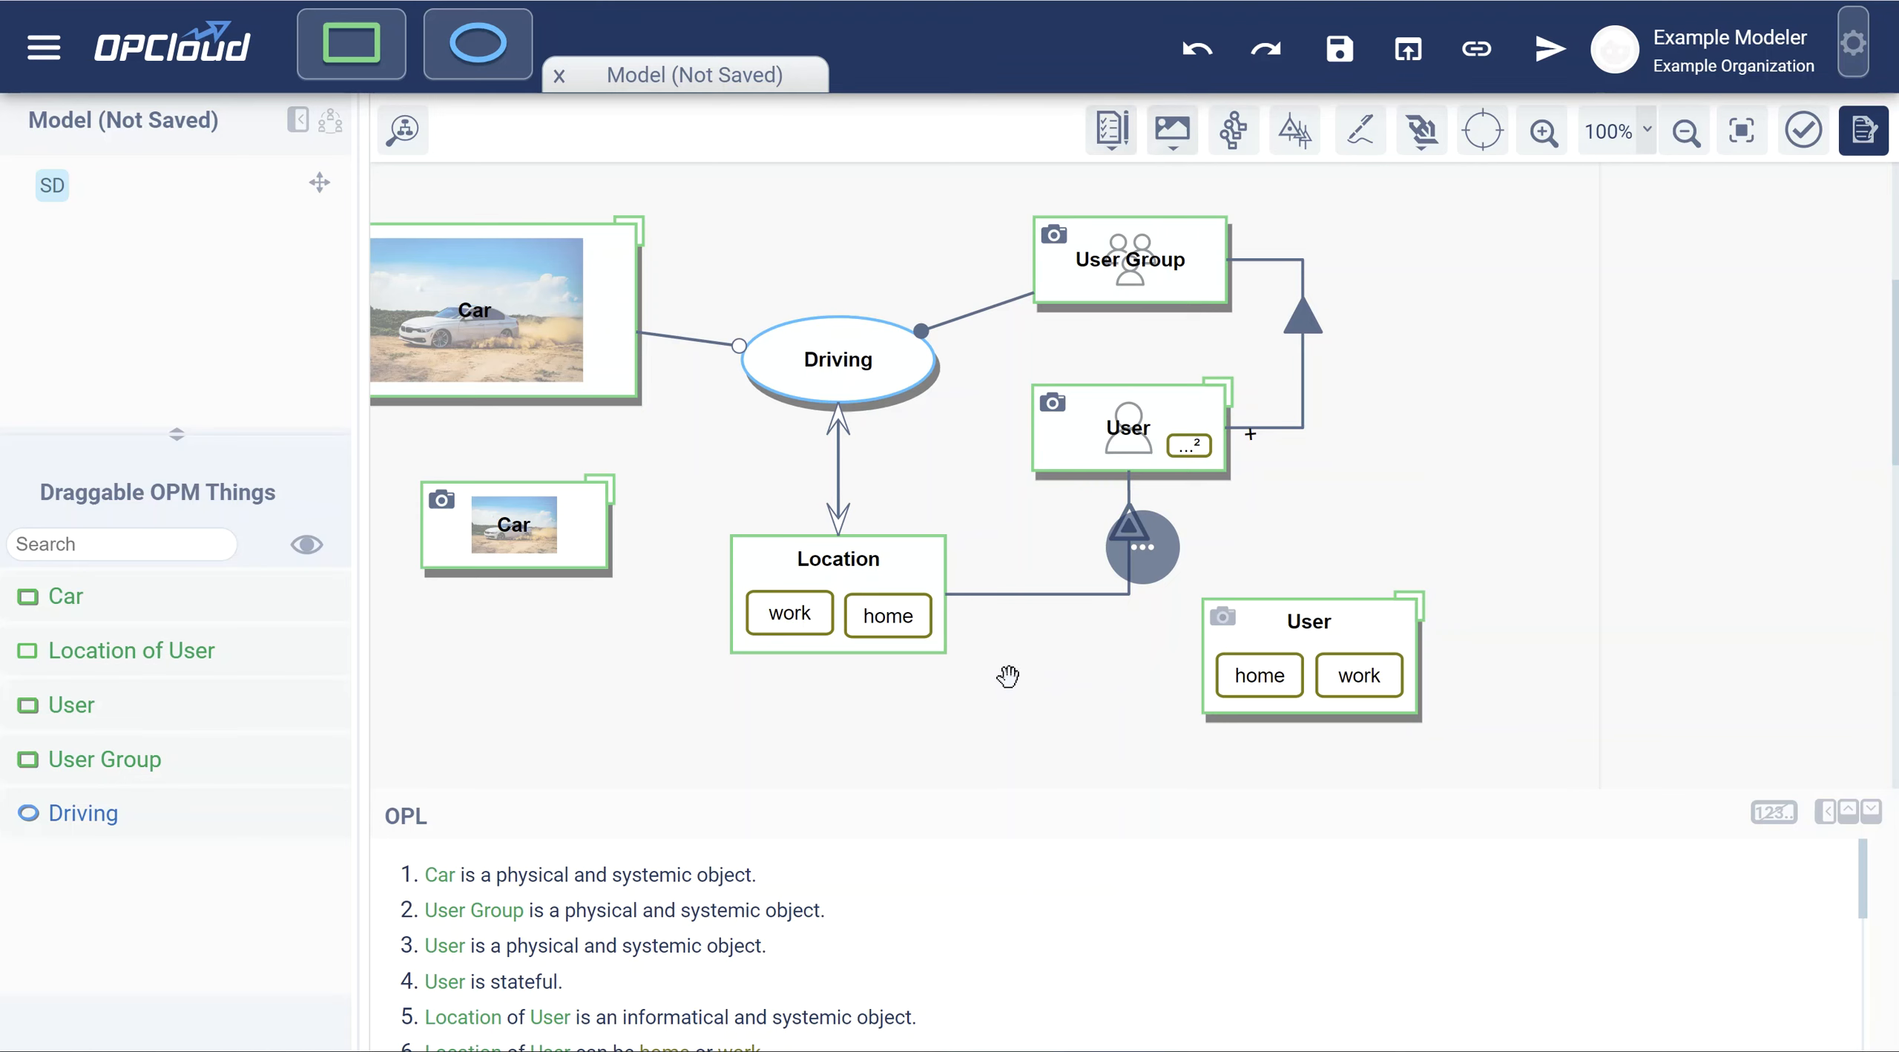
Browse the Global collection in Images Pool Management and close it without adding an image.
left_click_drag(1005, 684, 1129, 689)
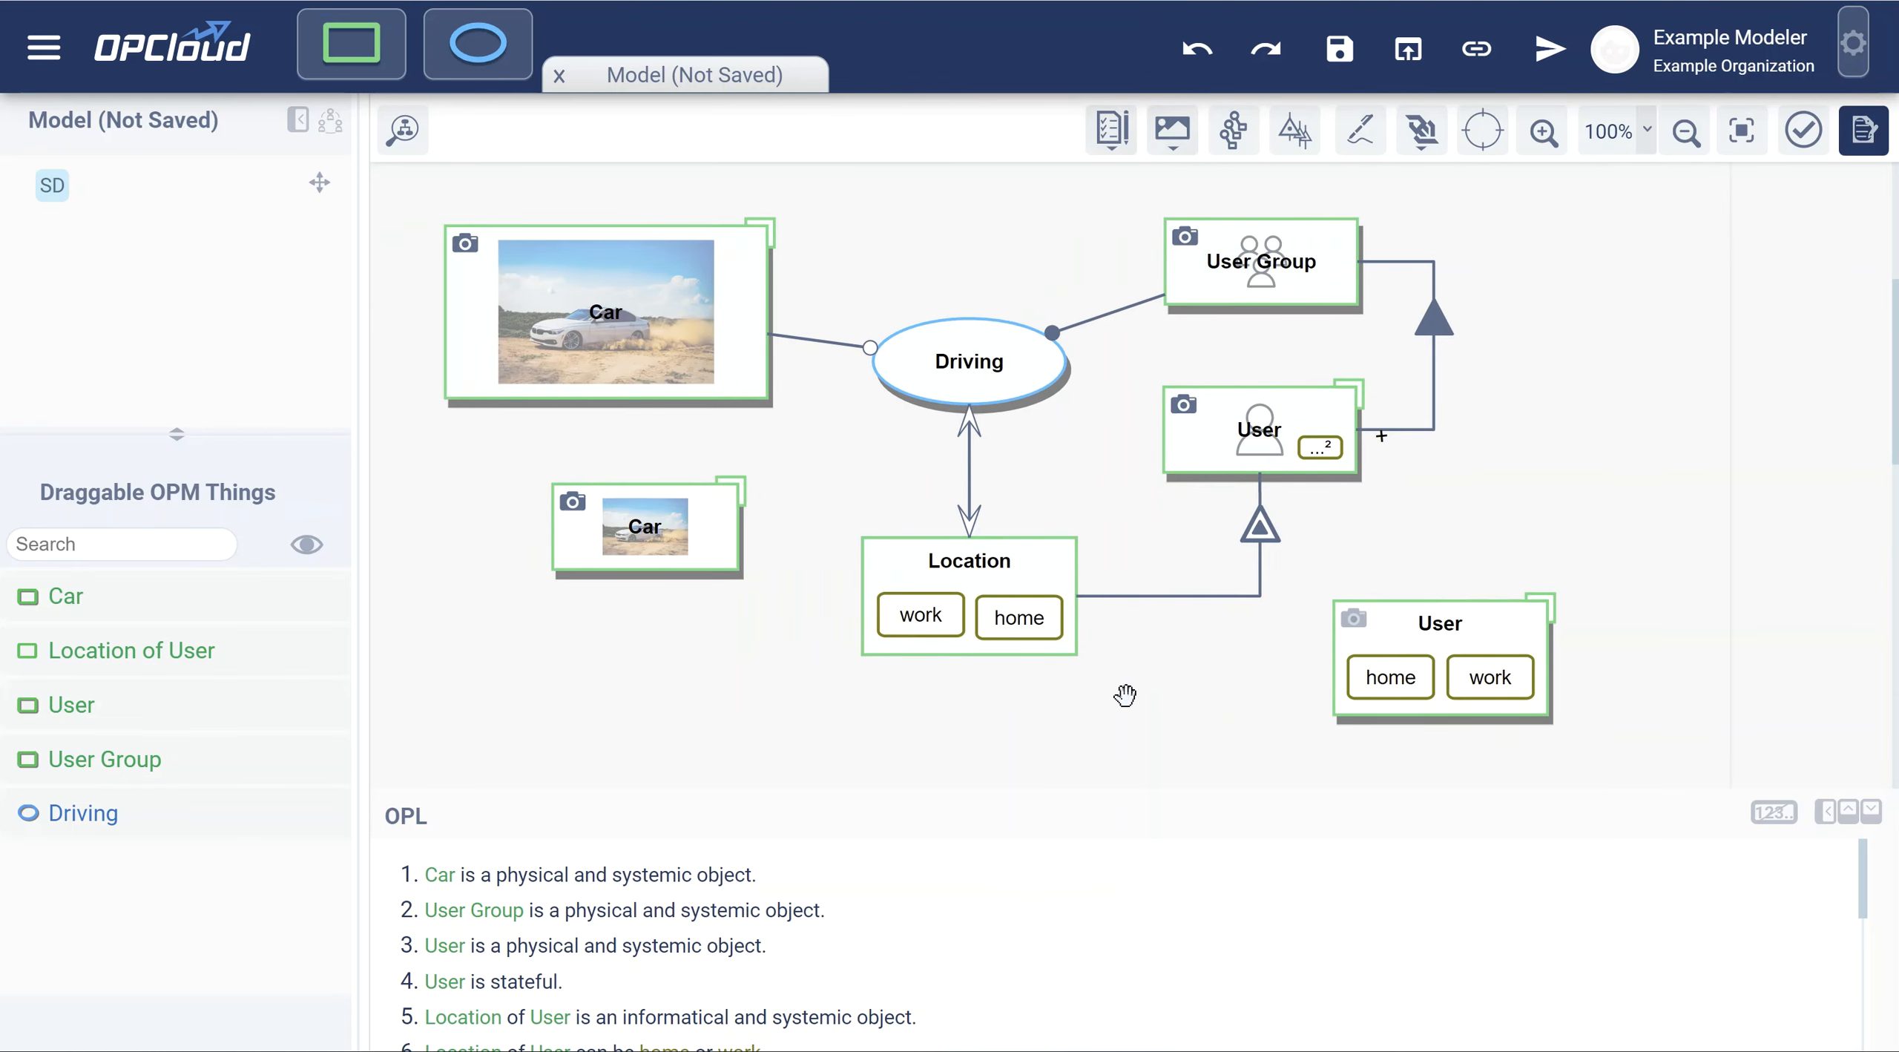
mouse_move(1178, 165)
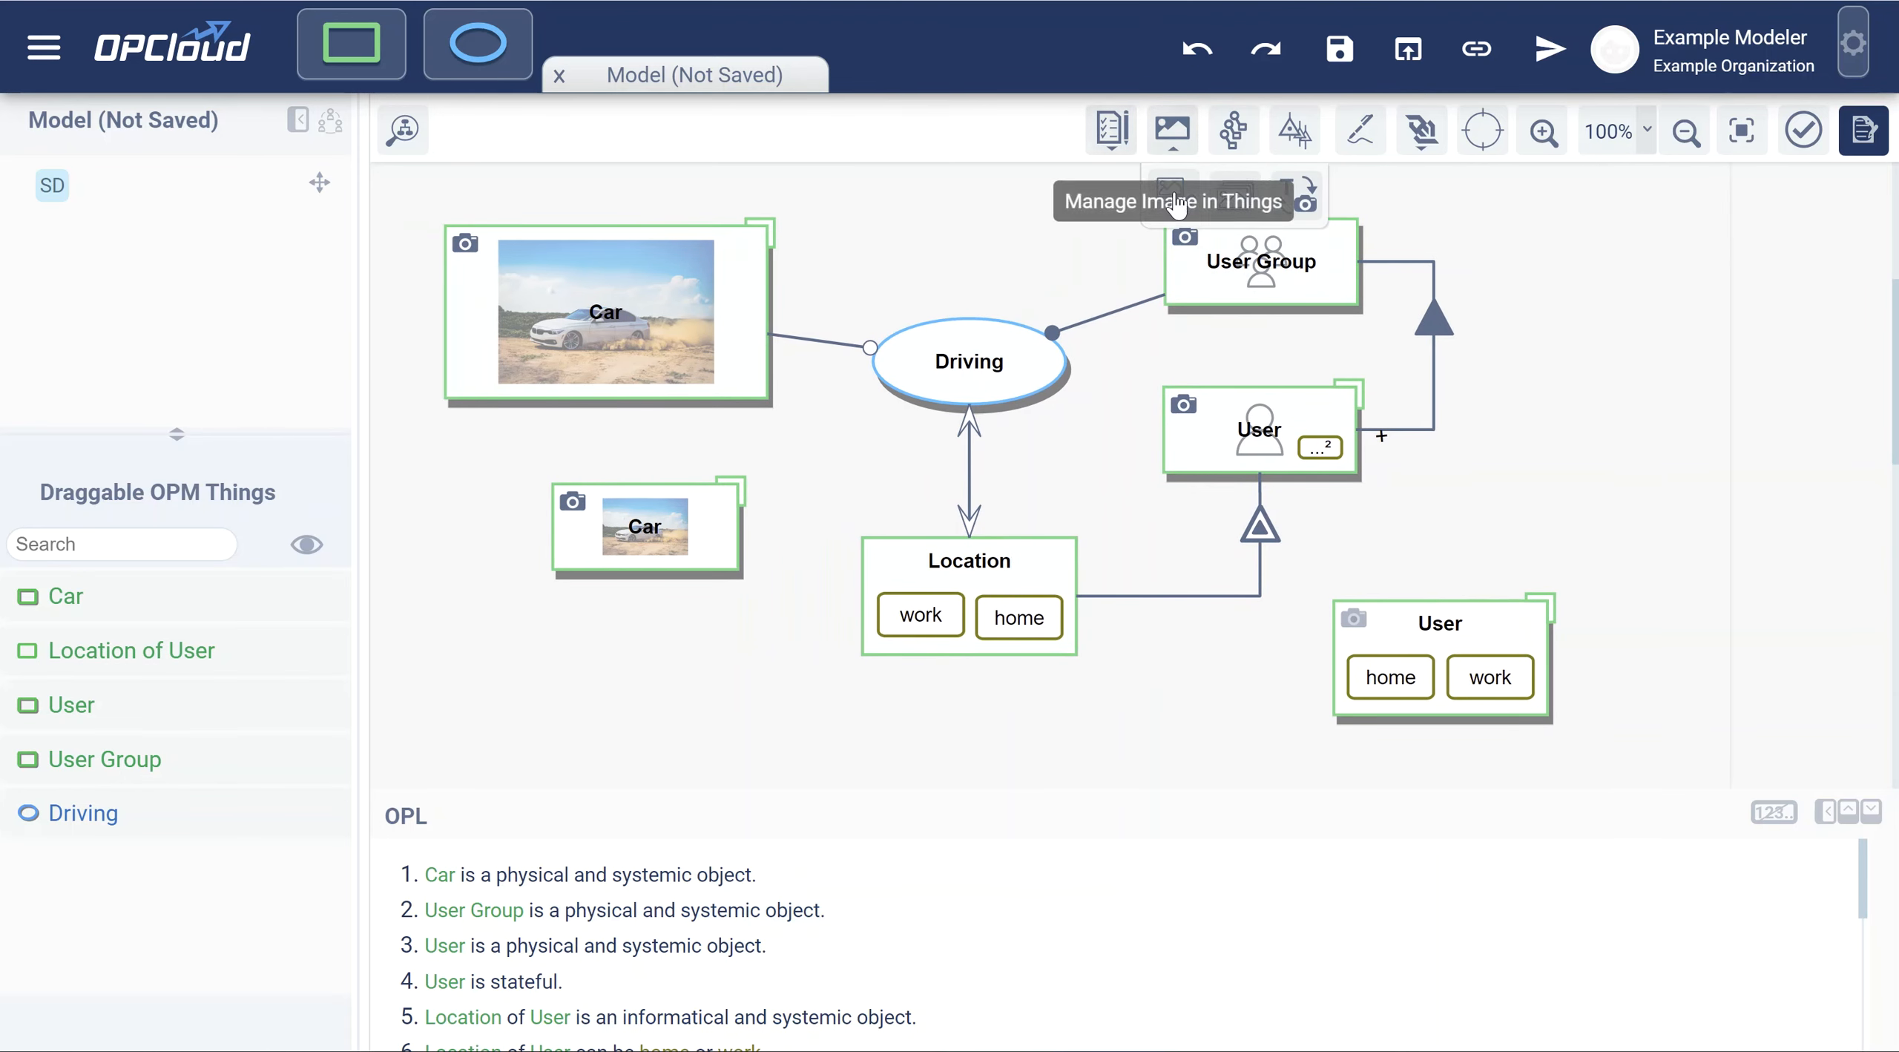
left_click(1232, 194)
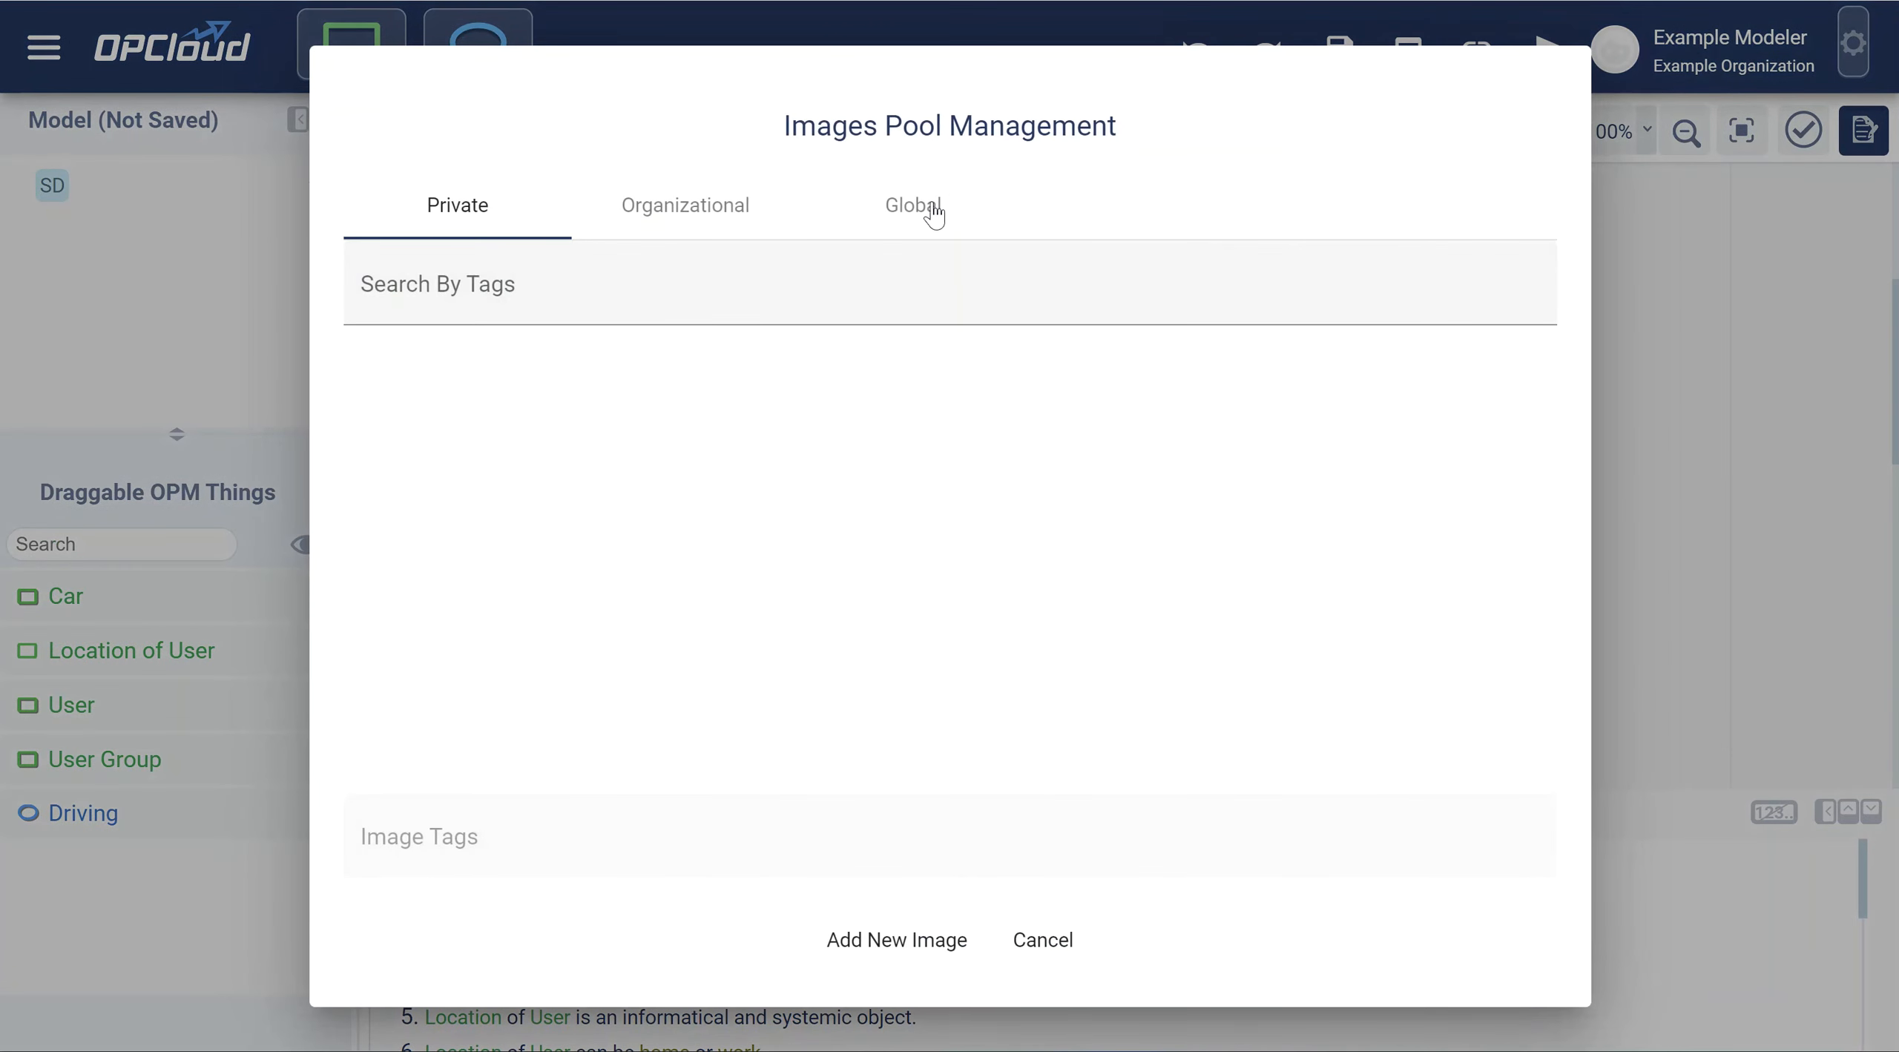
left_click(937, 211)
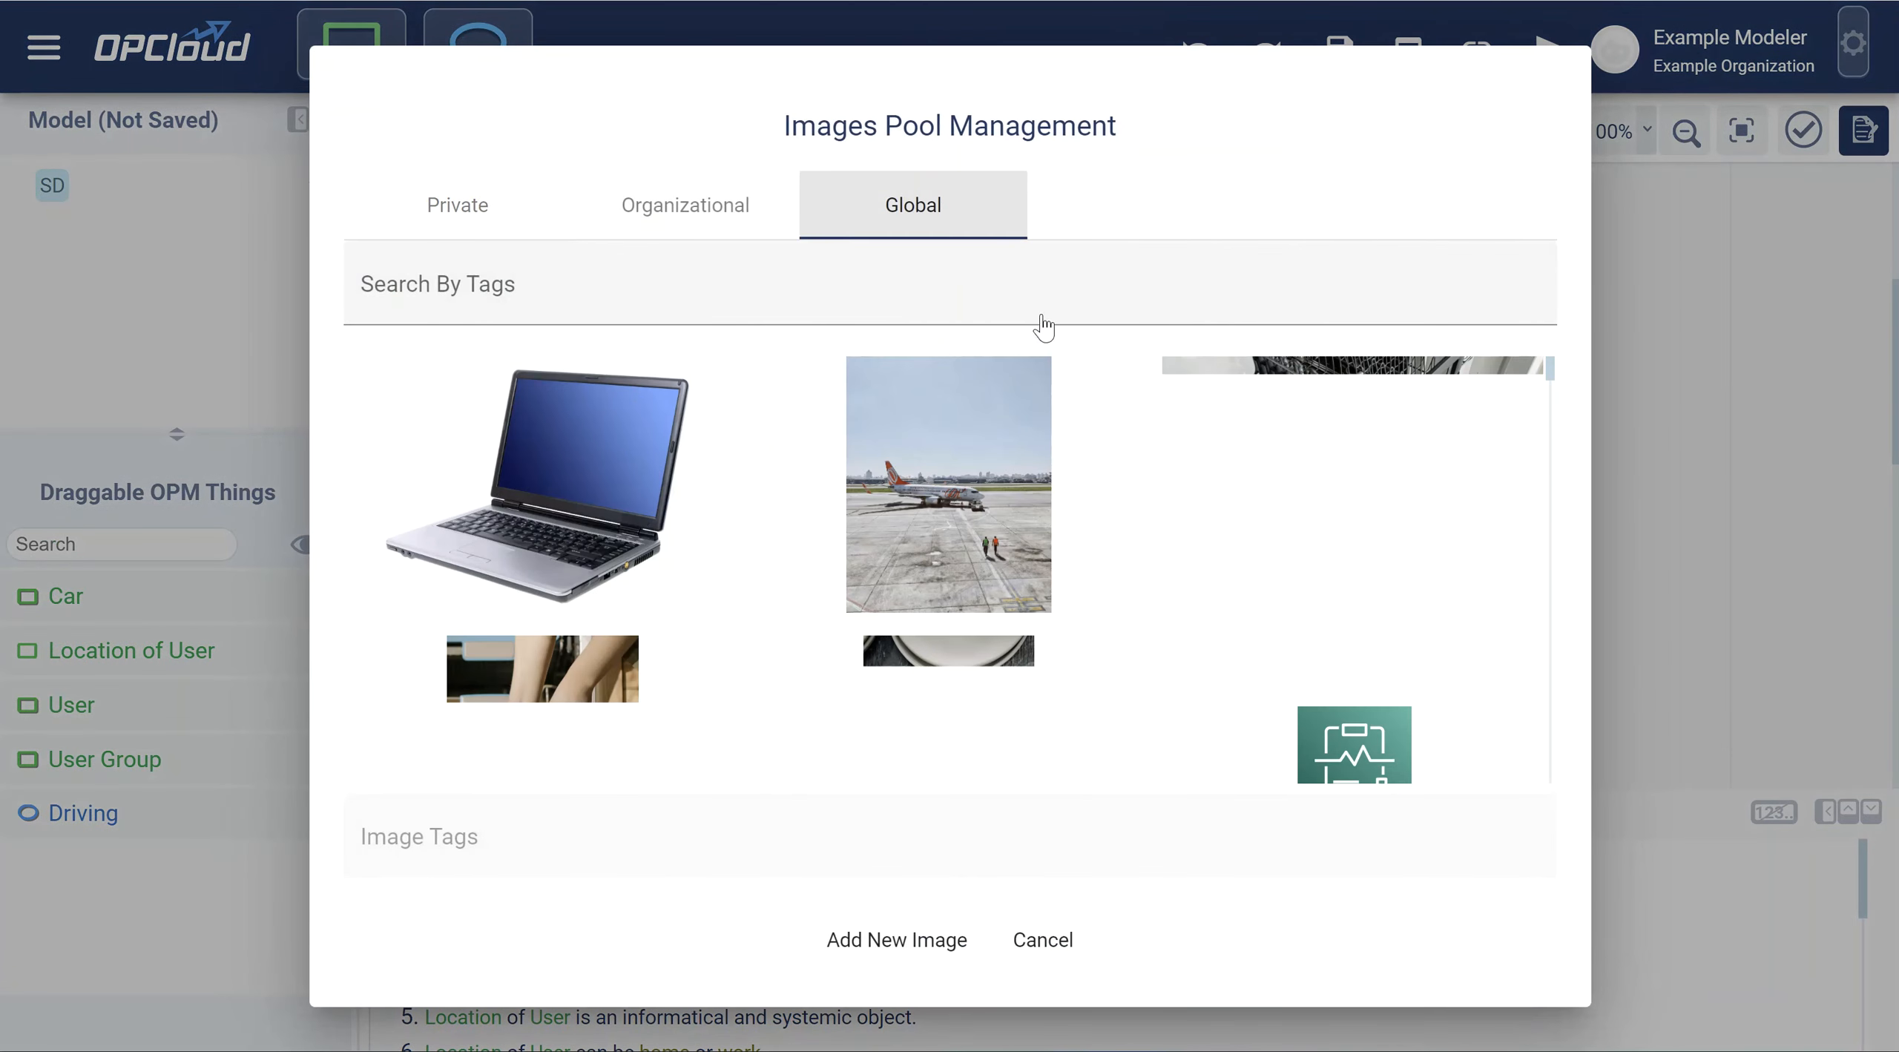
scroll(1068, 504, "down", 10)
left_click_drag(1550, 381, 1548, 523)
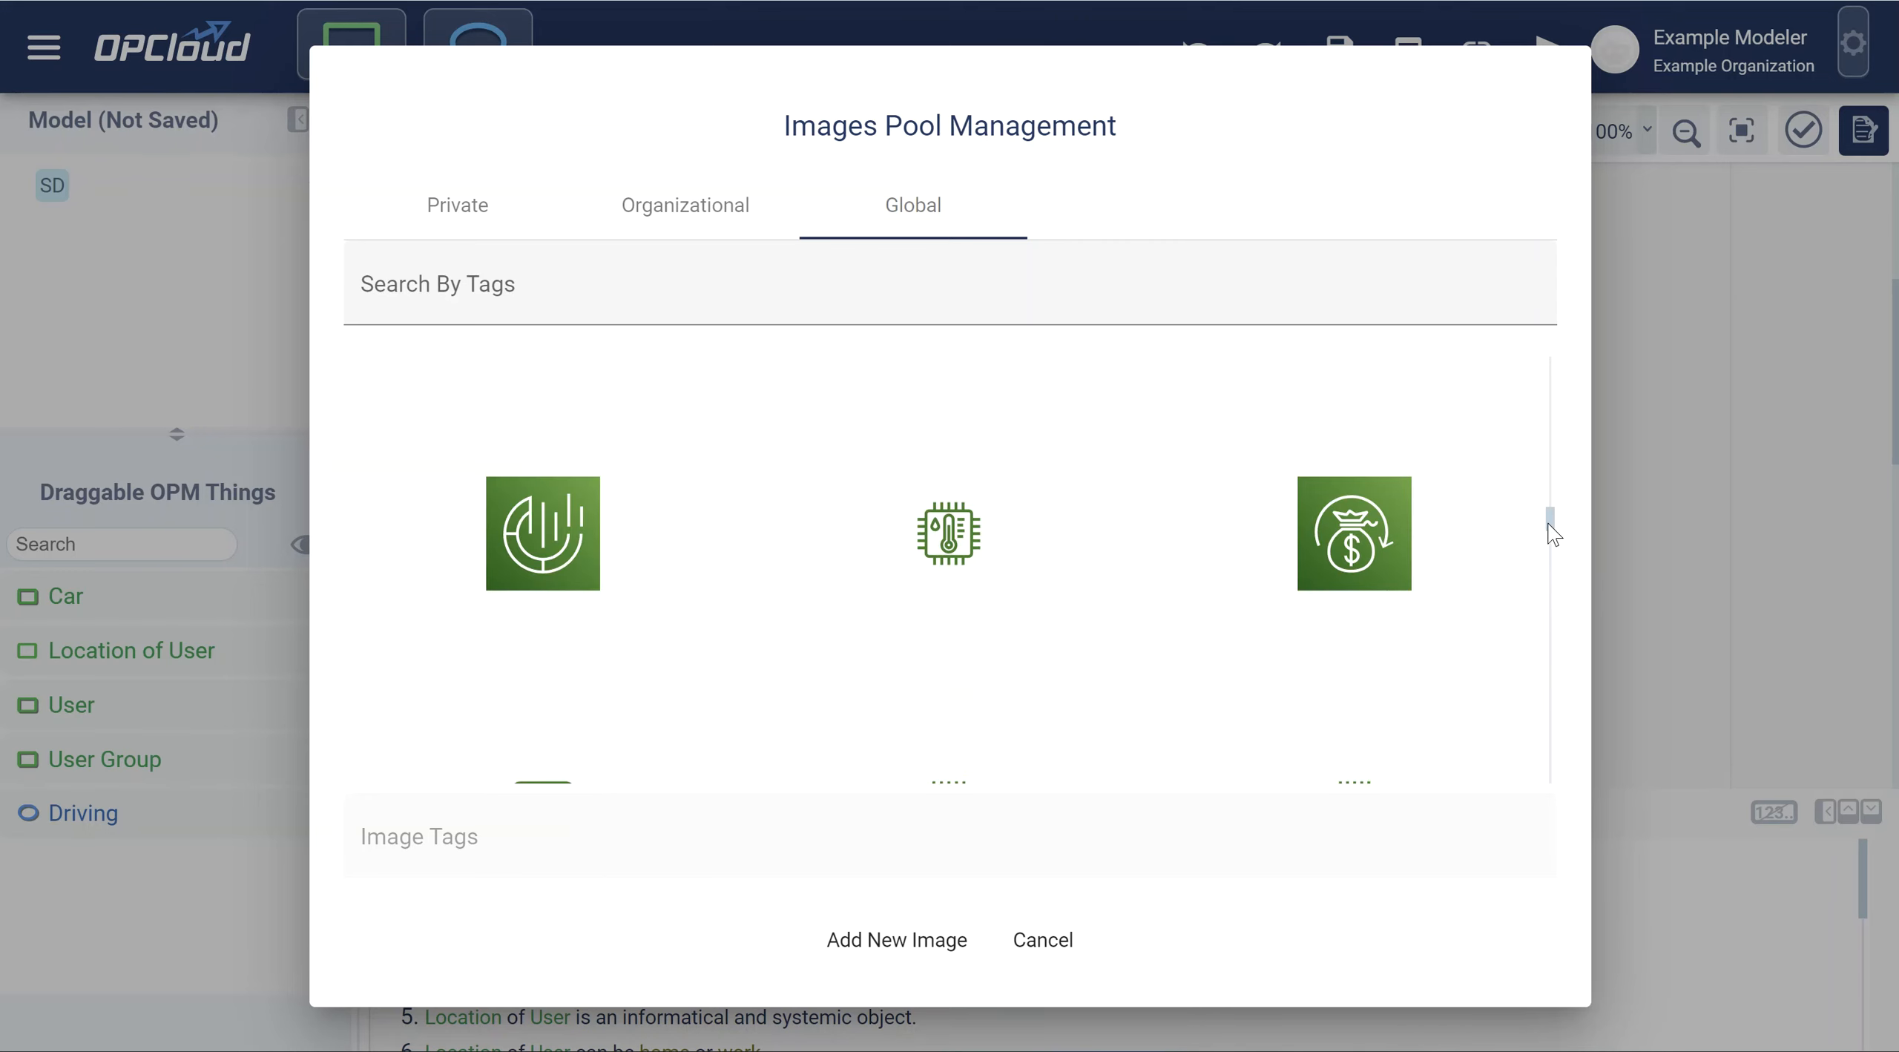
left_click(1031, 953)
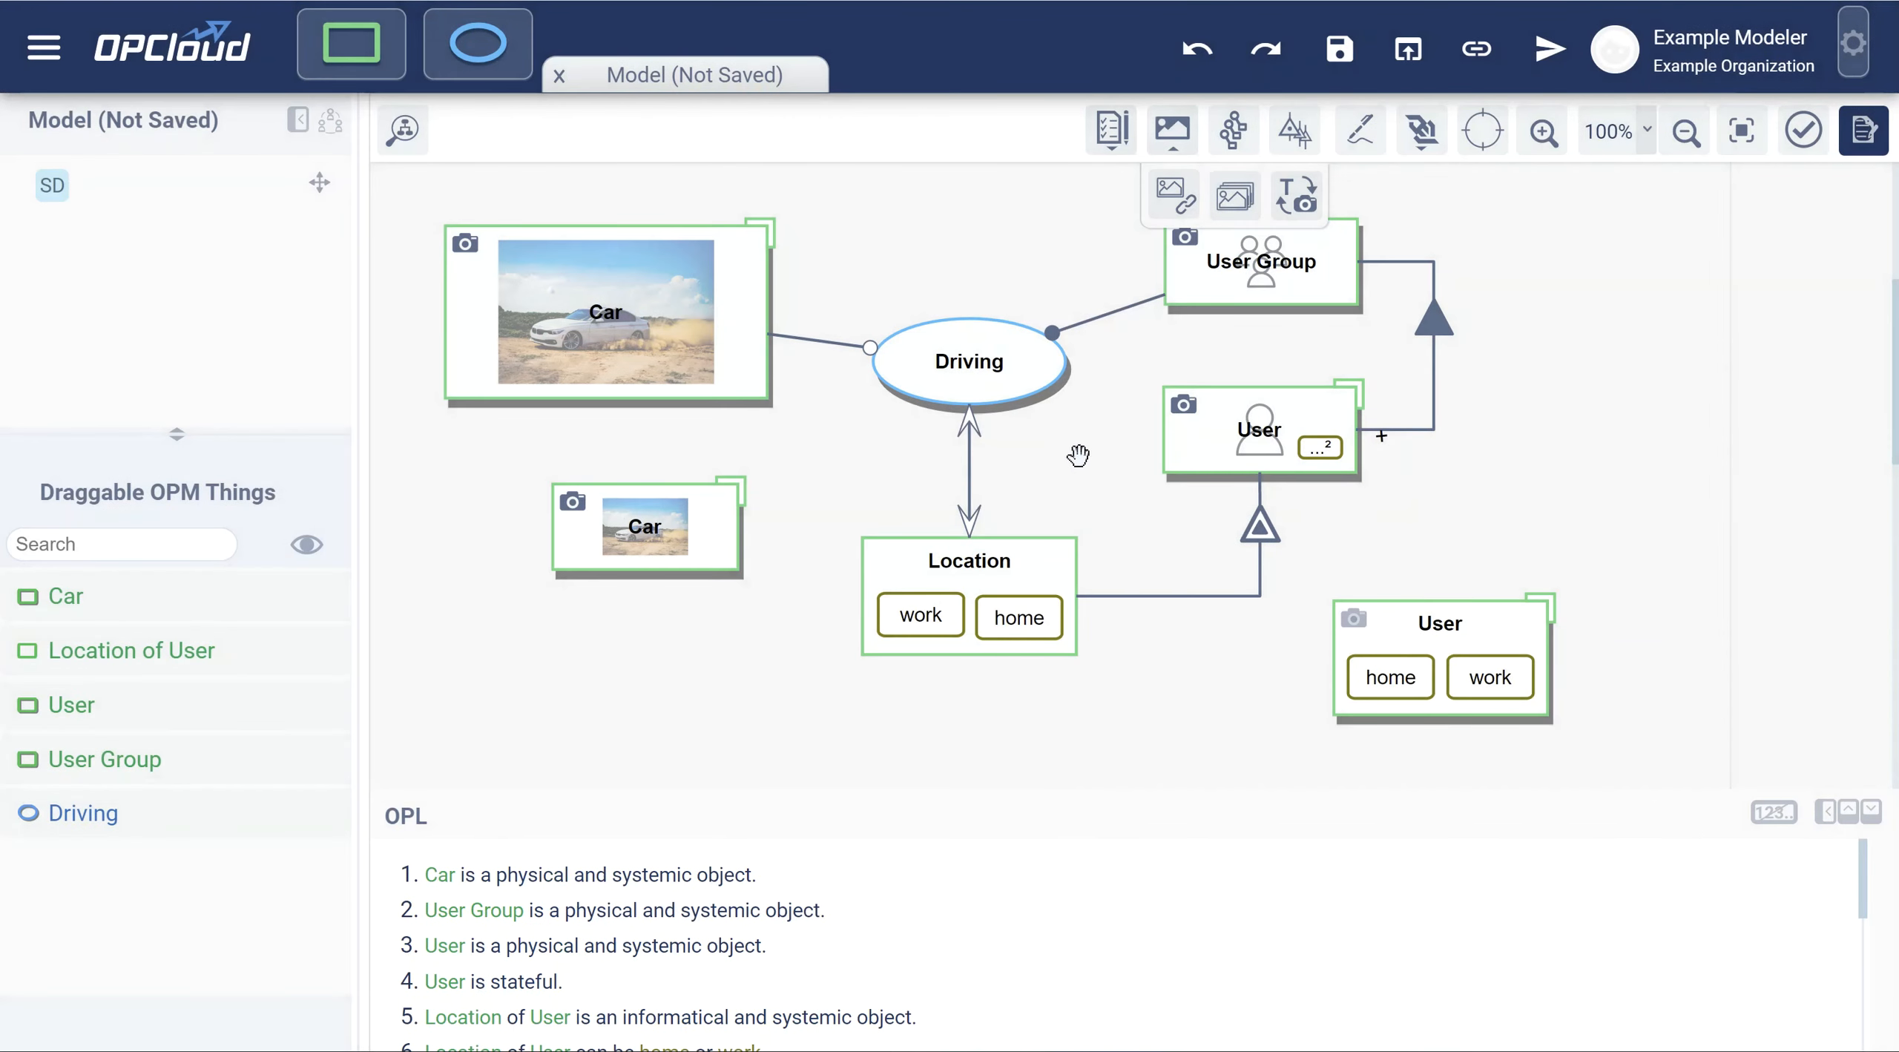
left_click(994, 213)
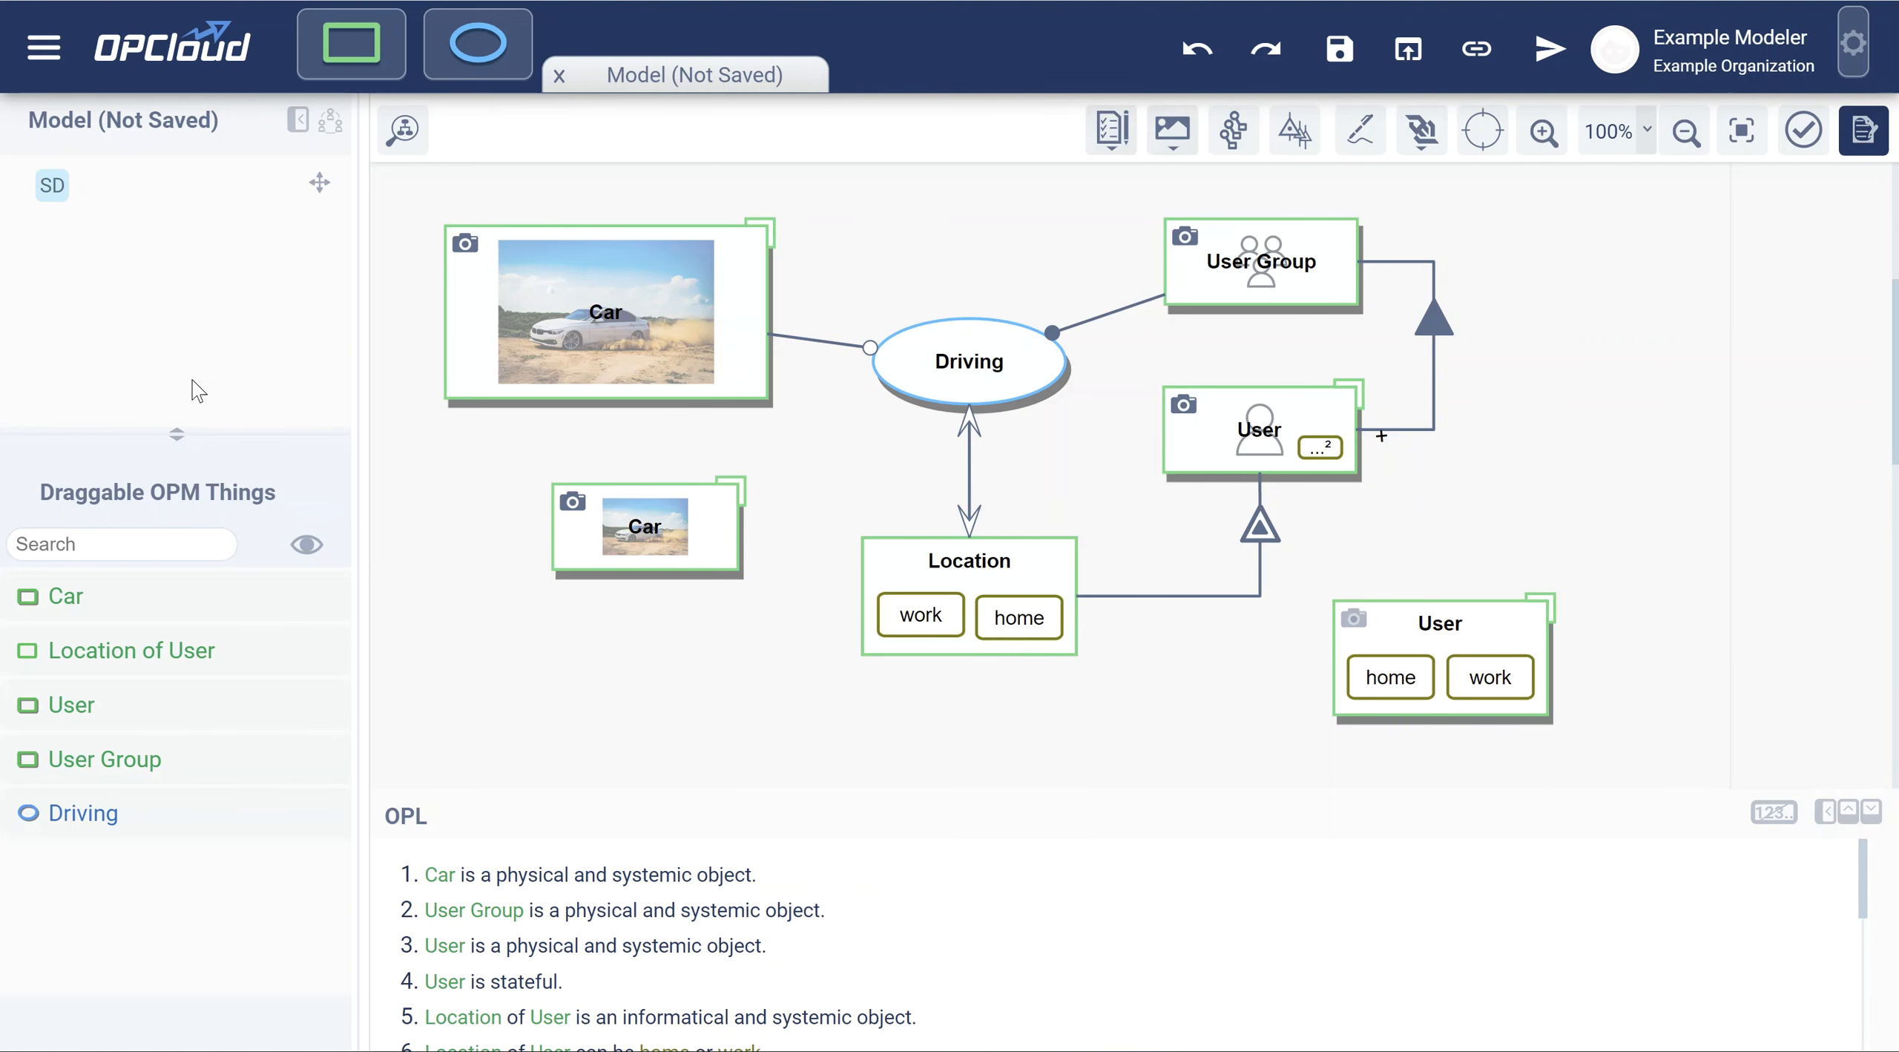
Review the Export Model Diagrams options, comparing the SVG and JPEG image formats, and close them without exporting.
left_click(49, 53)
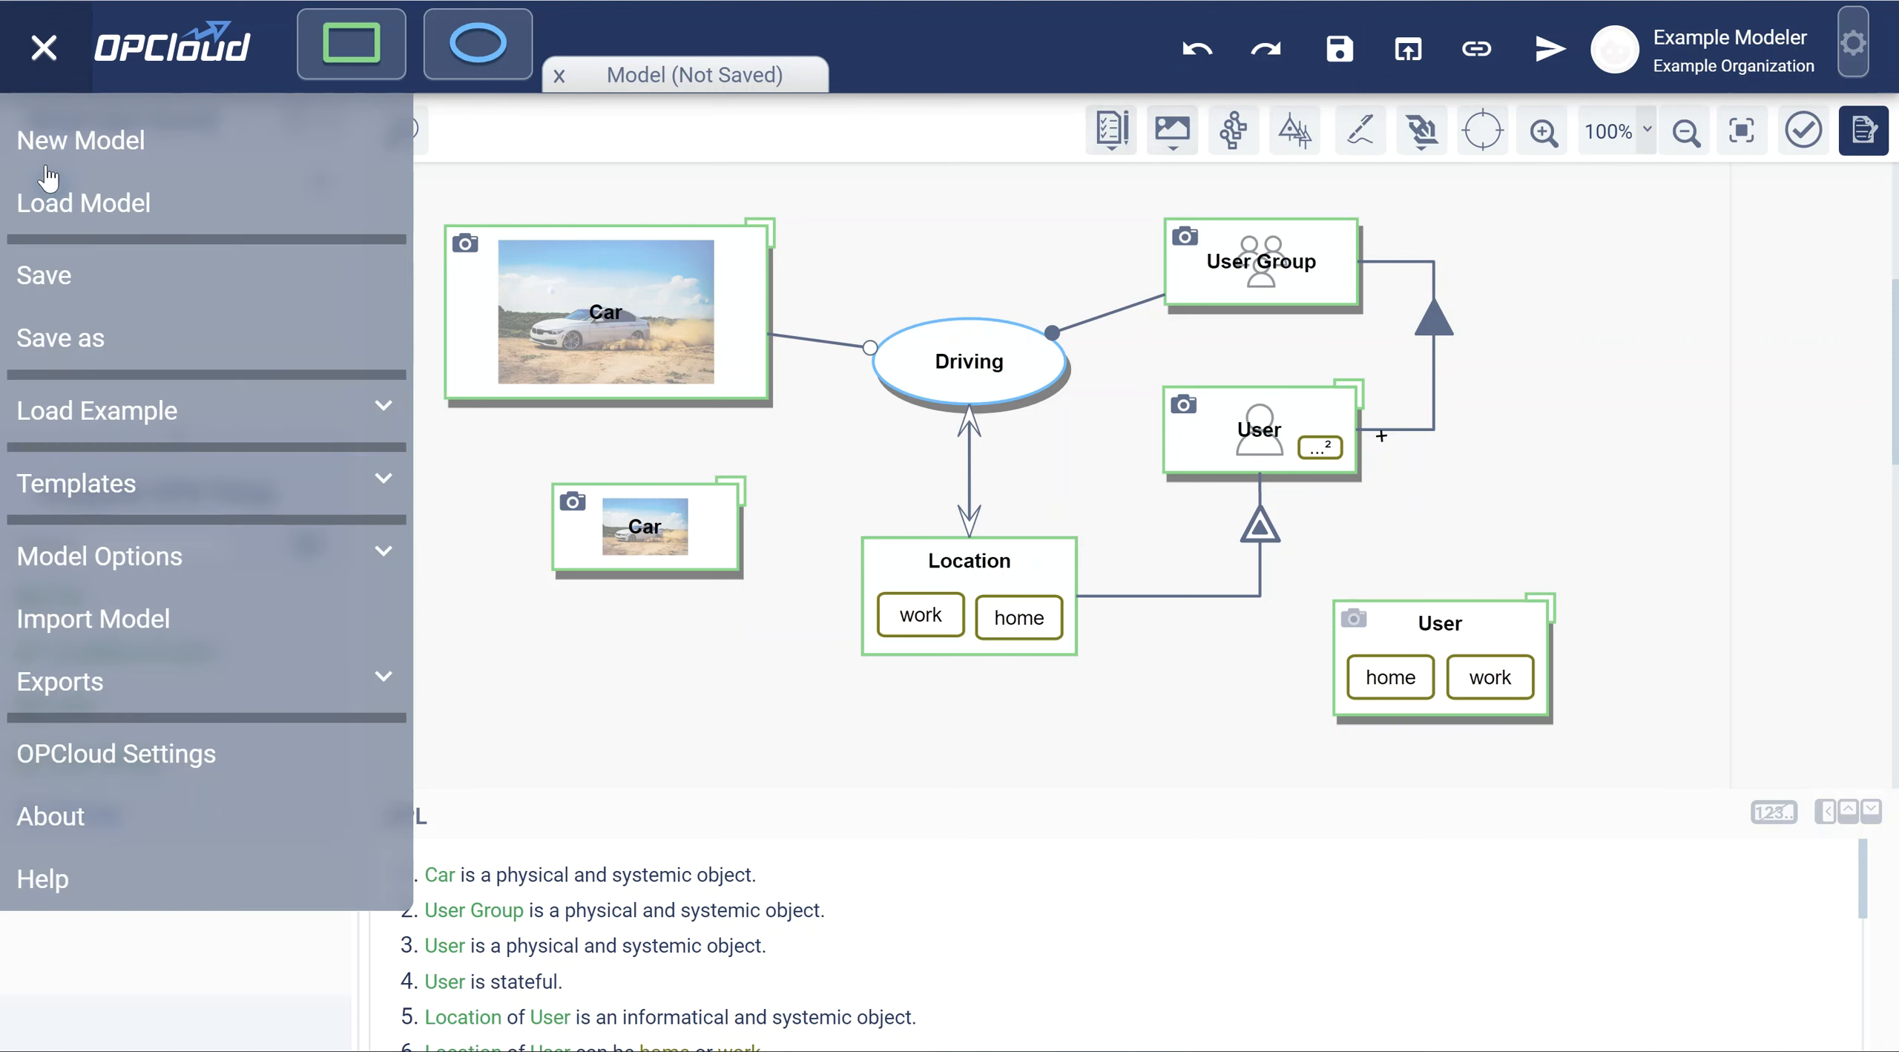
left_click(89, 556)
left_click(60, 1046)
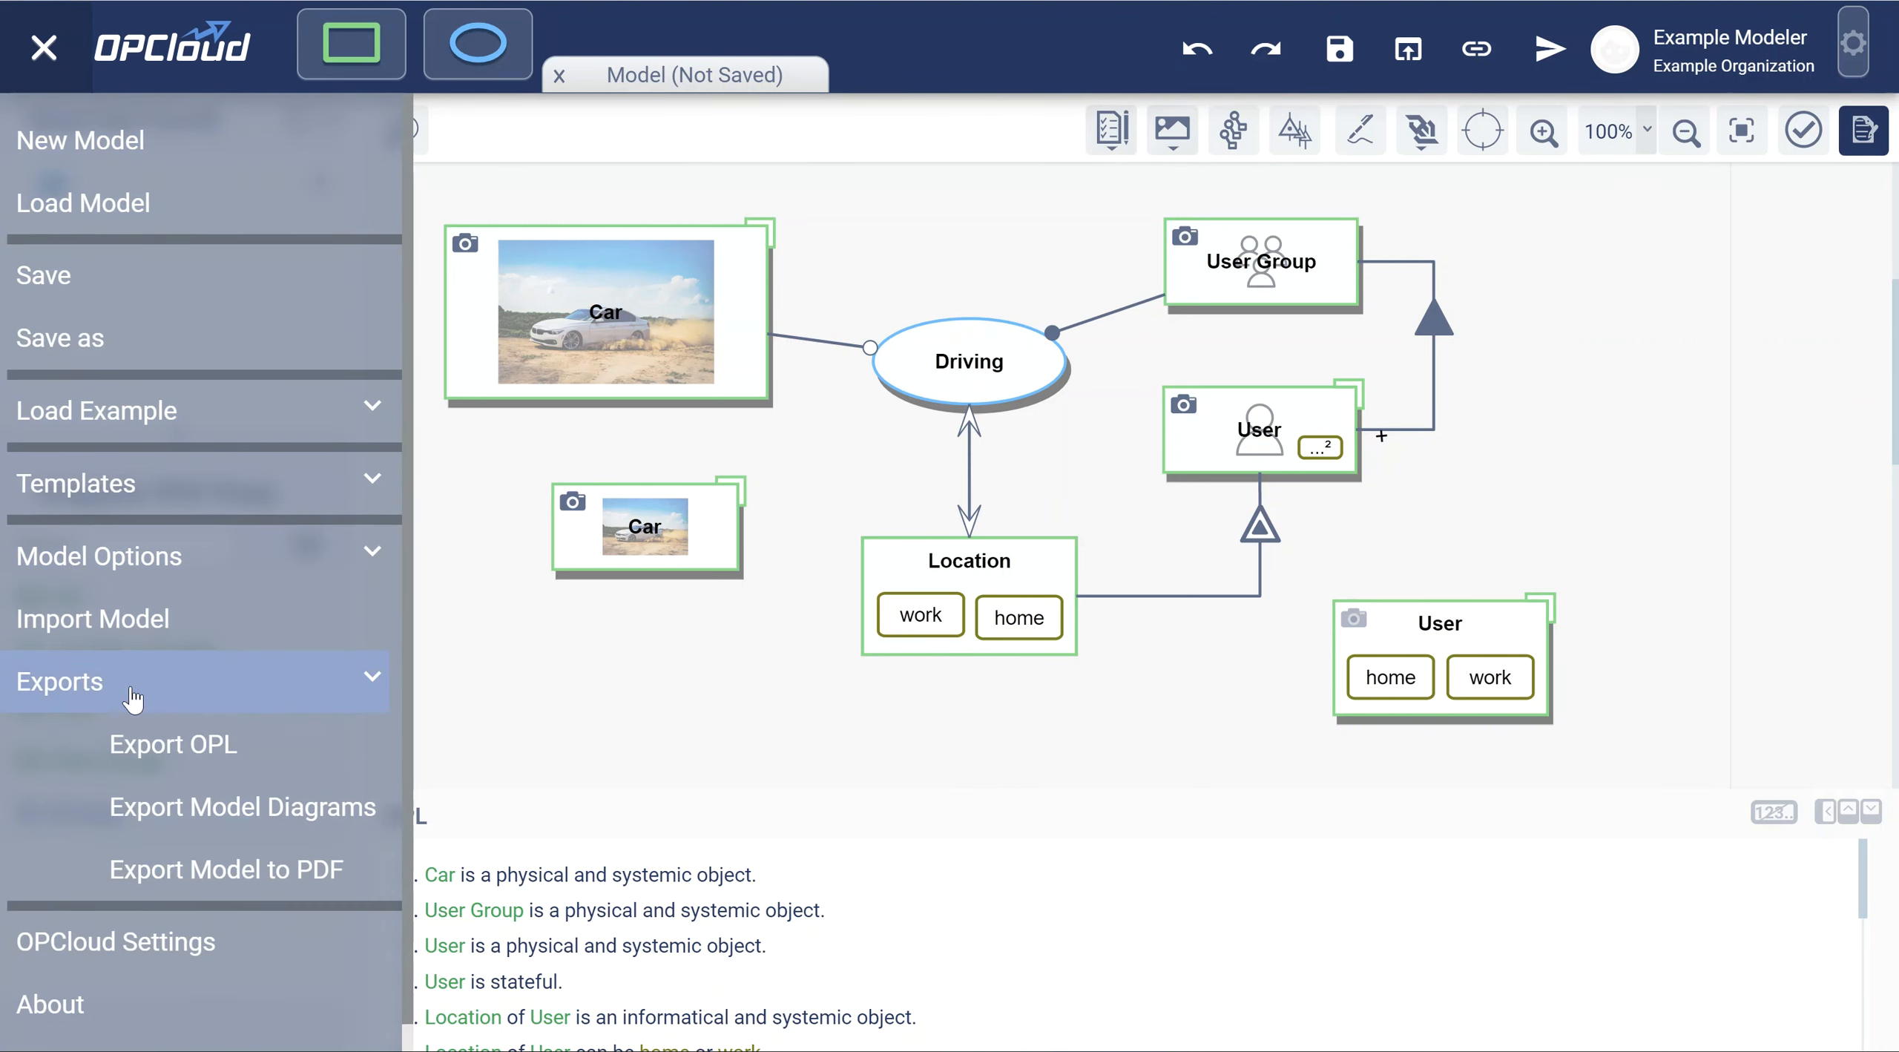
left_click(239, 814)
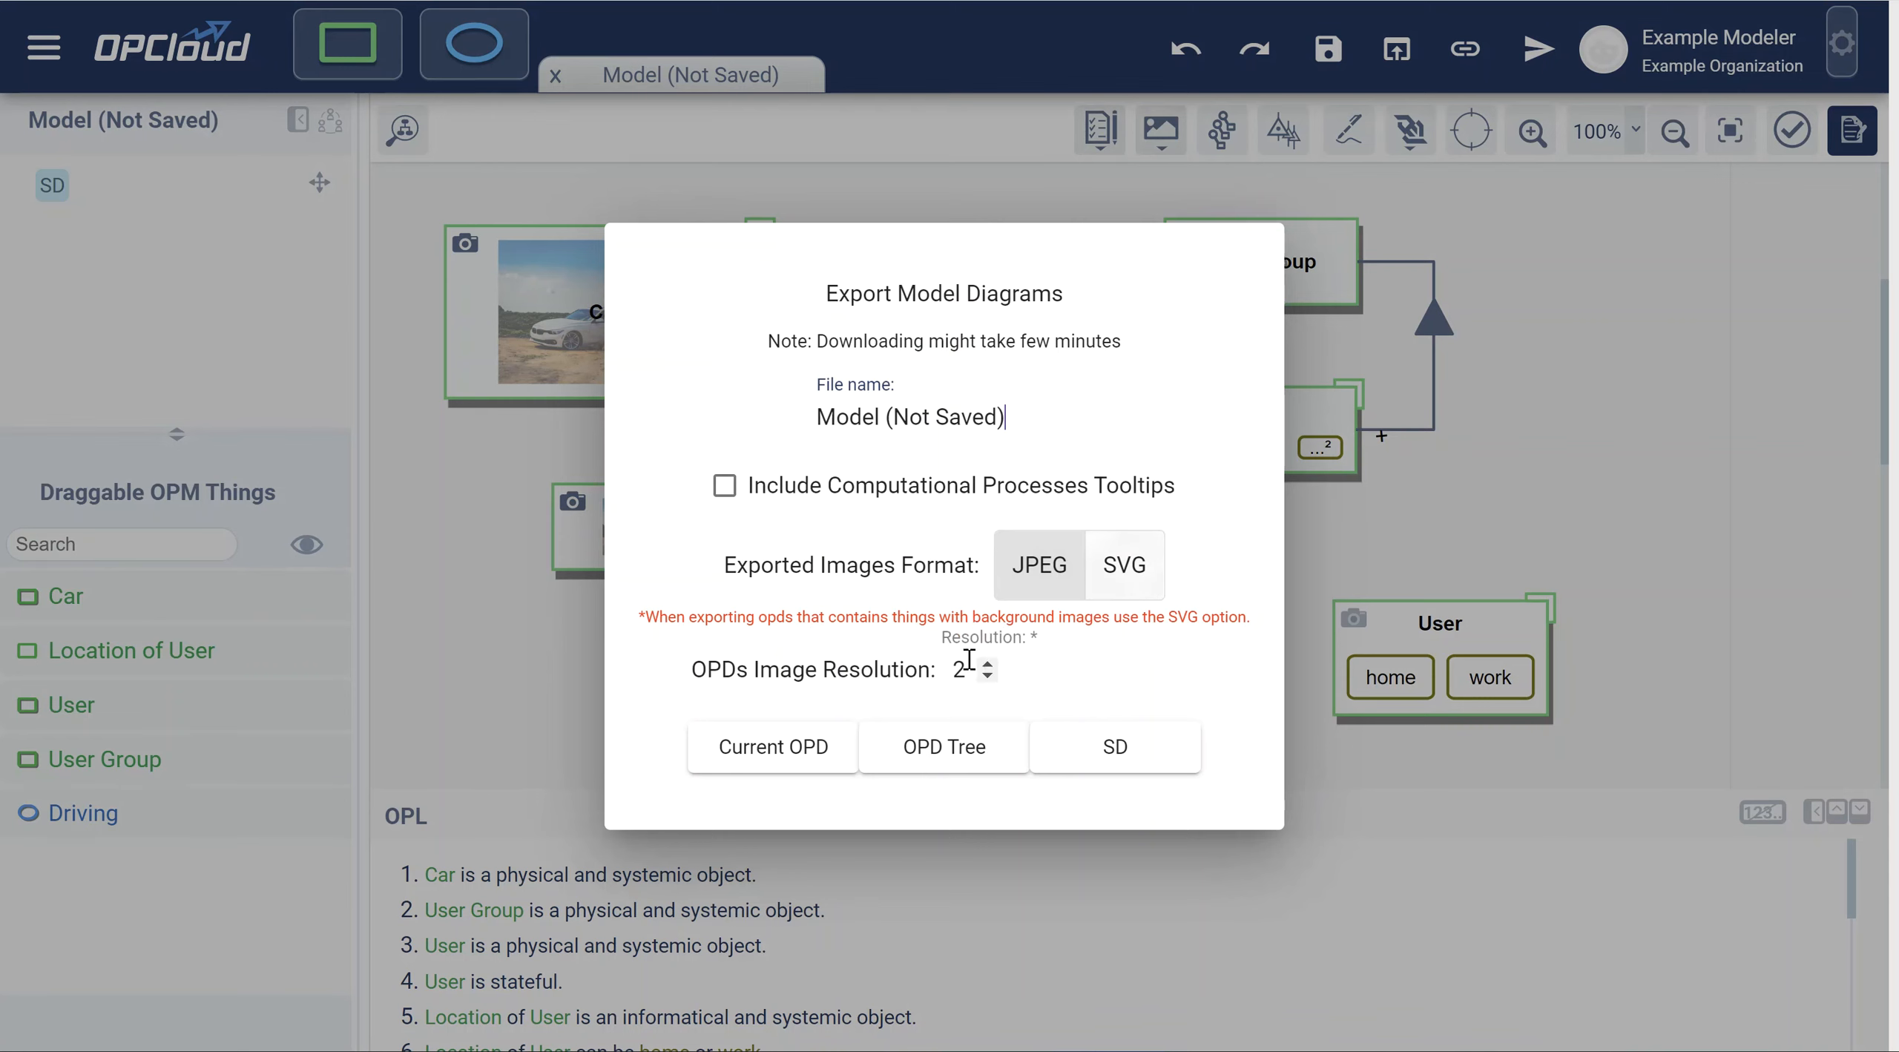
left_click(1129, 580)
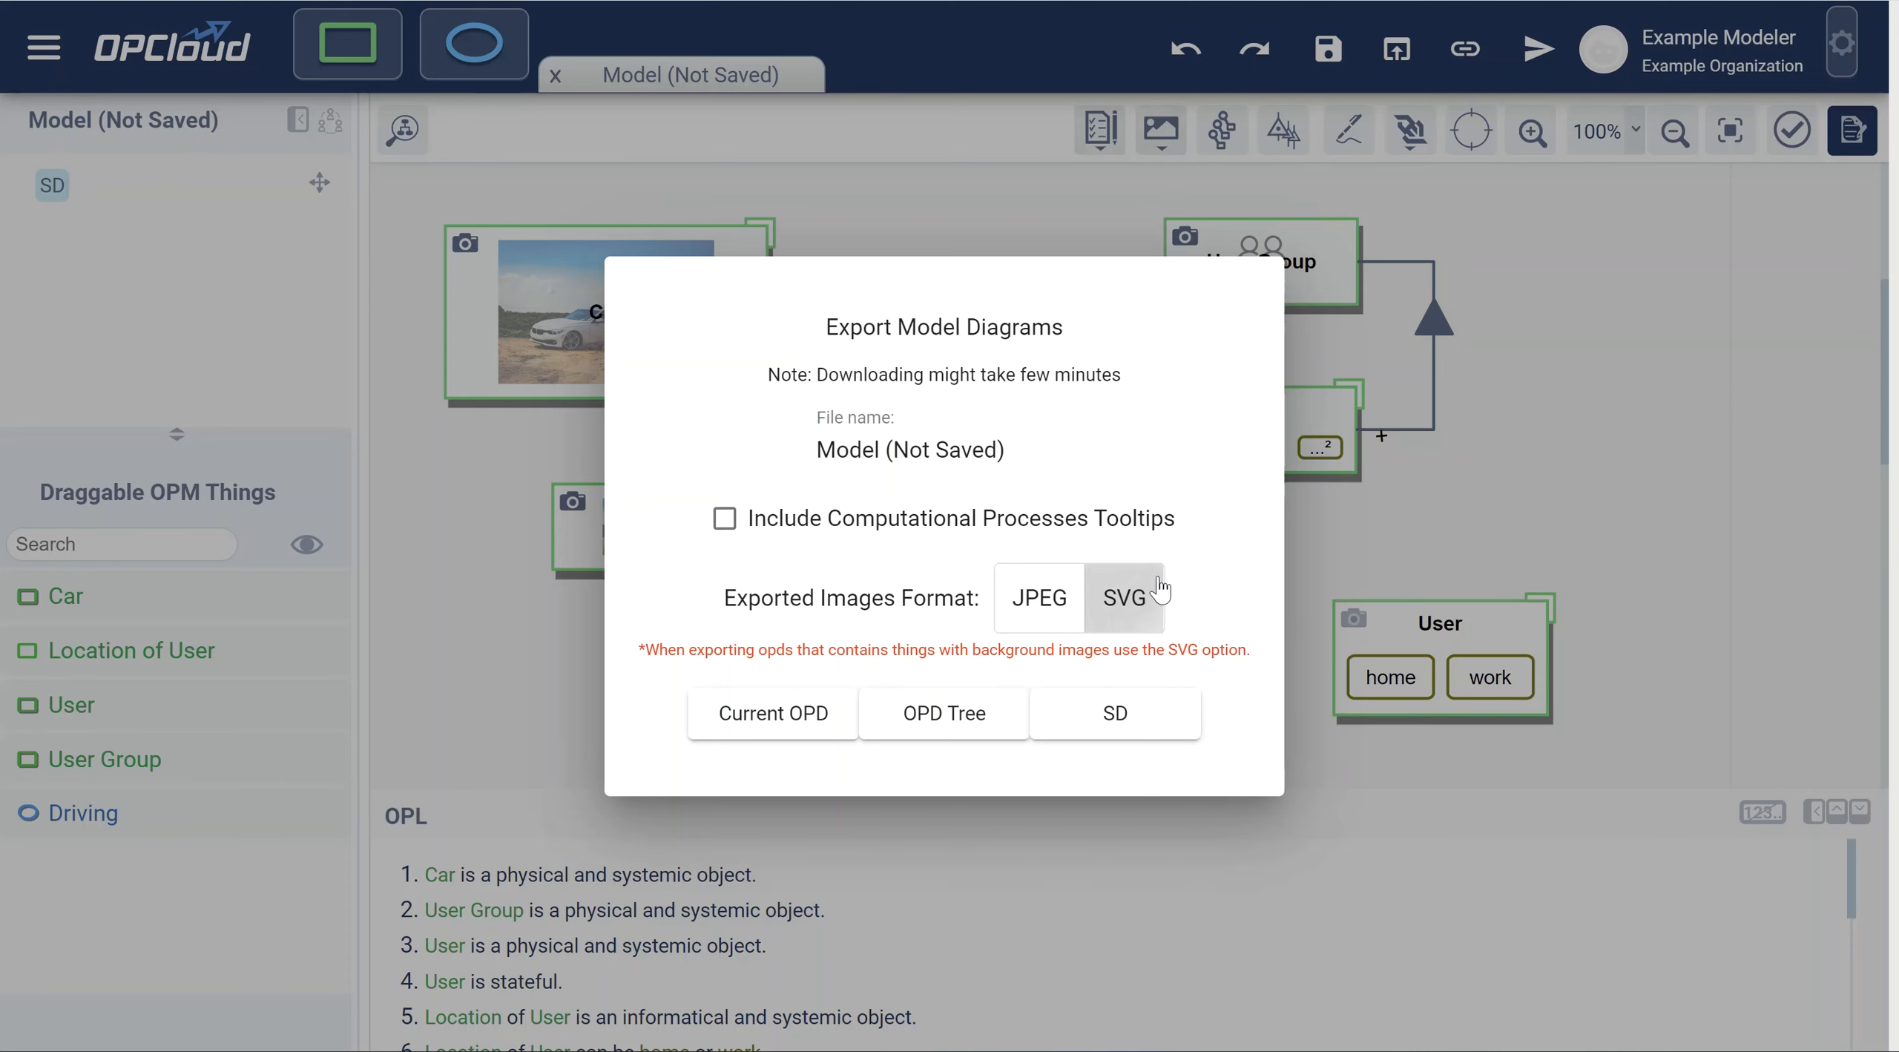
left_click(1042, 599)
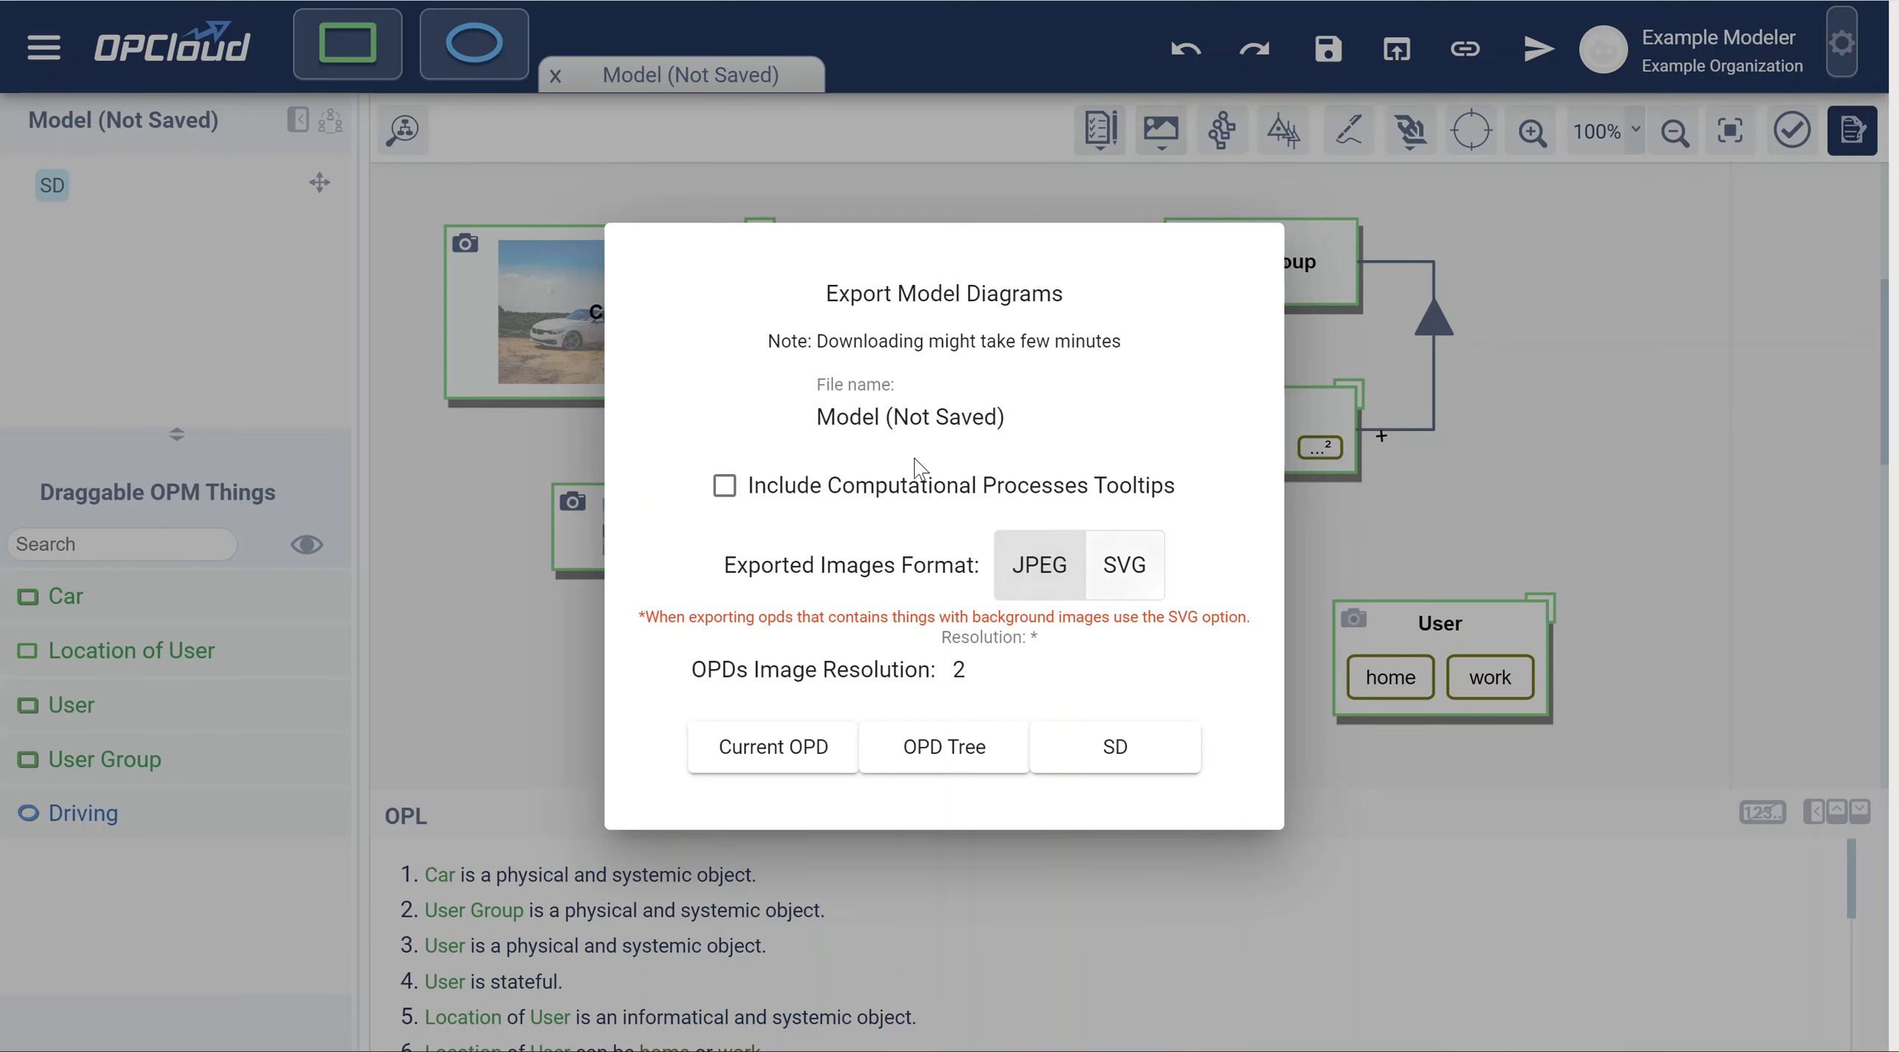
left_click(526, 529)
Review the Export Model to PDF options and close them without saving a file.
left_click(43, 48)
left_click(67, 682)
left_click(223, 866)
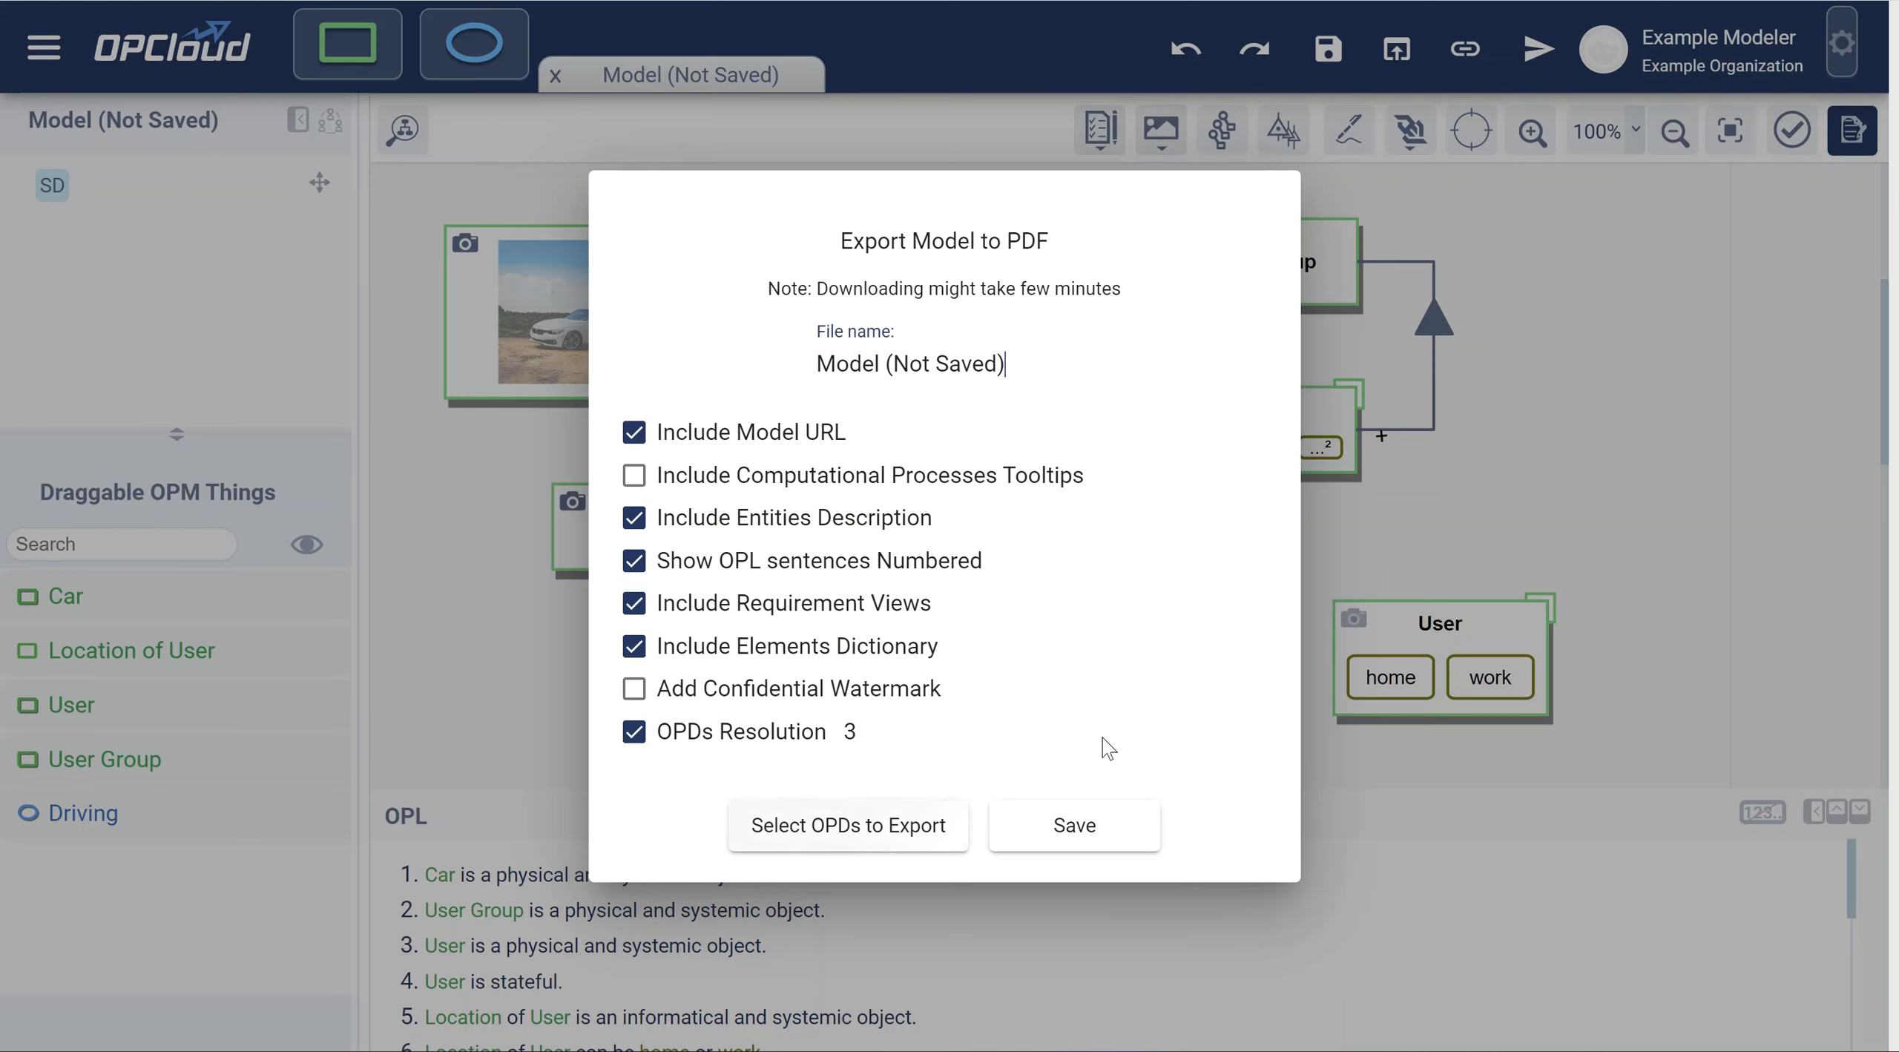
left_click(1387, 522)
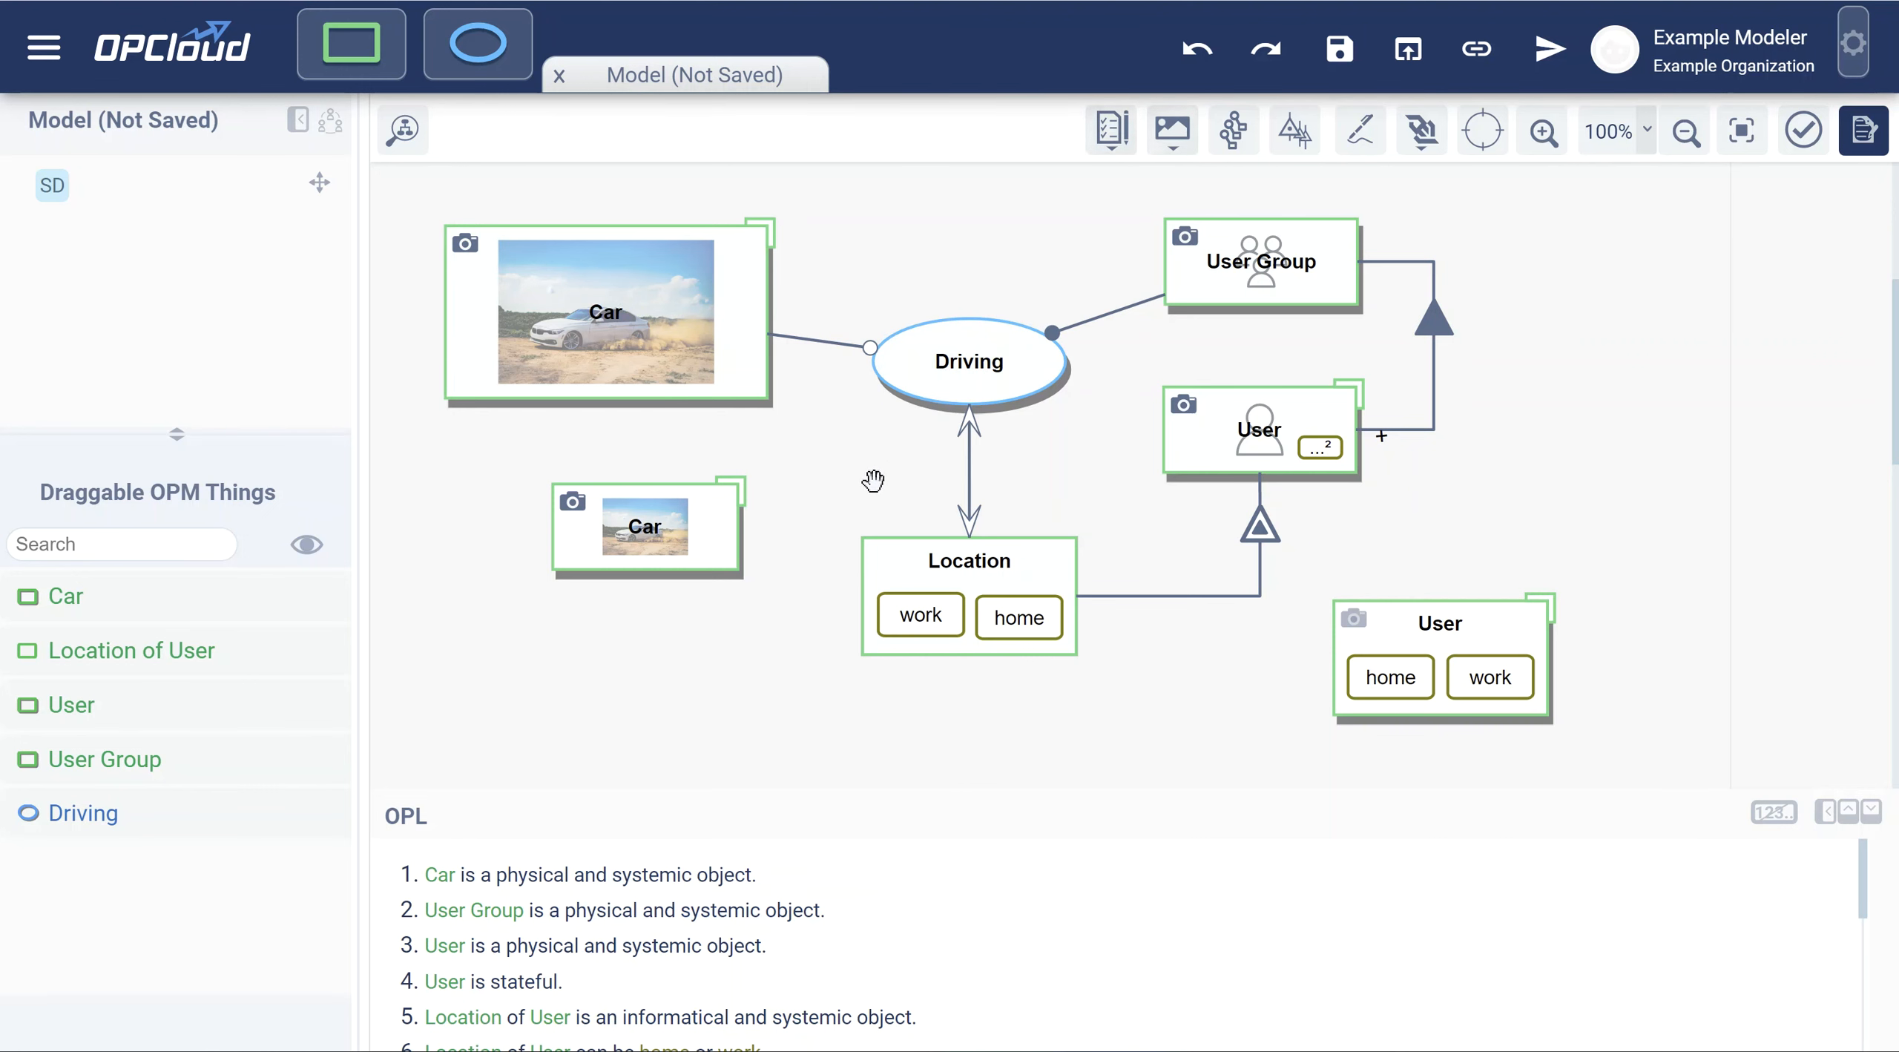
Change the image display of all things in the diagram to Show Images Only.
left_click(1172, 137)
left_click(1324, 199)
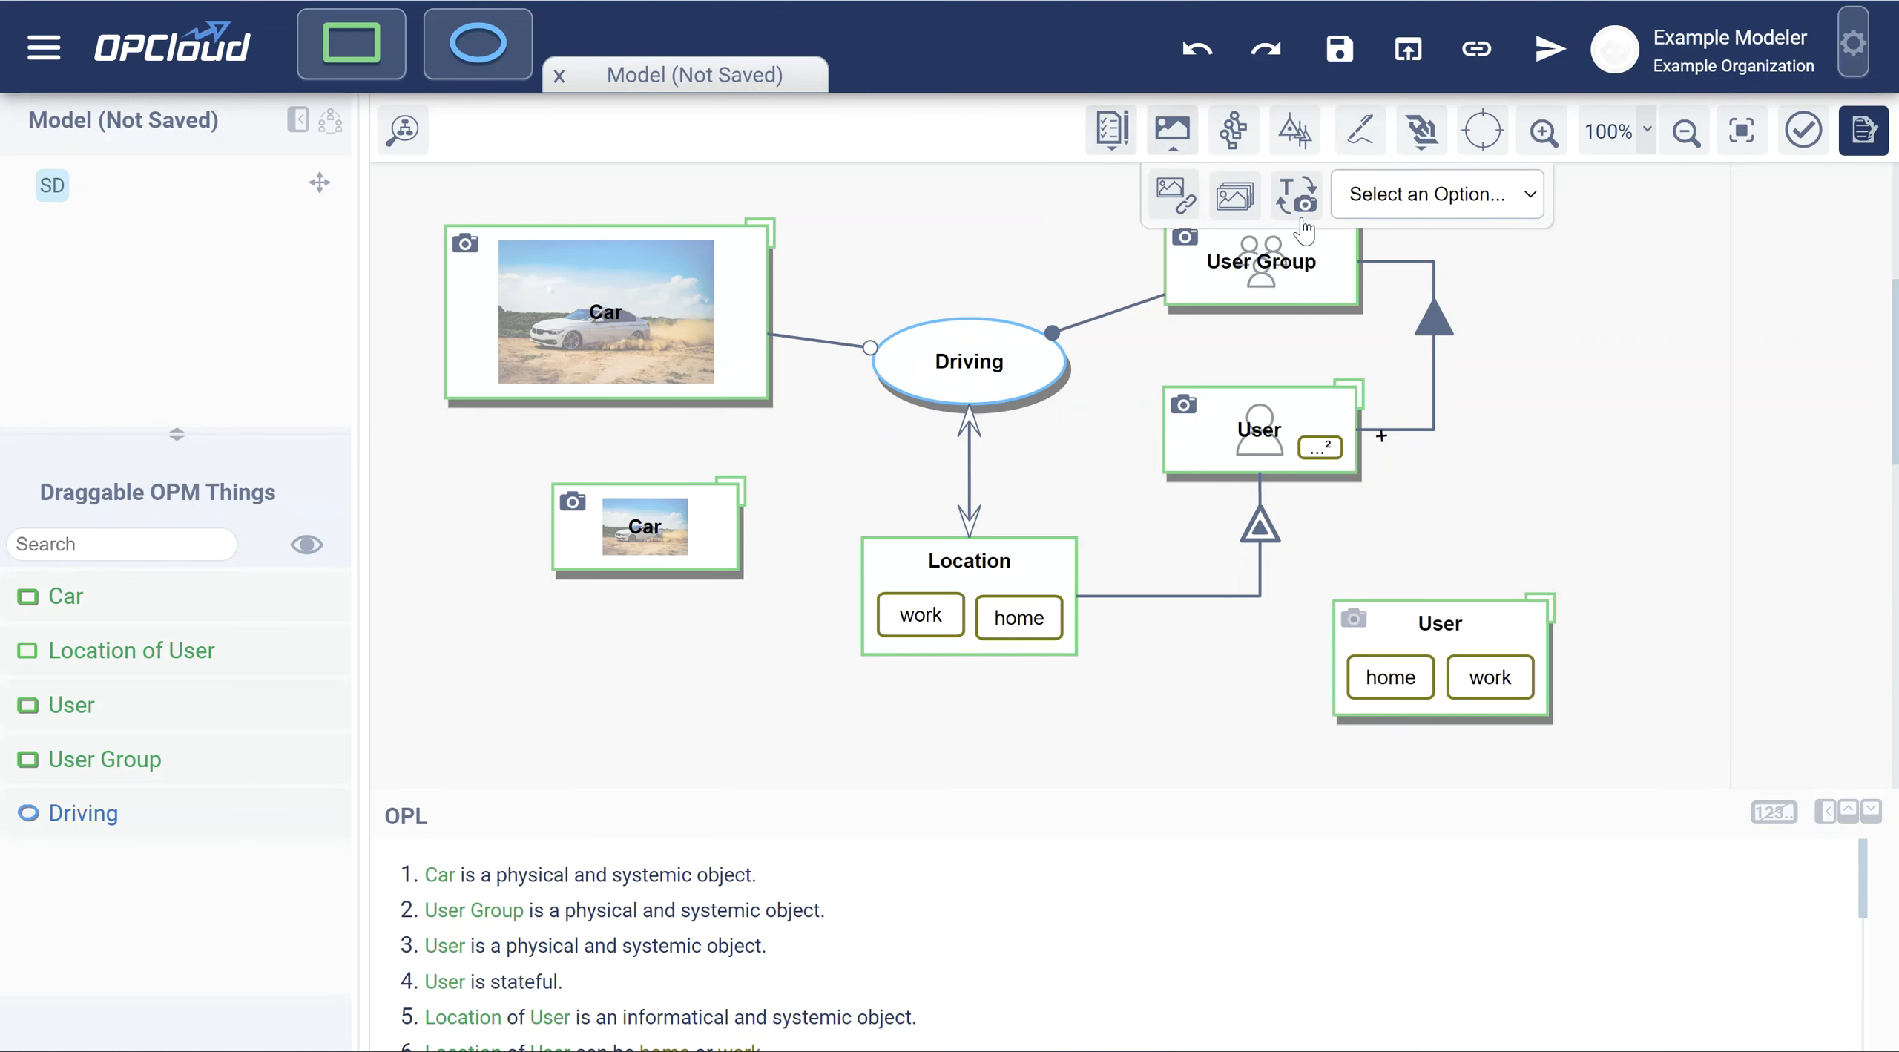
left_click(1393, 197)
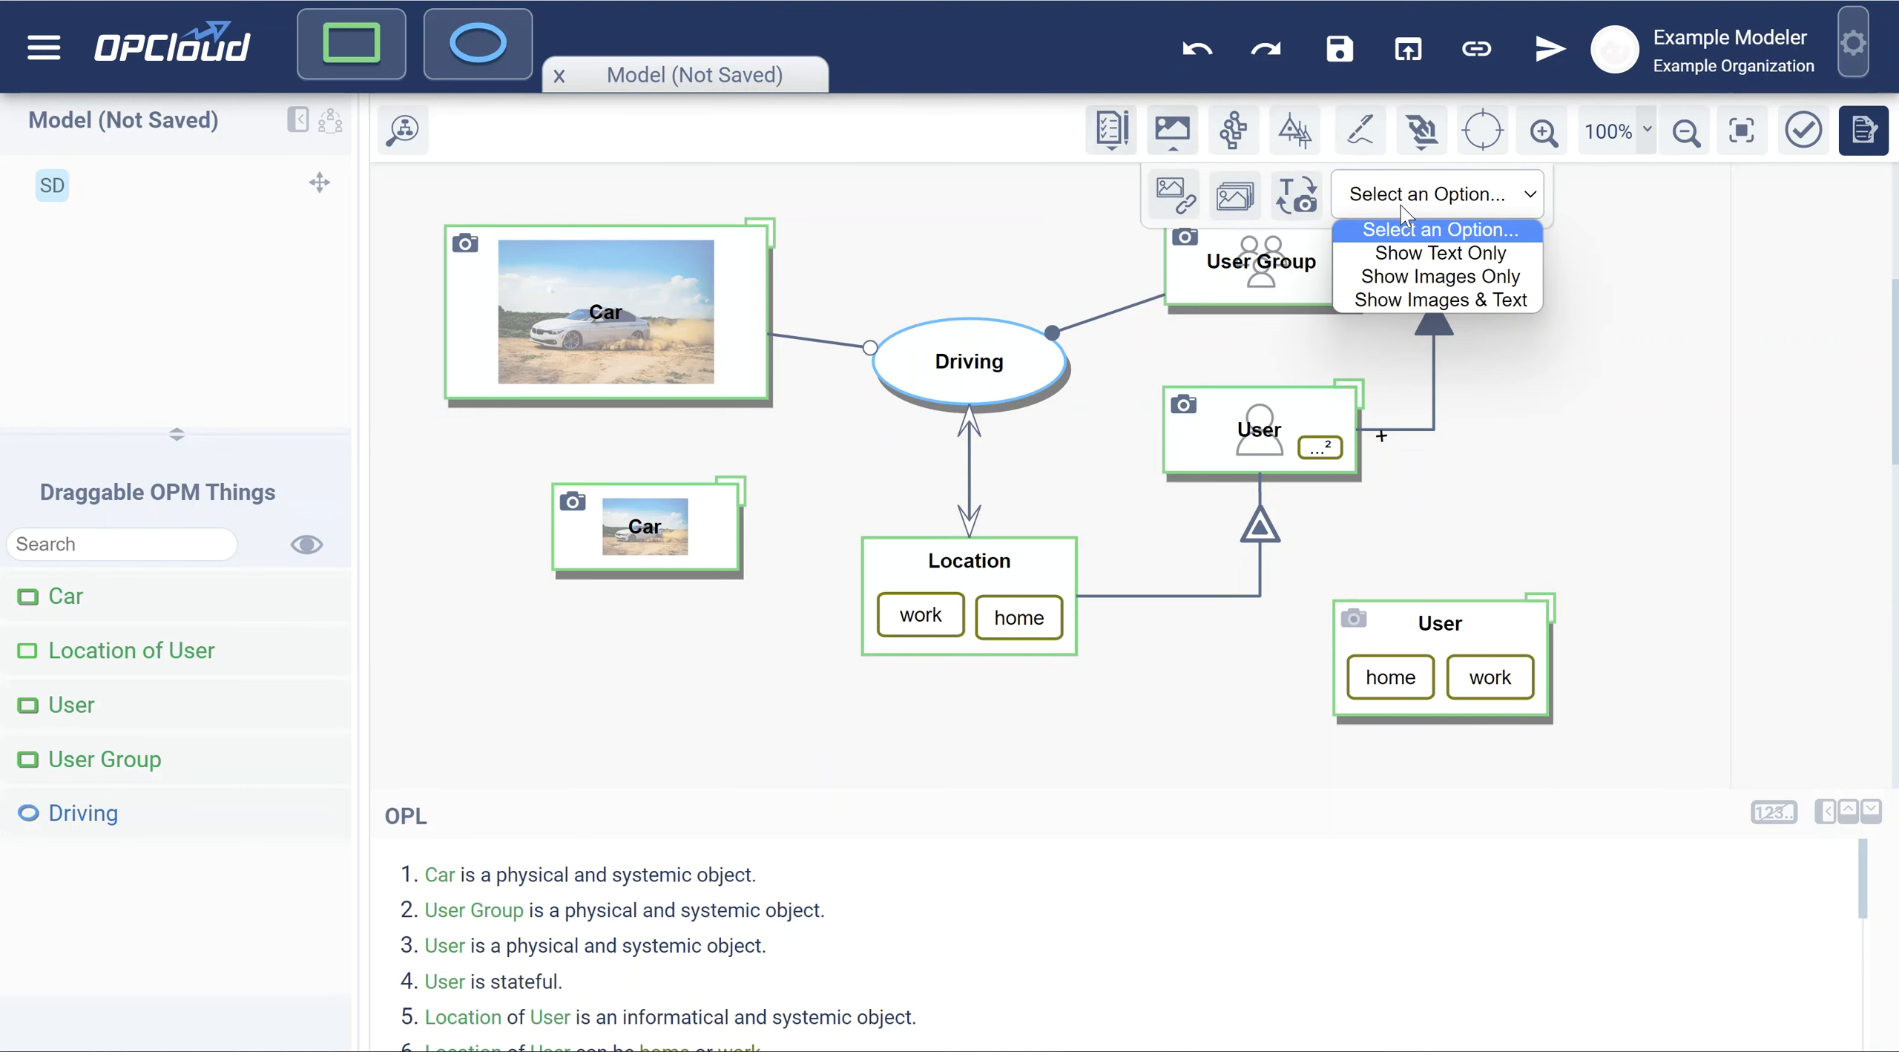
left_click(1416, 280)
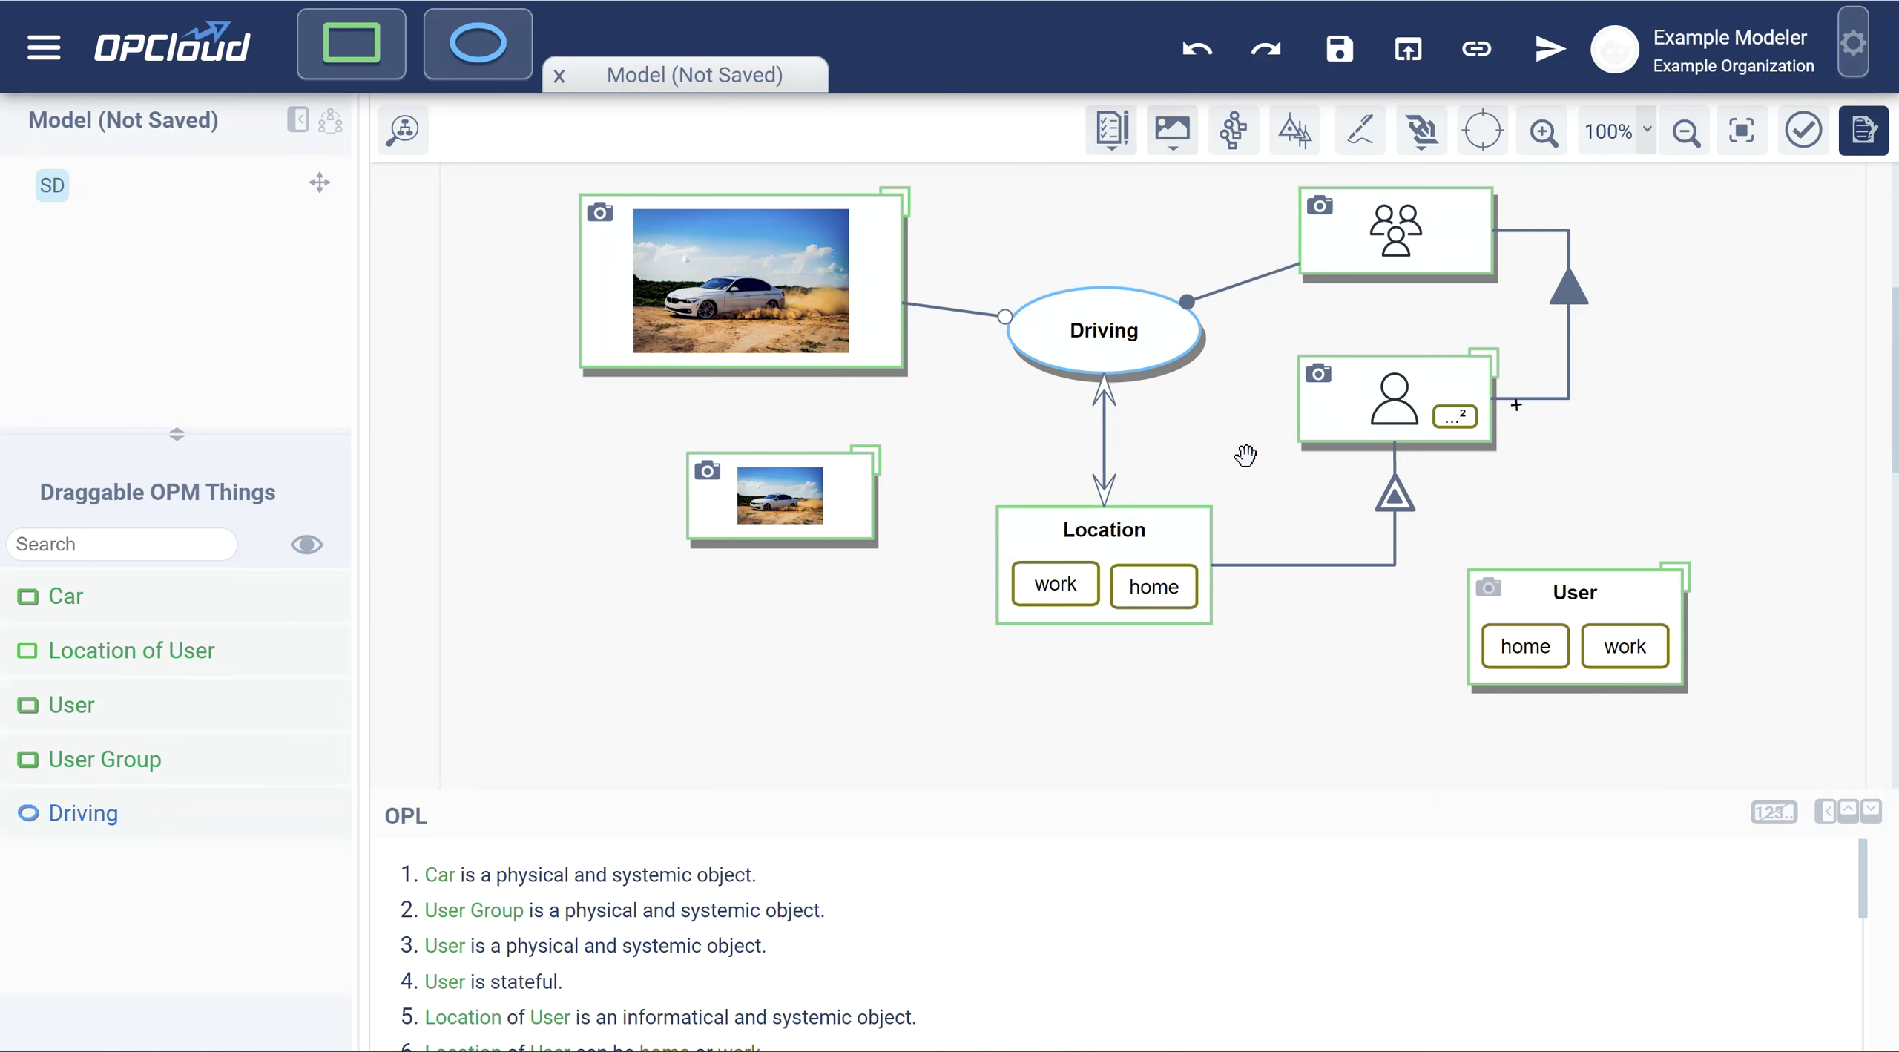
left_click_drag(1220, 425, 1242, 497)
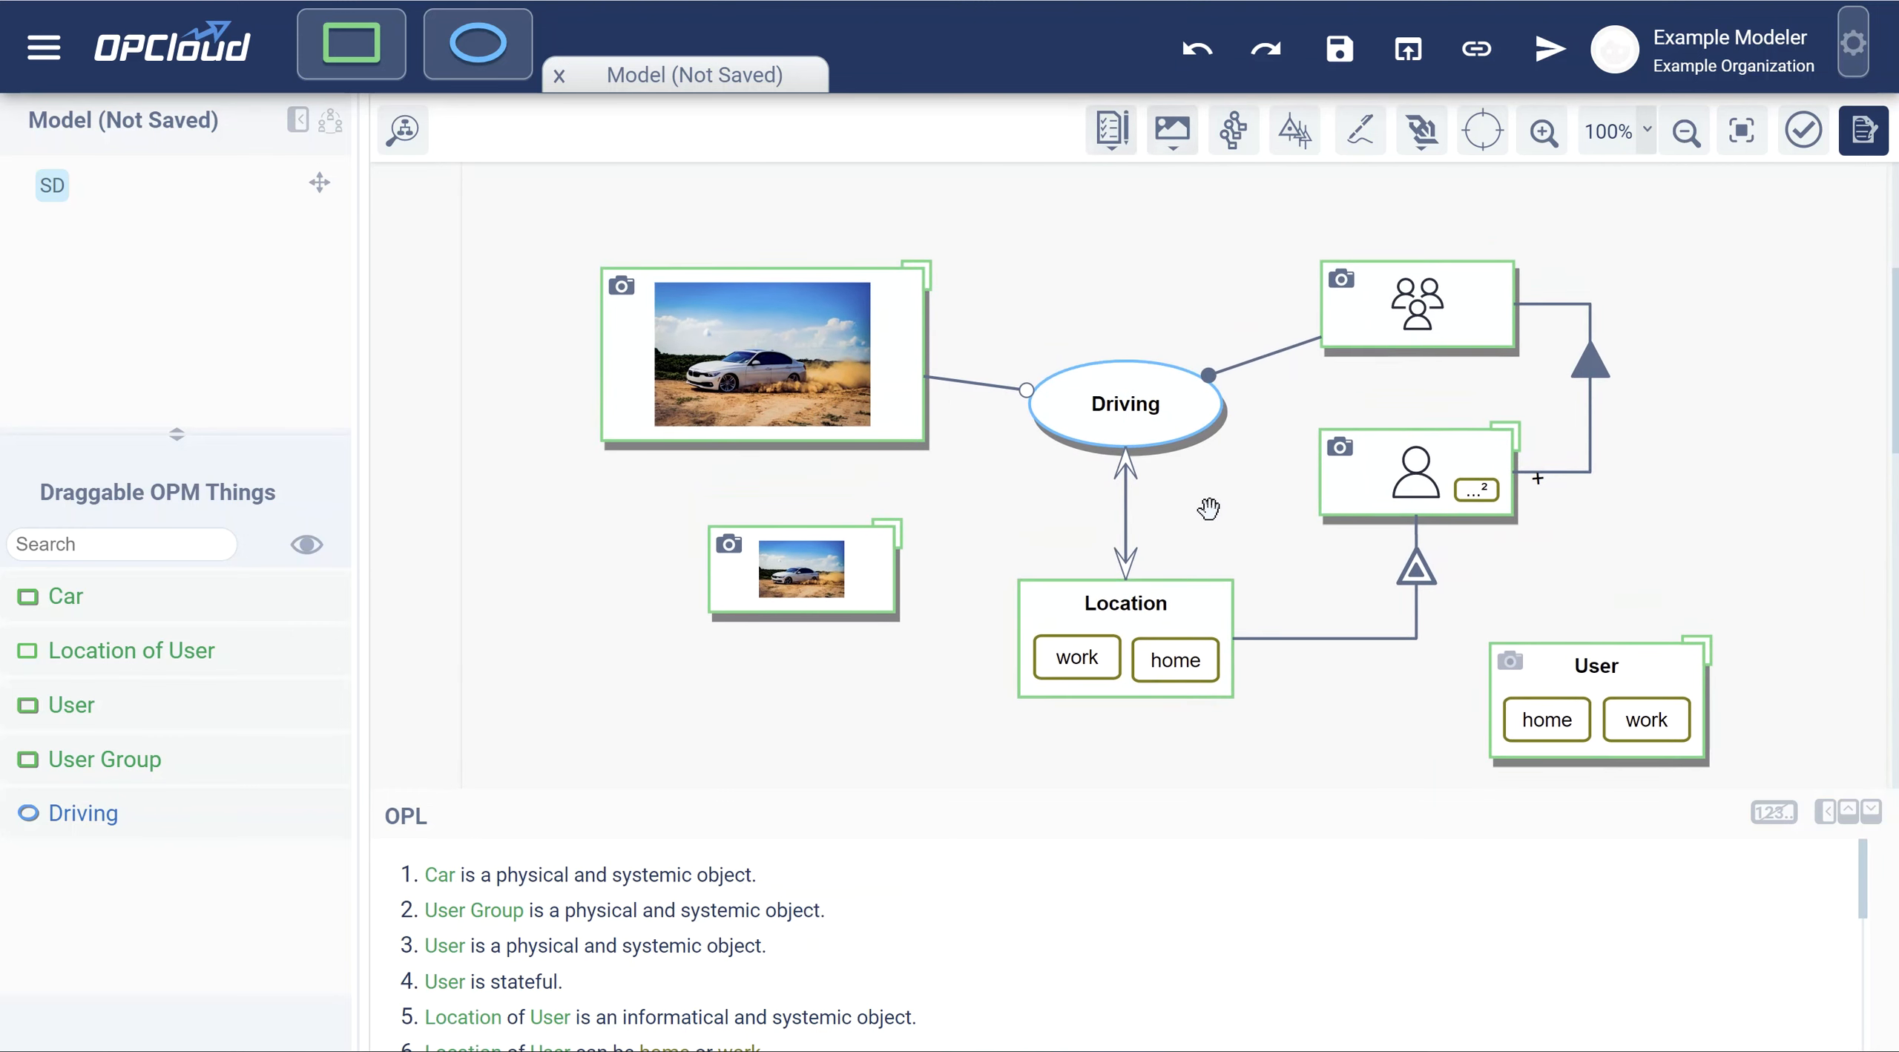